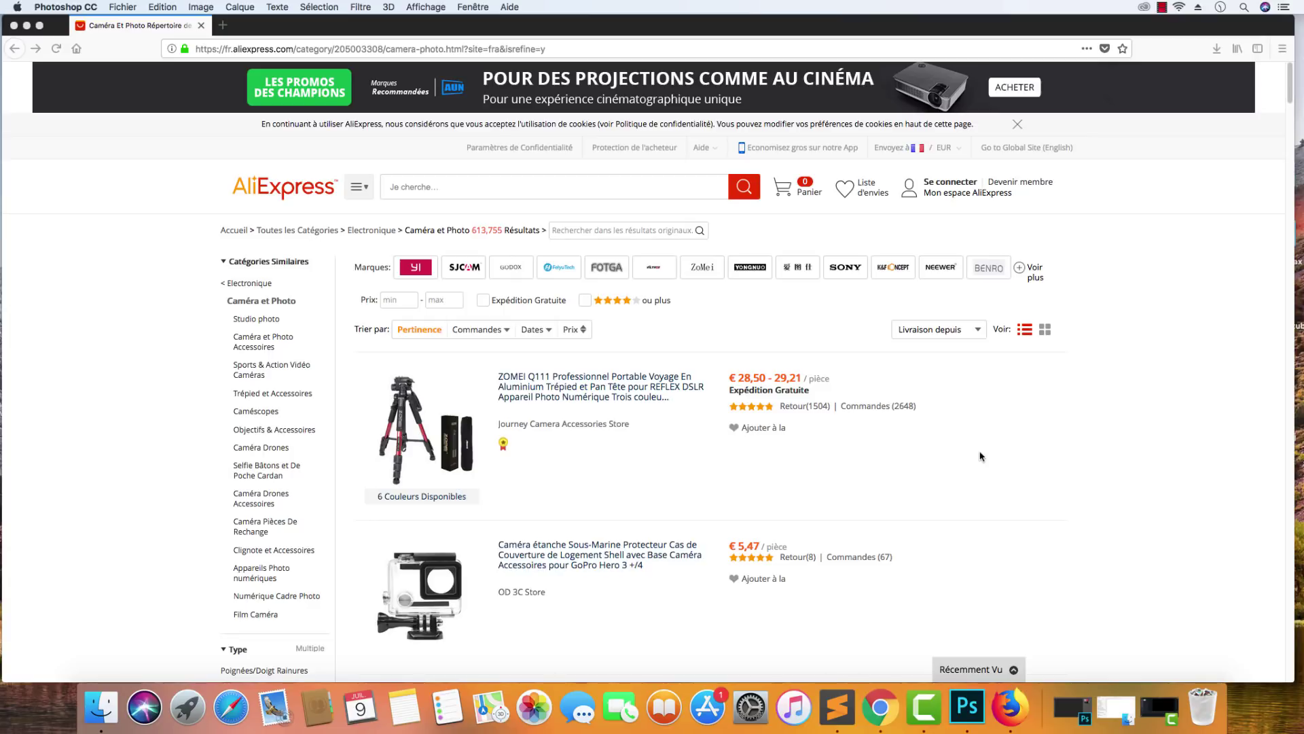
# Find the Neewer Portable 56 pouces/142 cm aluminium tripod in the camera and photo listing and open its product page.
pyautogui.scroll(-15, 196, 367)
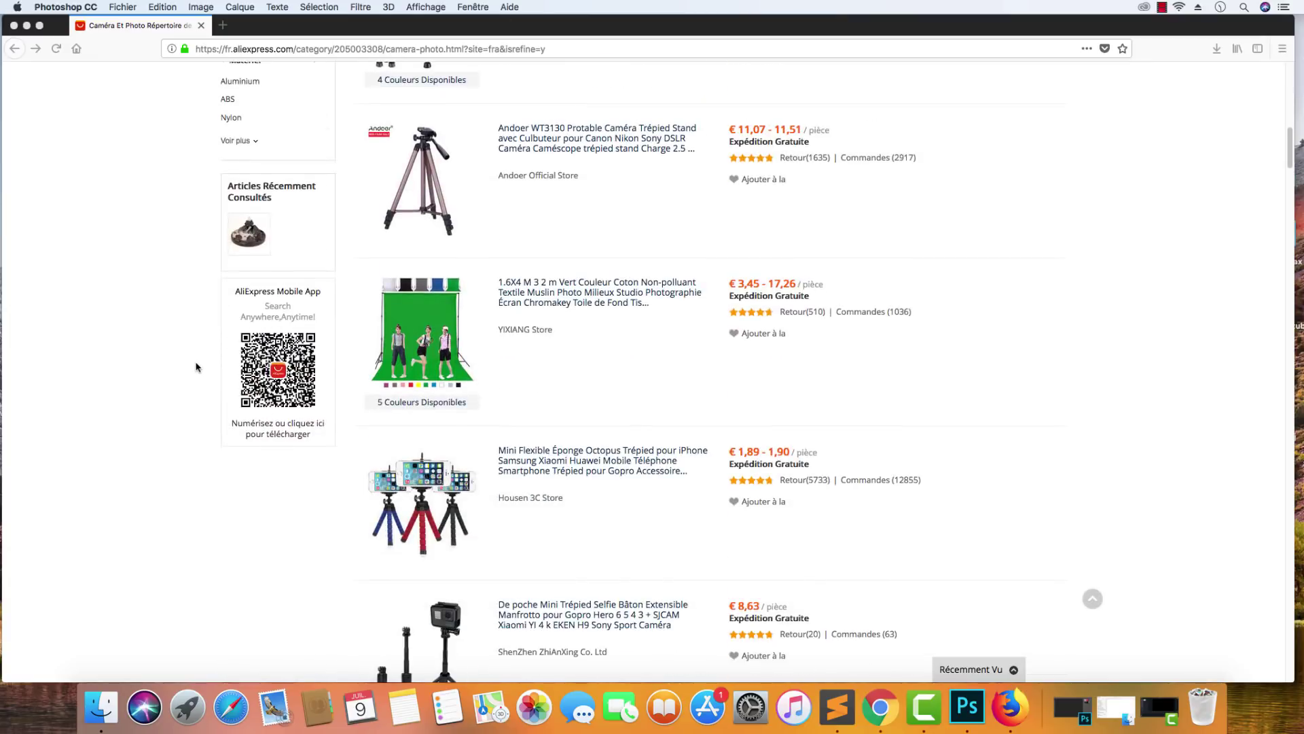
pyautogui.scroll(10, 196, 367)
pyautogui.scroll(-5, 199, 364)
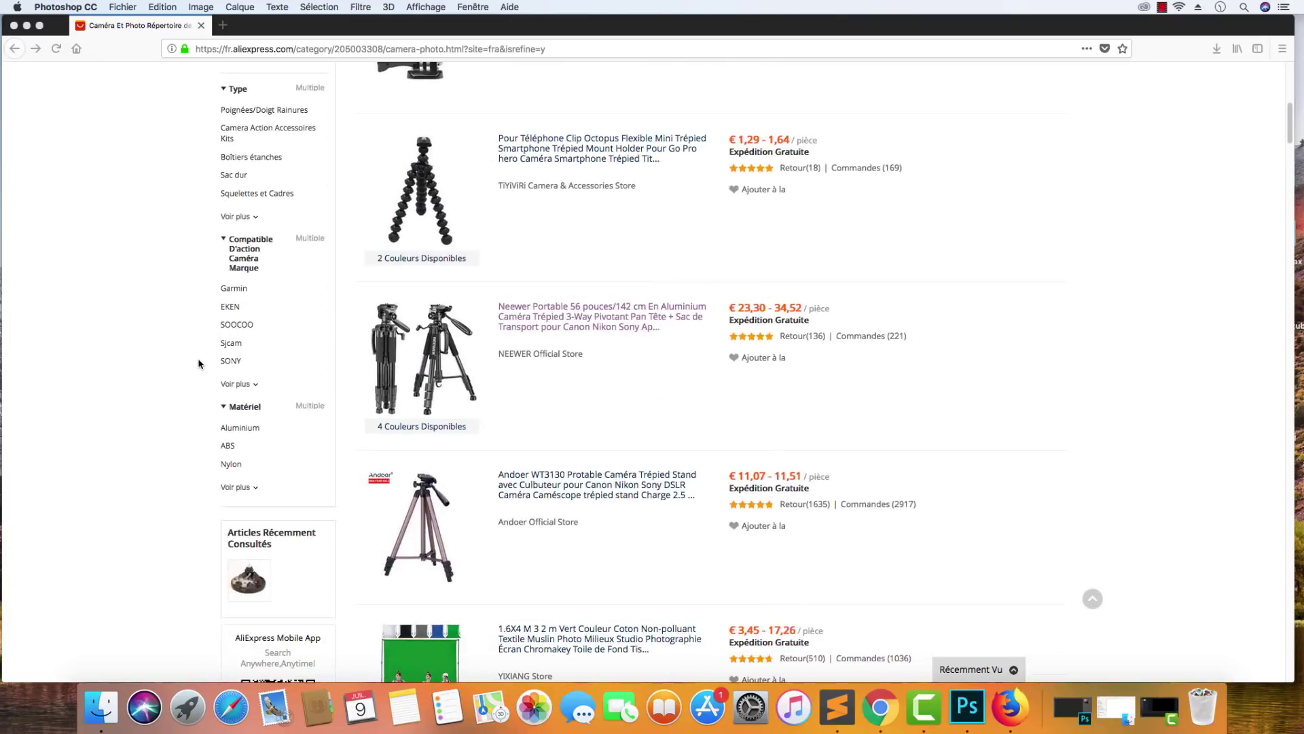
pyautogui.scroll(-5, 198, 363)
pyautogui.scroll(6, 204, 361)
pyautogui.click(610, 398)
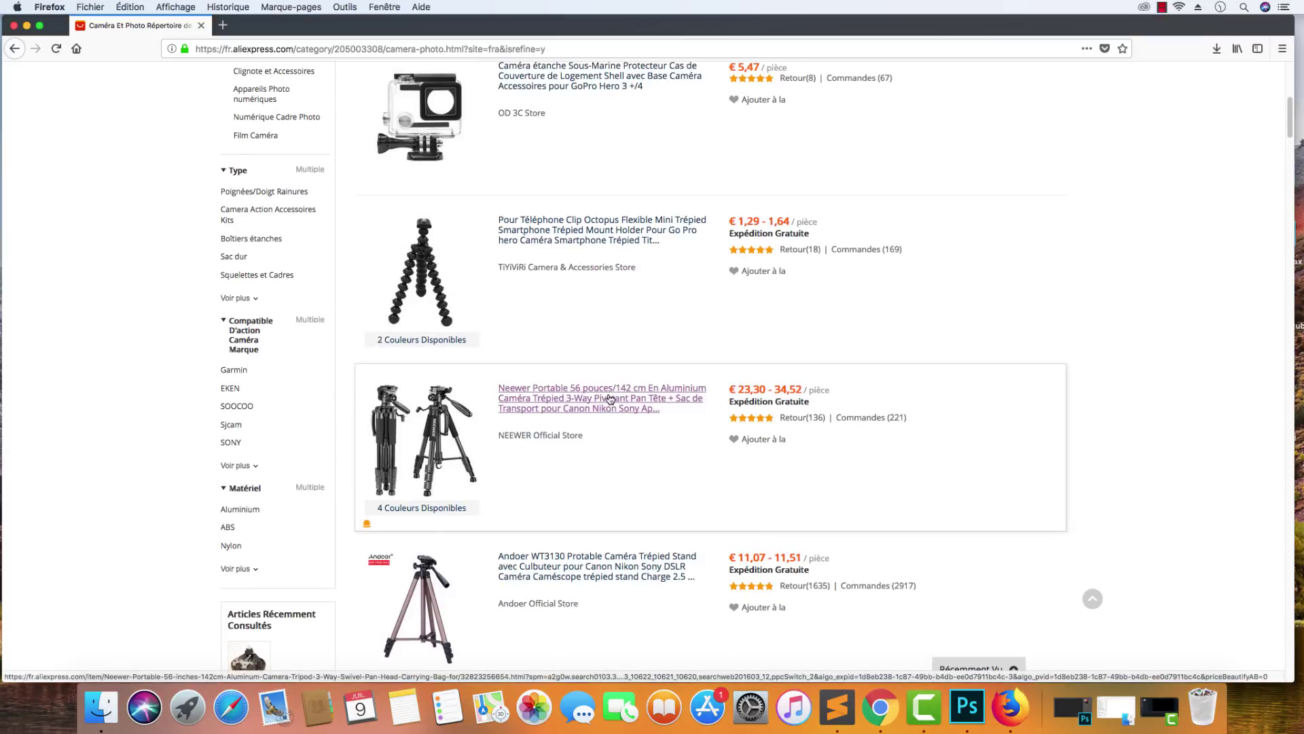
pyautogui.moveTo(611, 399); pyautogui.dragTo(701, 401)
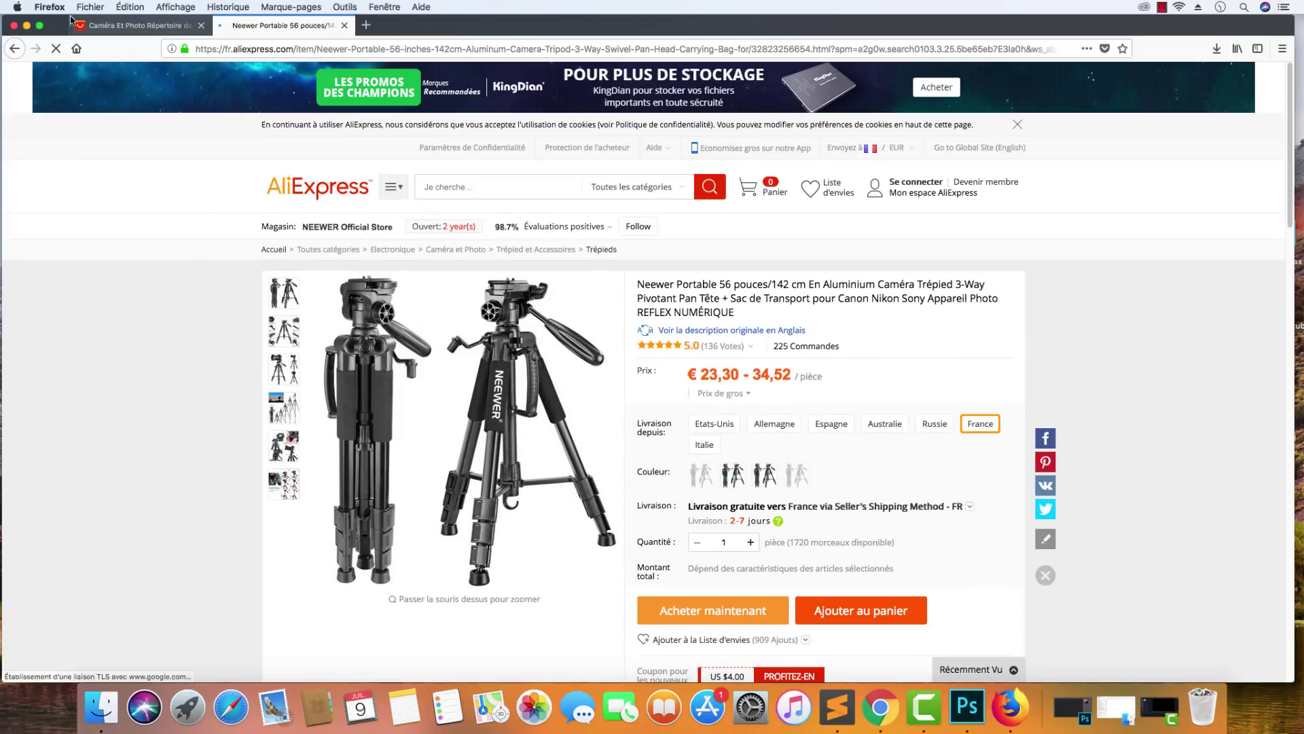
# Look over the Neewer tripod's product page against the category listing, and examine the specifications and pictures in its description.
pyautogui.scroll(-5, 79, 317)
pyautogui.scroll(5, 20, 83)
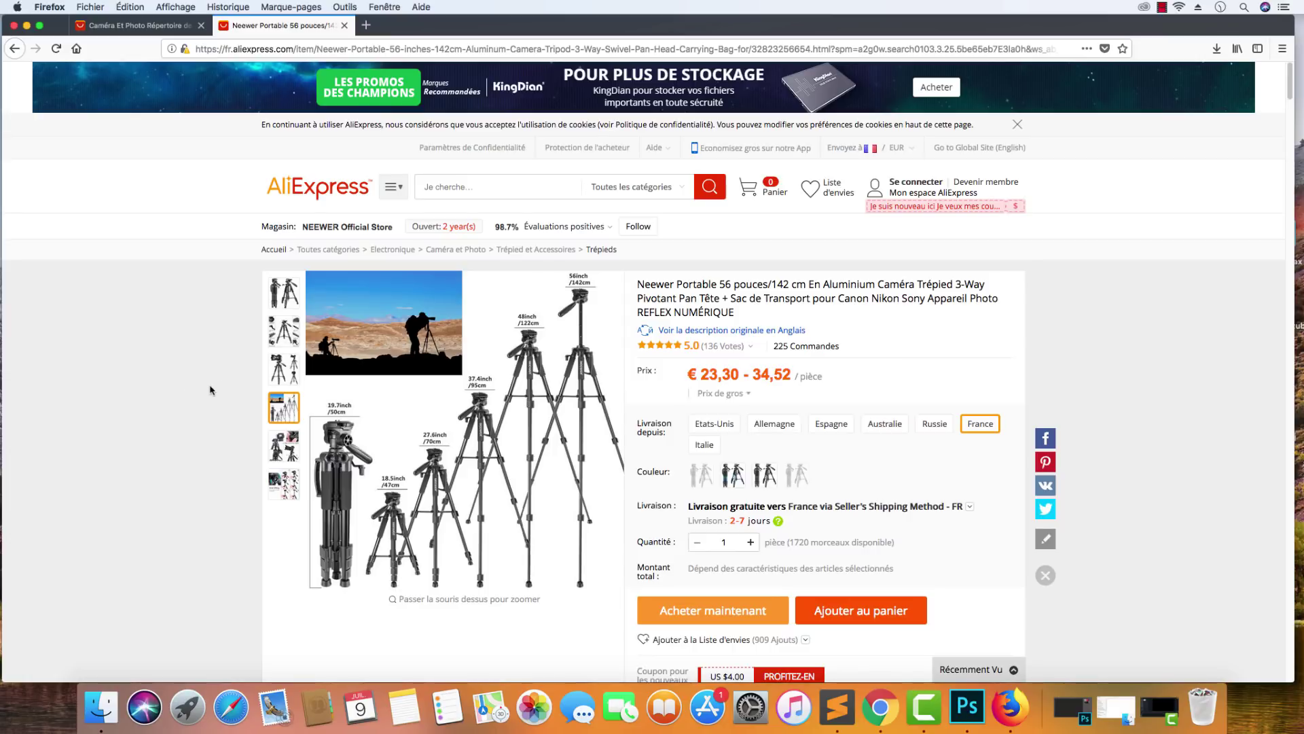
pyautogui.click(133, 27)
pyautogui.scroll(3, 496, 312)
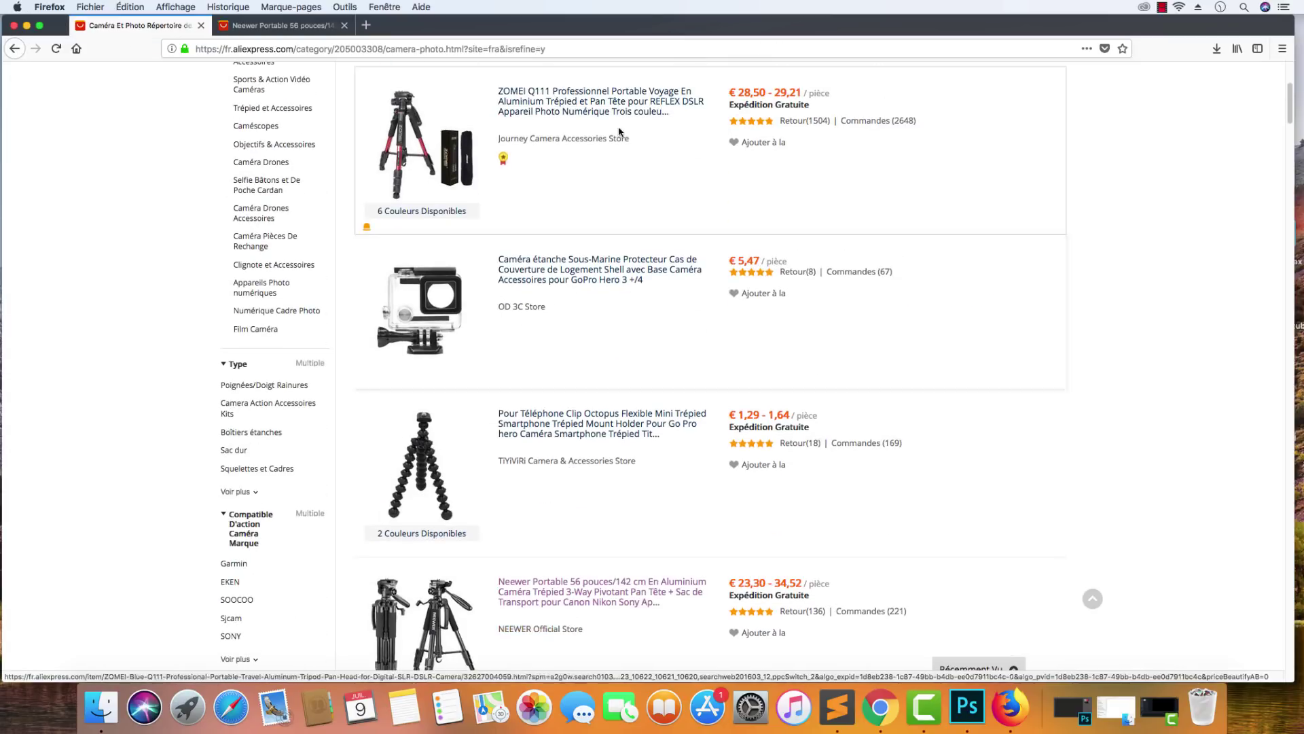
pyautogui.scroll(-1, 573, 516)
pyautogui.click(573, 537)
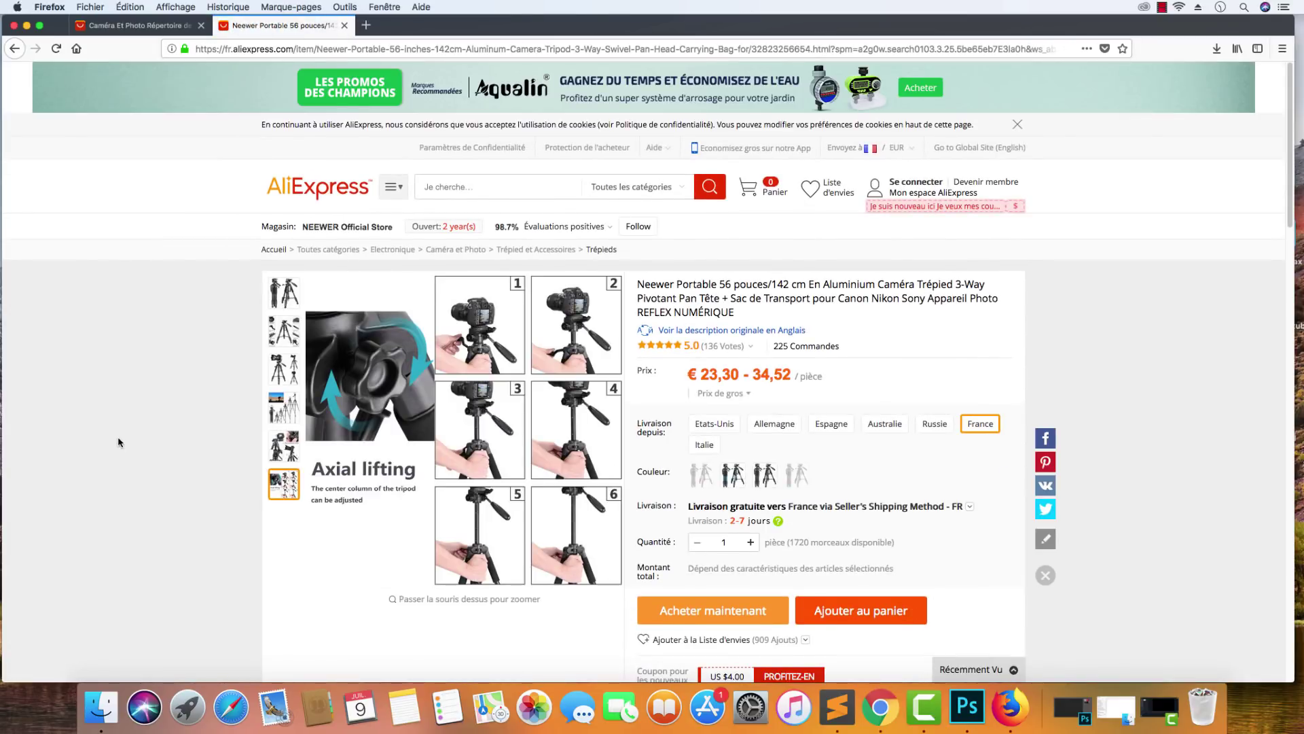
pyautogui.scroll(-5, 129, 441)
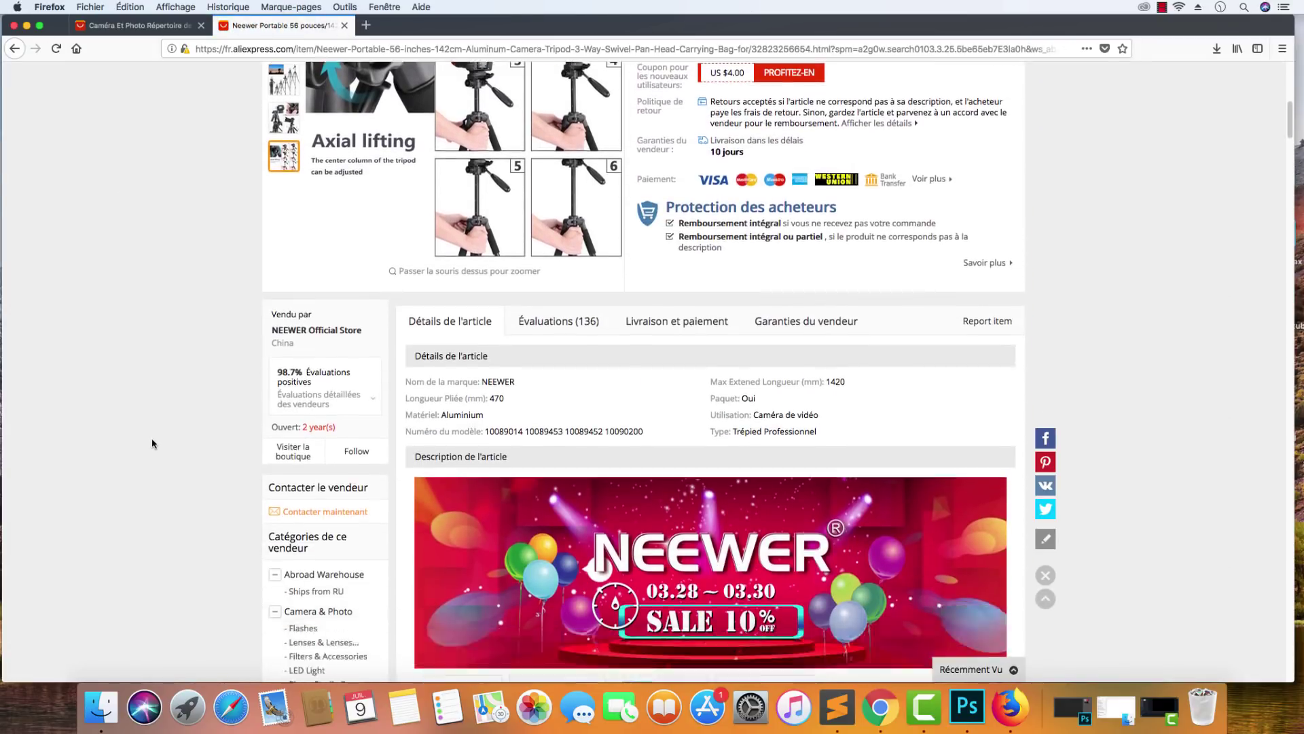
pyautogui.scroll(-8, 156, 445)
pyautogui.scroll(-5, 252, 433)
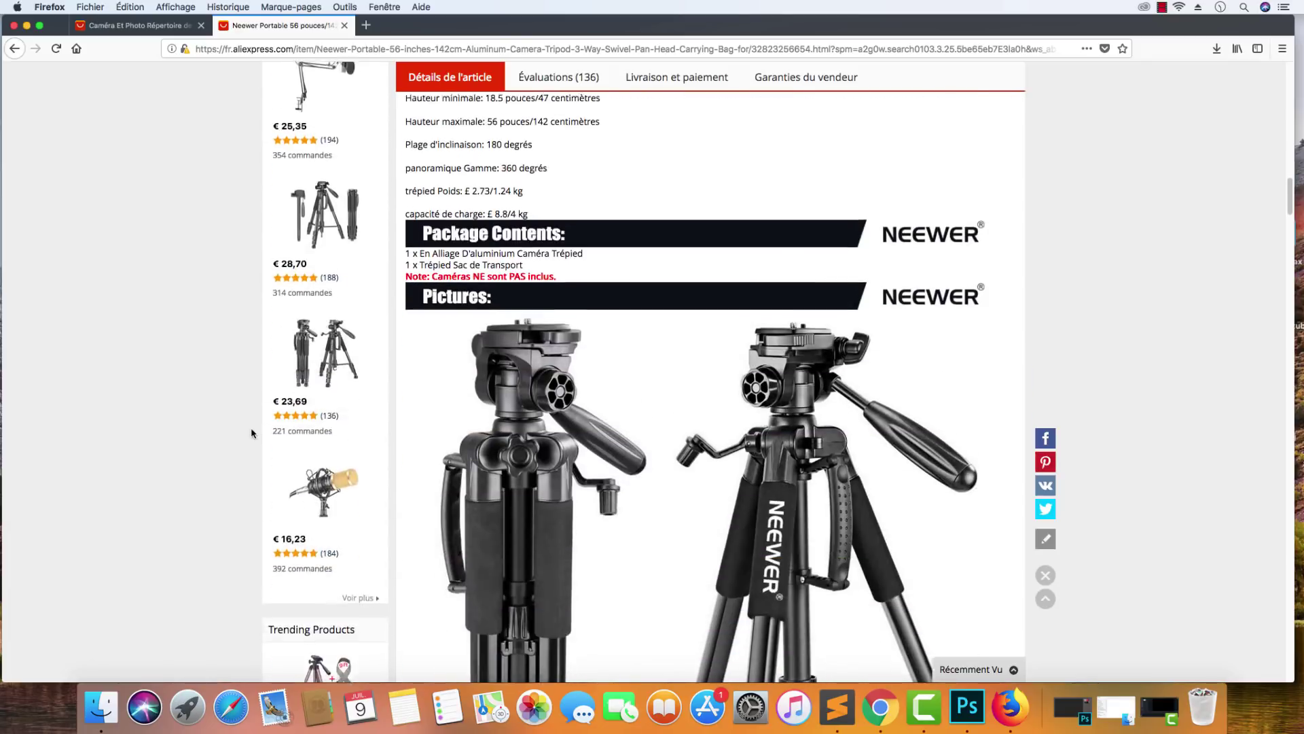
pyautogui.scroll(-5, 252, 433)
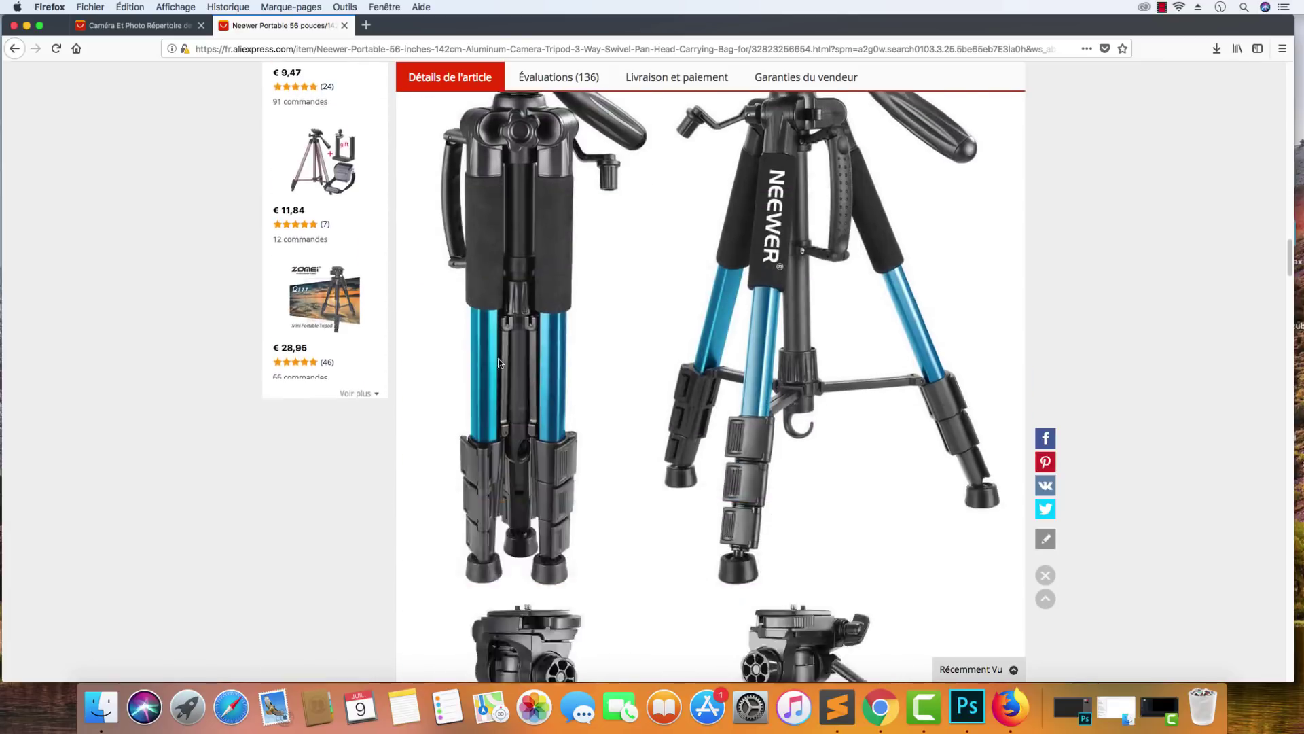
pyautogui.scroll(-10, 499, 363)
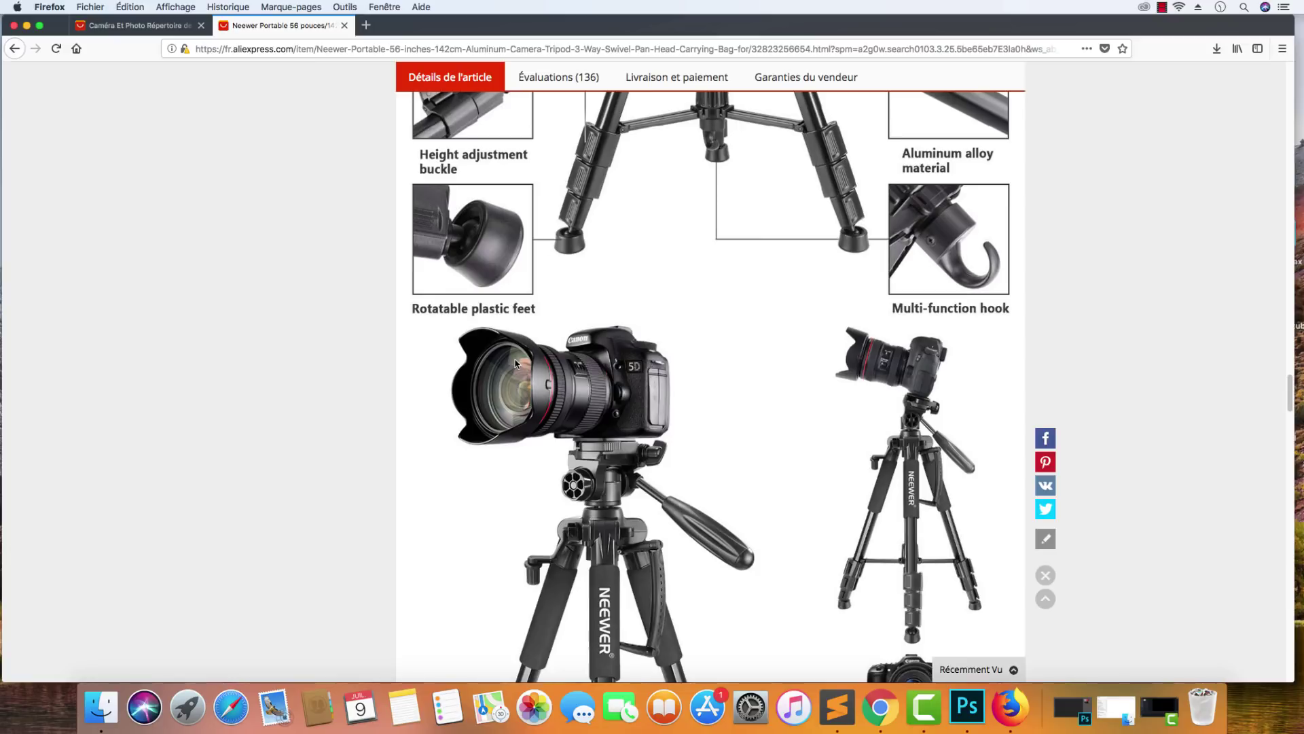
# Save the black folded-and-open tripod picture from the item description as Trepied1 in the AliExpress folder.
pyautogui.scroll(10, 518, 352)
pyautogui.rightClick(623, 286)
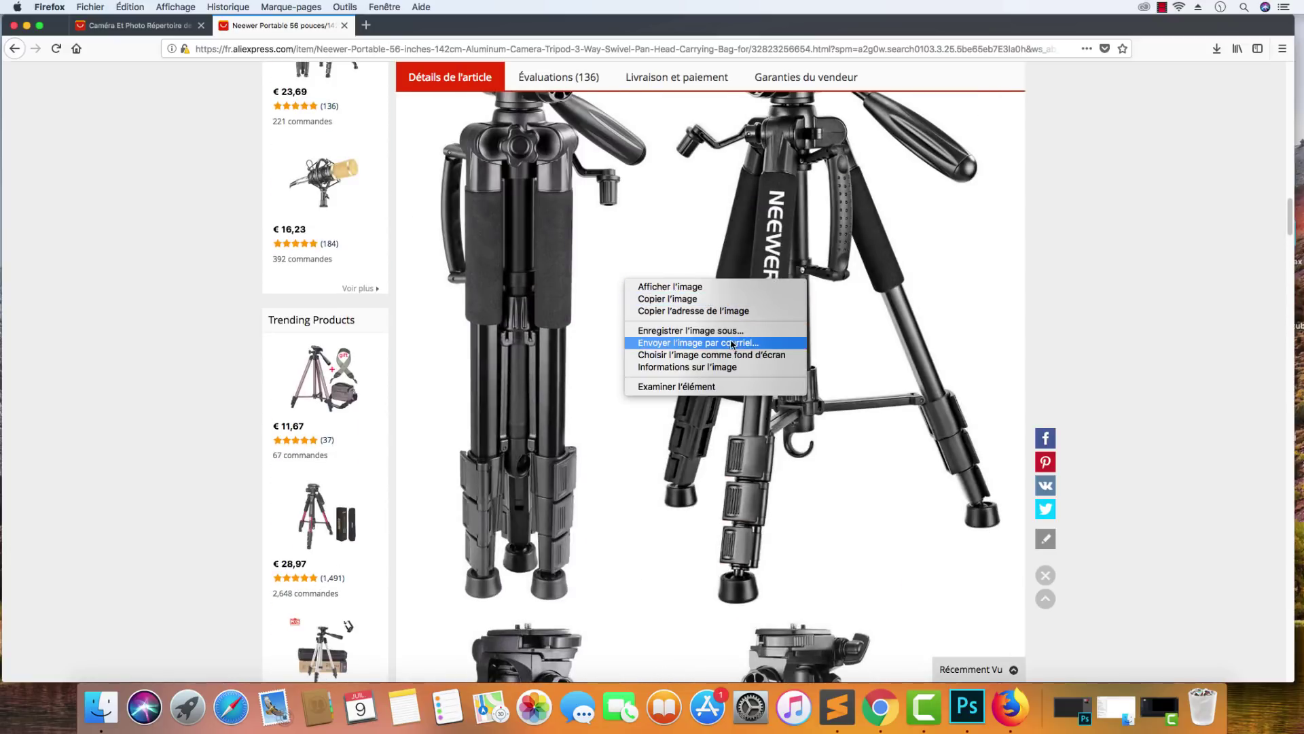
pyautogui.click(671, 330)
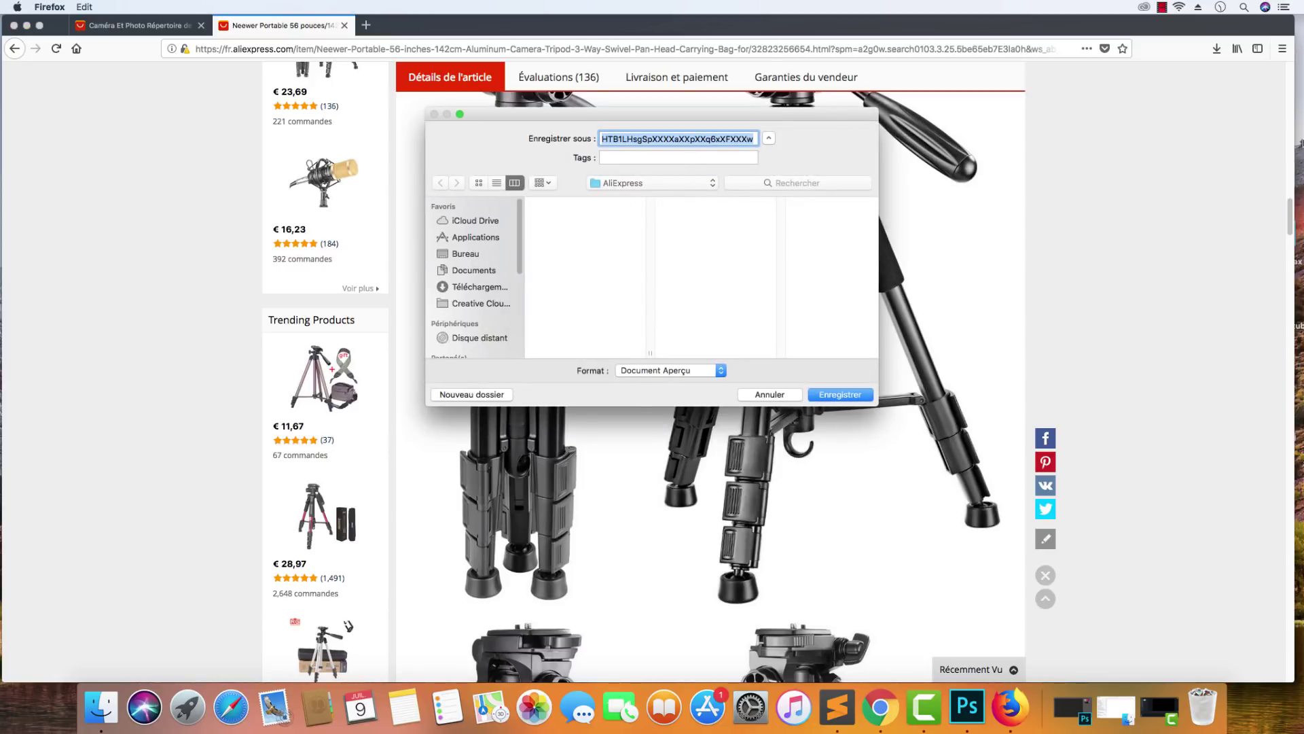
pyautogui.write('trep')
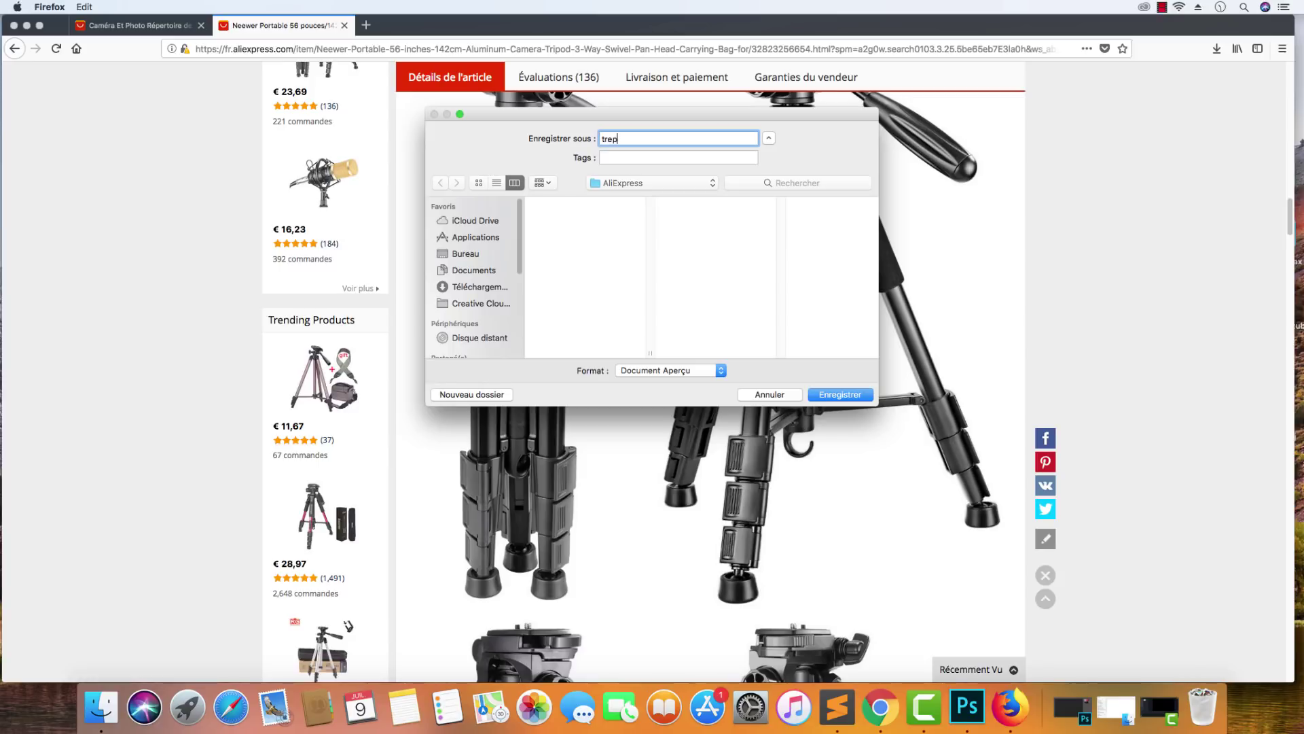
pyautogui.press('BackSpace')
pyautogui.press('BackSpace')
pyautogui.press('BackSpace')
pyautogui.press('BackSpace')
pyautogui.write('Trepied')
pyautogui.press('Return')
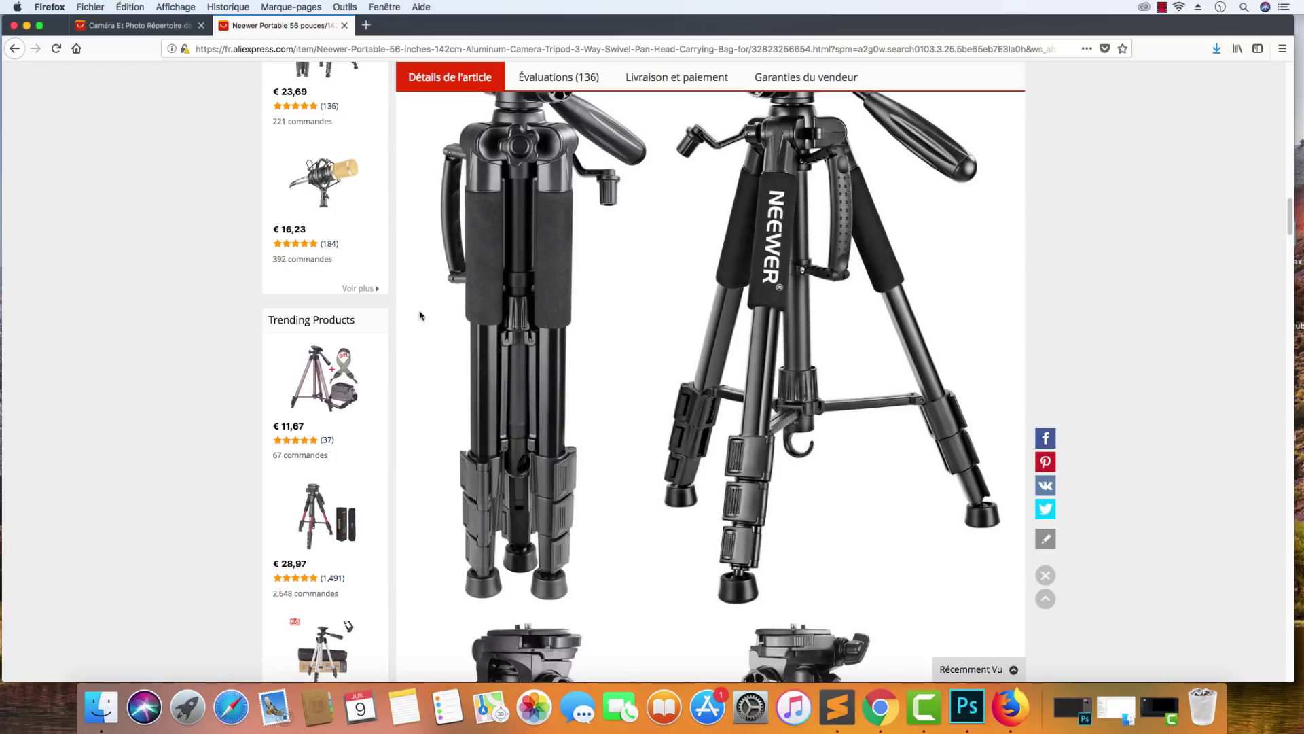
# Inspect the page element behind the main gallery photo of the tripod on the product page.
pyautogui.scroll(7, 587, 297)
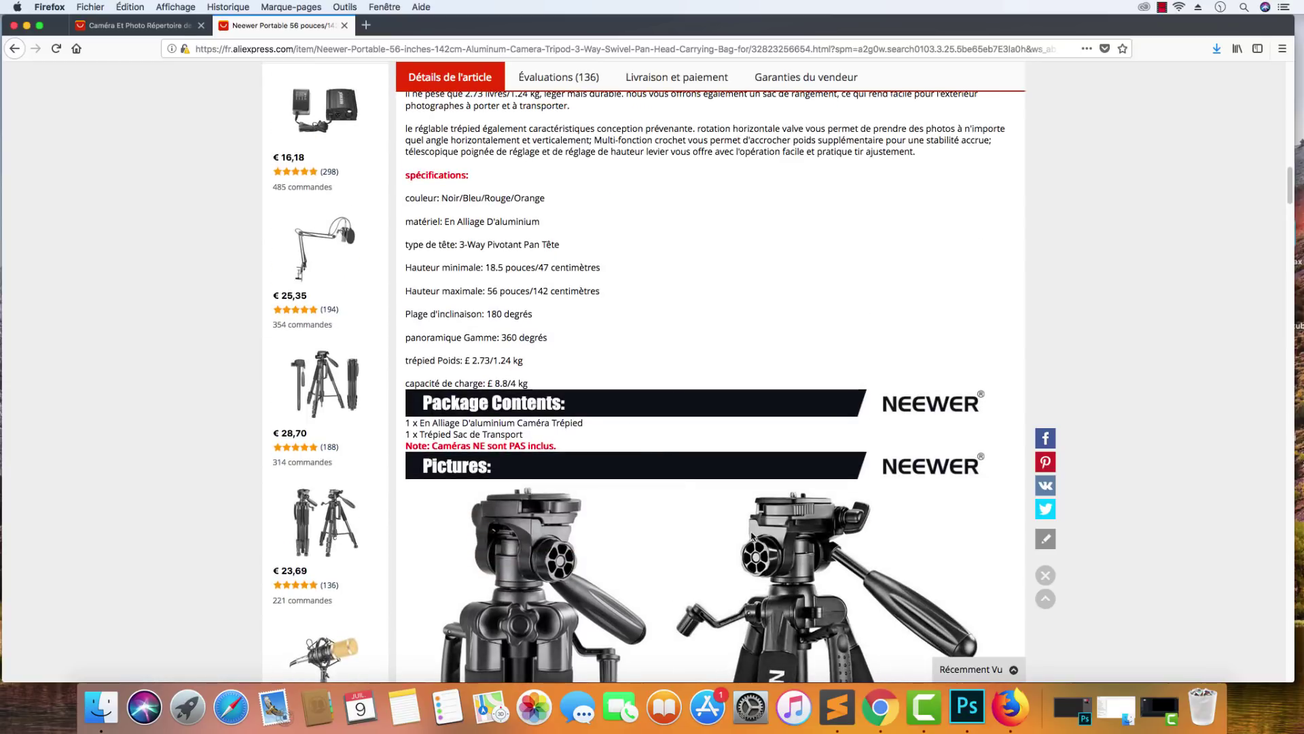
pyautogui.scroll(15, 680, 275)
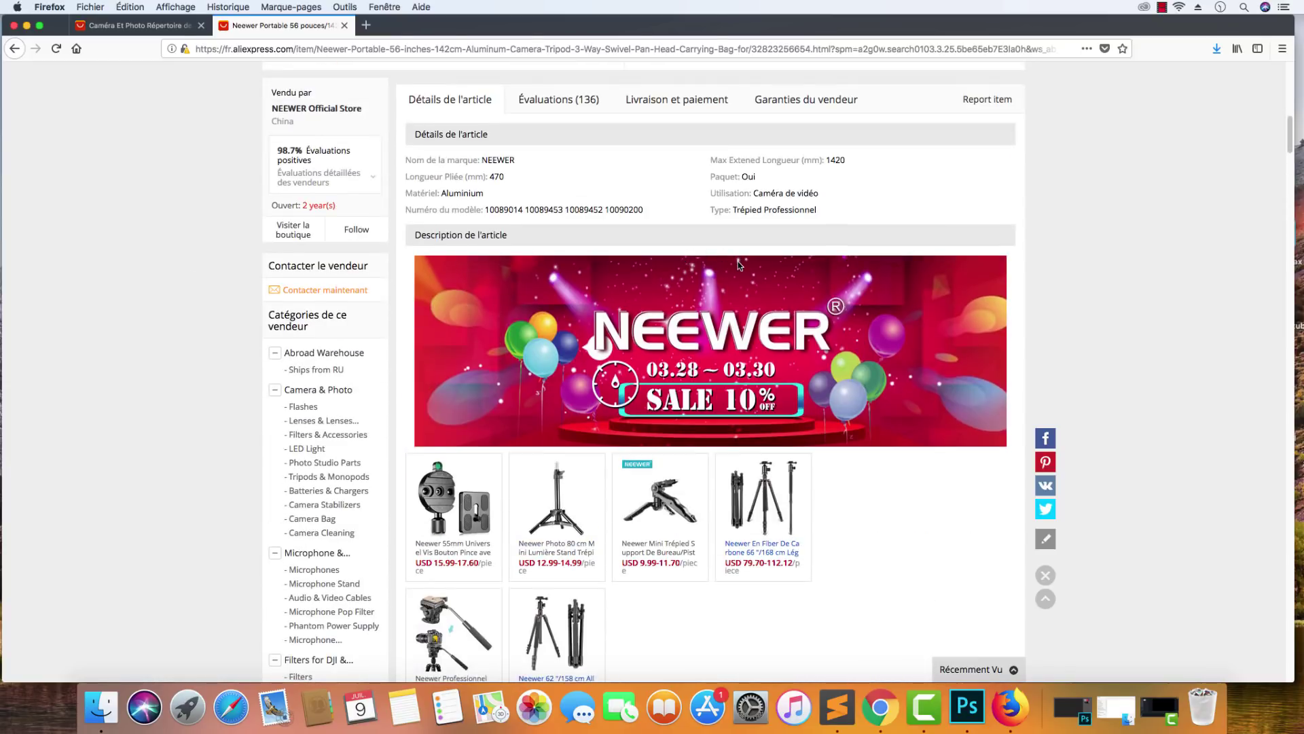
pyautogui.scroll(6, 753, 265)
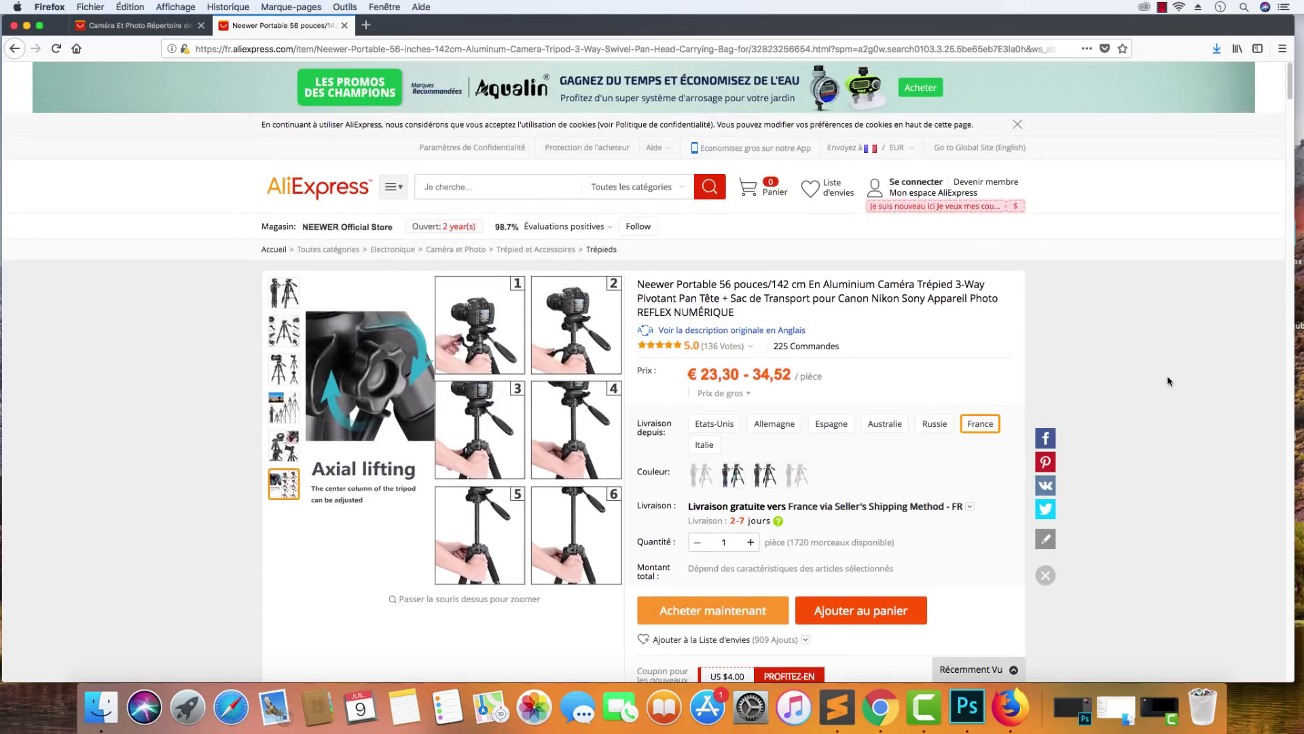
pyautogui.scroll(-20, 705, 347)
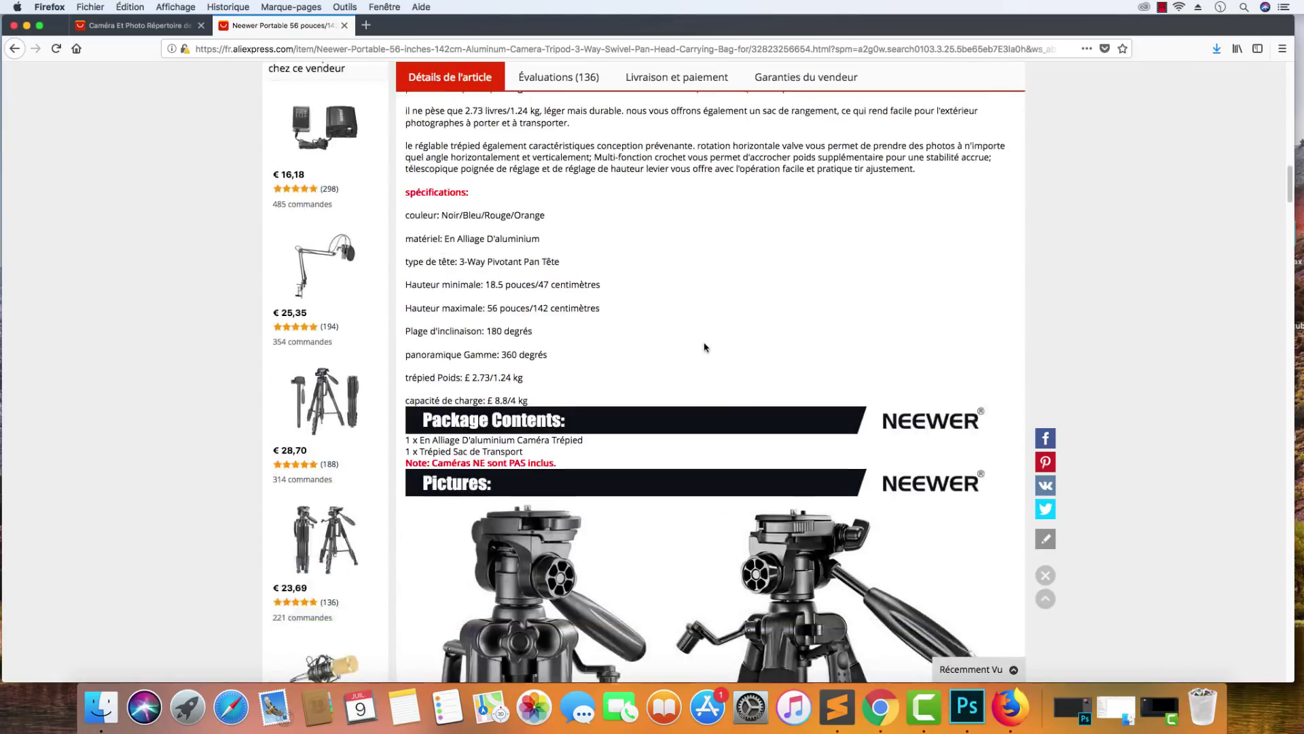
pyautogui.scroll(20, 707, 340)
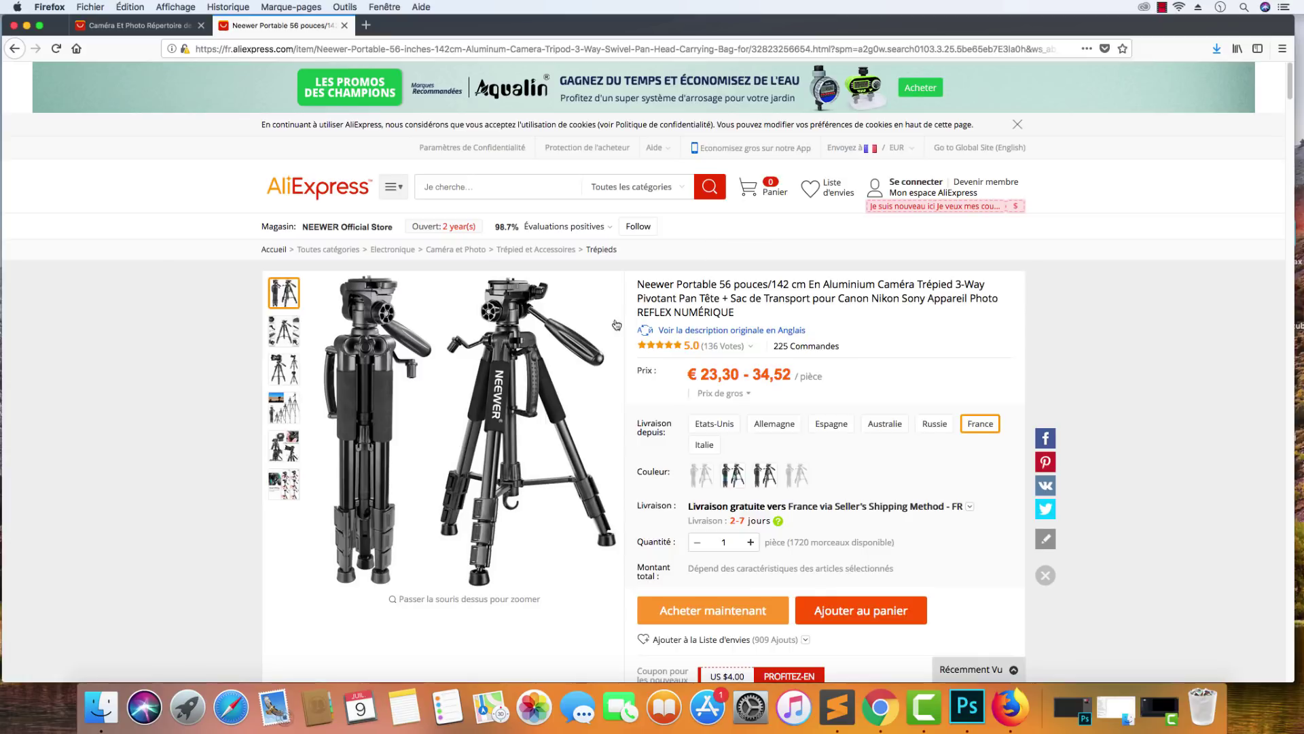
pyautogui.moveTo(440, 401)
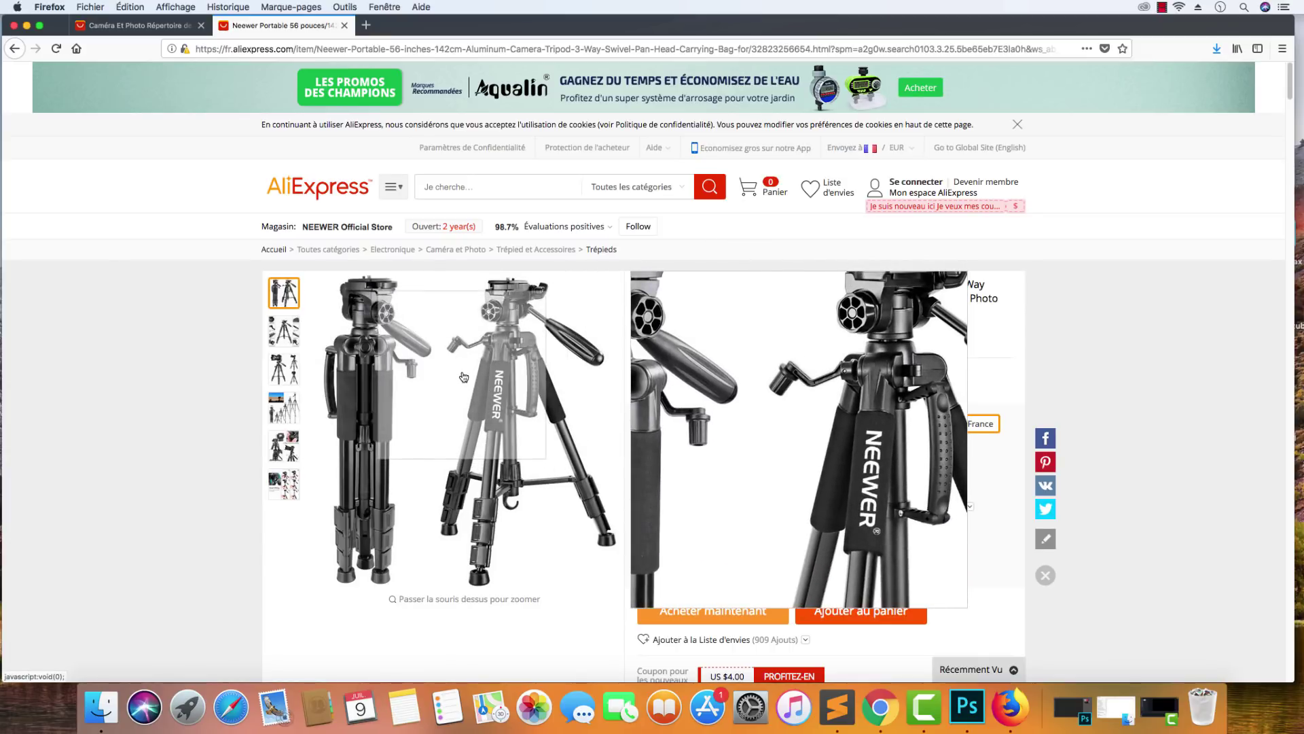
pyautogui.rightClick(443, 352)
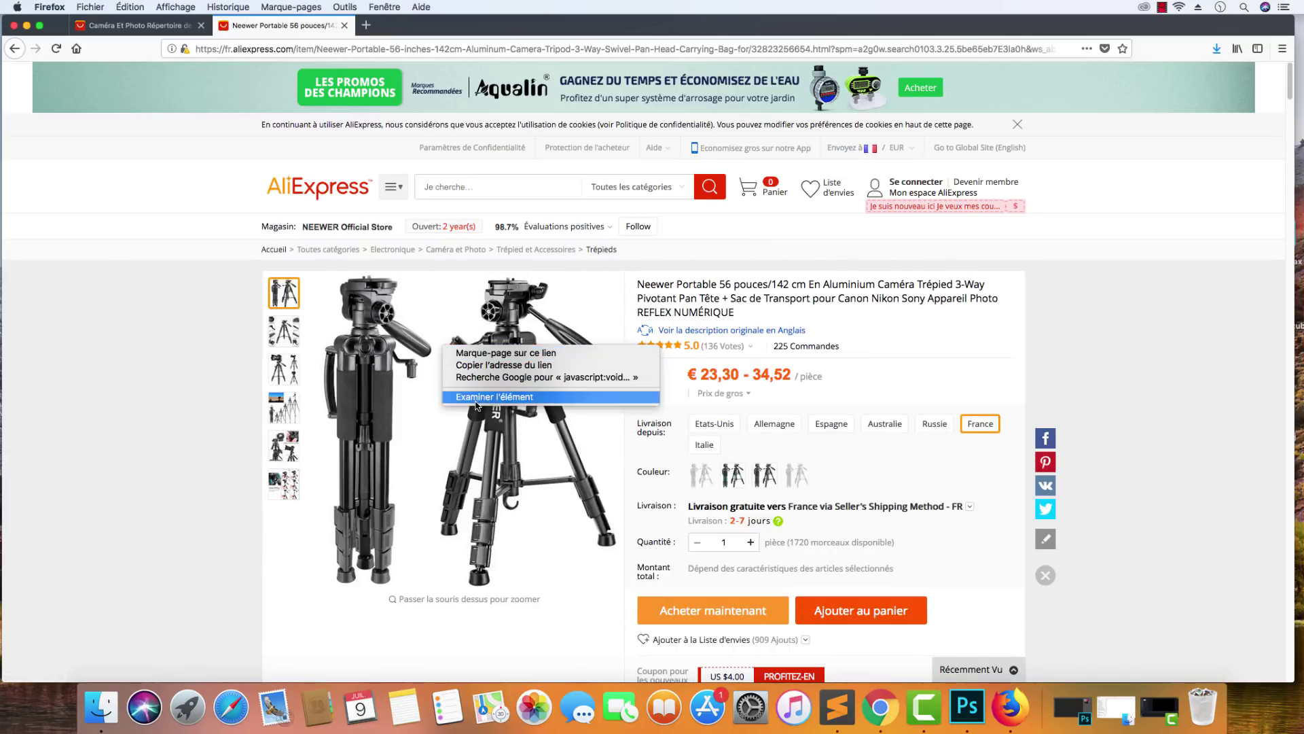
pyautogui.click(480, 400)
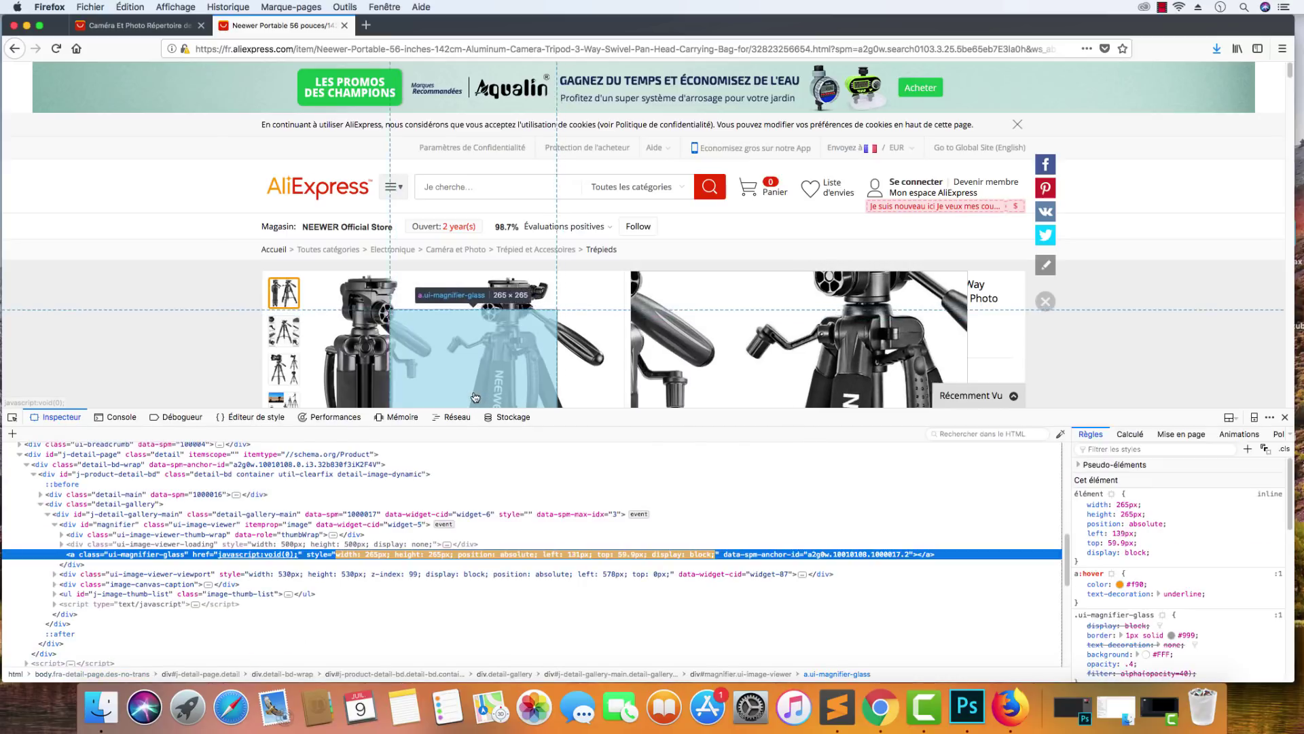
# Expand the image viewer's markup down to the ui-image-viewer-thumb-frame link and select the img element inside it.
pyautogui.click(63, 536)
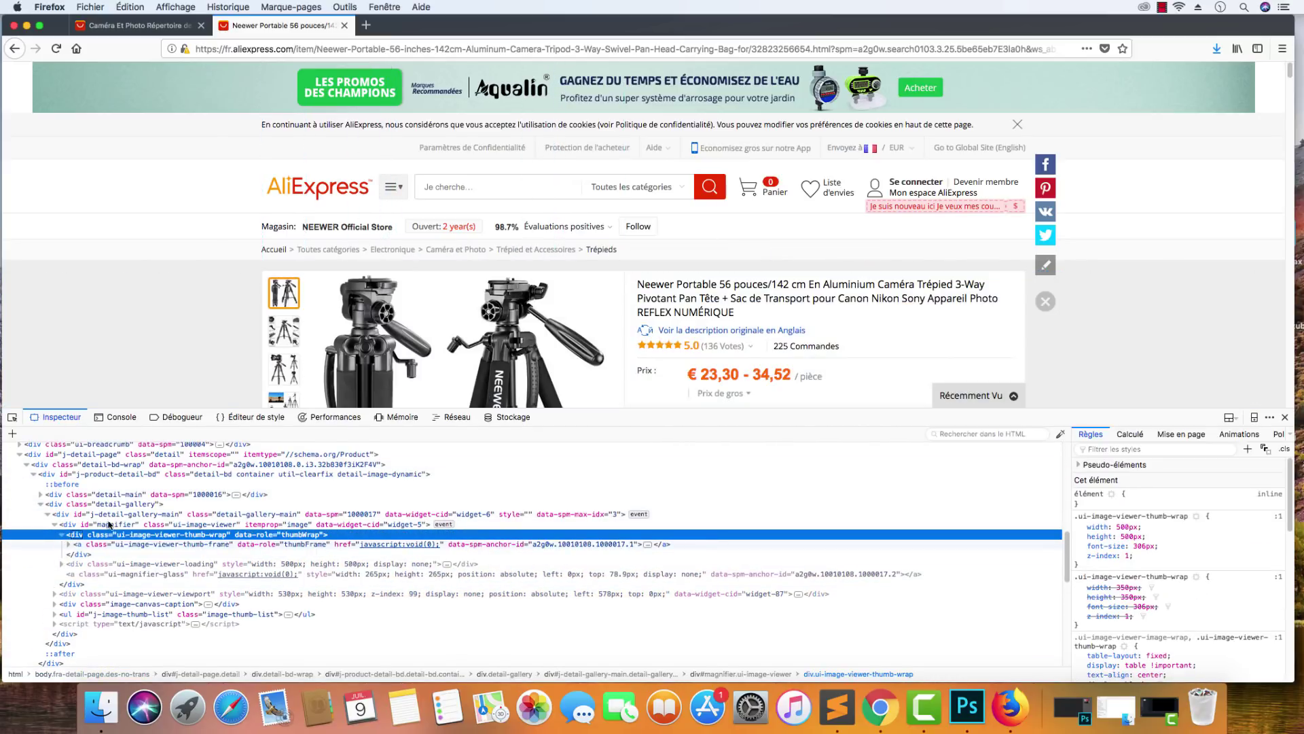
pyautogui.rightClick(397, 332)
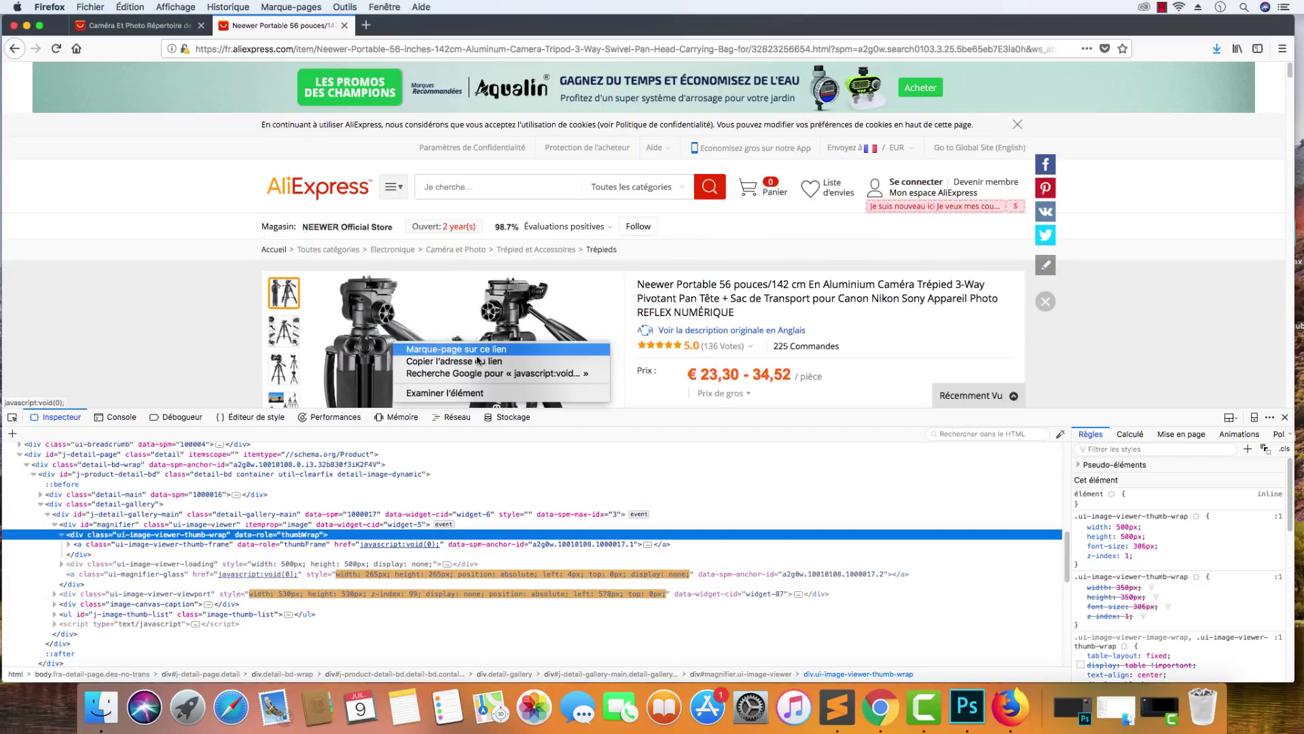
pyautogui.click(435, 396)
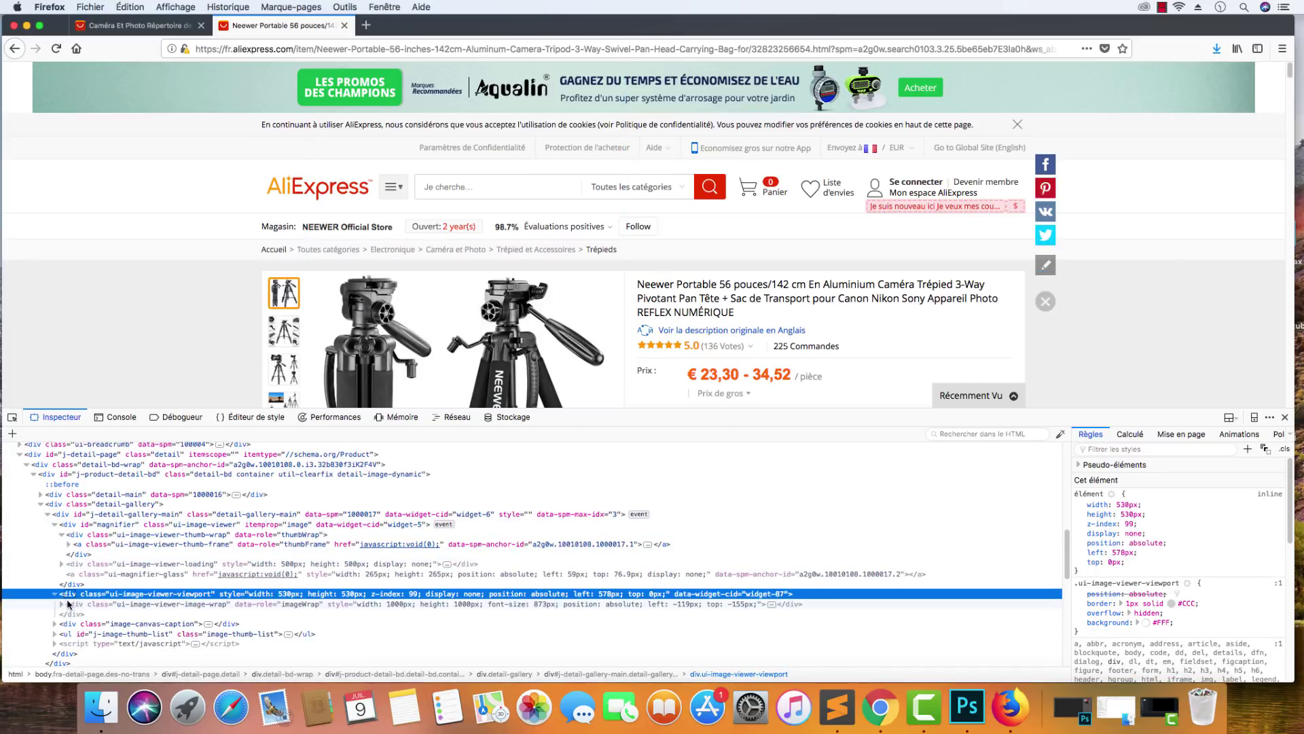
pyautogui.click(62, 565)
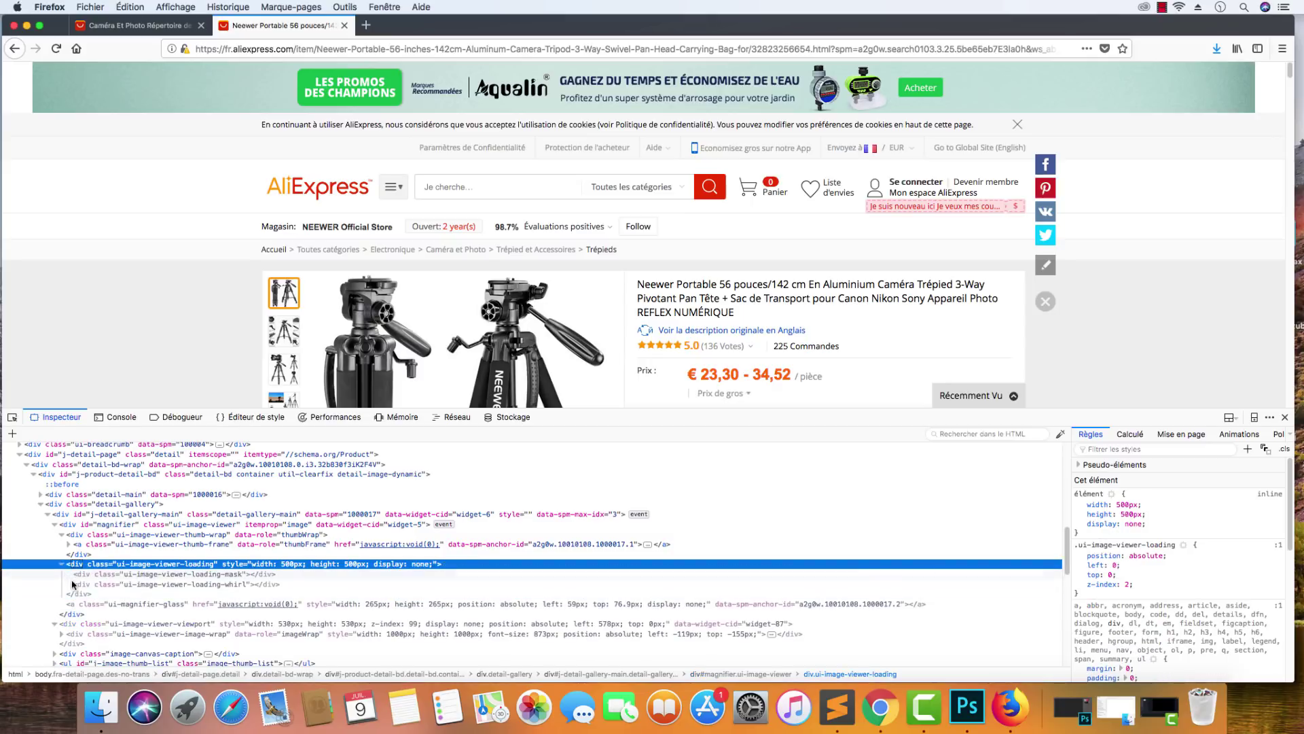
pyautogui.click(69, 545)
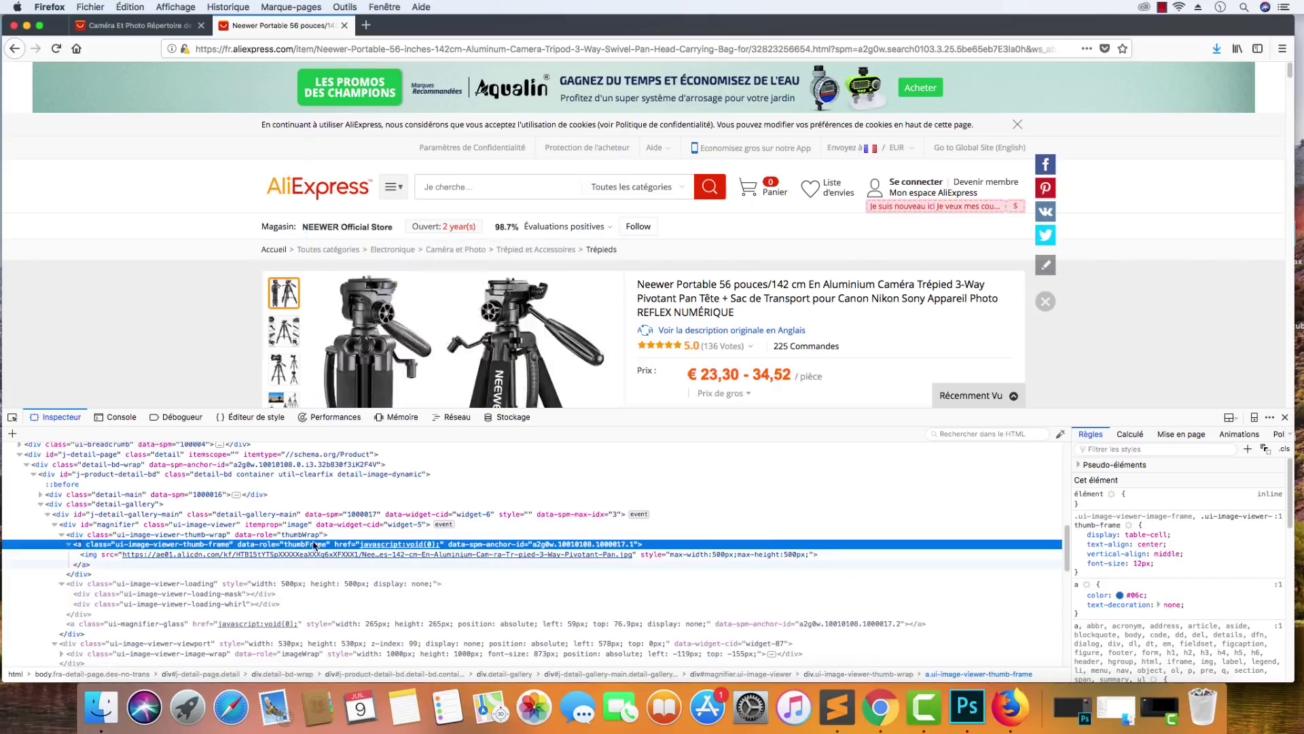
pyautogui.moveTo(366, 555)
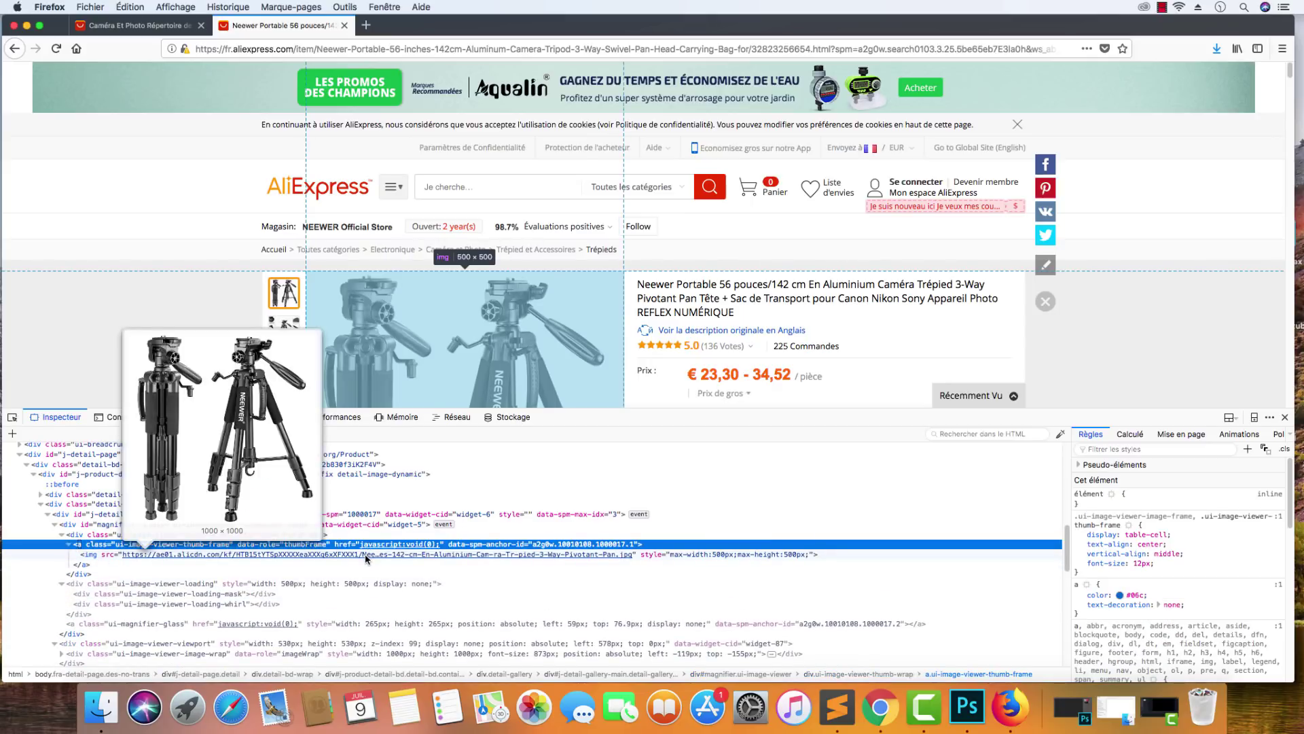
pyautogui.click(331, 555)
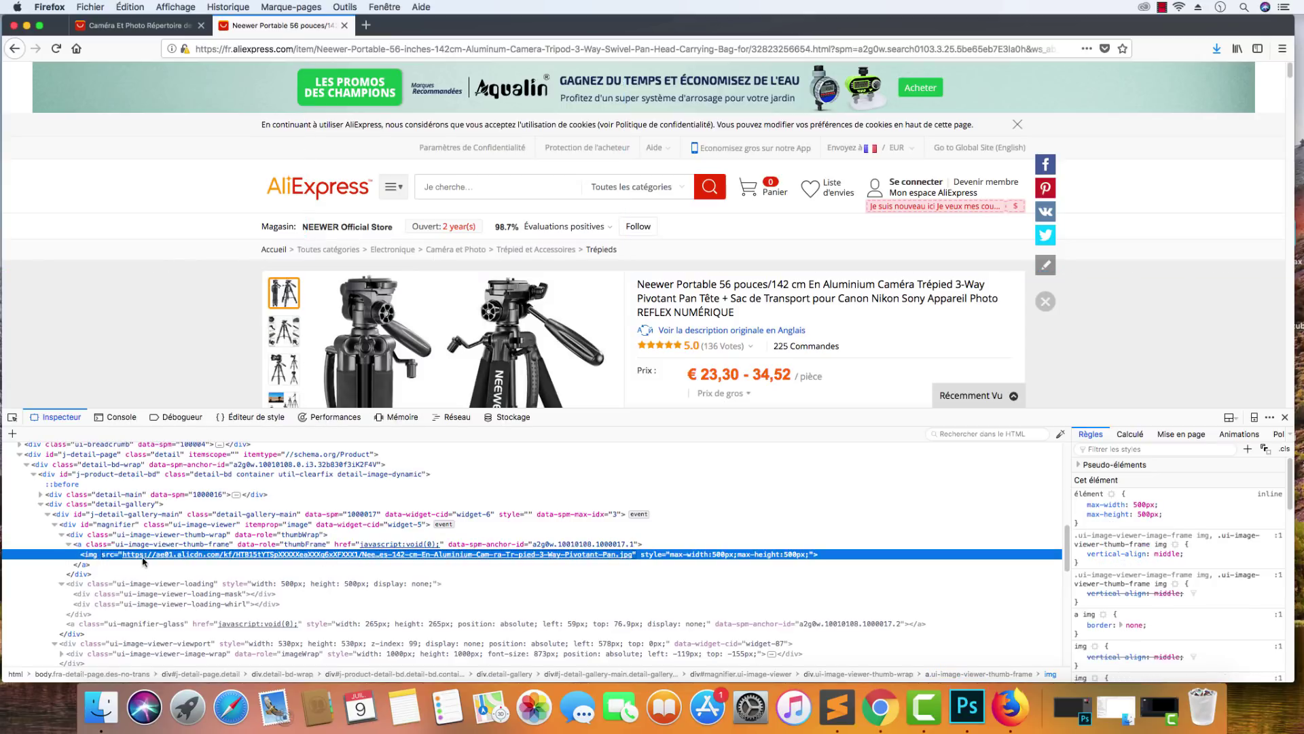
# Copy the img element's source address and open the full-size tripod image in a new tab.
pyautogui.moveTo(91, 559)
pyautogui.doubleClick(190, 556)
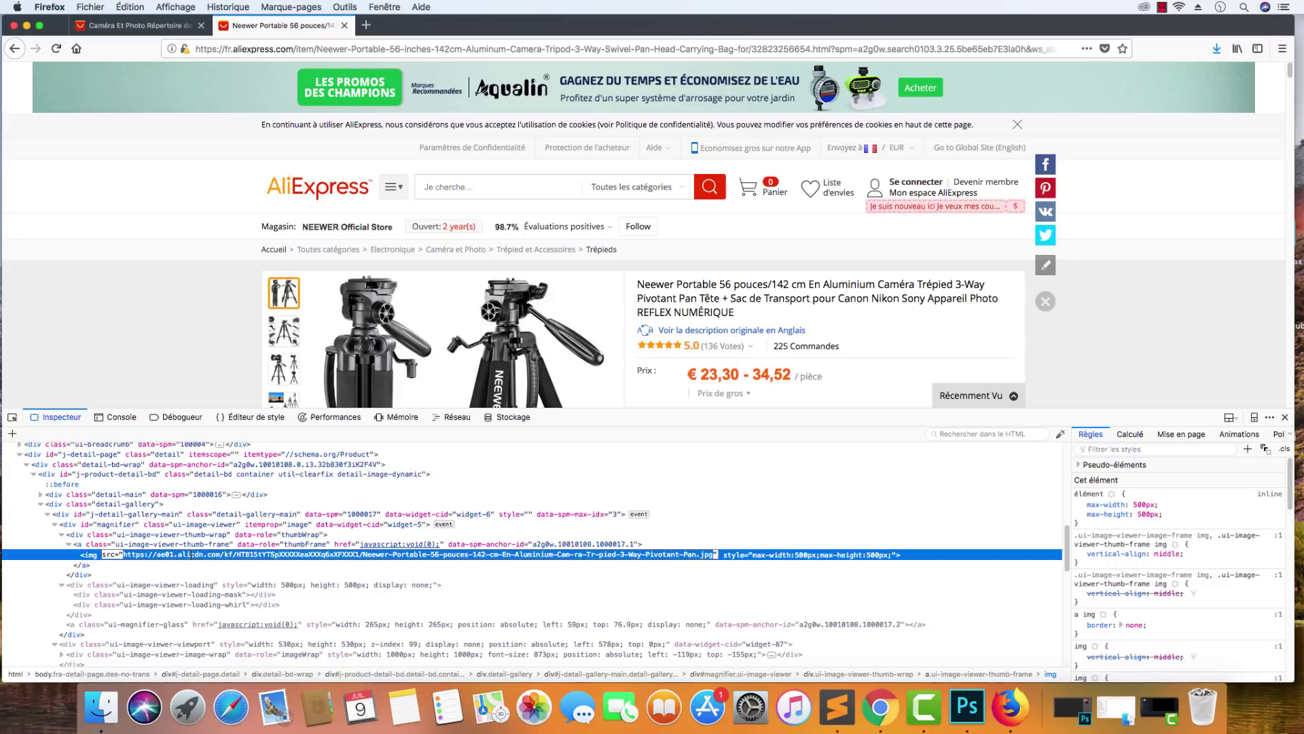
pyautogui.rightClick(196, 560)
pyautogui.click(219, 592)
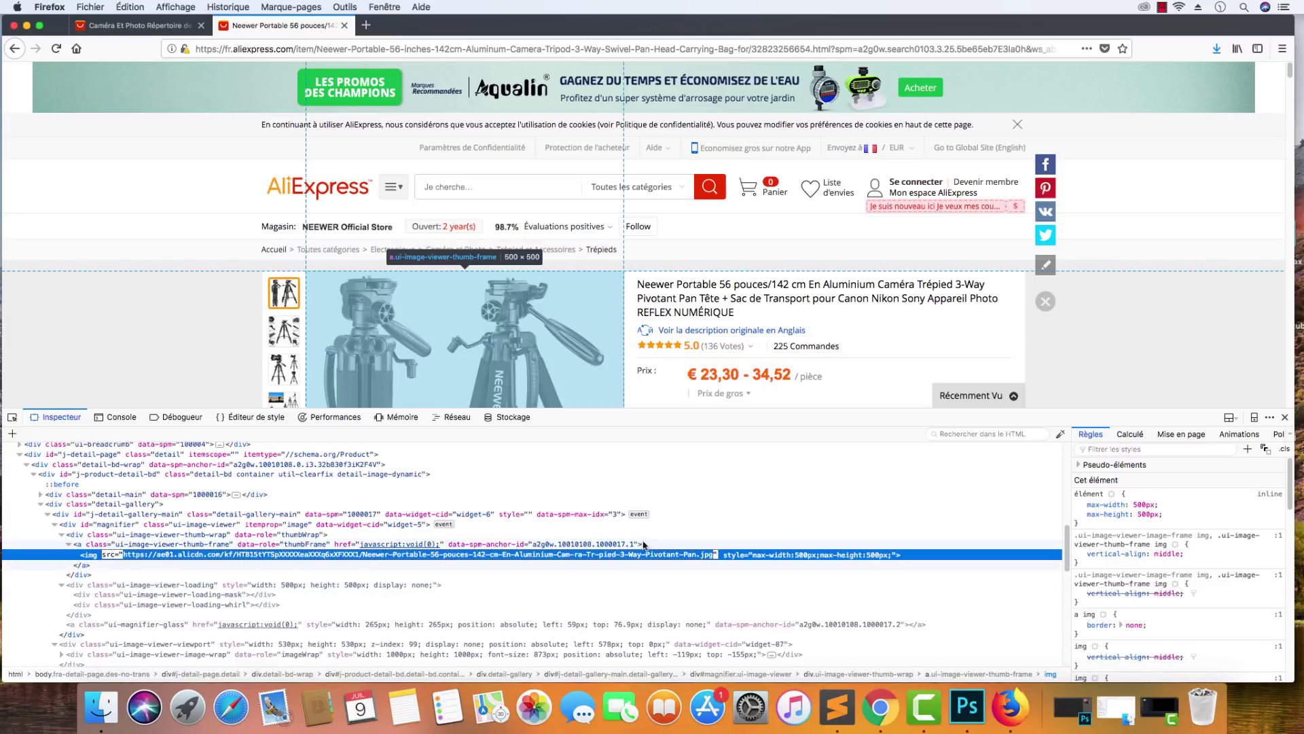
pyautogui.click(365, 25)
pyautogui.press('super+v')
pyautogui.press('Return')
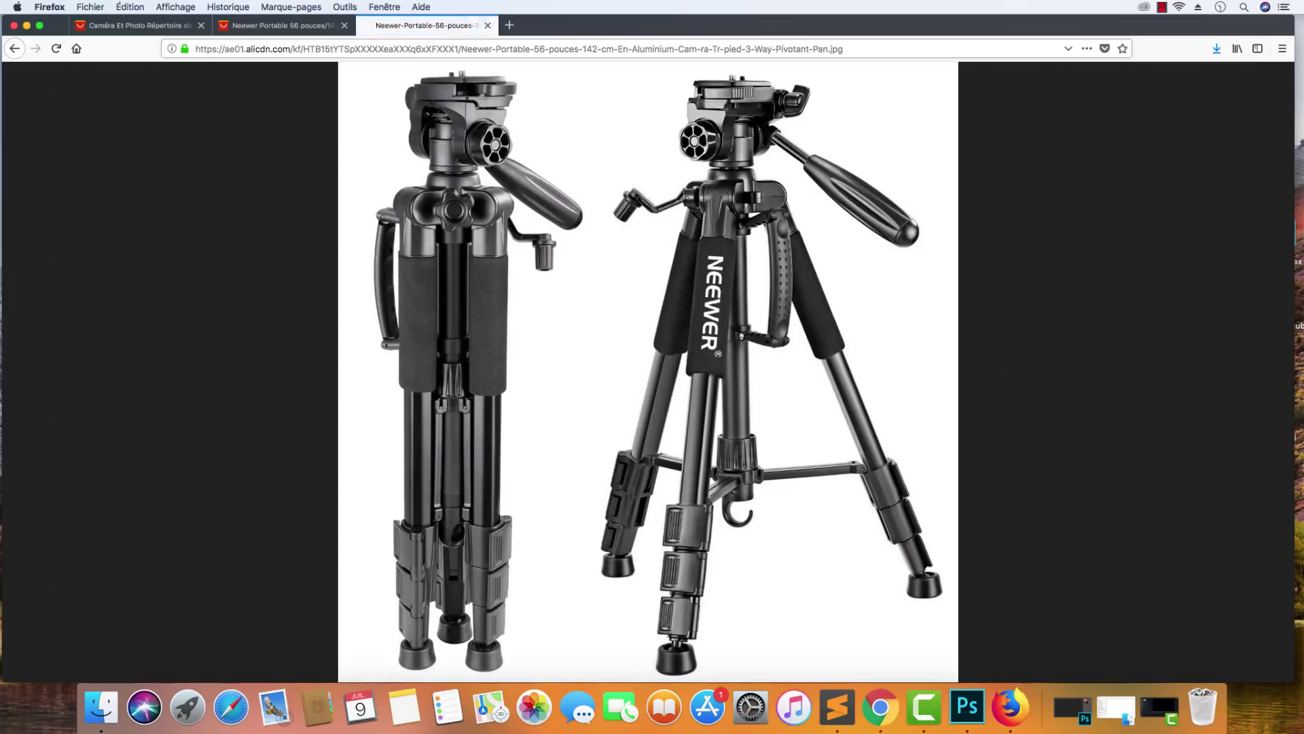
# Save the full-size tripod image as Trepied1Bis in the AliExpress folder, and close the image tab and the page inspector.
pyautogui.rightClick(575, 123)
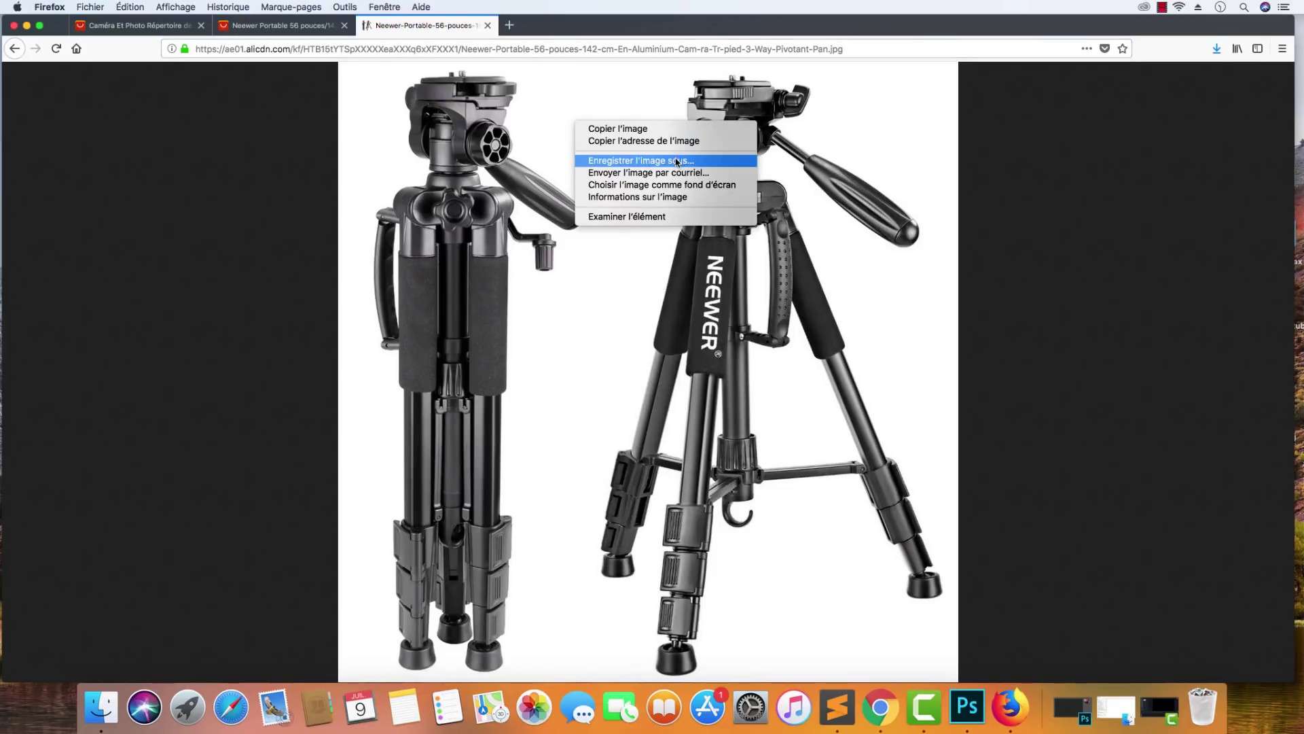
pyautogui.click(677, 161)
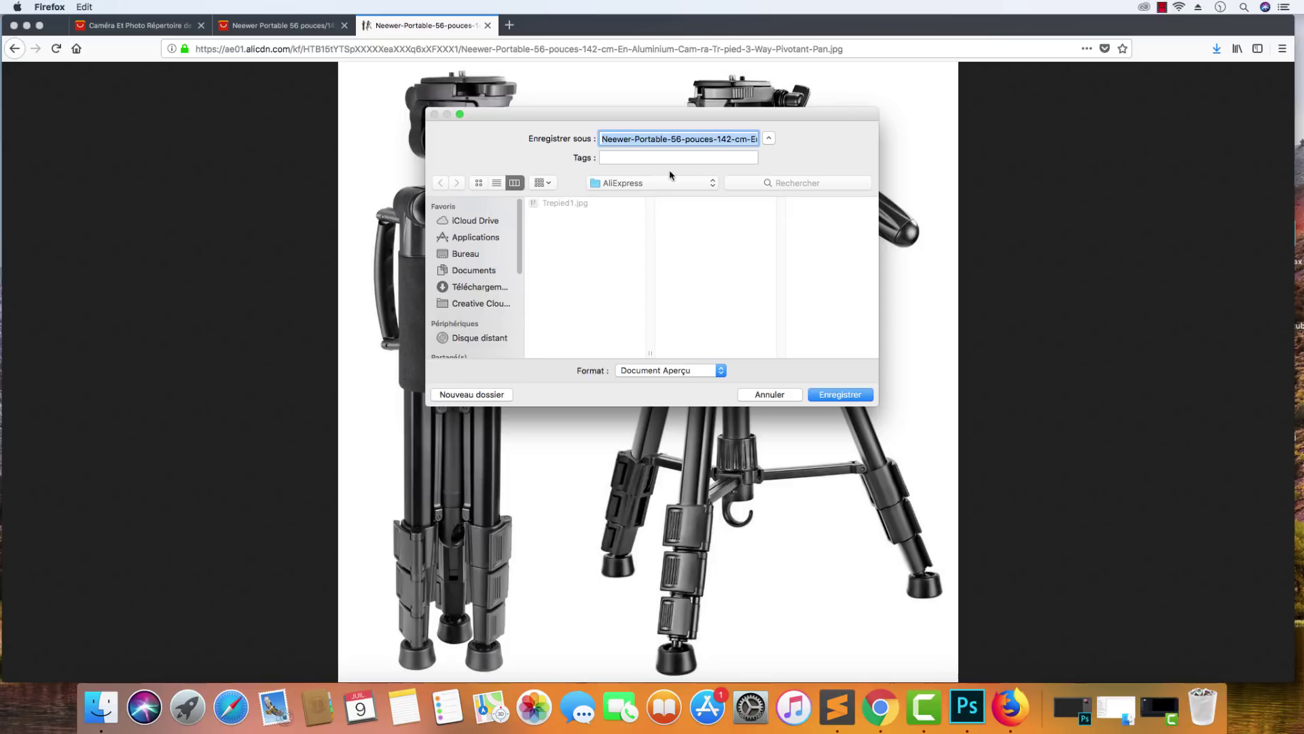
pyautogui.write('Tre')
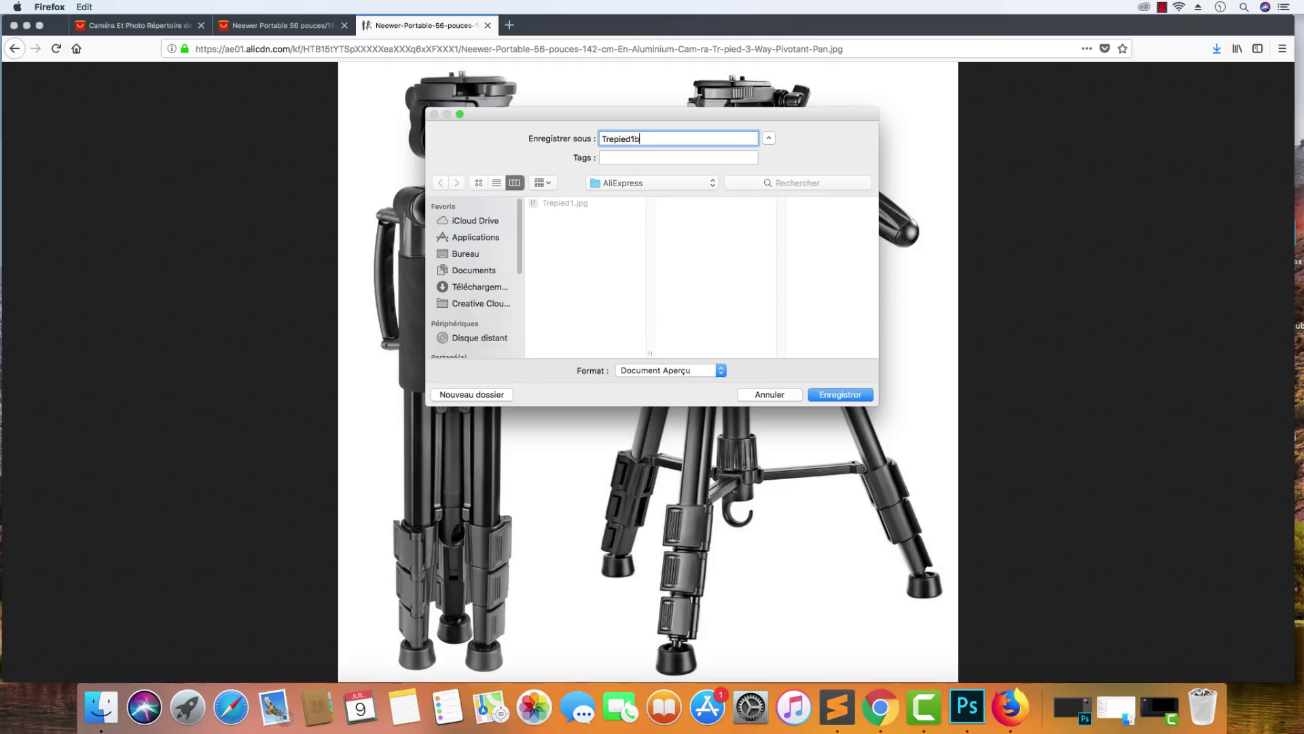
pyautogui.write('pied1Bis')
pyautogui.press('Return')
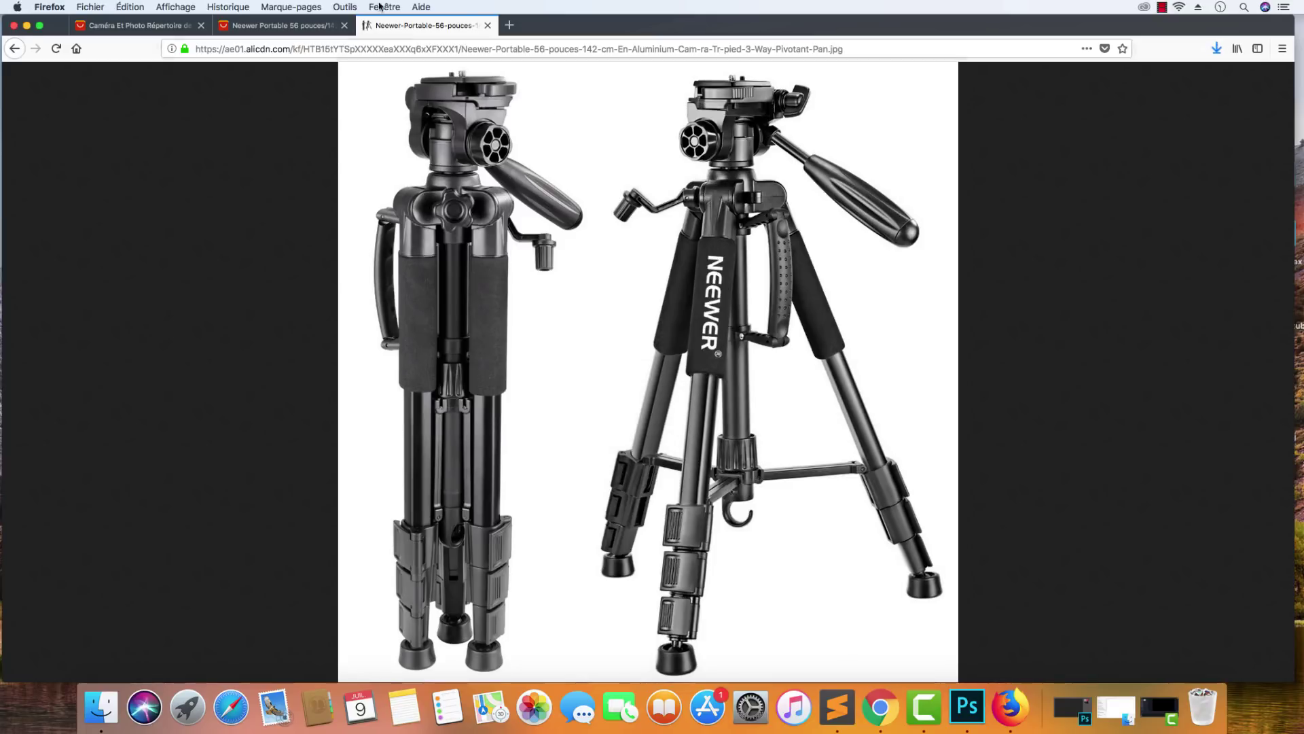
pyautogui.click(488, 25)
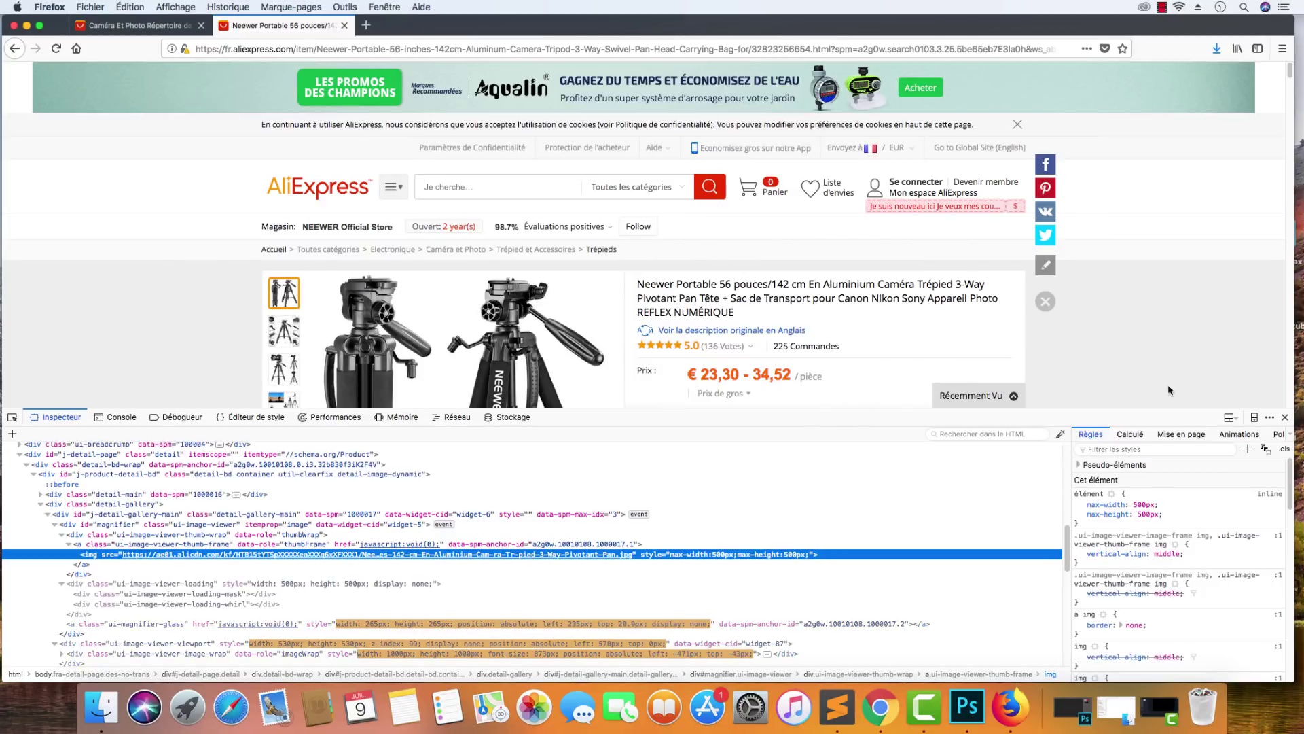
pyautogui.press('super+alt+i')
# Save the blue-legged tripod picture from the item description as Trepied2 in the AliExpress folder.
pyautogui.scroll(-5, 230, 386)
pyautogui.scroll(-10, 230, 386)
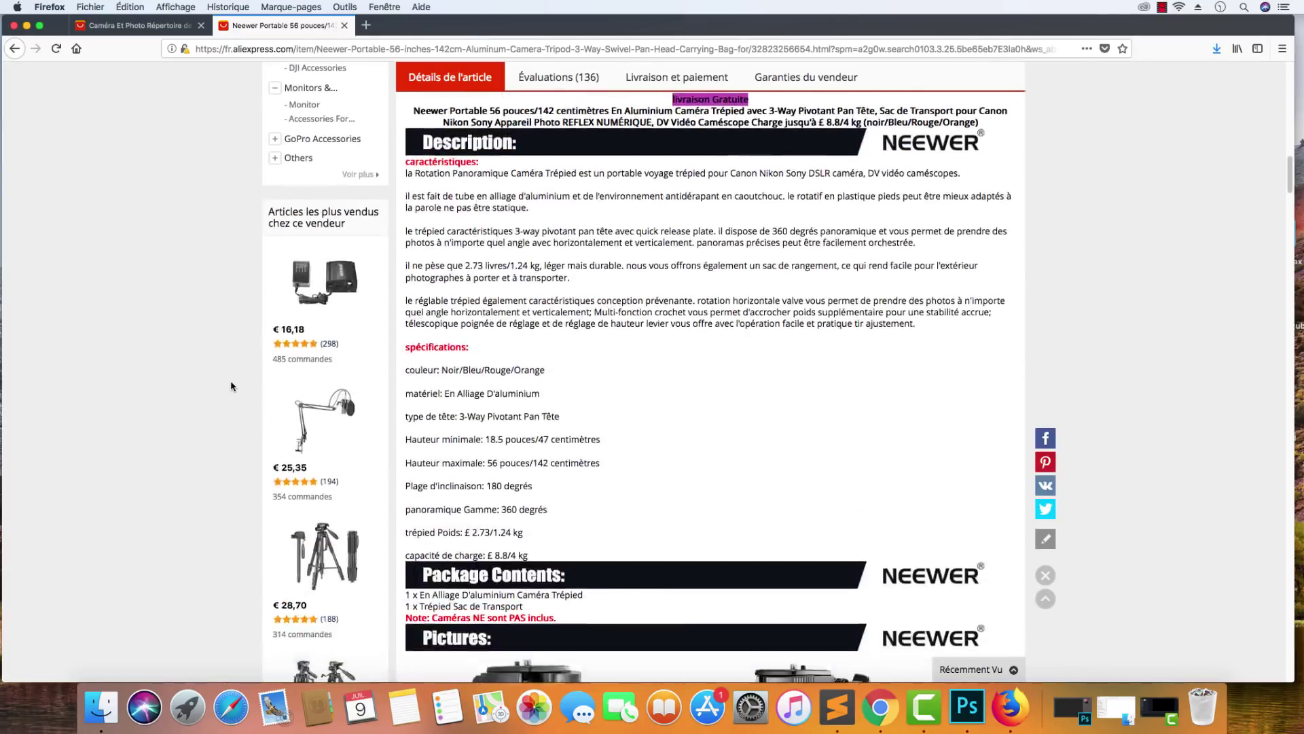
pyautogui.scroll(15, 231, 375)
pyautogui.scroll(-20, 626, 466)
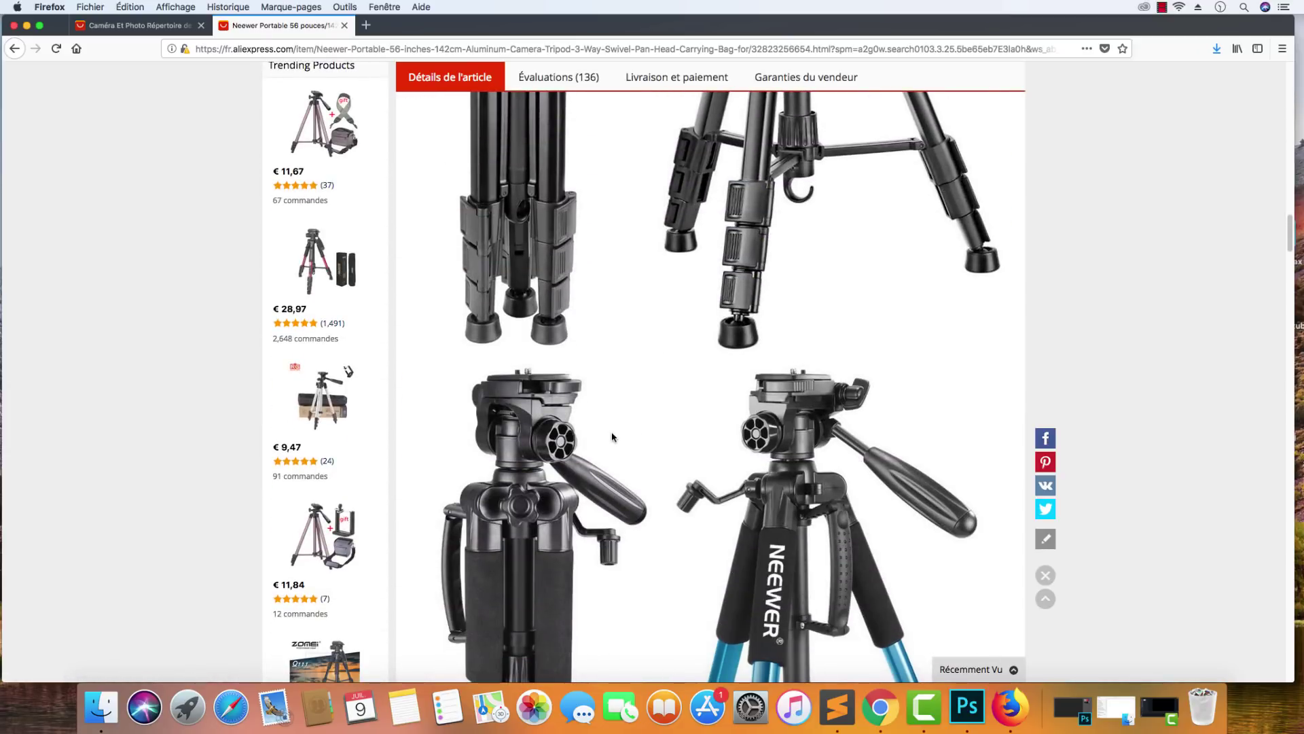
pyautogui.scroll(10, 588, 279)
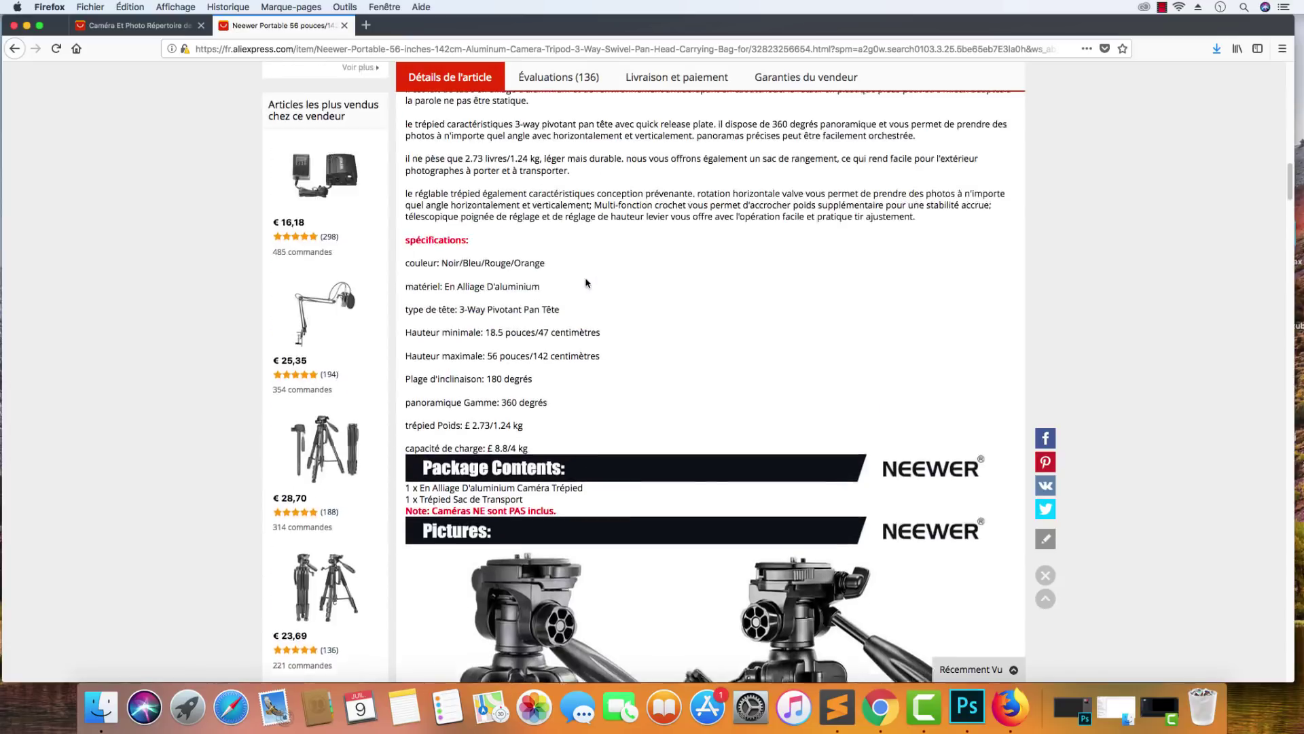
pyautogui.scroll(-9, 594, 277)
pyautogui.scroll(-10, 595, 277)
pyautogui.scroll(4, 631, 258)
pyautogui.rightClick(653, 246)
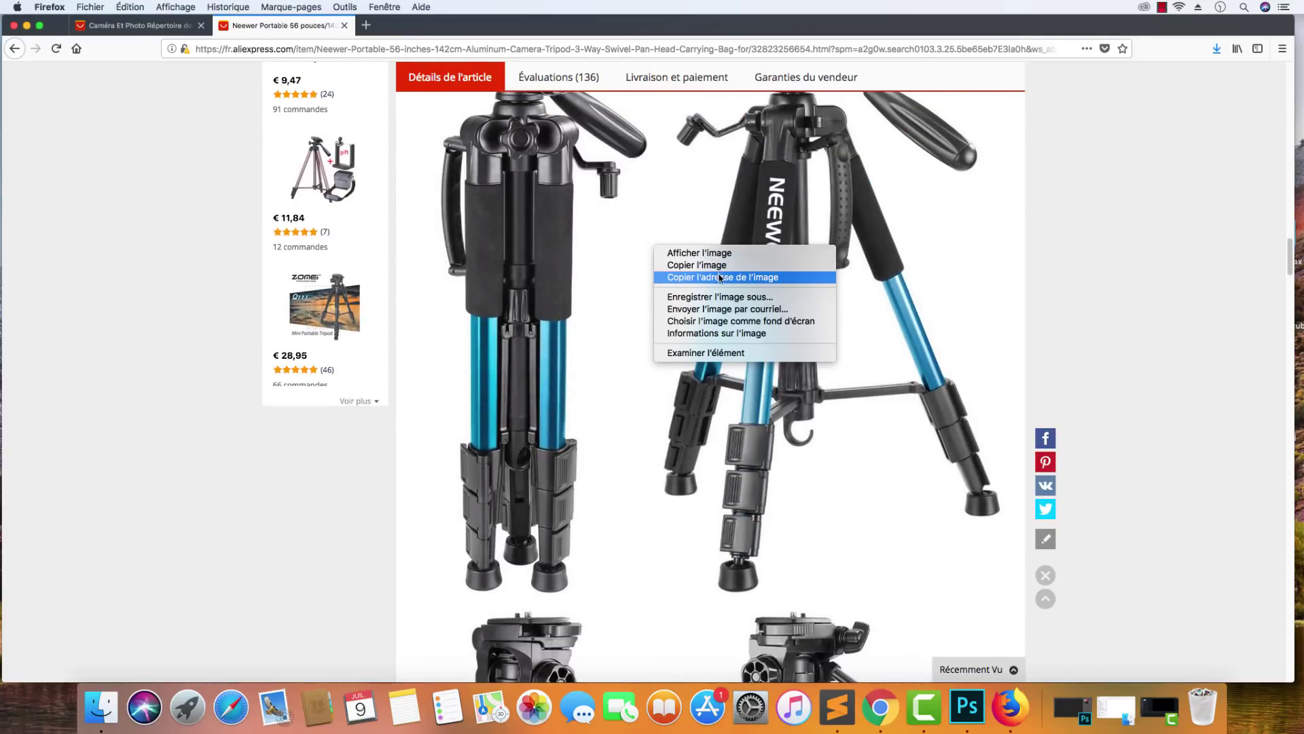
pyautogui.click(723, 297)
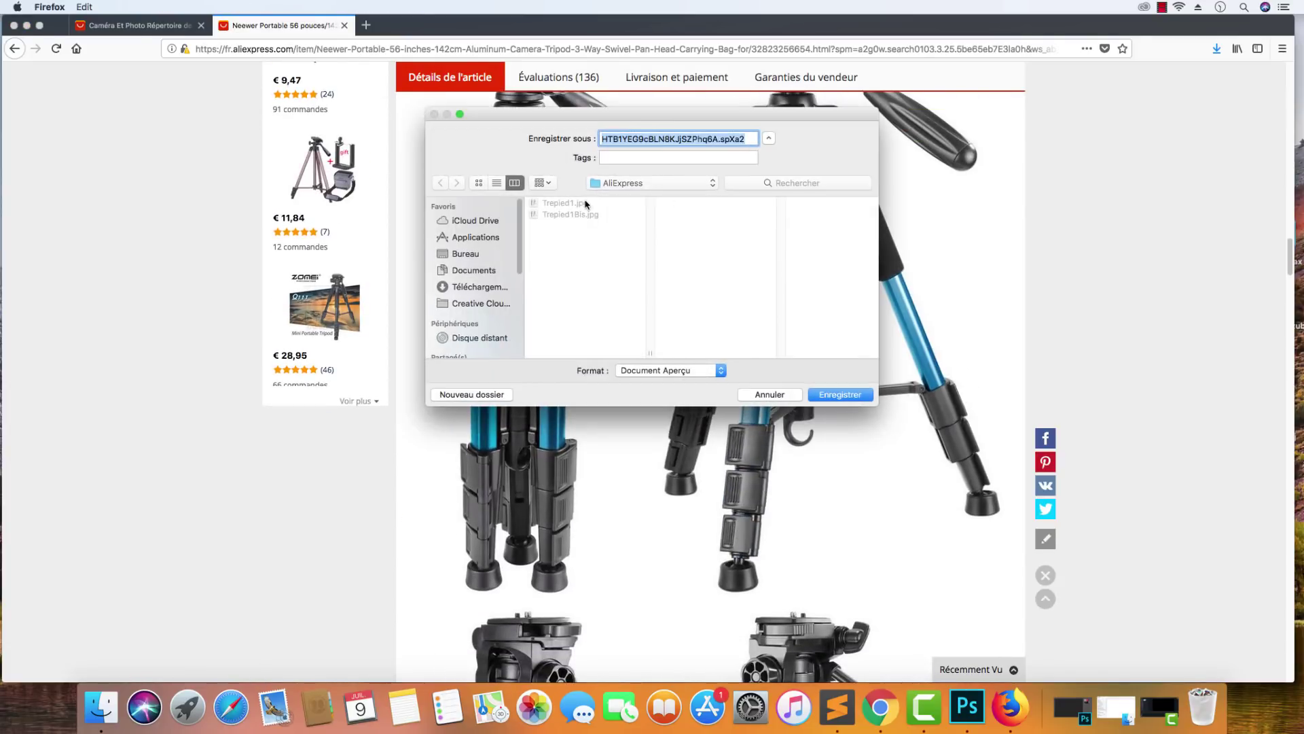
pyautogui.click(585, 203)
pyautogui.click(674, 142)
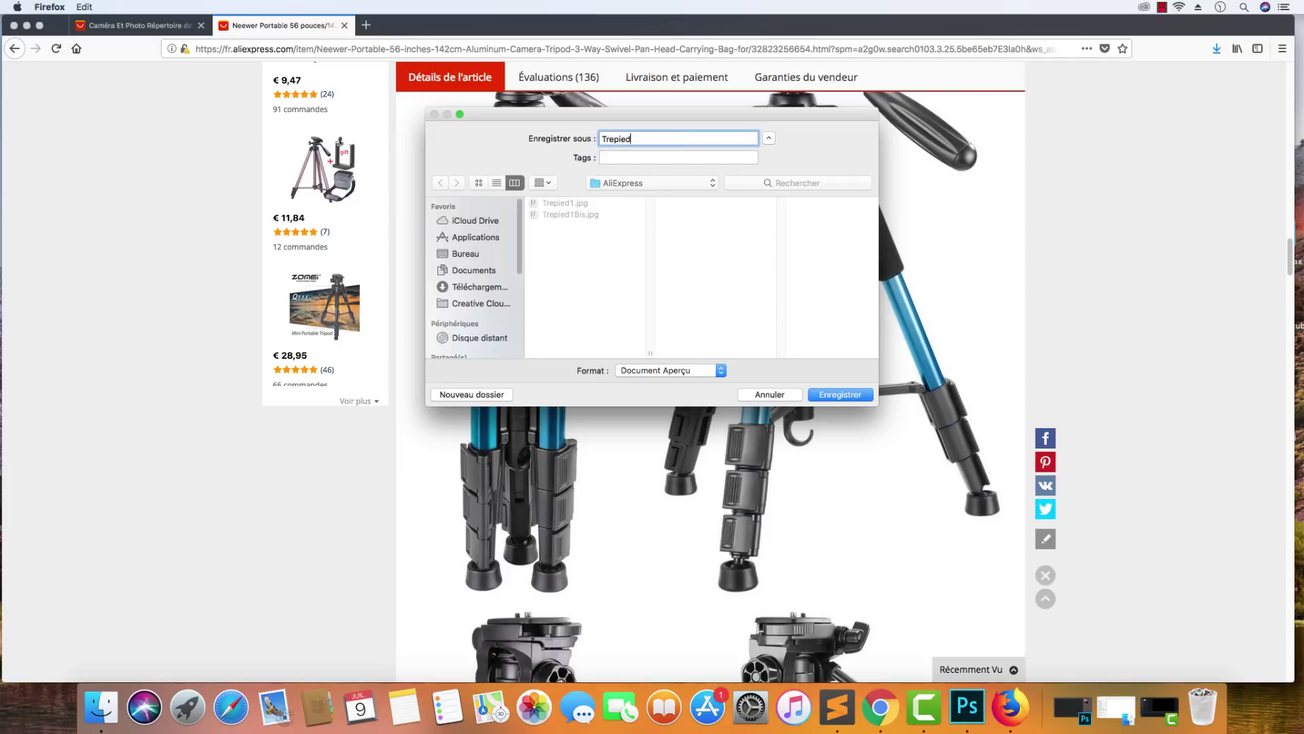
pyautogui.press('Return')
# Save the pink-legged tripod picture from the item description as Trepied3 in the AliExpress folder.
pyautogui.scroll(-5, 695, 284)
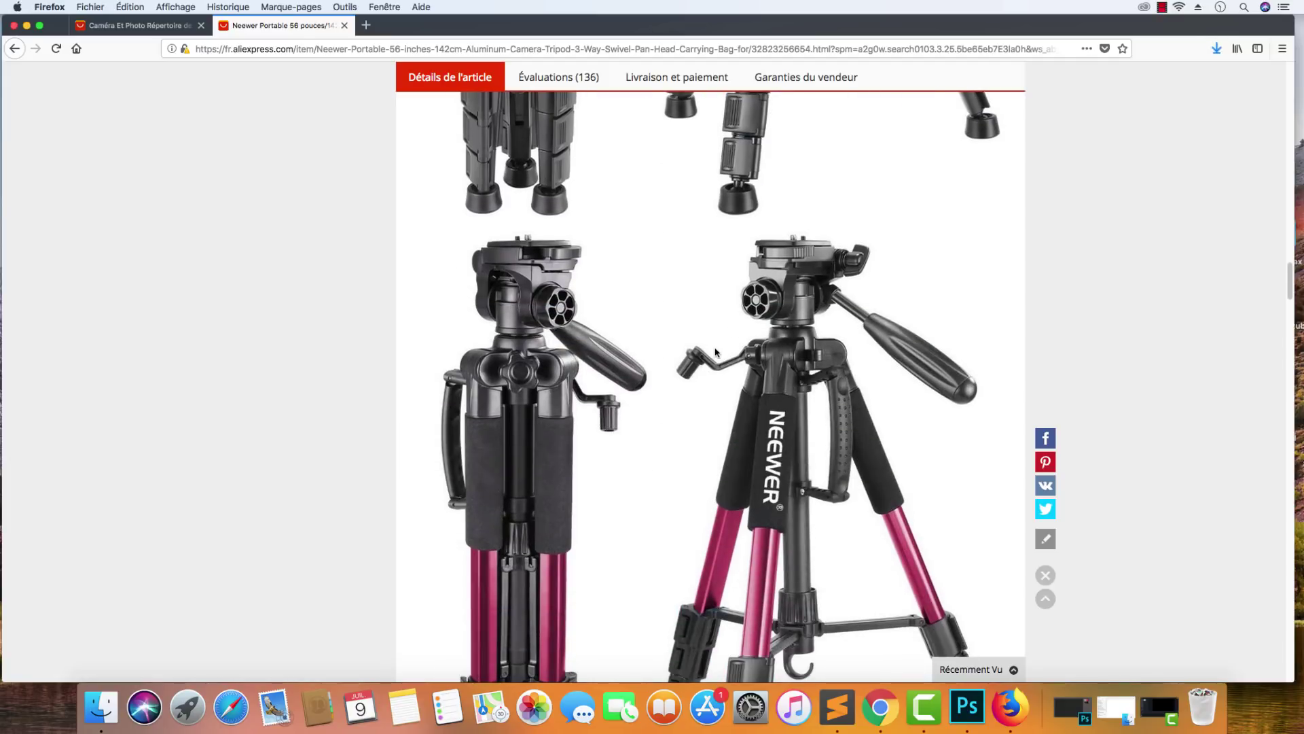
pyautogui.rightClick(722, 352)
pyautogui.click(778, 398)
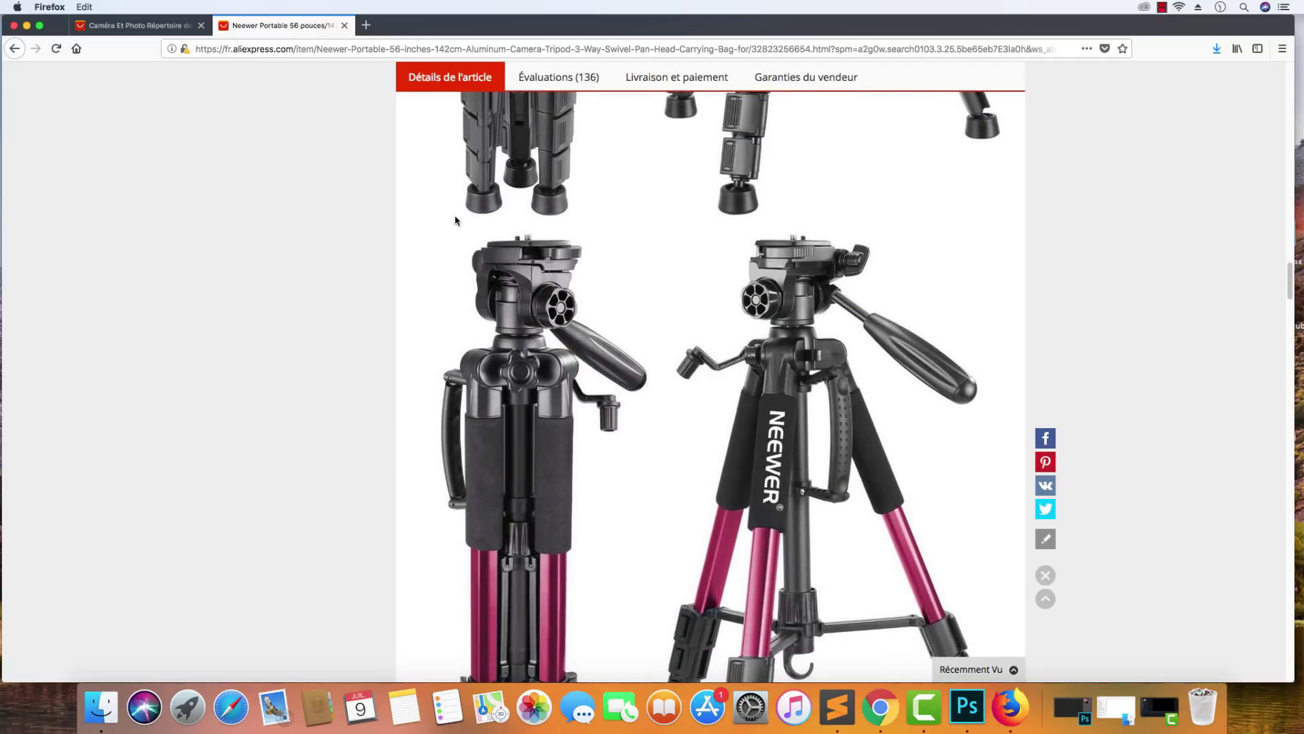
pyautogui.click(589, 225)
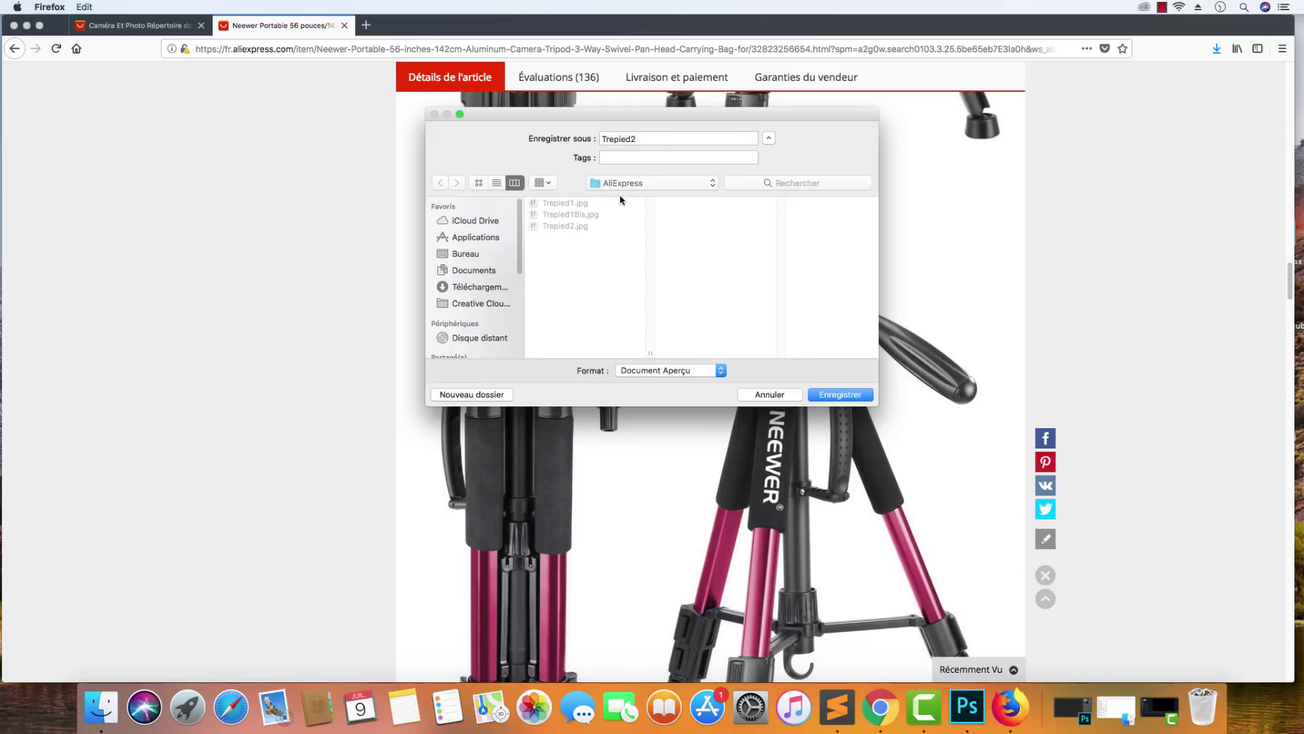
pyautogui.click(682, 141)
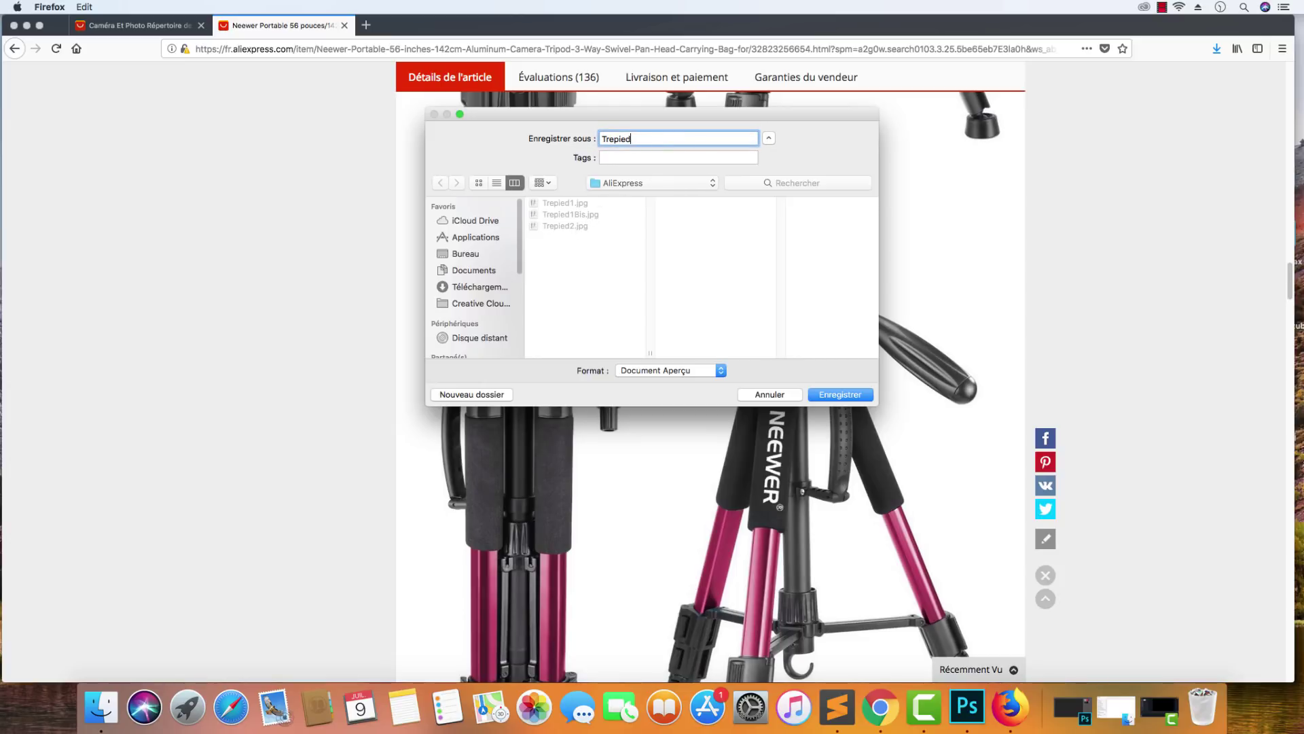
pyautogui.write('3')
pyautogui.press('Return')
# Save the red-legged tripod picture from the item description as Trepied4 in the AliExpress folder.
pyautogui.scroll(-5, 678, 220)
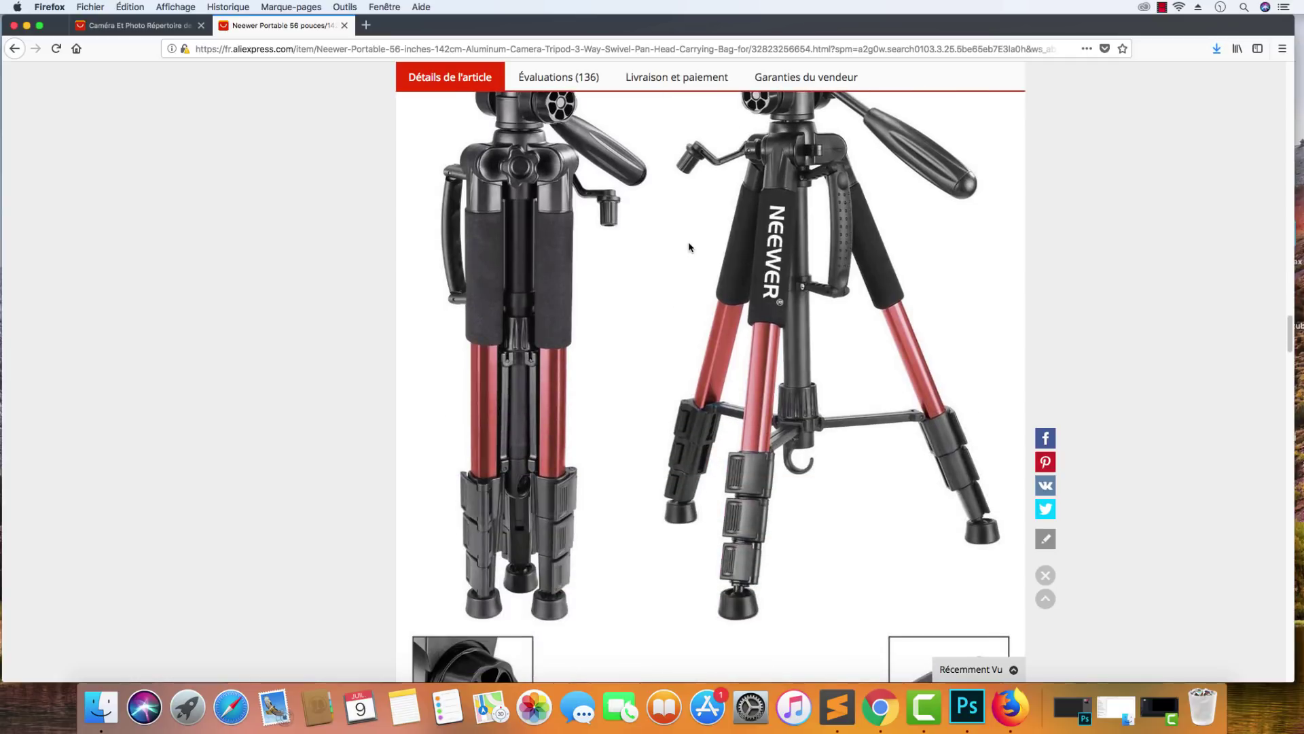
pyautogui.rightClick(681, 238)
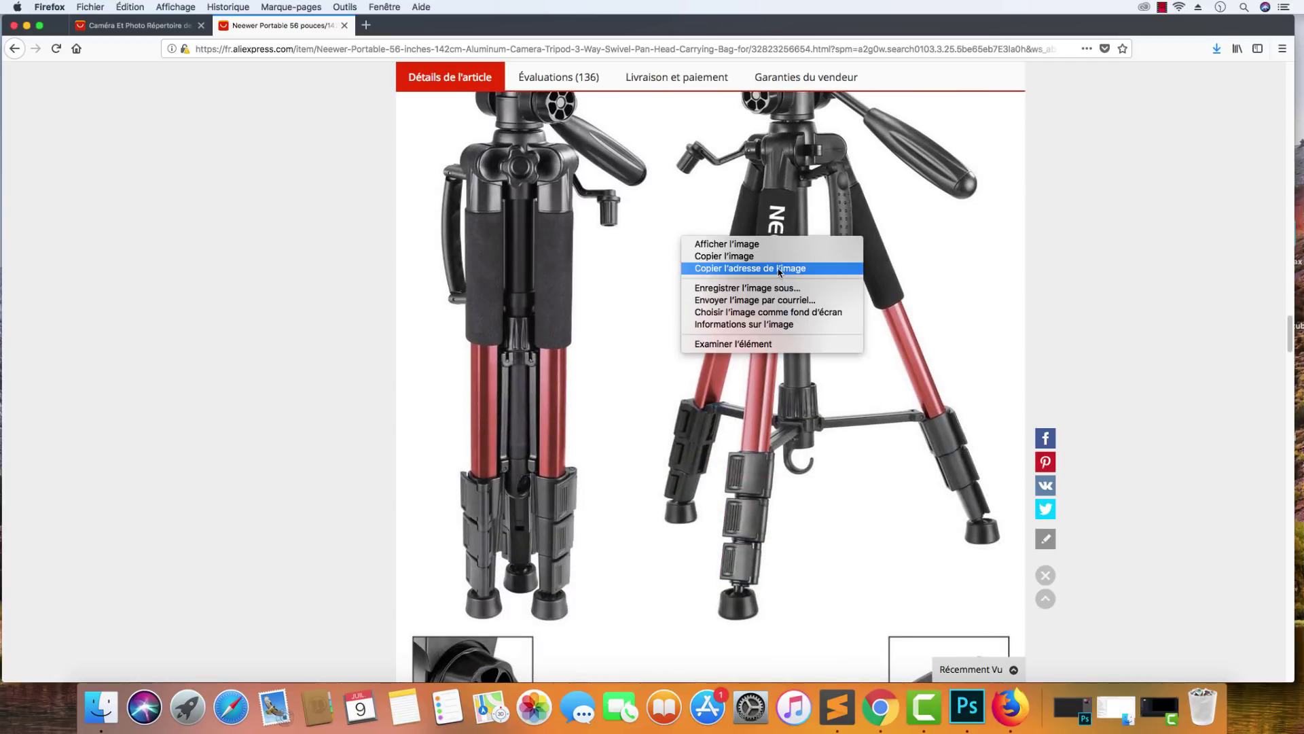
pyautogui.click(761, 287)
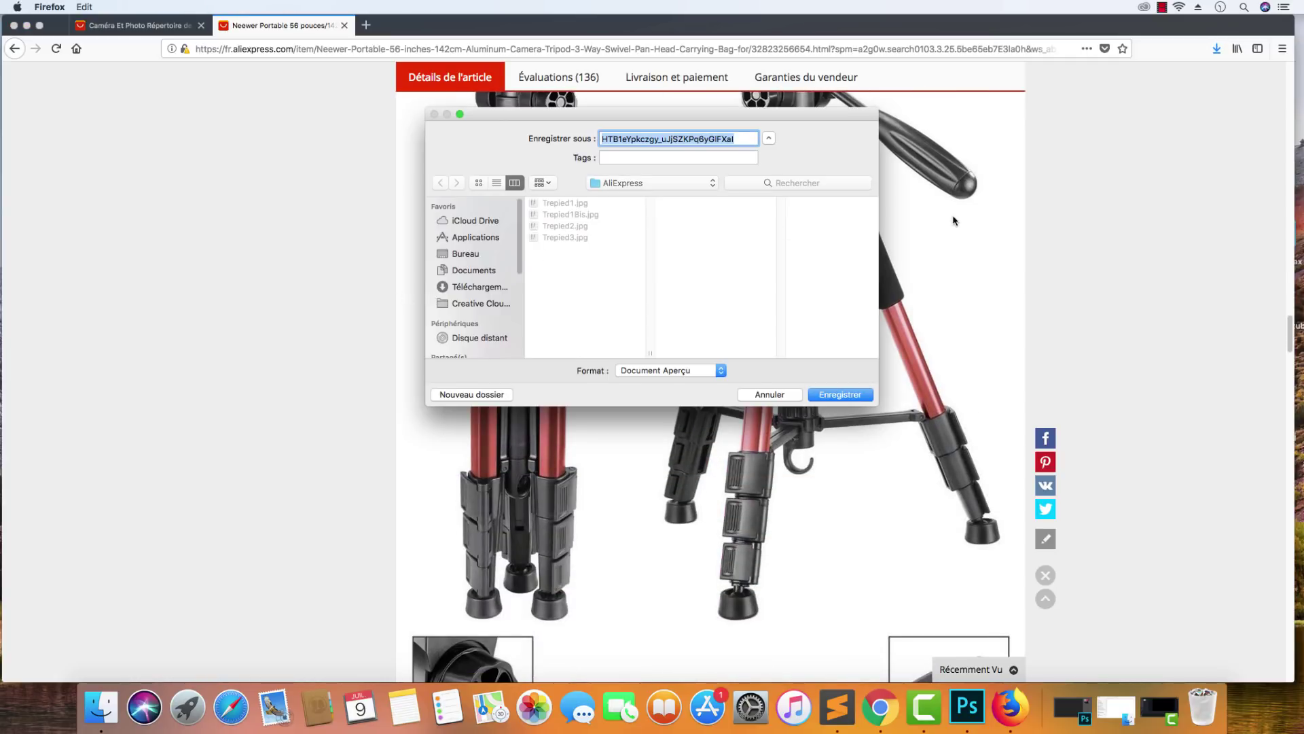
pyautogui.write('Trepied4')
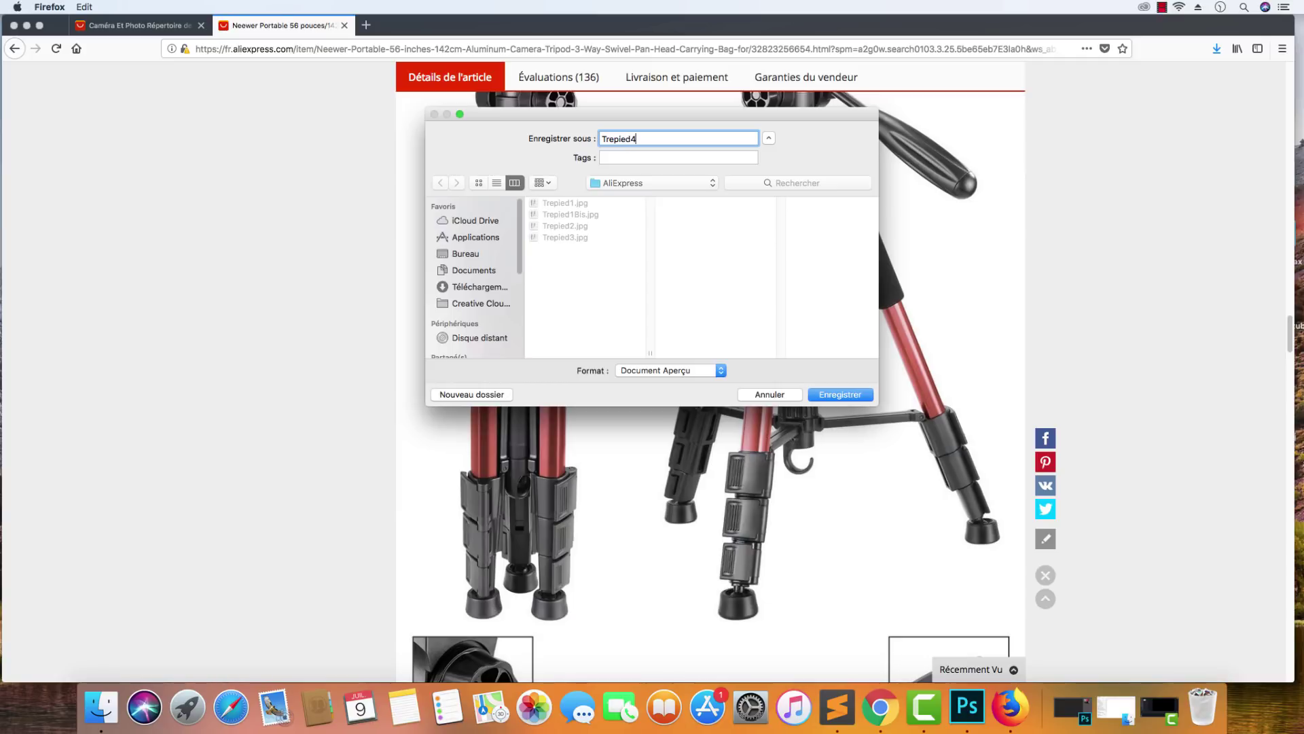
pyautogui.press('Return')
# Save the tripod diagram with labelled parts from the item description as Trepied5 in the AliExpress folder.
pyautogui.scroll(-7, 309, 324)
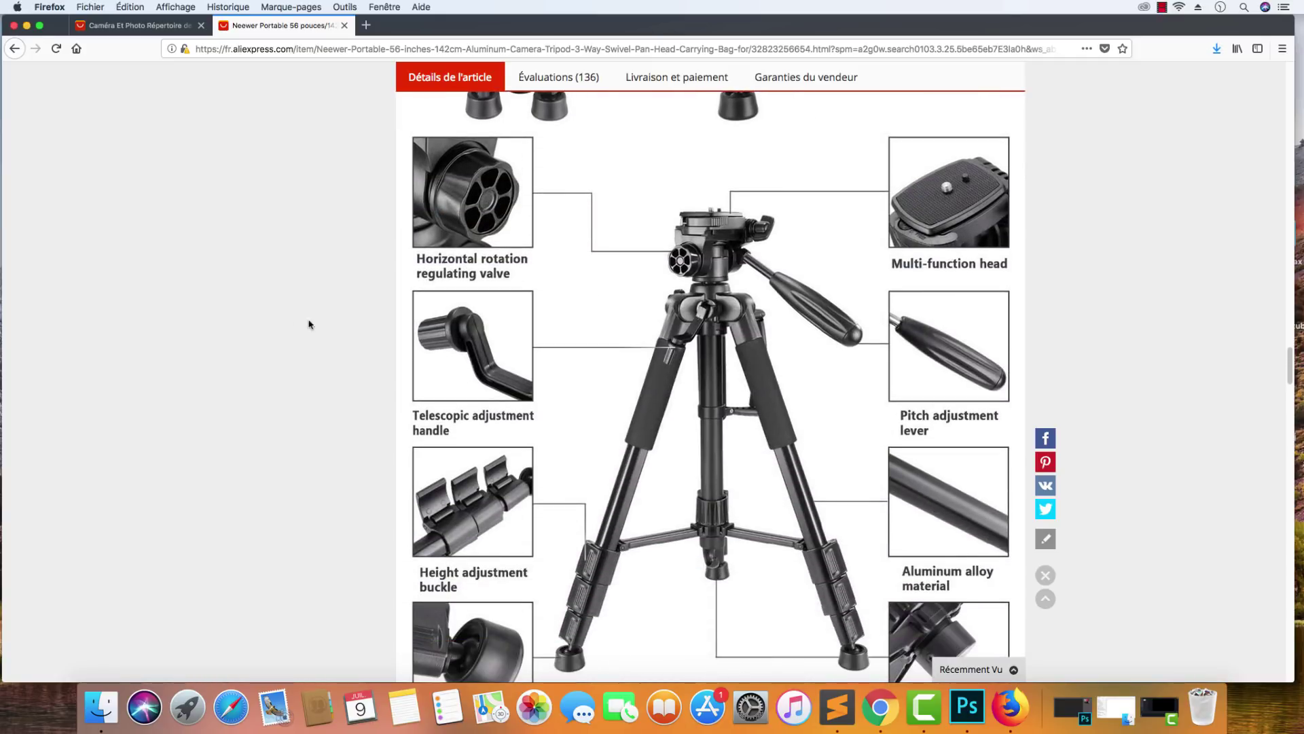
pyautogui.rightClick(613, 297)
pyautogui.click(679, 348)
pyautogui.write('Trepied5')
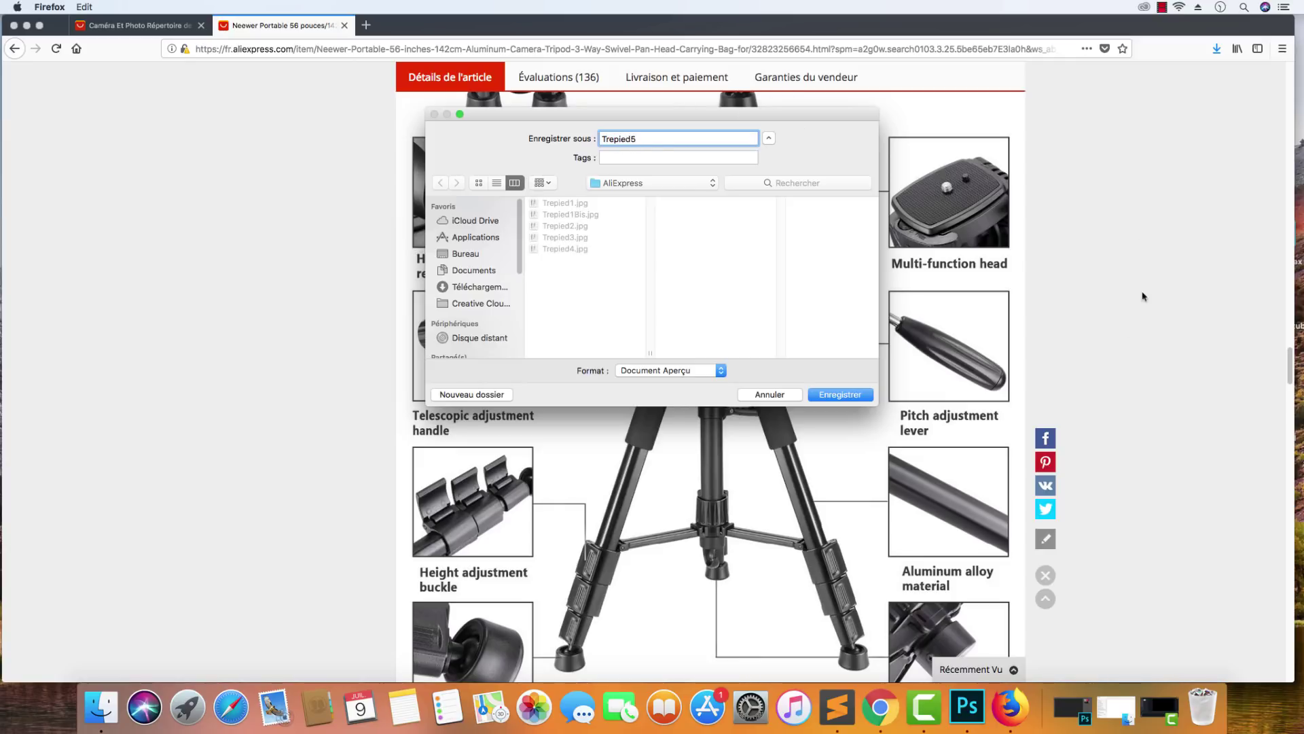
pyautogui.click(826, 394)
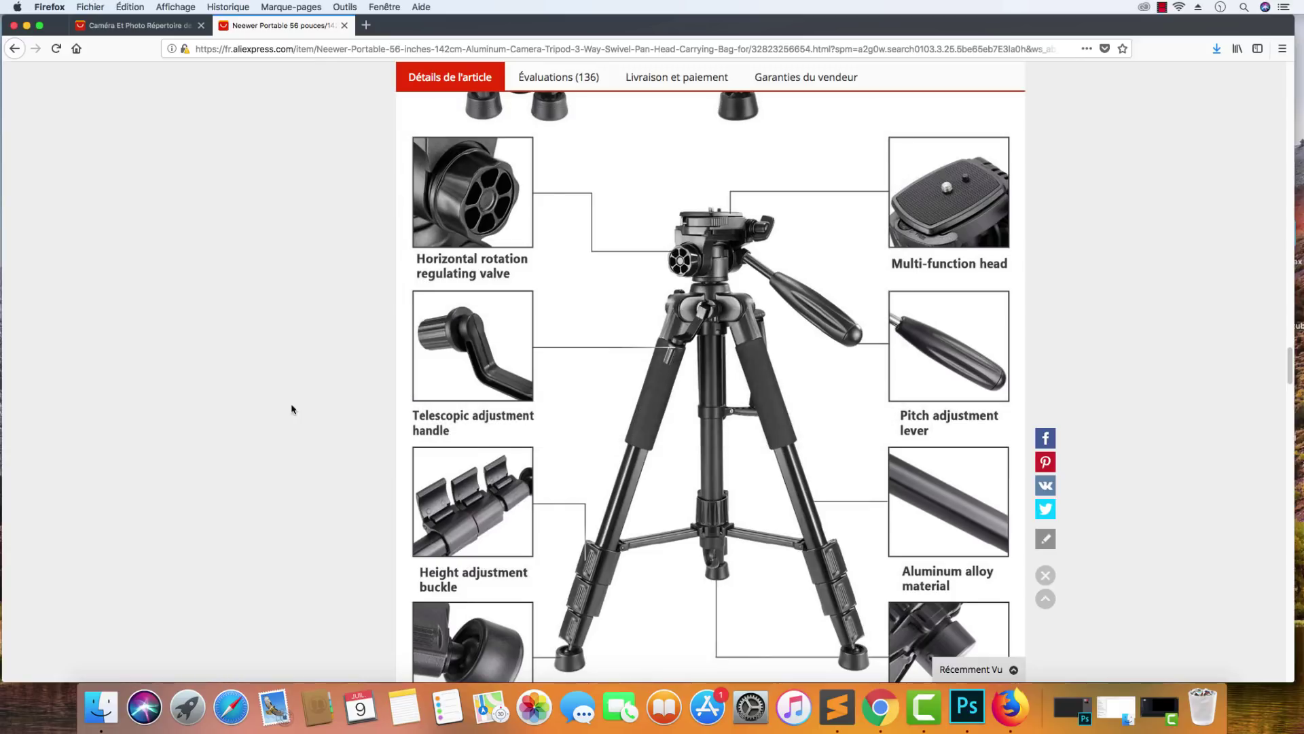
# Save the picture of the large black tripod beside smaller camera-mounted tripods as Trepied6 in the AliExpress folder.
pyautogui.scroll(-5, 417, 381)
pyautogui.scroll(-5, 574, 292)
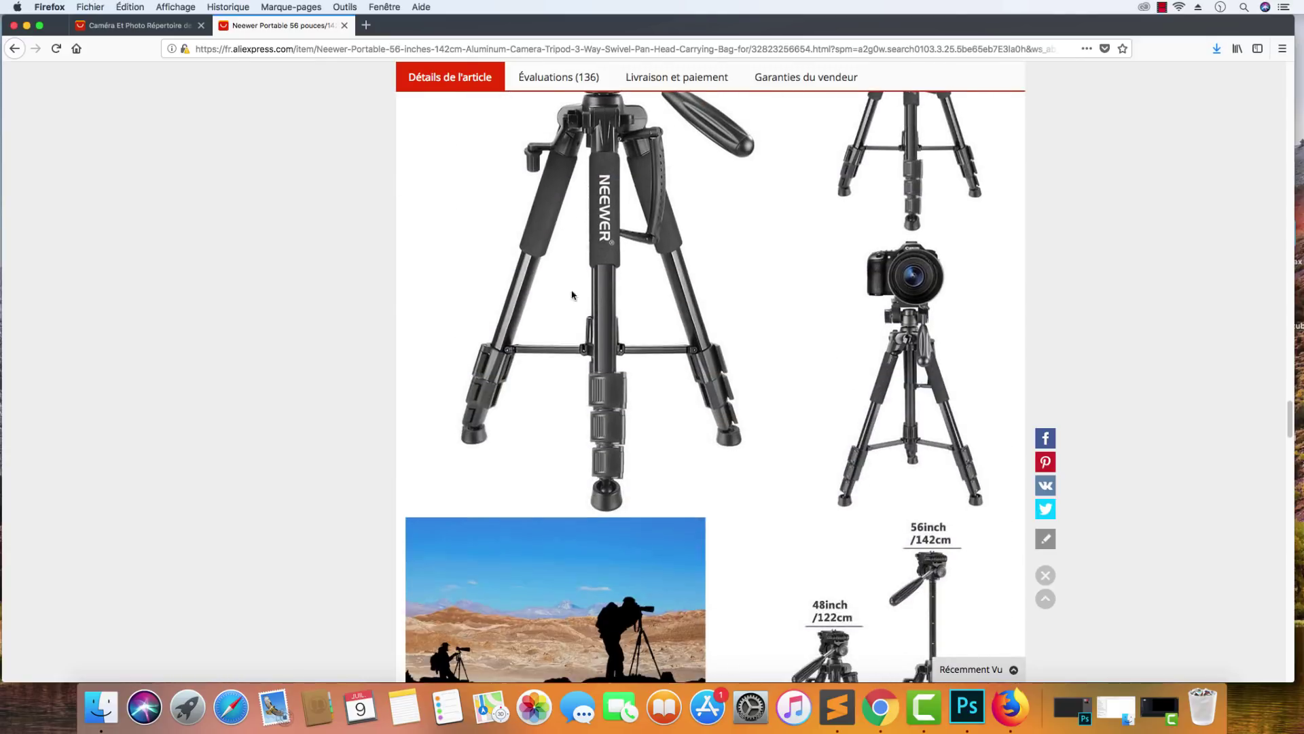
pyautogui.rightClick(584, 265)
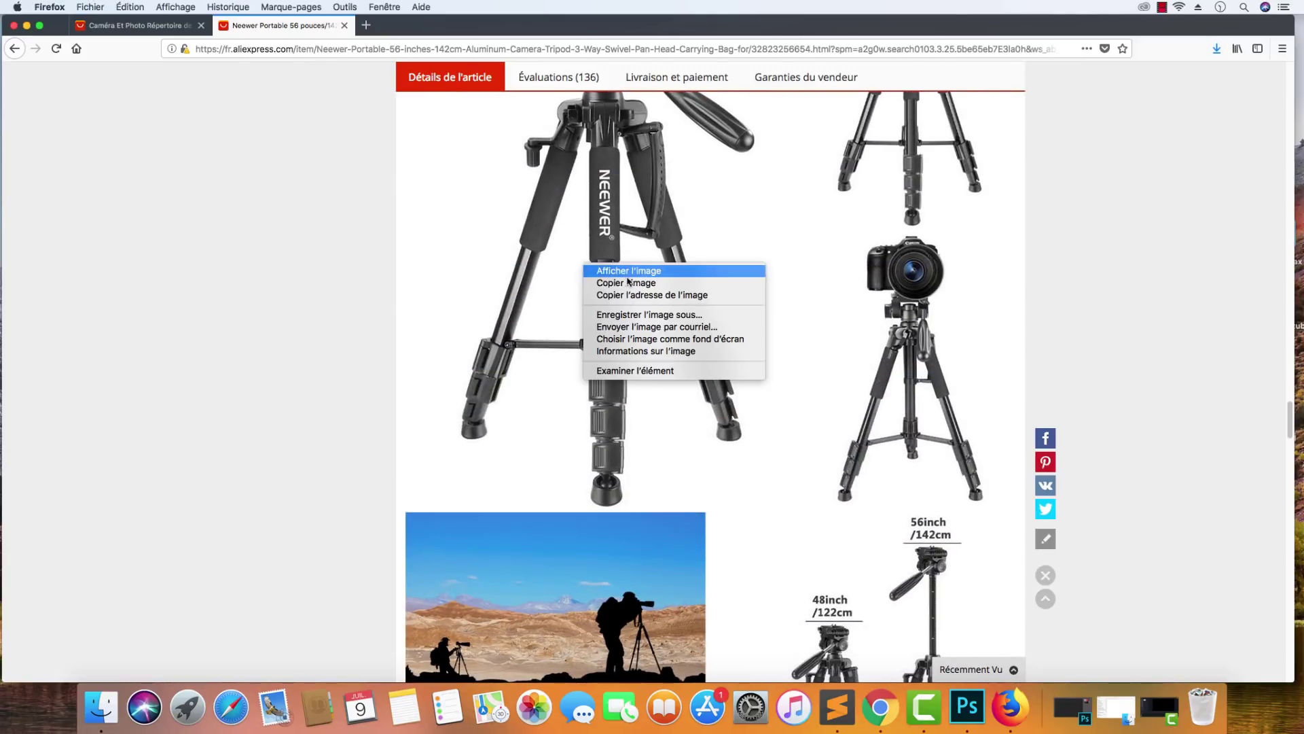
pyautogui.click(649, 315)
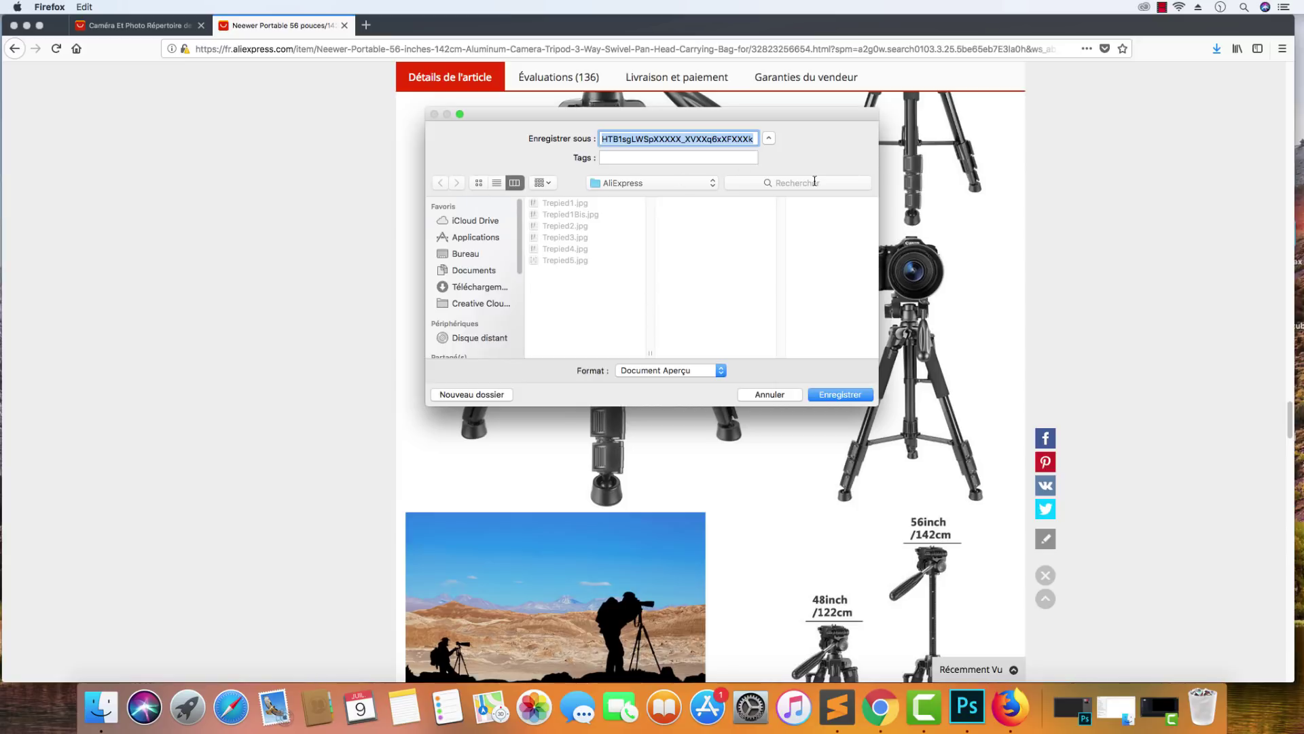
pyautogui.write('Trepied6')
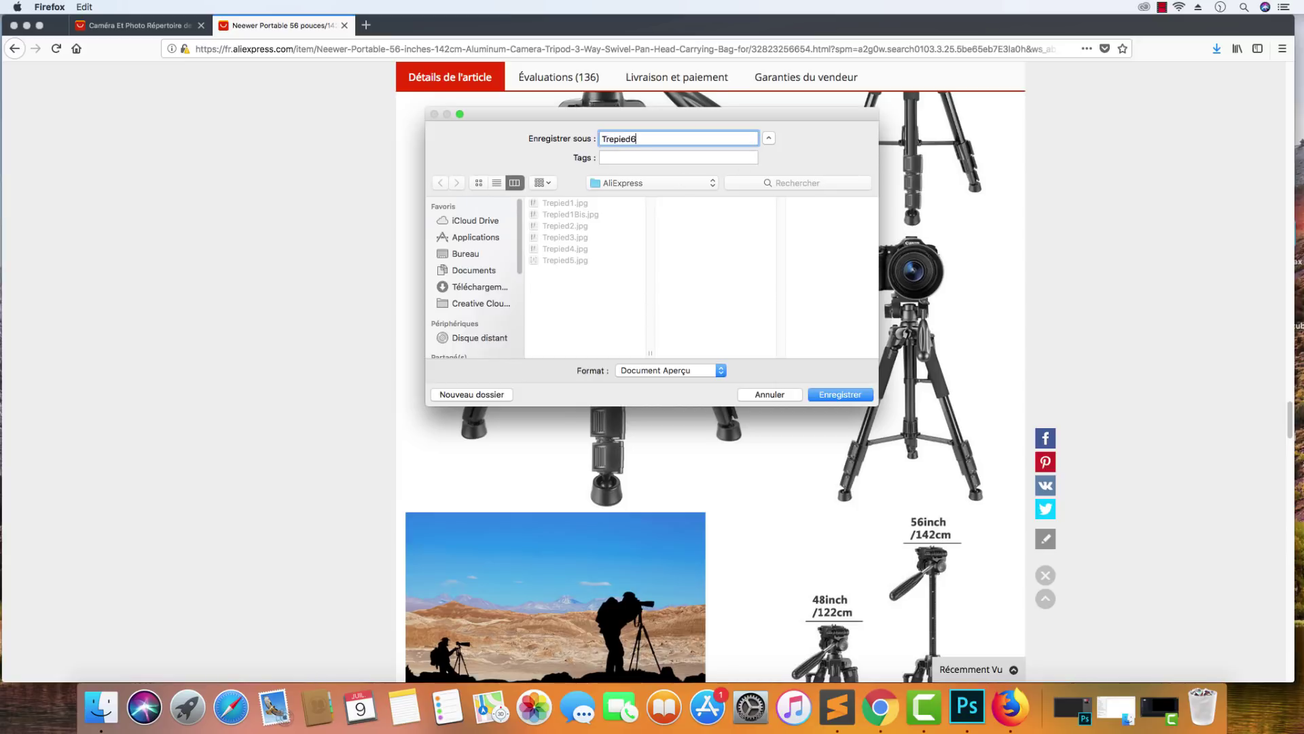
pyautogui.press('Return')
# Save the 3-Way Swivel Pan Head picture from the item description as Trepied7 in the AliExpress folder.
pyautogui.scroll(-6, 745, 326)
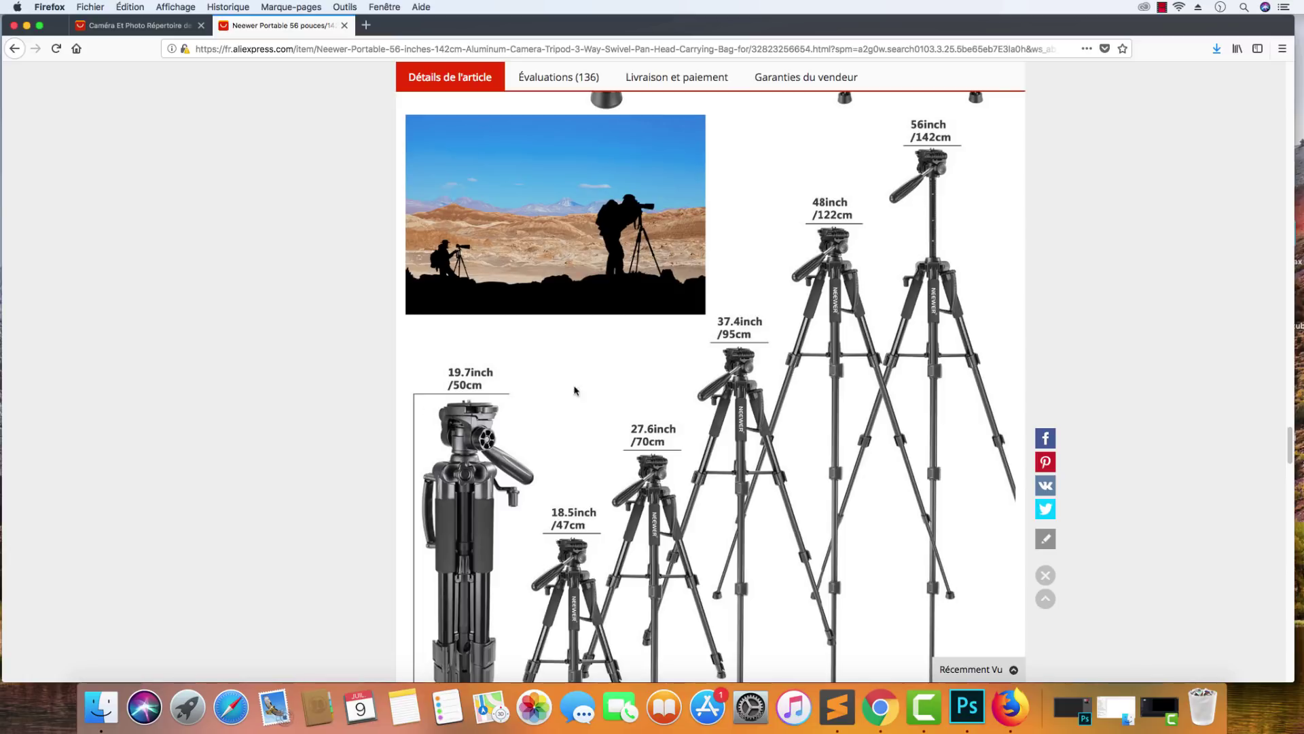
pyautogui.scroll(-15, 577, 389)
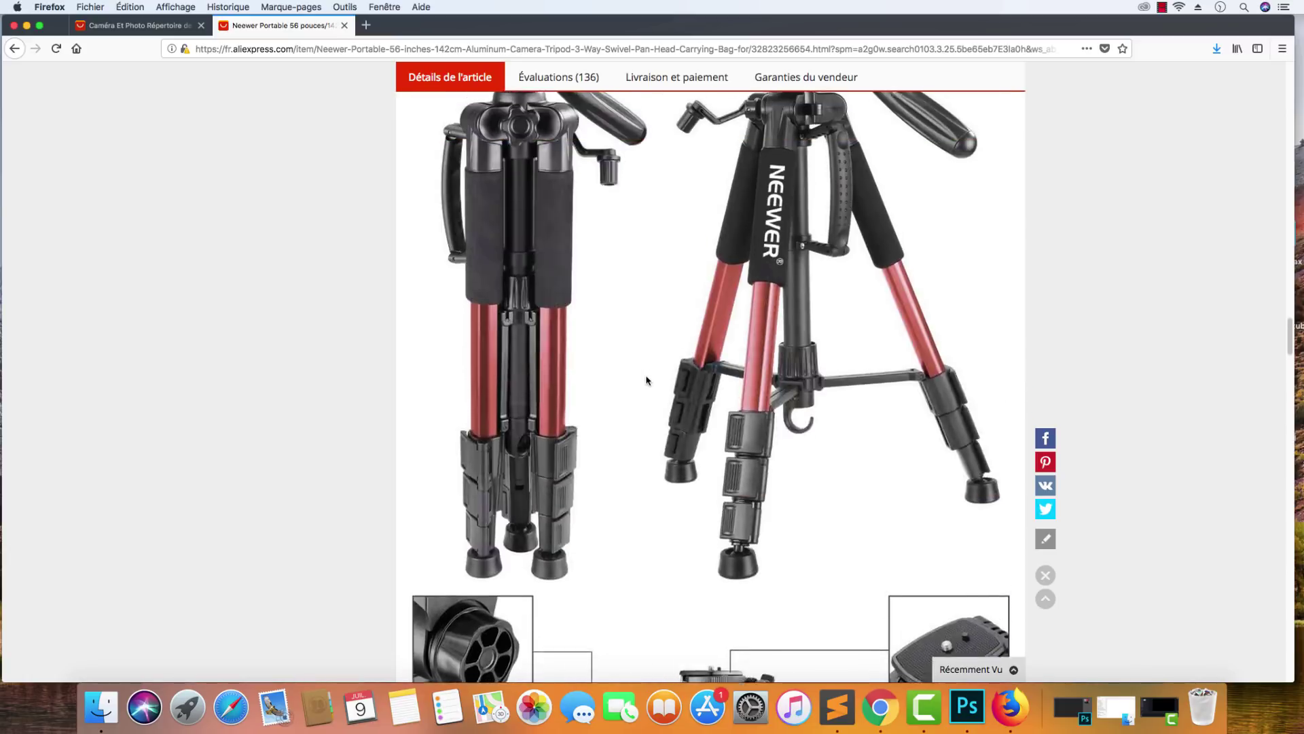
pyautogui.scroll(4, 647, 381)
pyautogui.moveTo(1290, 272); pyautogui.dragTo(1292, 91)
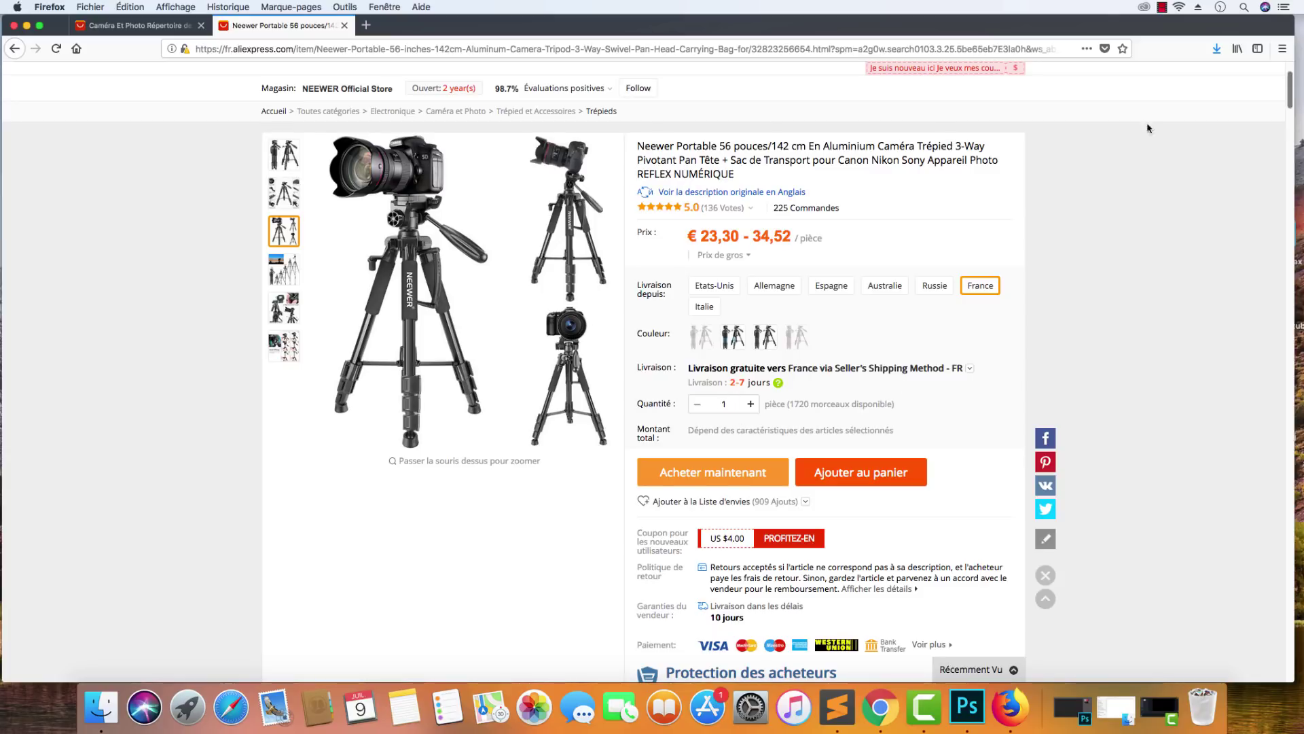
pyautogui.moveTo(1291, 90); pyautogui.dragTo(1299, 479)
pyautogui.scroll(-3, 655, 290)
pyautogui.rightClick(655, 287)
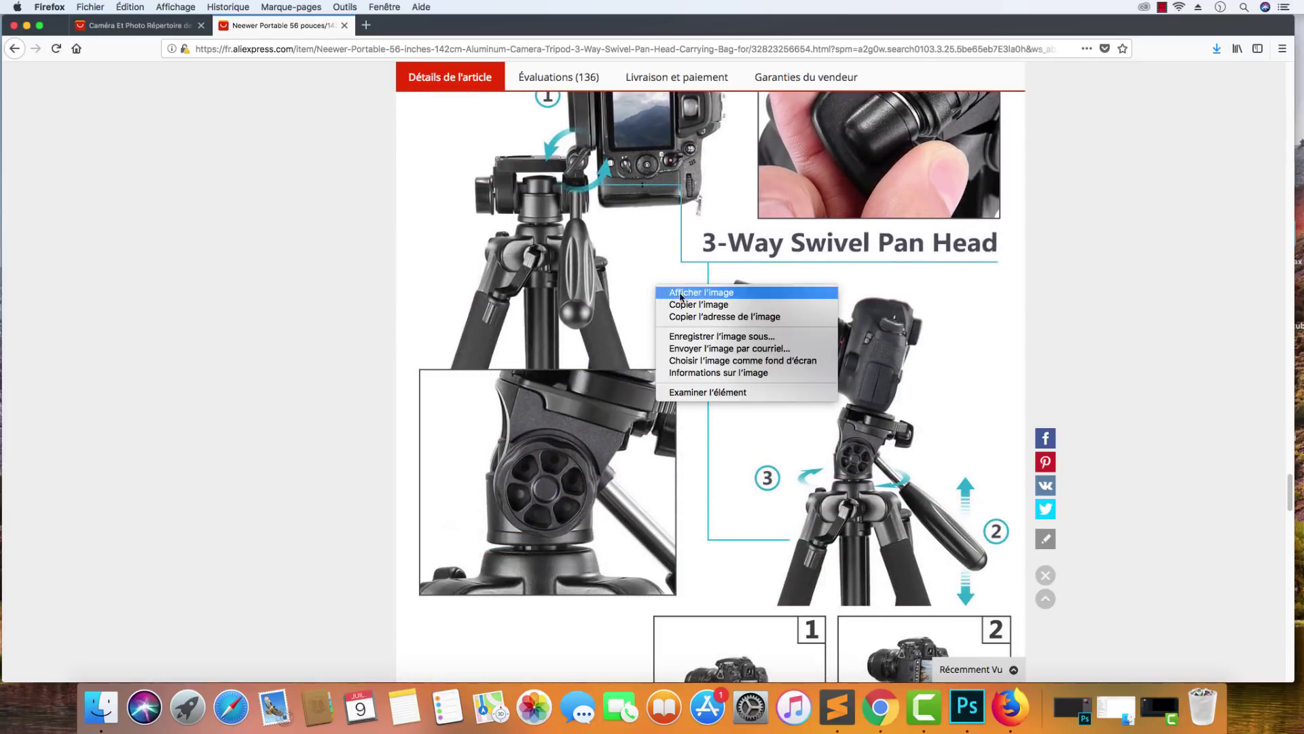
pyautogui.click(724, 338)
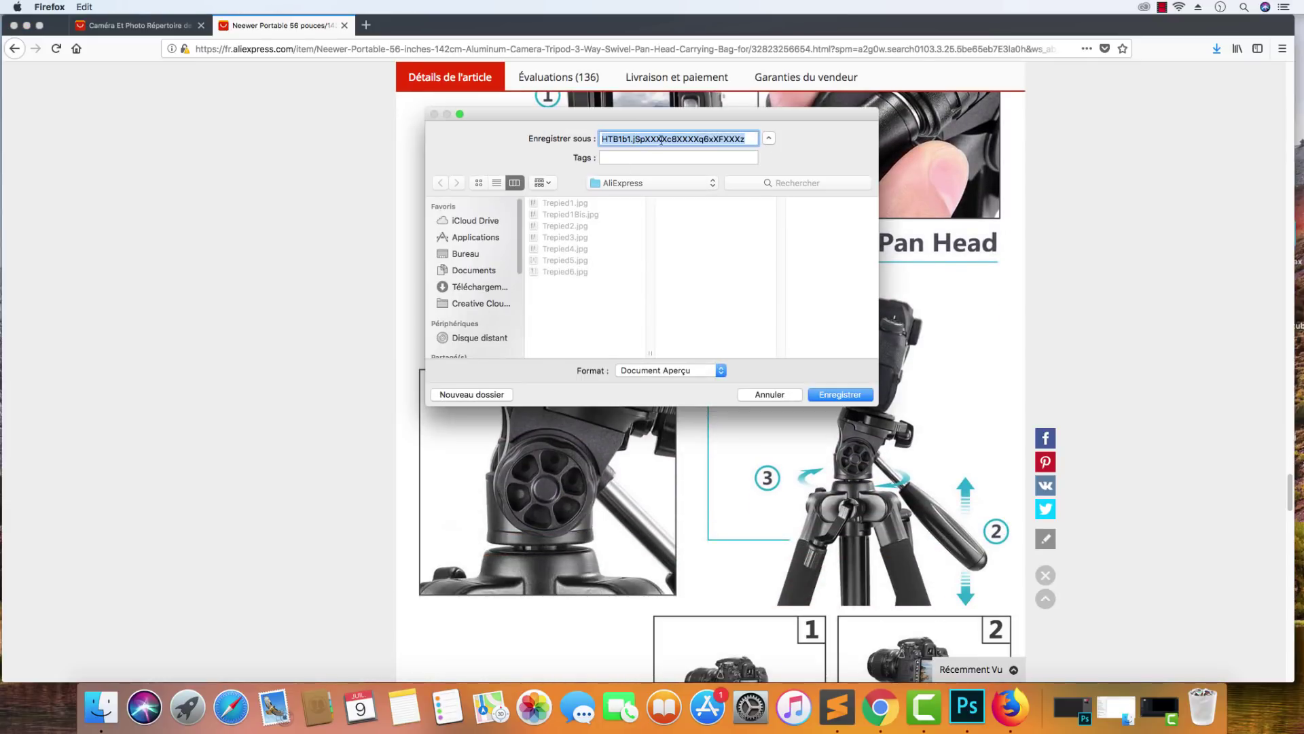
pyautogui.click(570, 272)
pyautogui.click(667, 142)
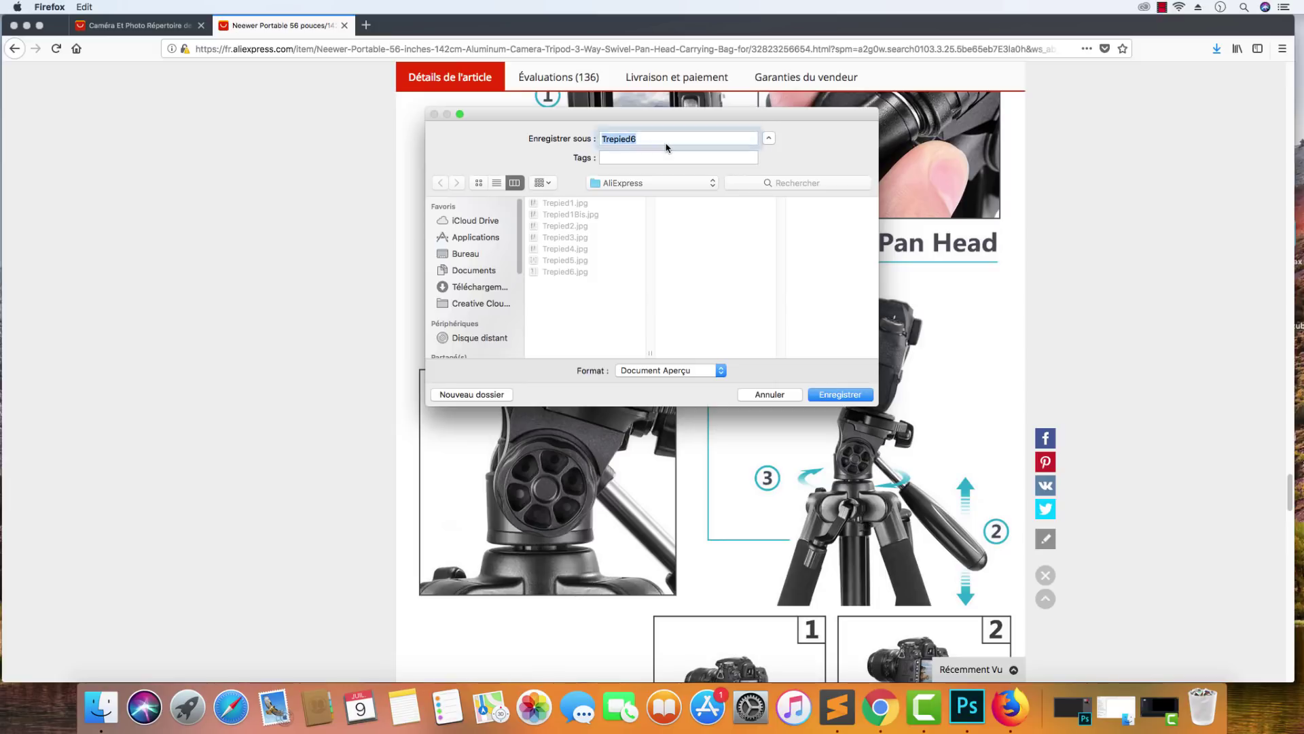
pyautogui.click(672, 139)
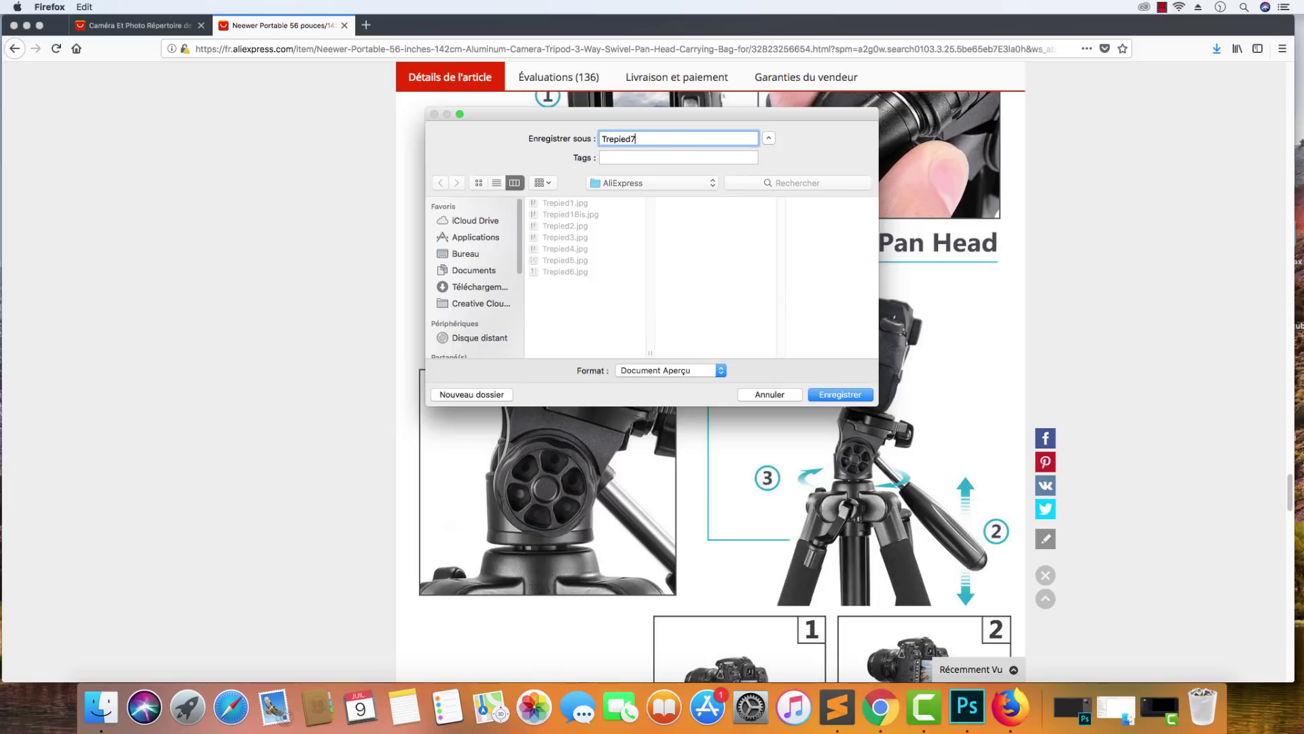
pyautogui.click(841, 394)
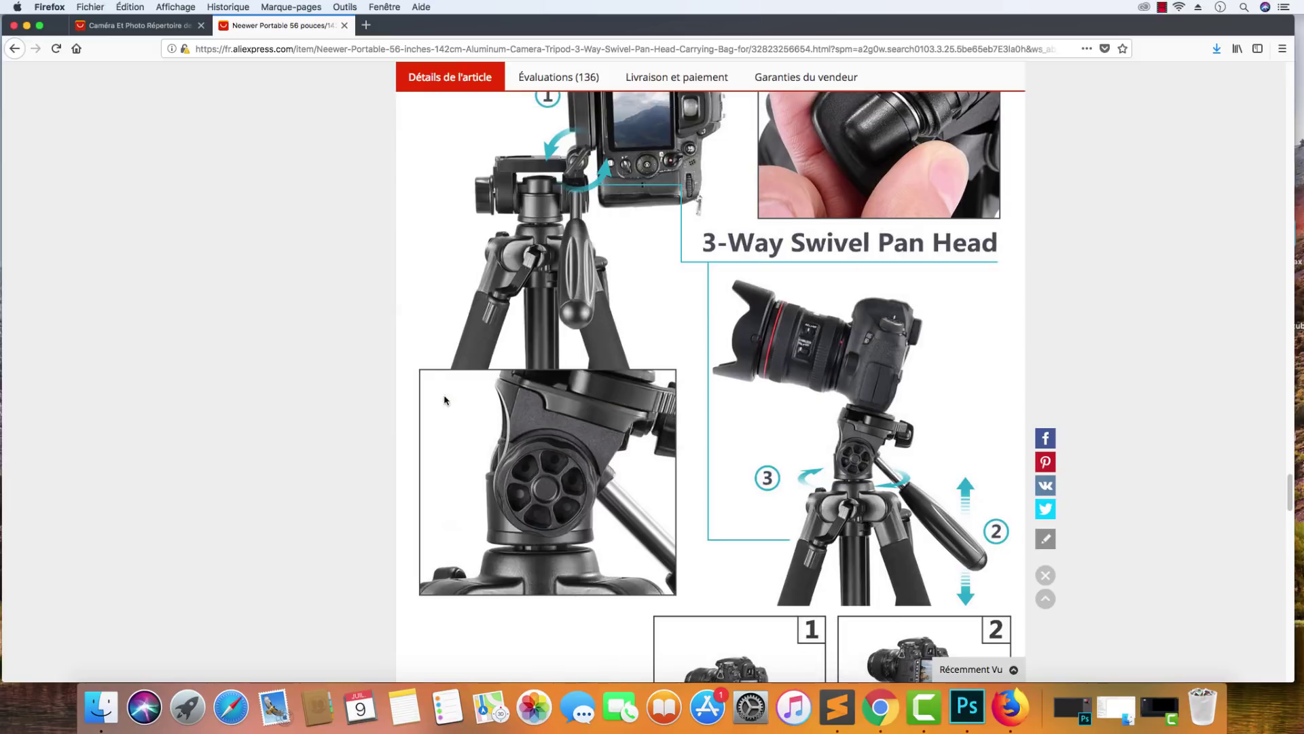
# Save the Axial lifting picture from the item description as Trepied8 in the AliExpress folder.
pyautogui.scroll(-5, 382, 403)
pyautogui.scroll(-2, 385, 403)
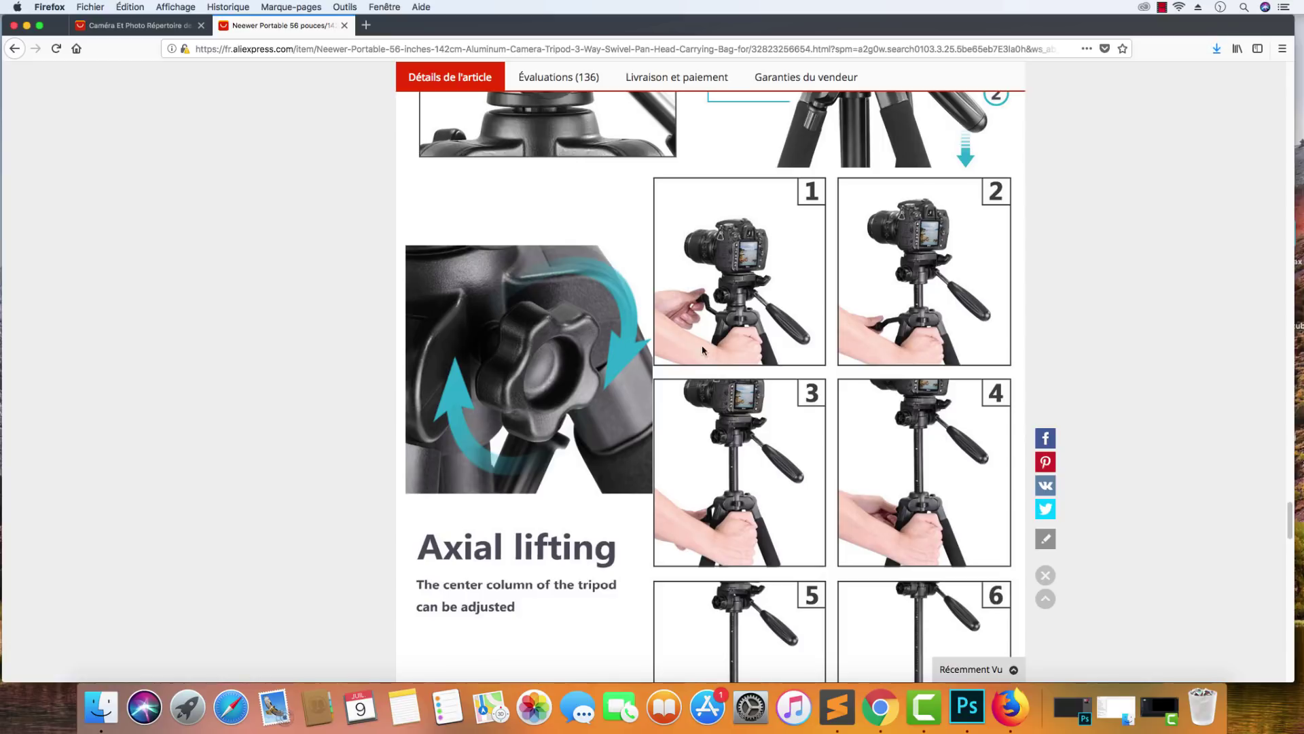
pyautogui.scroll(-4, 703, 349)
pyautogui.scroll(4, 748, 319)
pyautogui.rightClick(769, 296)
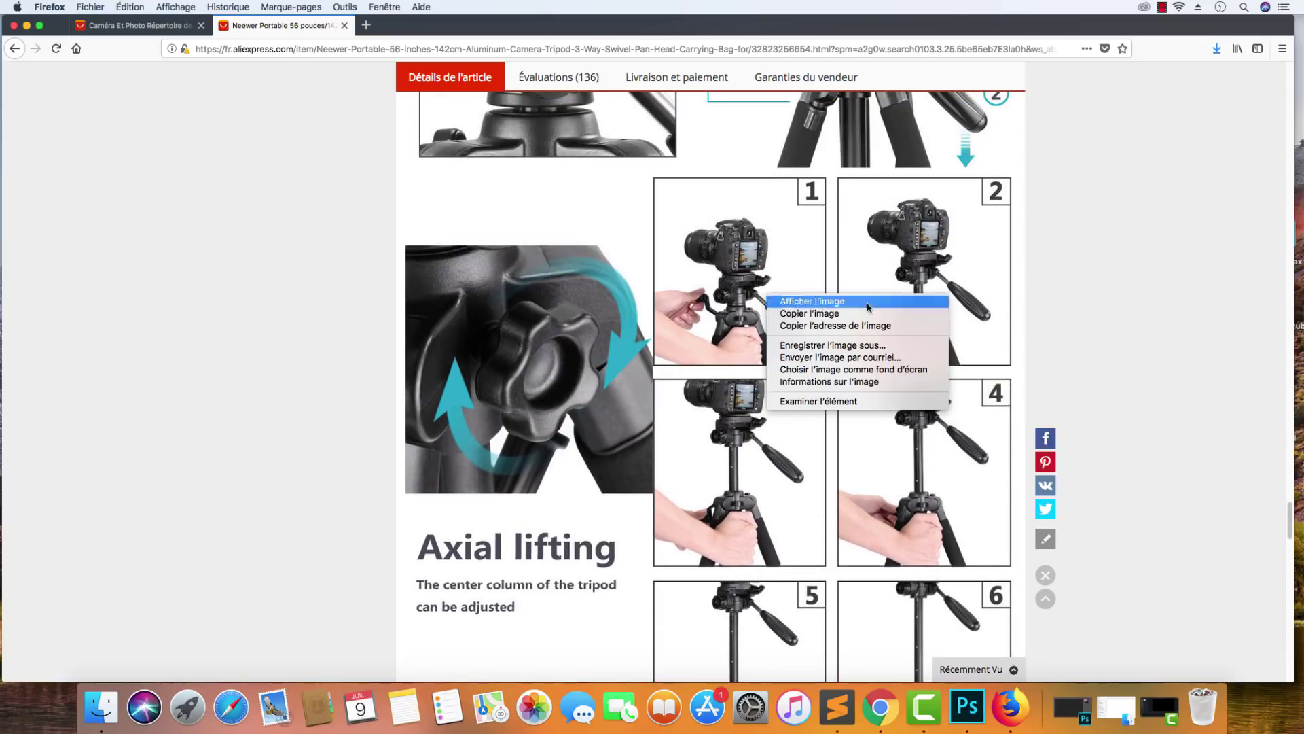
pyautogui.click(843, 345)
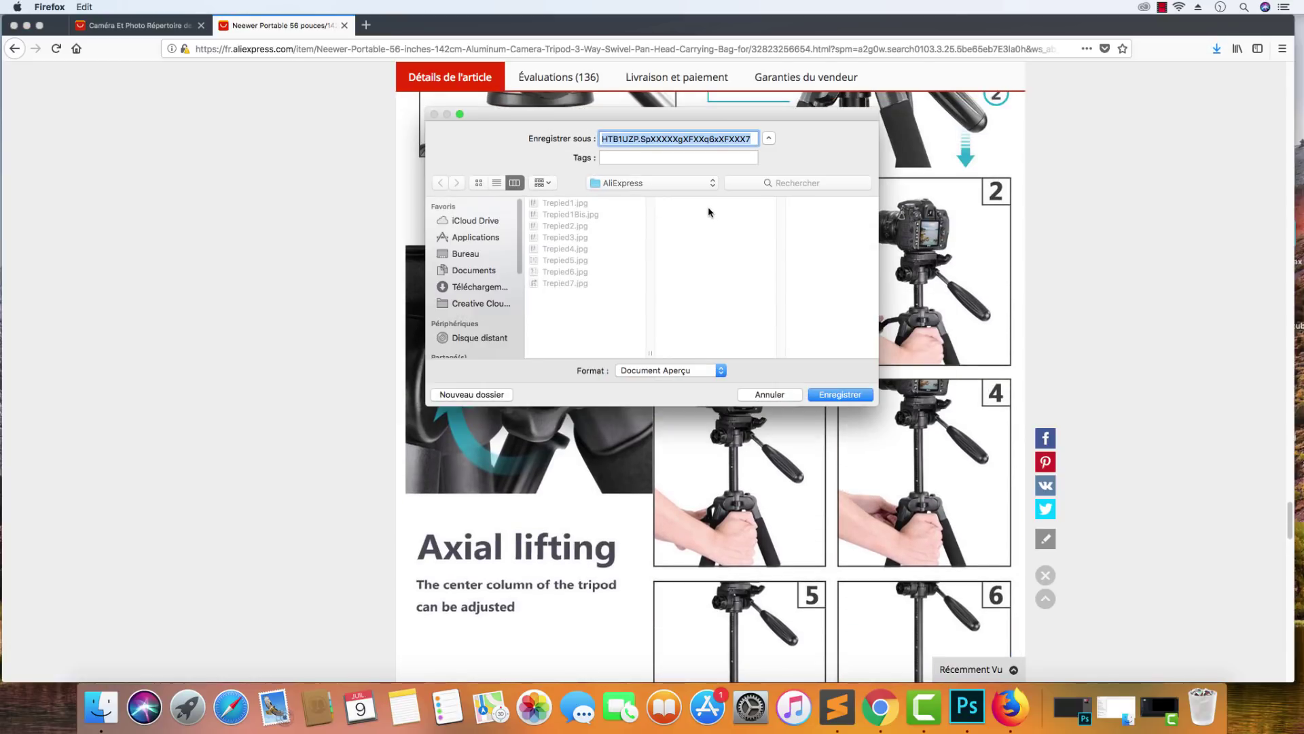
pyautogui.click(563, 283)
pyautogui.click(669, 138)
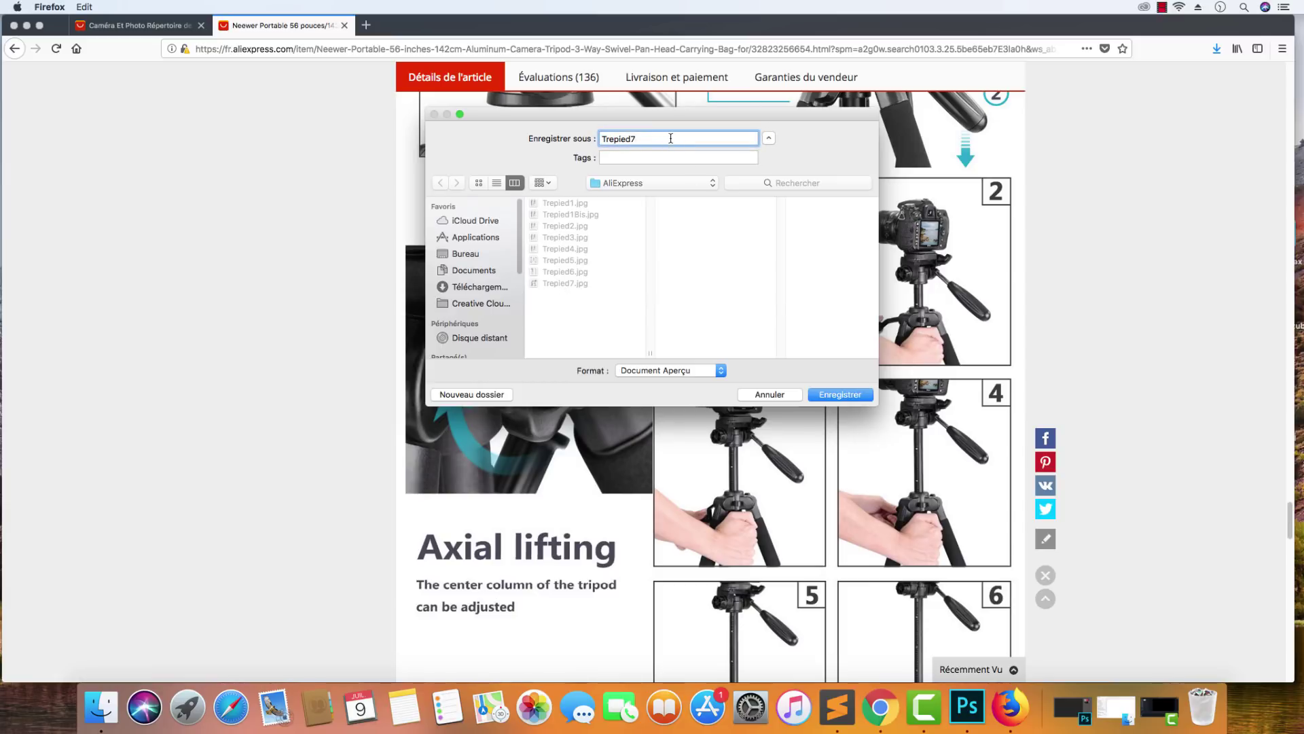
pyautogui.press('Return')
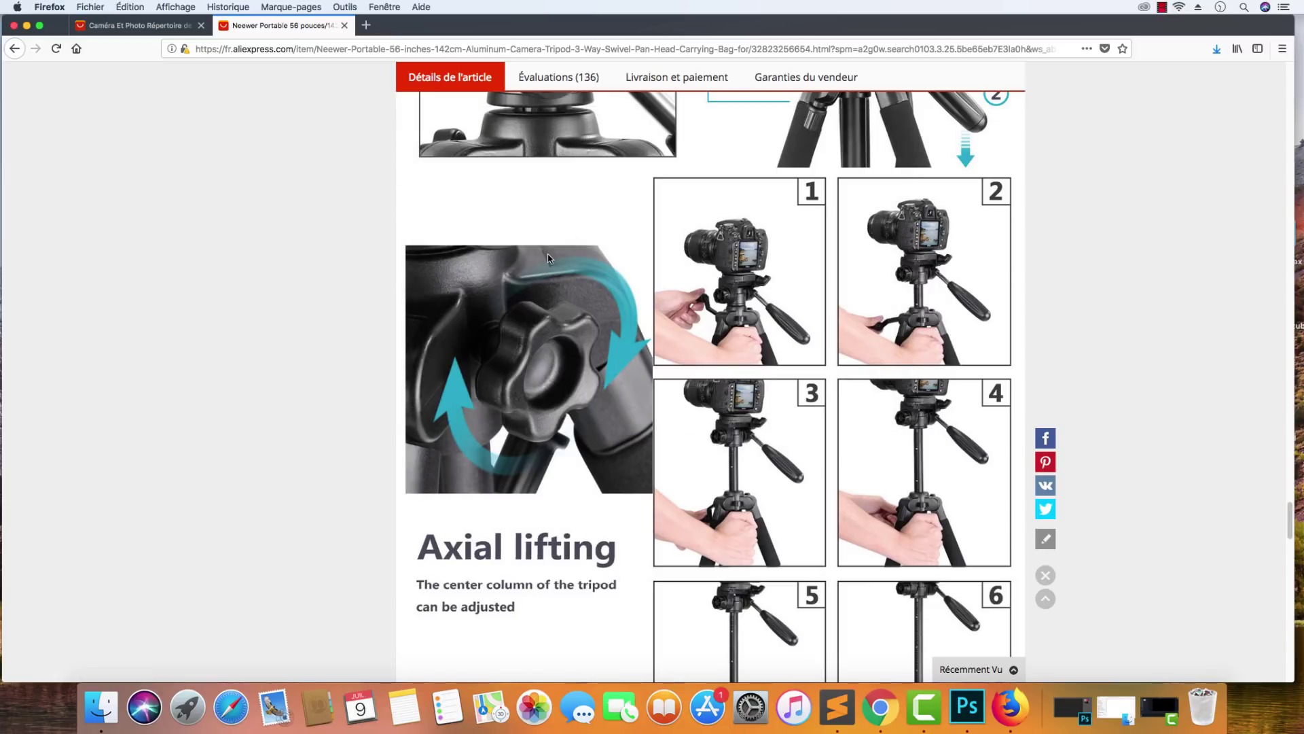
# Save the picture of the tripod in front of the mountain landscape as Trepied9 in the AliExpress folder.
pyautogui.scroll(-10, 549, 259)
pyautogui.scroll(3, 517, 282)
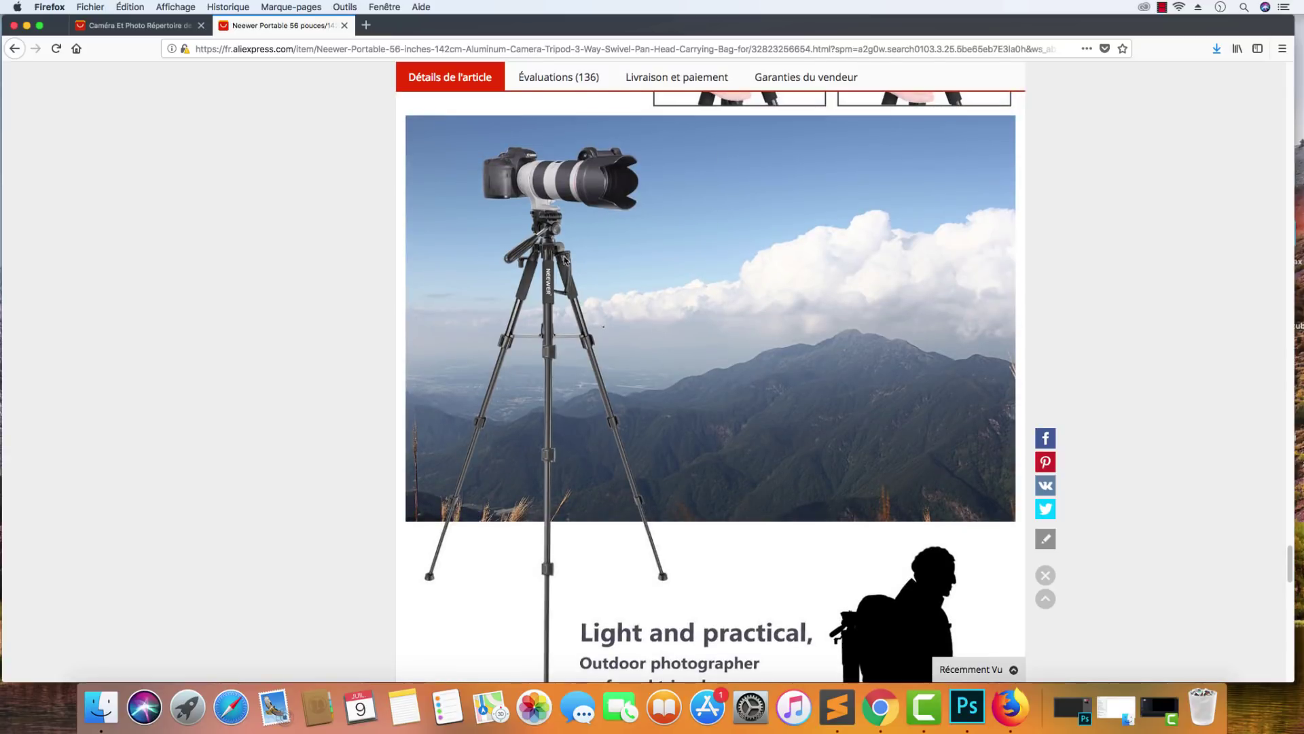
pyautogui.scroll(-10, 764, 318)
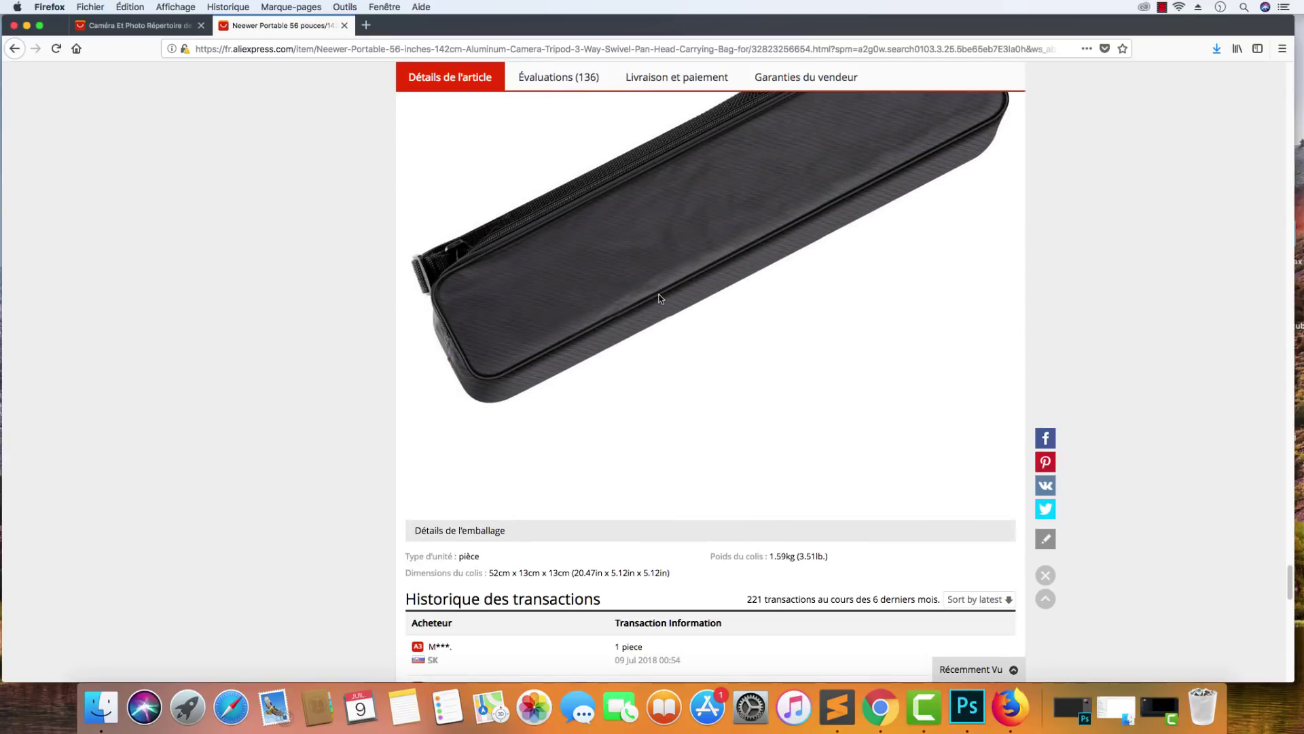
pyautogui.scroll(6, 666, 296)
pyautogui.scroll(4, 669, 299)
pyautogui.rightClick(670, 233)
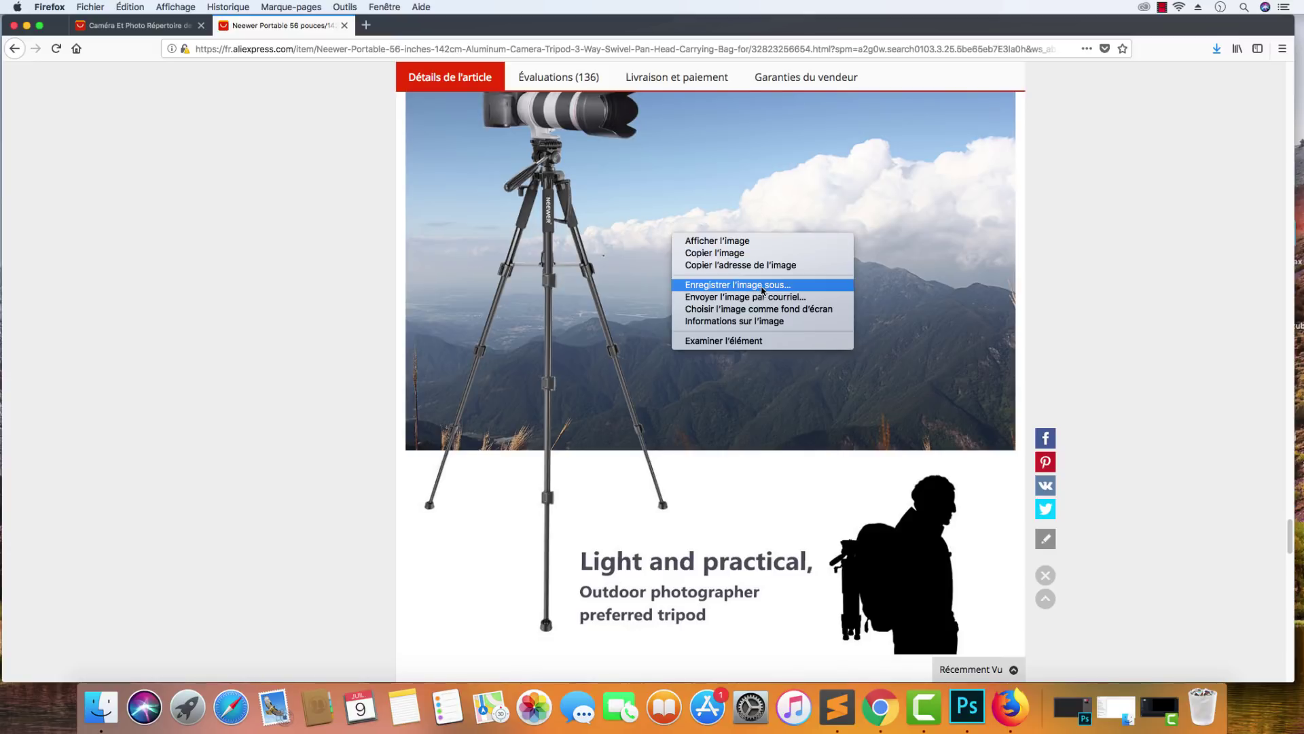
pyautogui.click(713, 283)
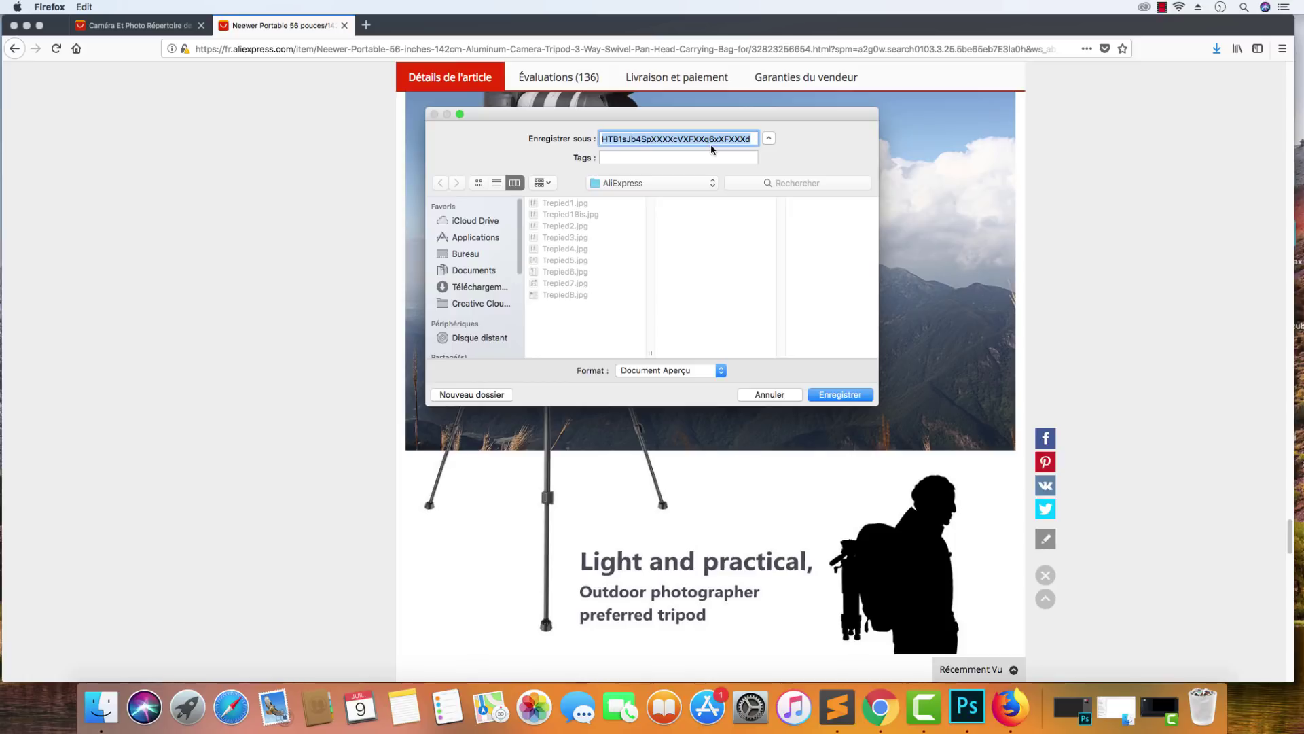
pyautogui.write('Trepied')
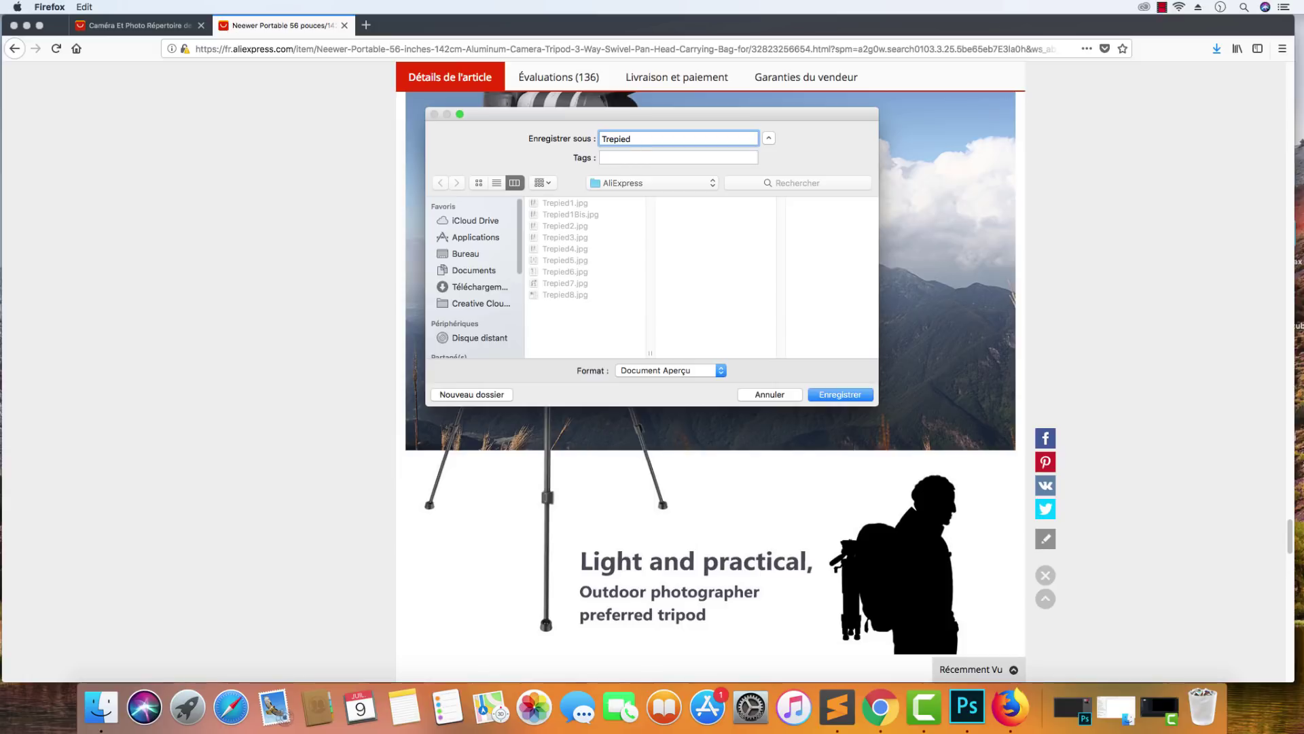
pyautogui.press('Return')
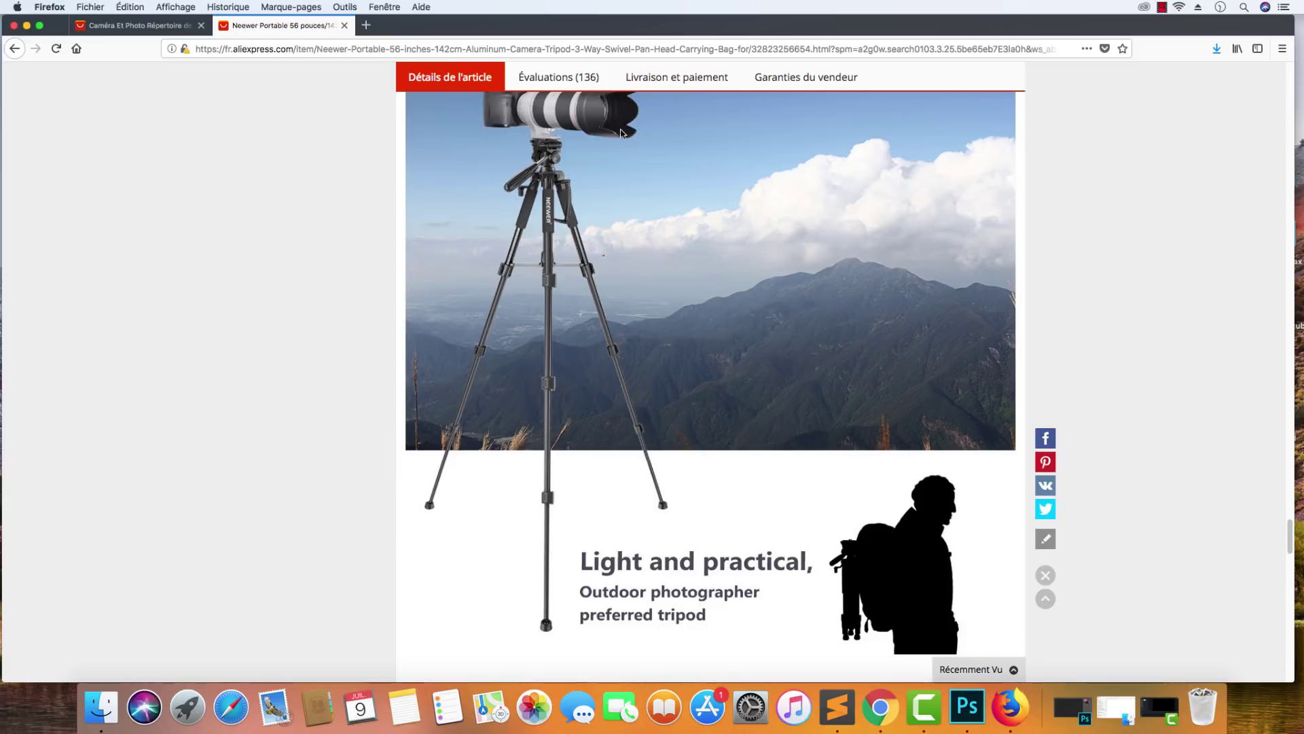
# Save the black carrying bag picture from the item description as Trepied10 in the AliExpress folder.
pyautogui.scroll(-9, 527, 288)
pyautogui.rightClick(658, 267)
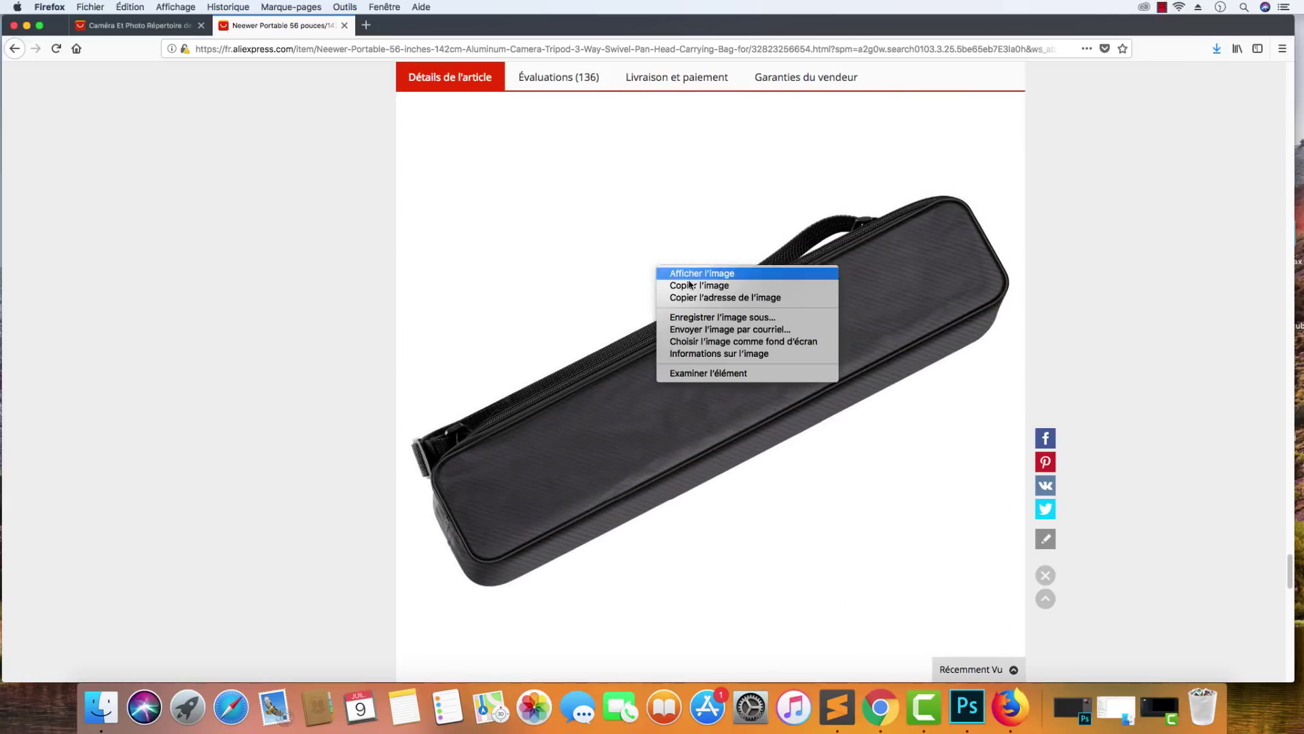
pyautogui.click(716, 322)
pyautogui.write('Trepied10')
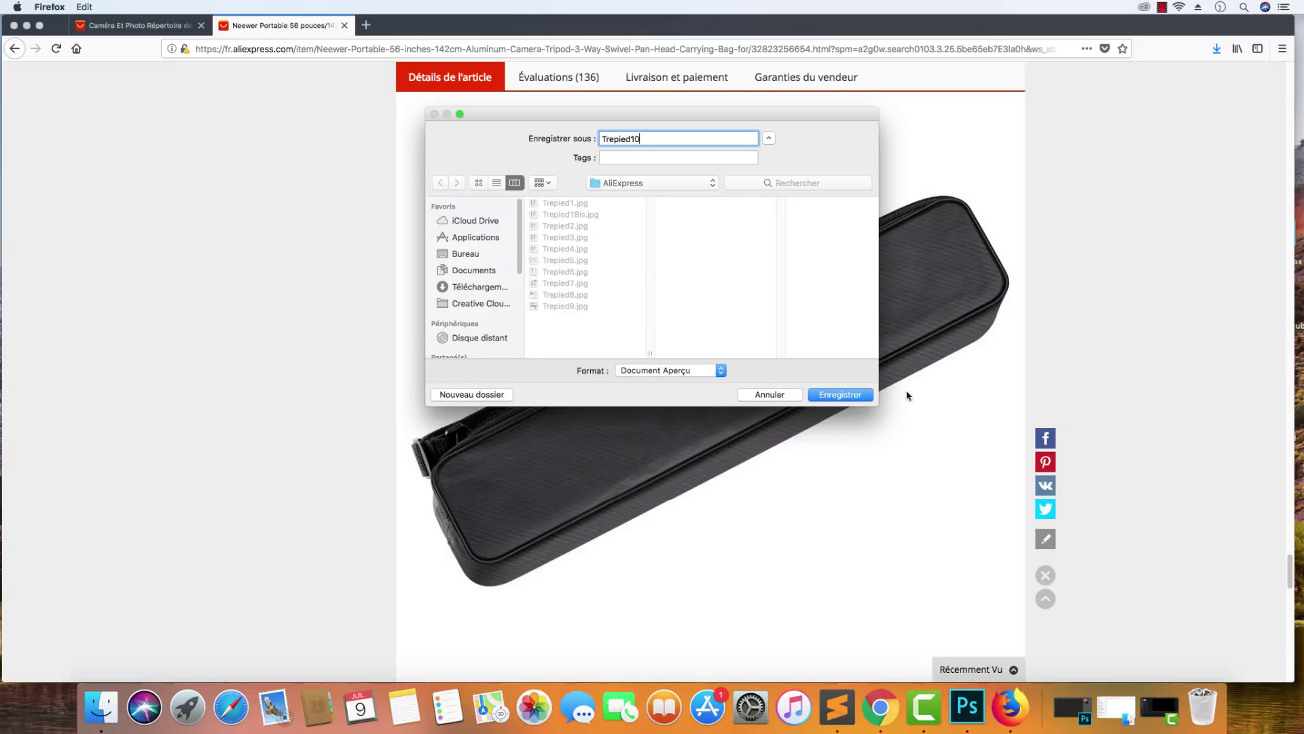
pyautogui.click(863, 397)
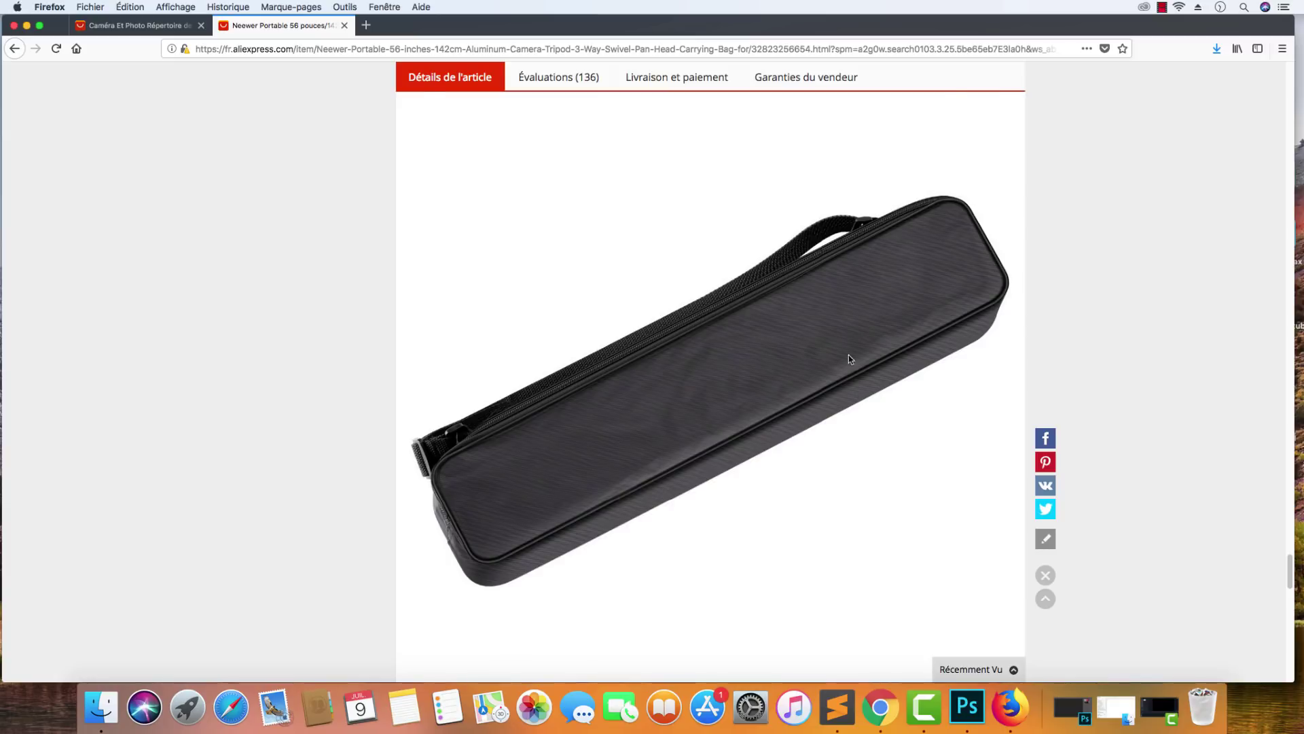
pyautogui.scroll(20, 850, 358)
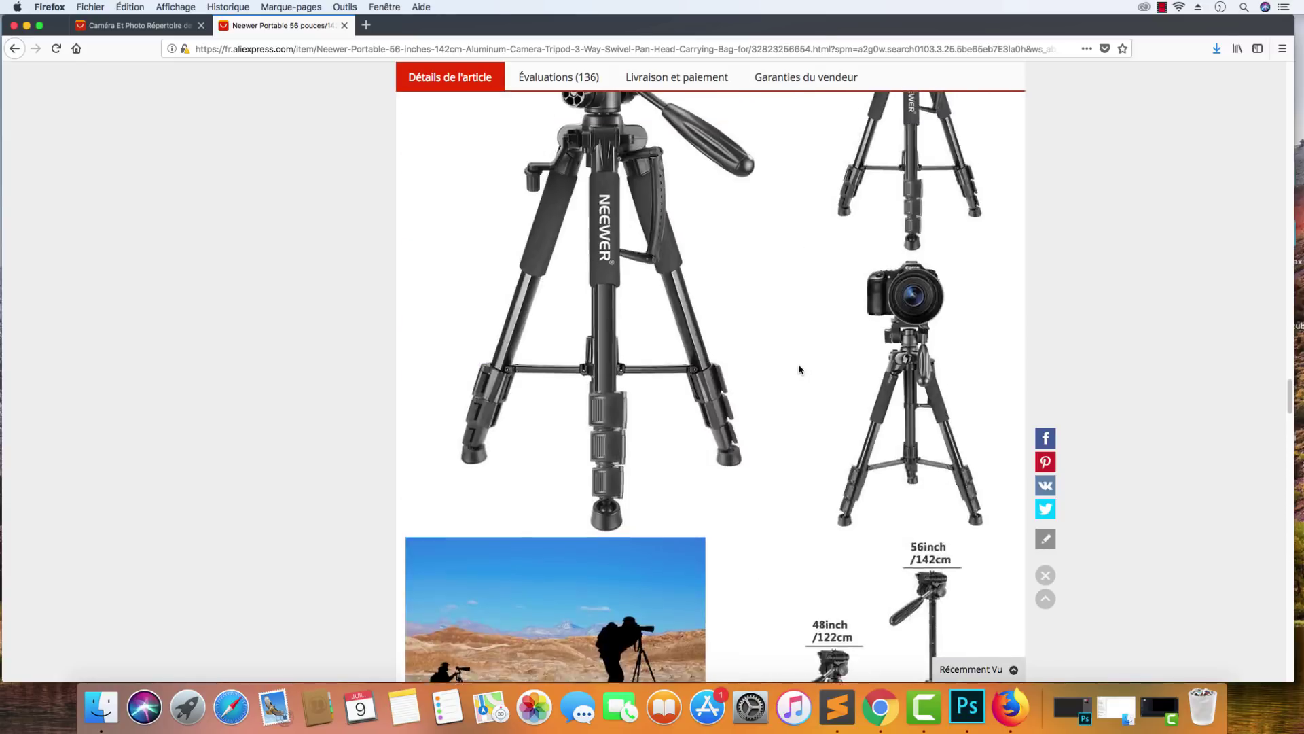
pyautogui.scroll(20, 799, 369)
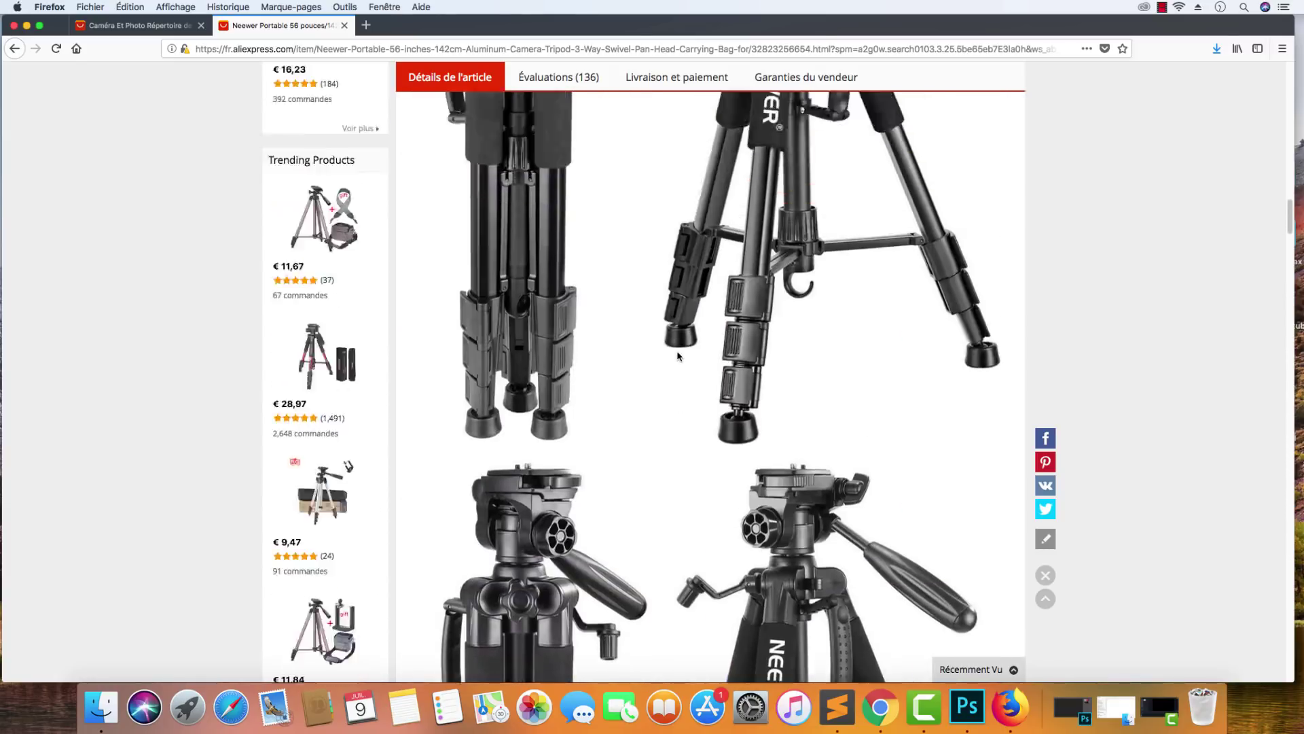
pyautogui.scroll(7, 678, 354)
pyautogui.scroll(15, 680, 340)
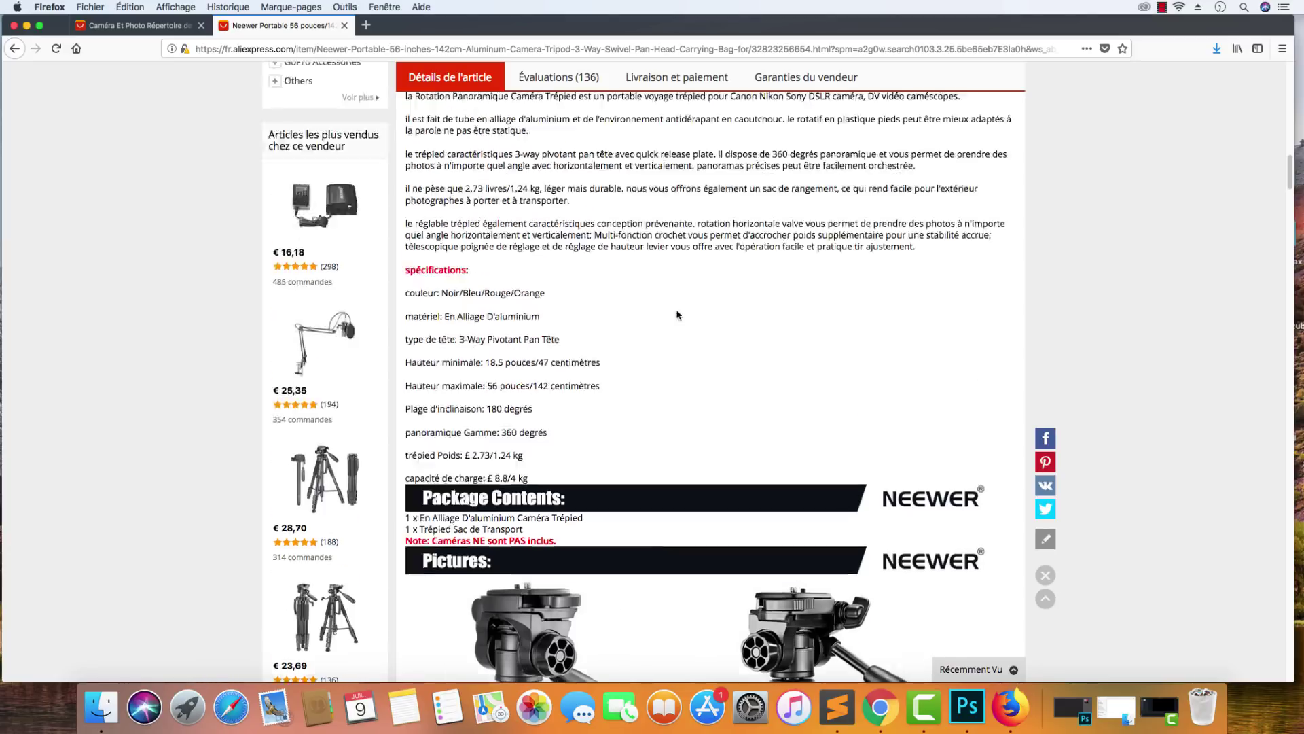
pyautogui.scroll(5, 677, 314)
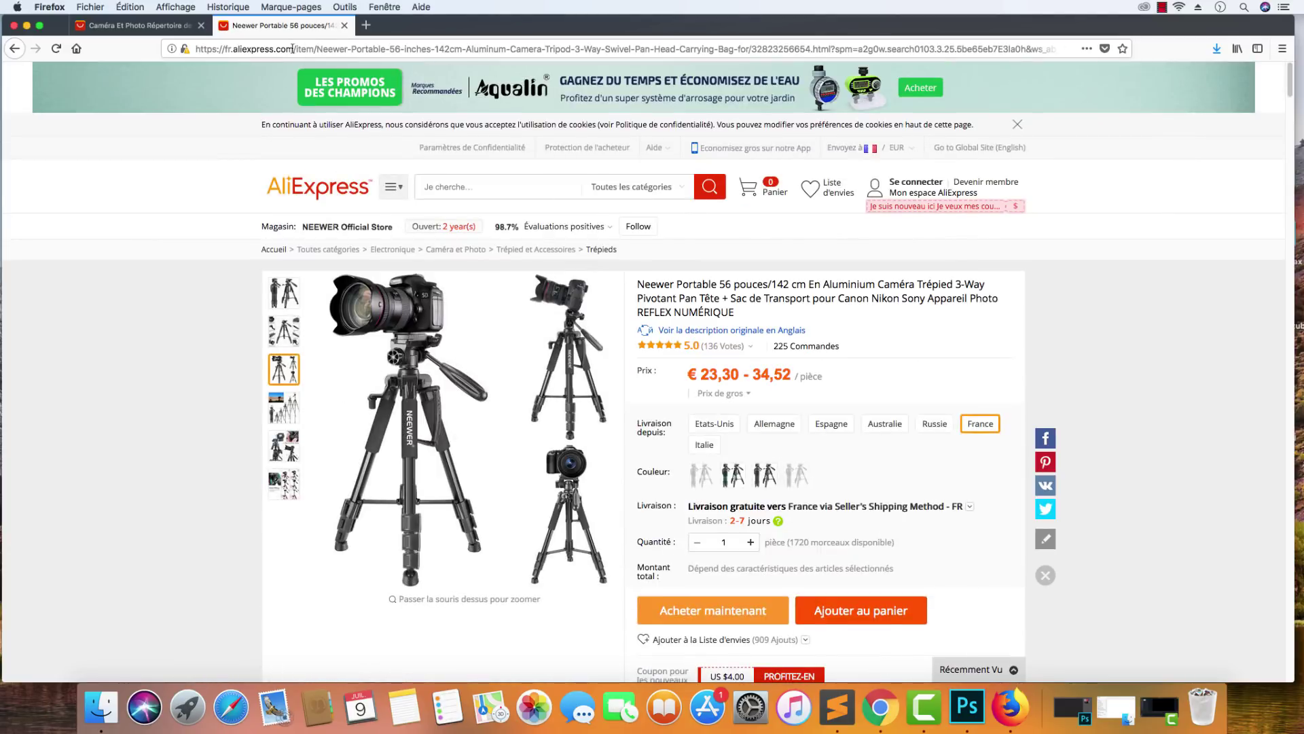
# Search Google Images for "trepied" in a new browser tab and refine the query to "trepied paysage".
pyautogui.click(366, 25)
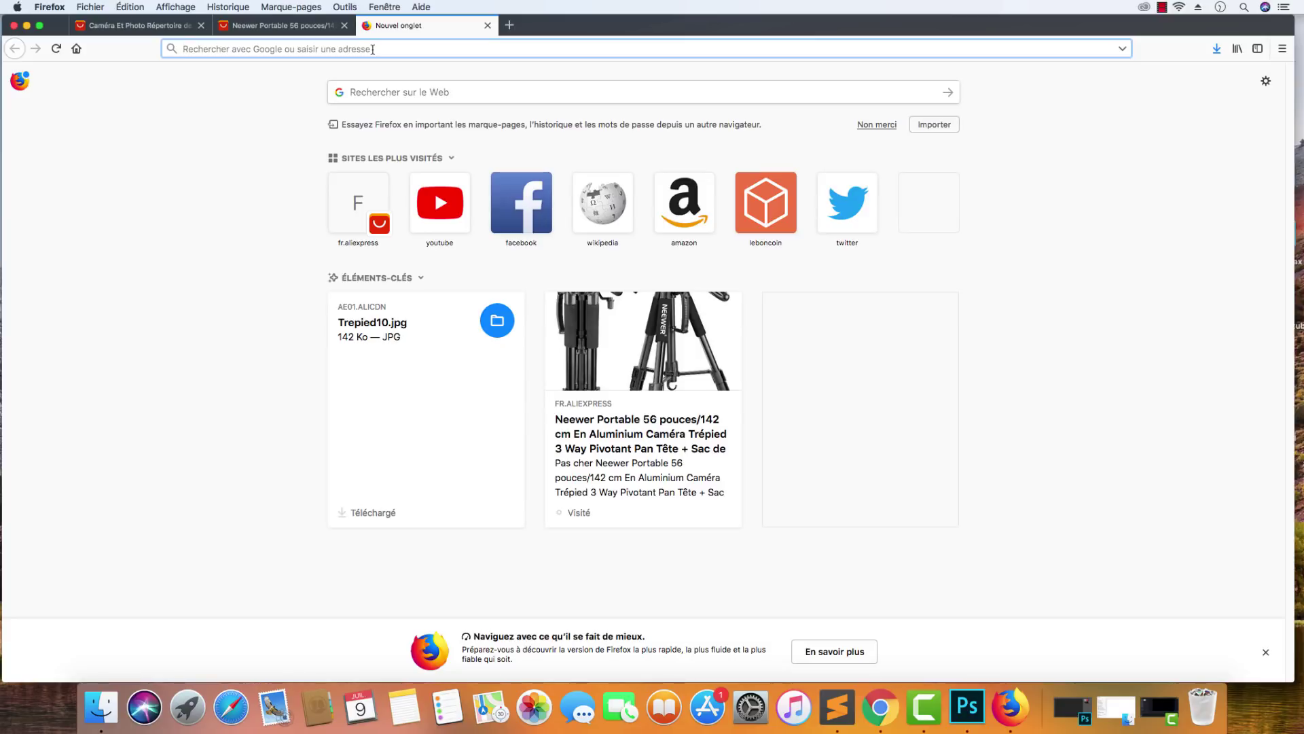
pyautogui.write('trepied')
pyautogui.press('Return')
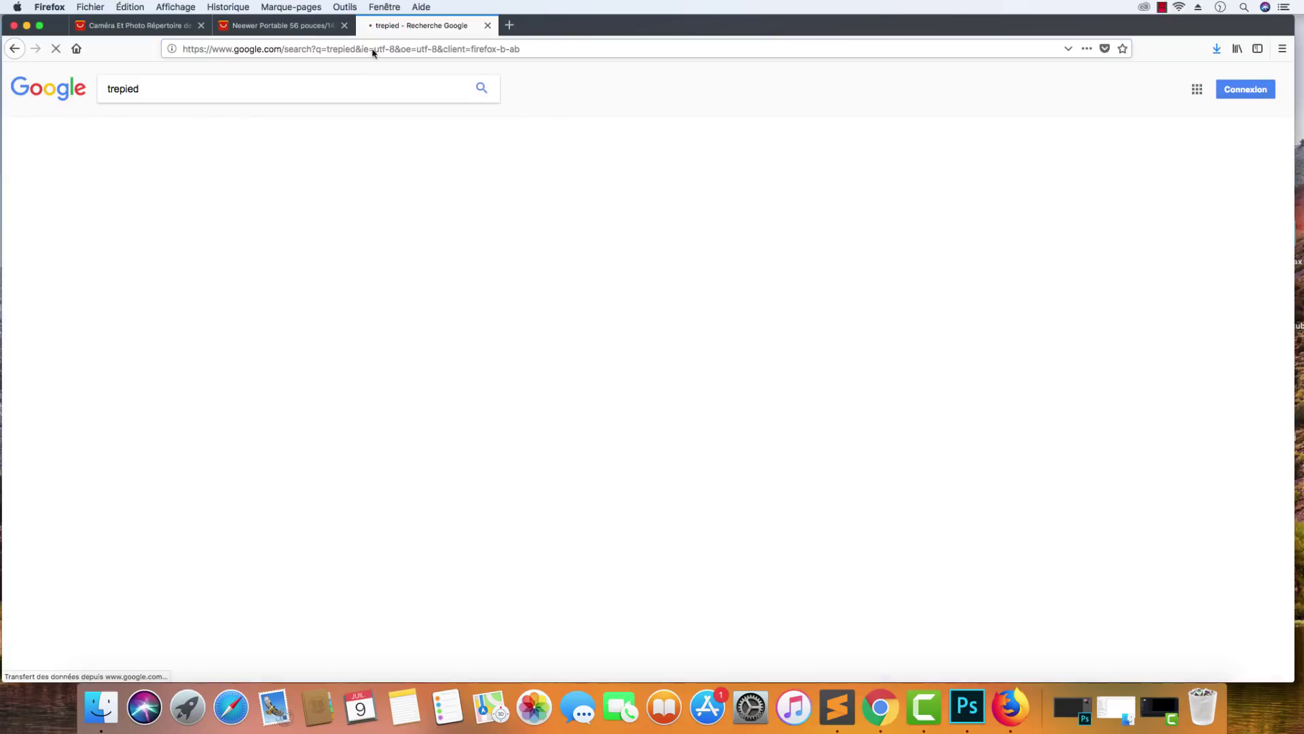
pyautogui.click(215, 126)
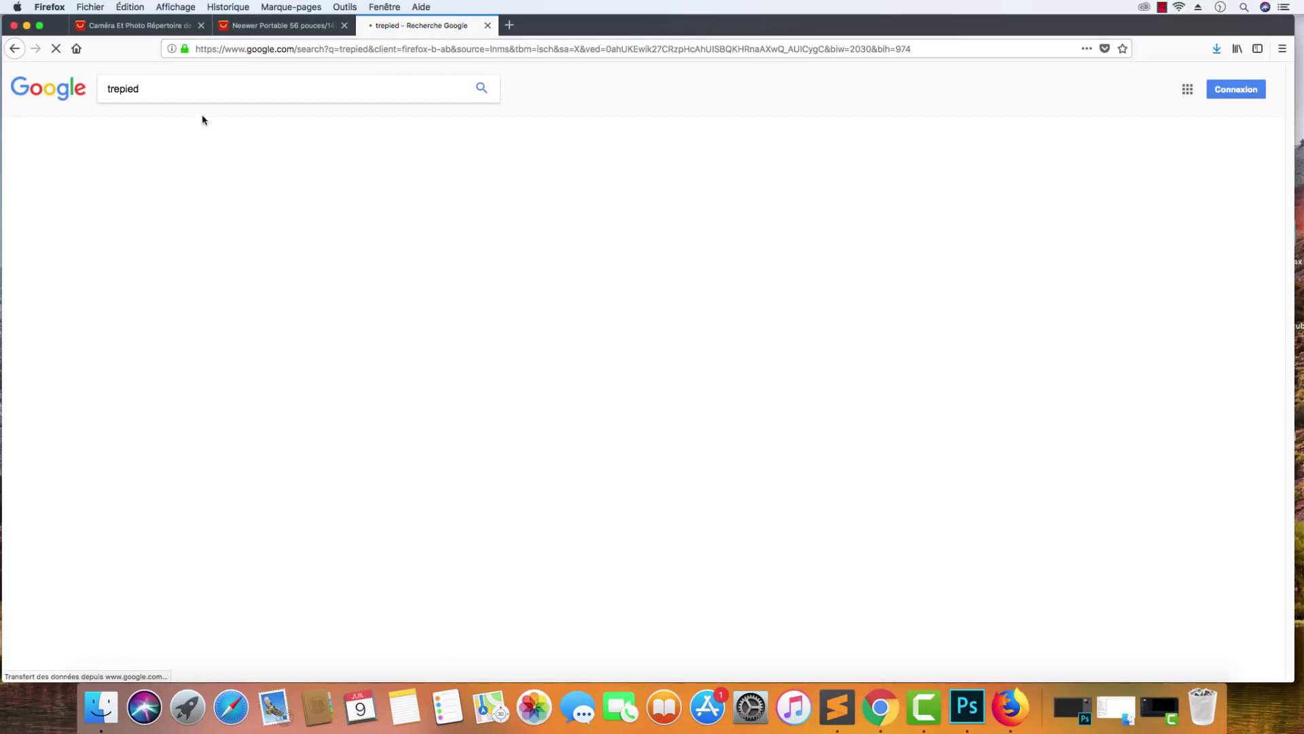
pyautogui.click(190, 87)
pyautogui.write('pa')
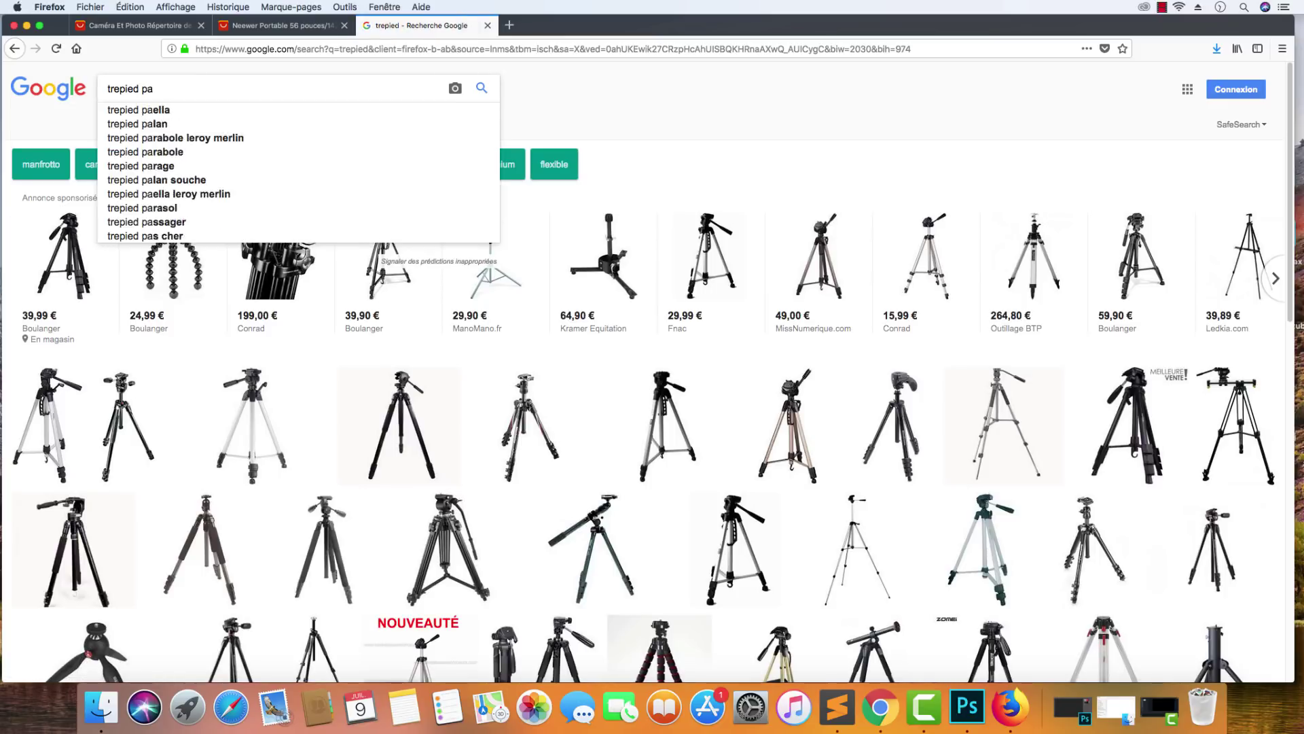
pyautogui.write('ysage')
pyautogui.press('Return')
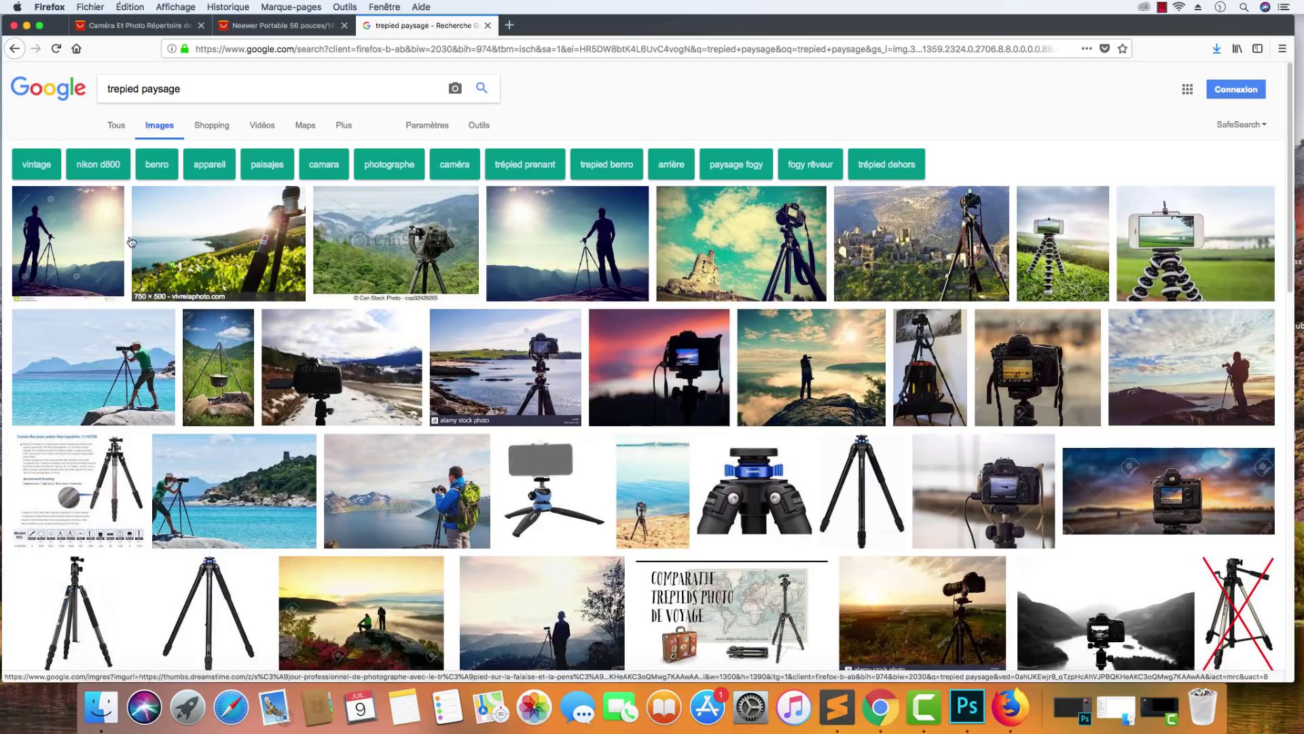
# Filter the image results to sizes larger than 1024 × 768.
pyautogui.scroll(-1, 239, 246)
pyautogui.scroll(1, 340, 204)
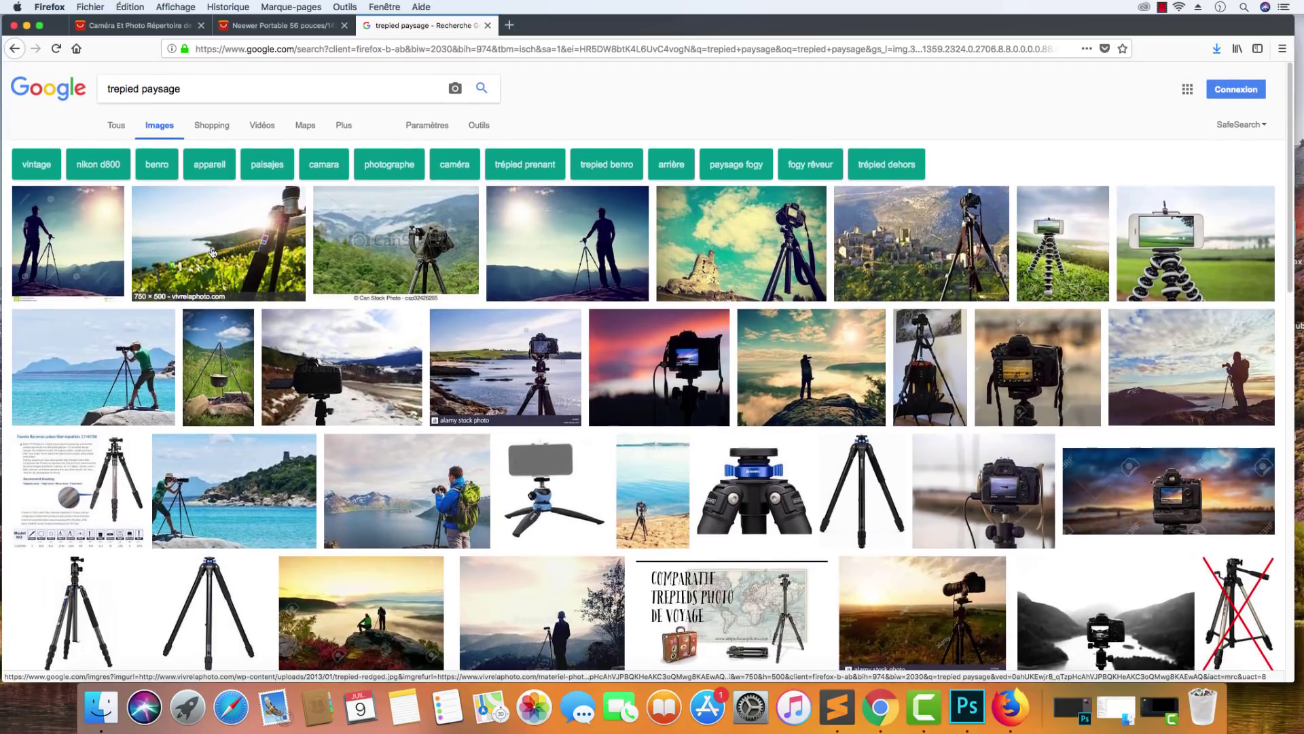
pyautogui.click(479, 125)
pyautogui.click(116, 149)
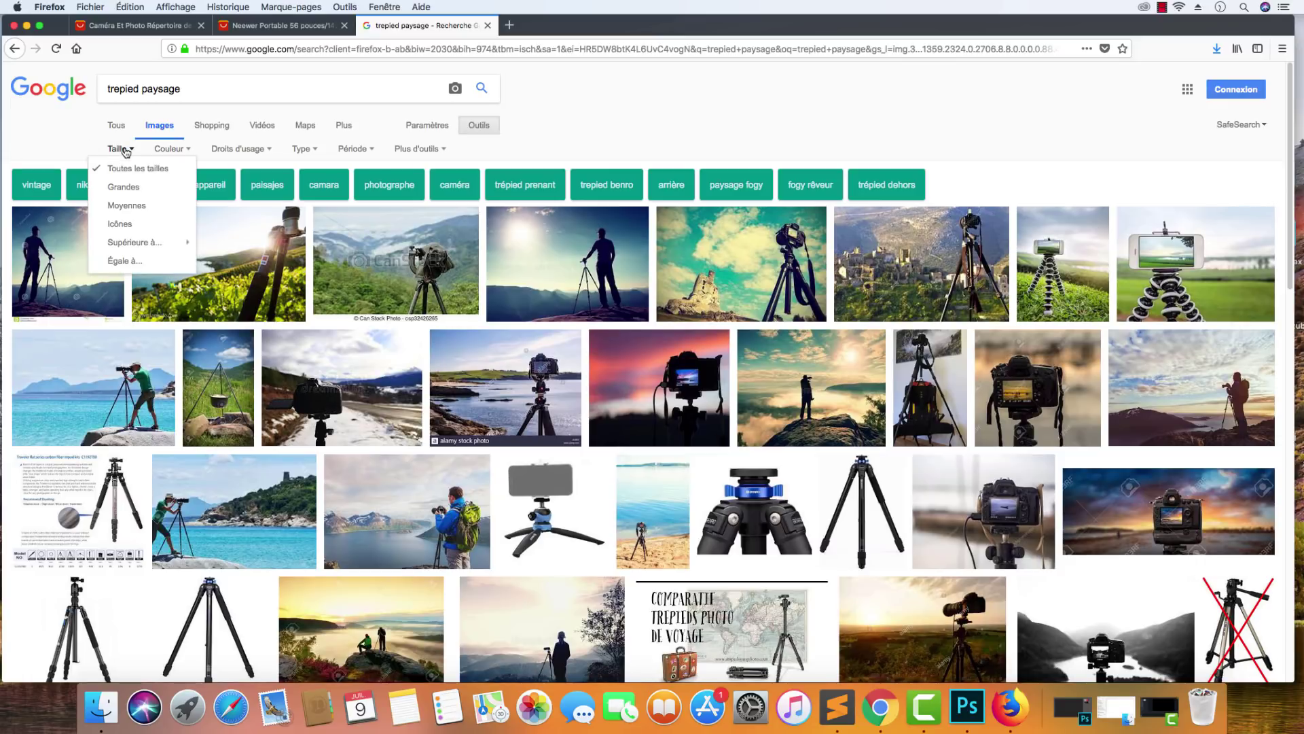
pyautogui.moveTo(175, 250)
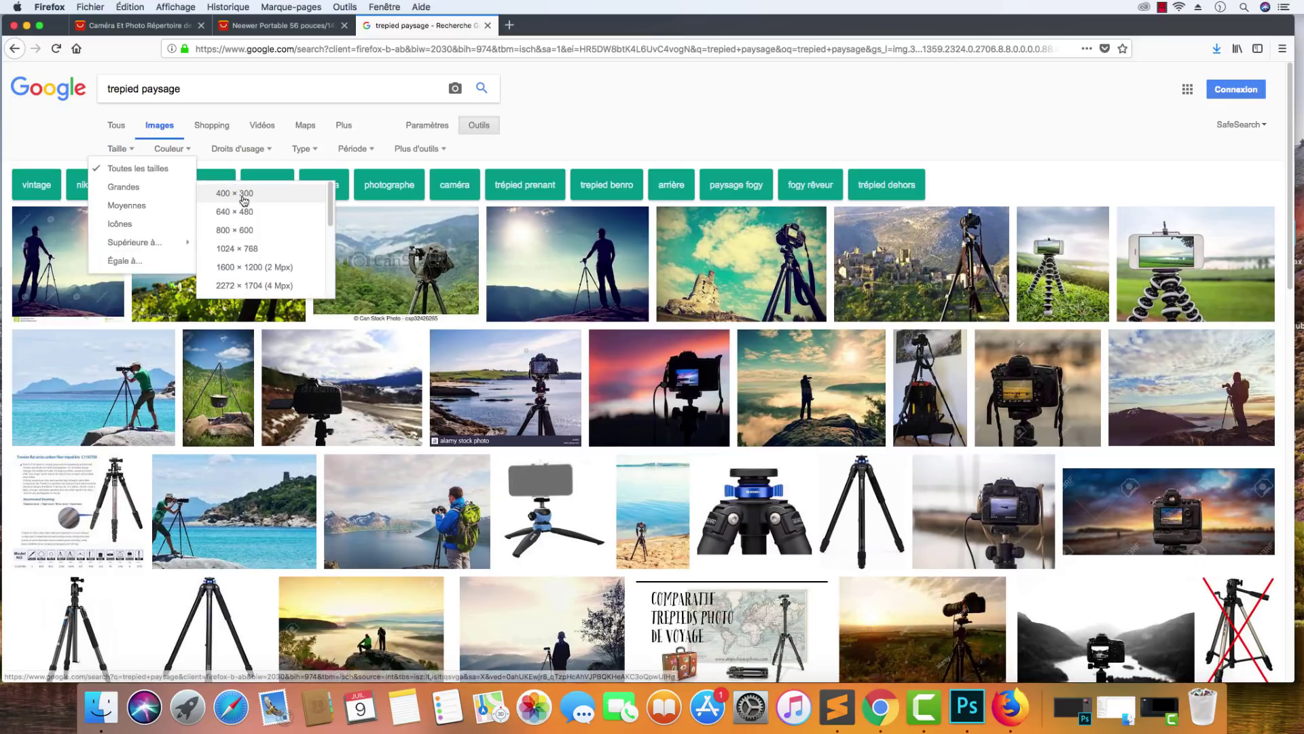
pyautogui.click(263, 251)
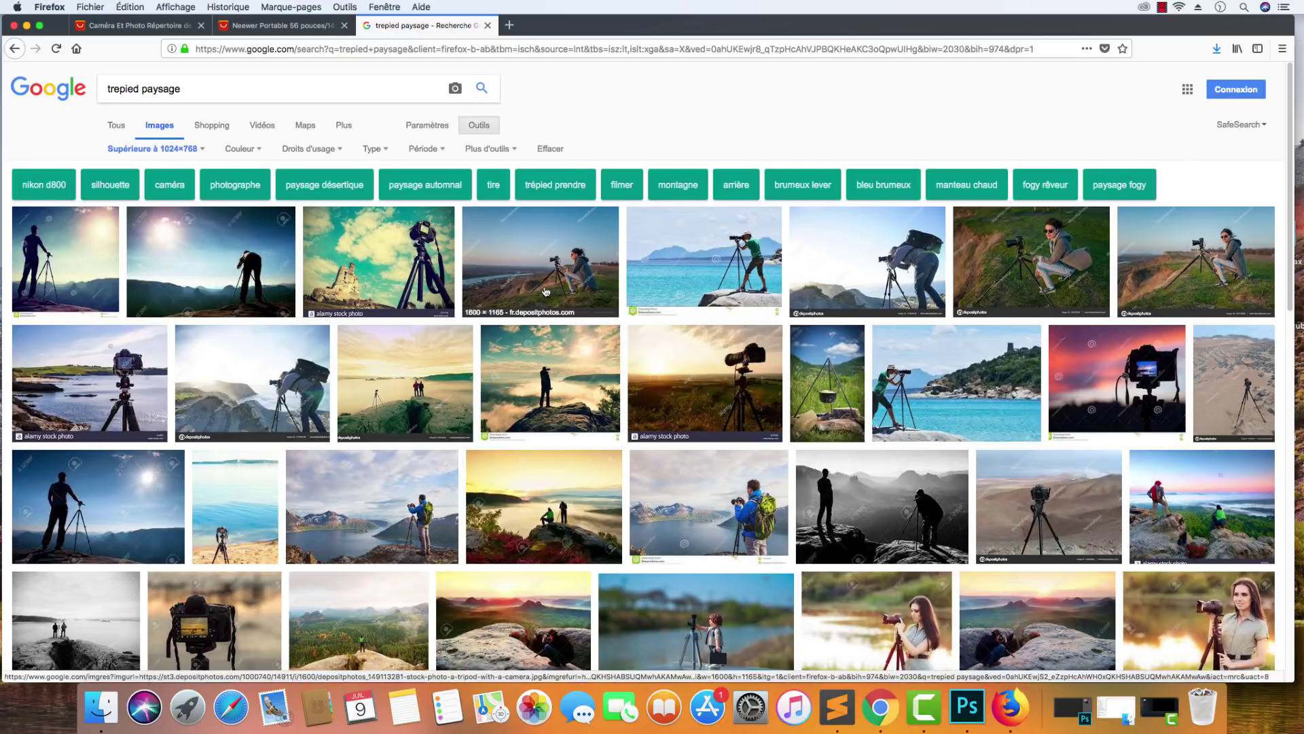
# Preview the photo of the photographer with the green backpack above the lake and examine the other landscape tripod results.
pyautogui.scroll(-2, 544, 294)
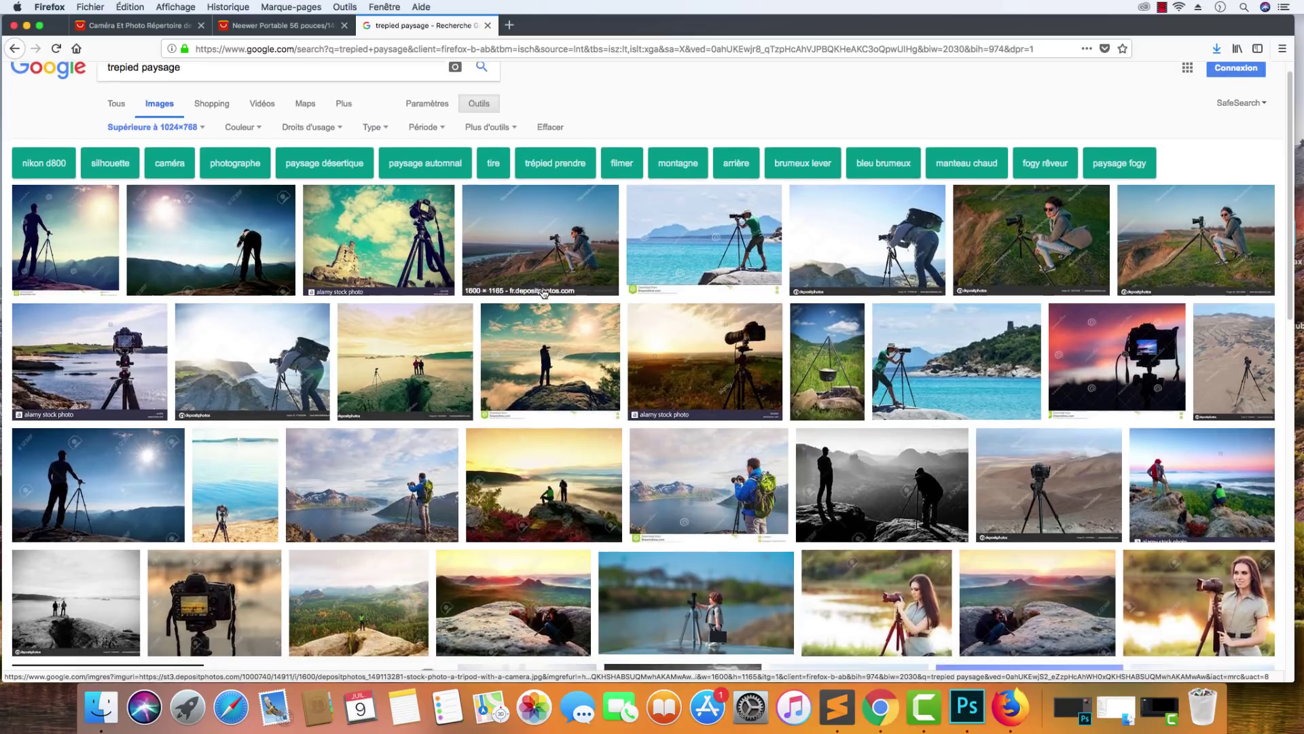
pyautogui.click(408, 429)
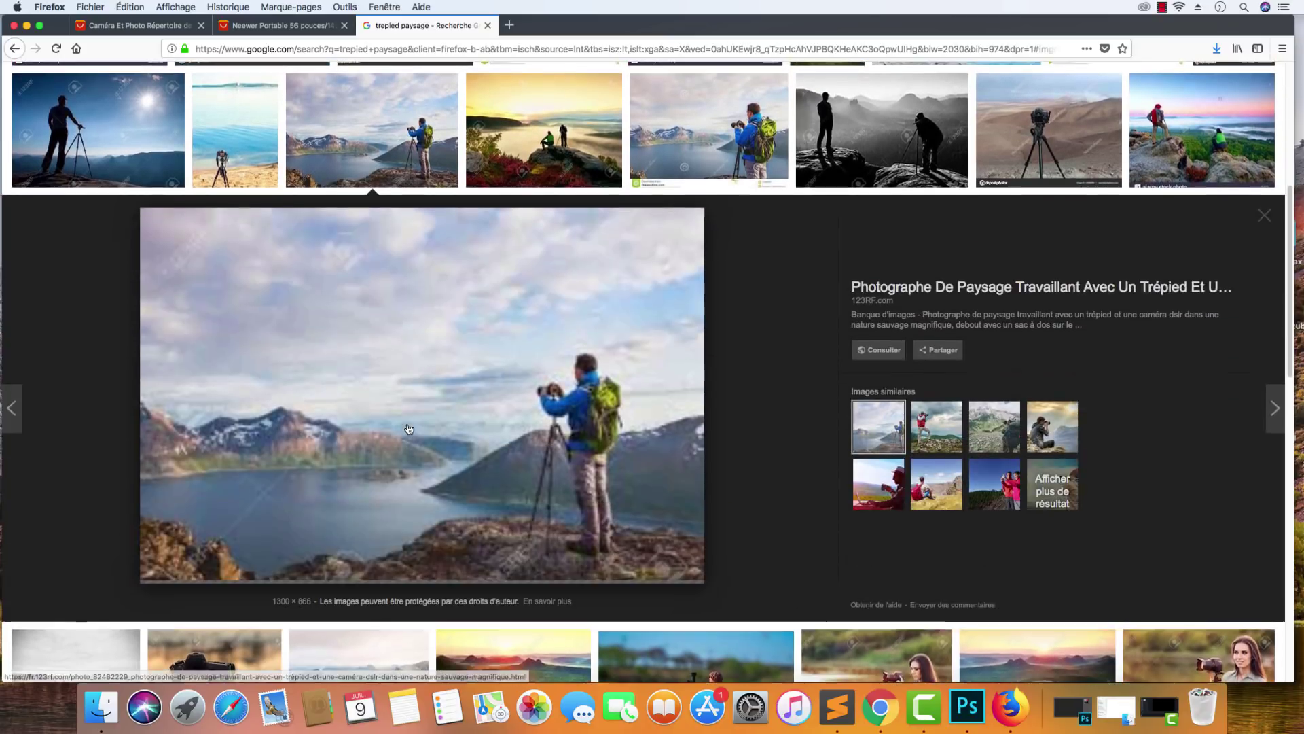
pyautogui.scroll(-3, 400, 271)
pyautogui.scroll(-4, 401, 270)
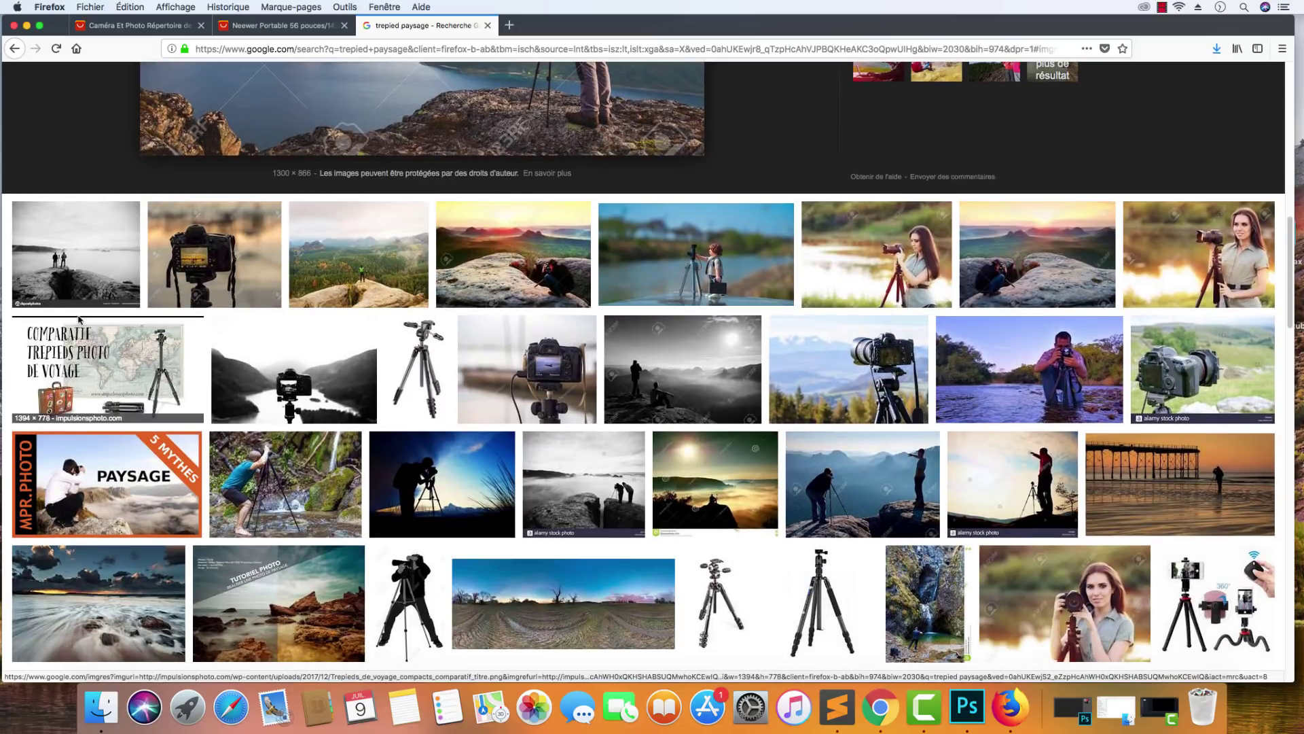
pyautogui.scroll(-4, 401, 334)
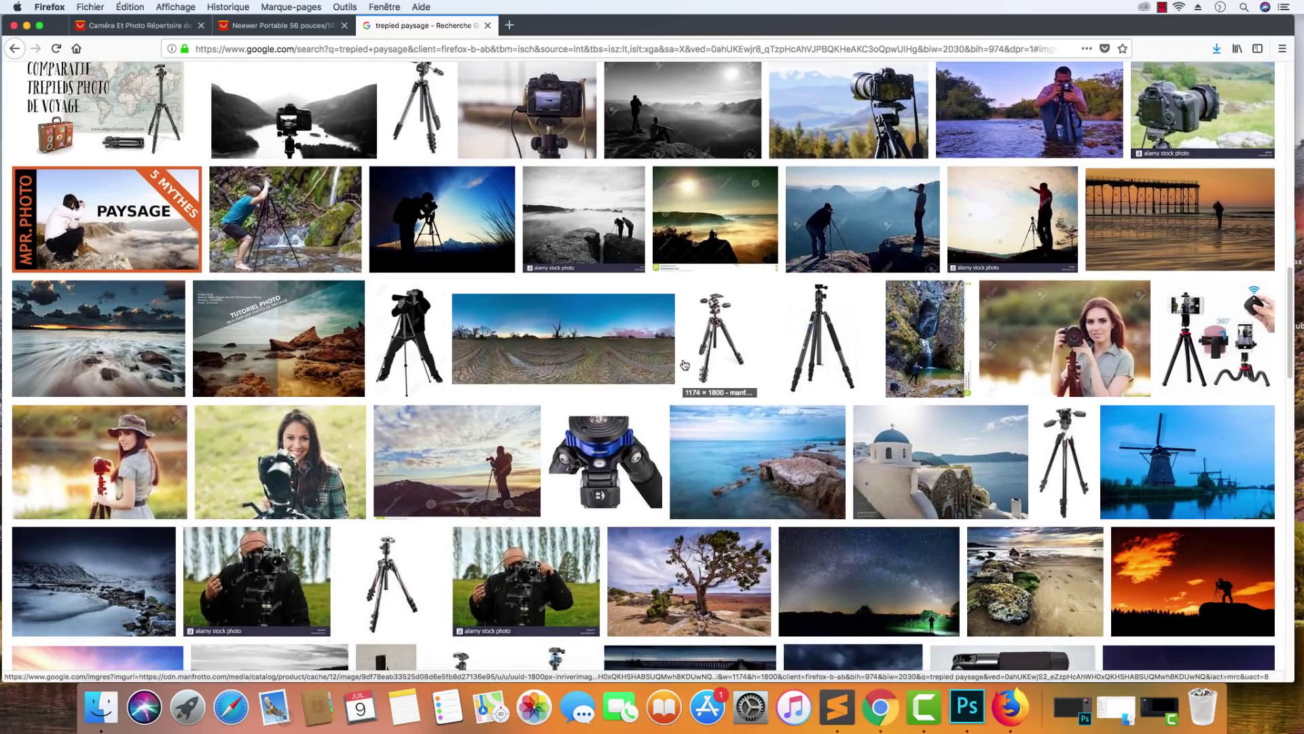
pyautogui.scroll(3, 685, 365)
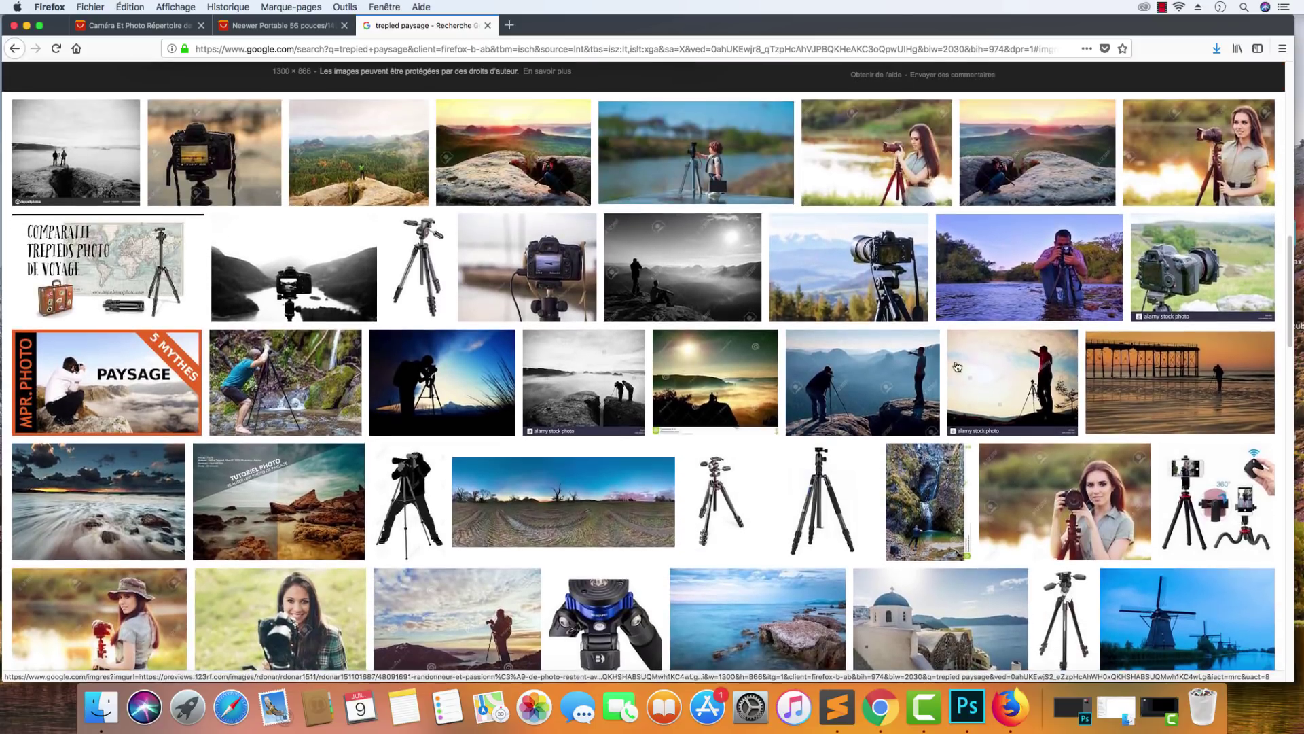
pyautogui.scroll(3, 993, 370)
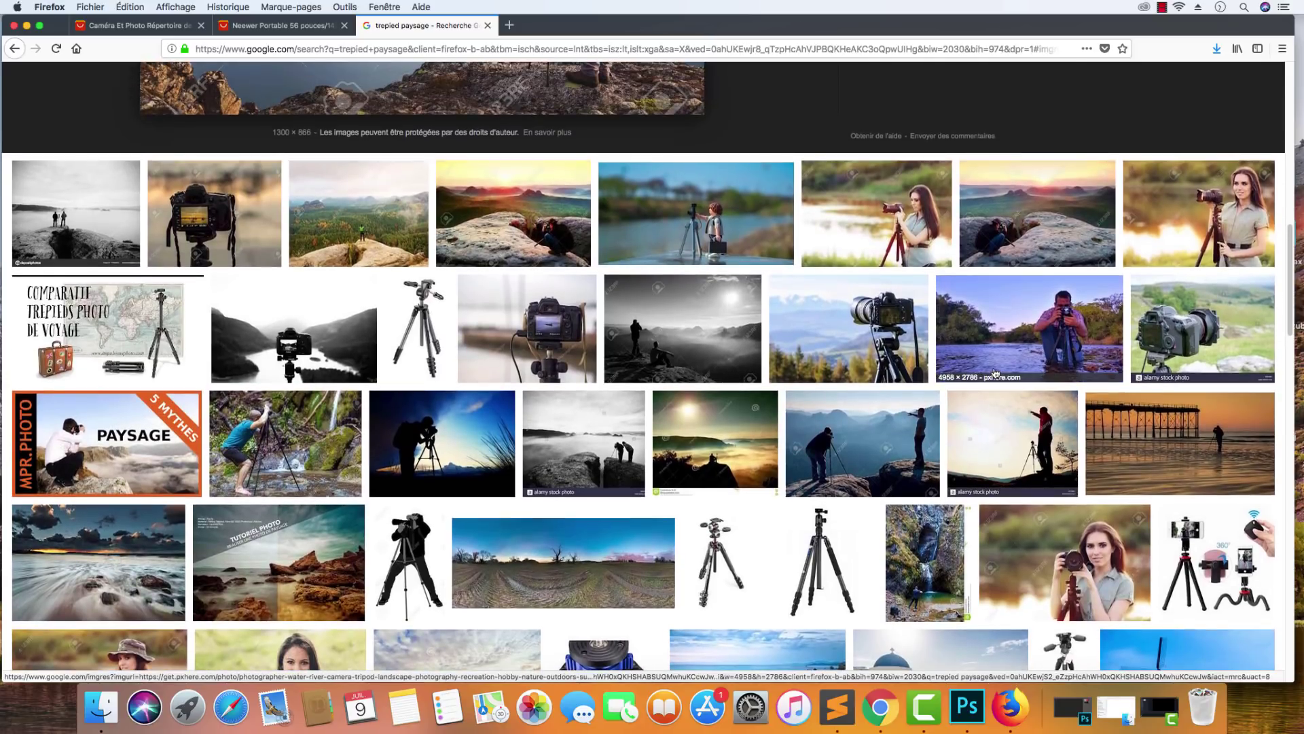
# Change the image size filter to results larger than 800 × 600.
pyautogui.scroll(10, 996, 374)
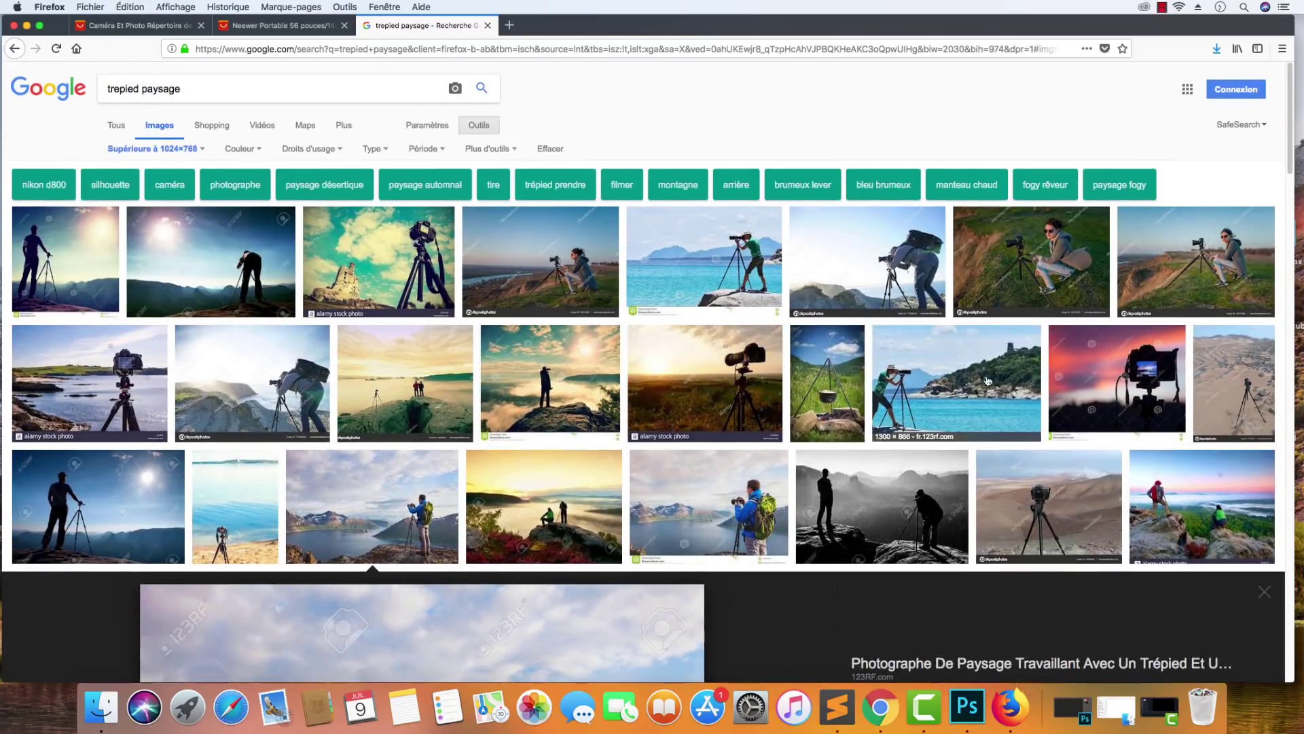
pyautogui.click(150, 148)
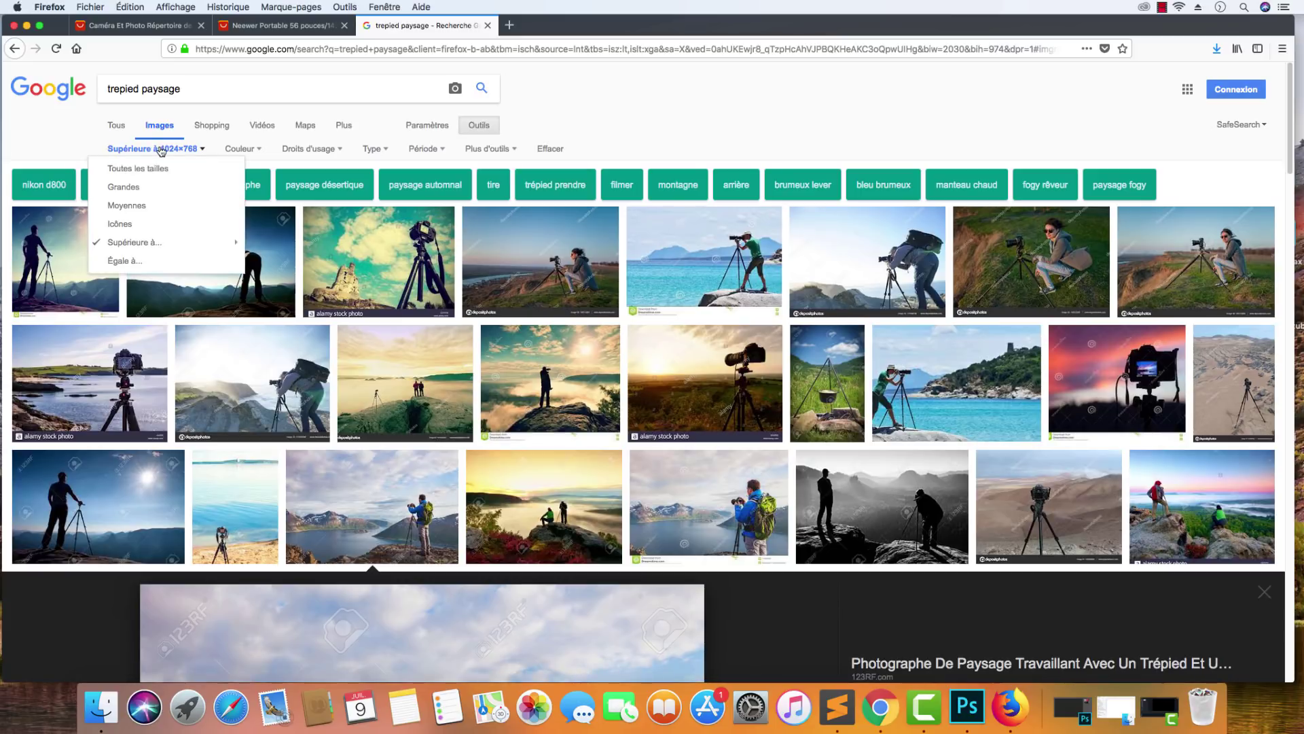
pyautogui.moveTo(187, 241)
pyautogui.click(272, 230)
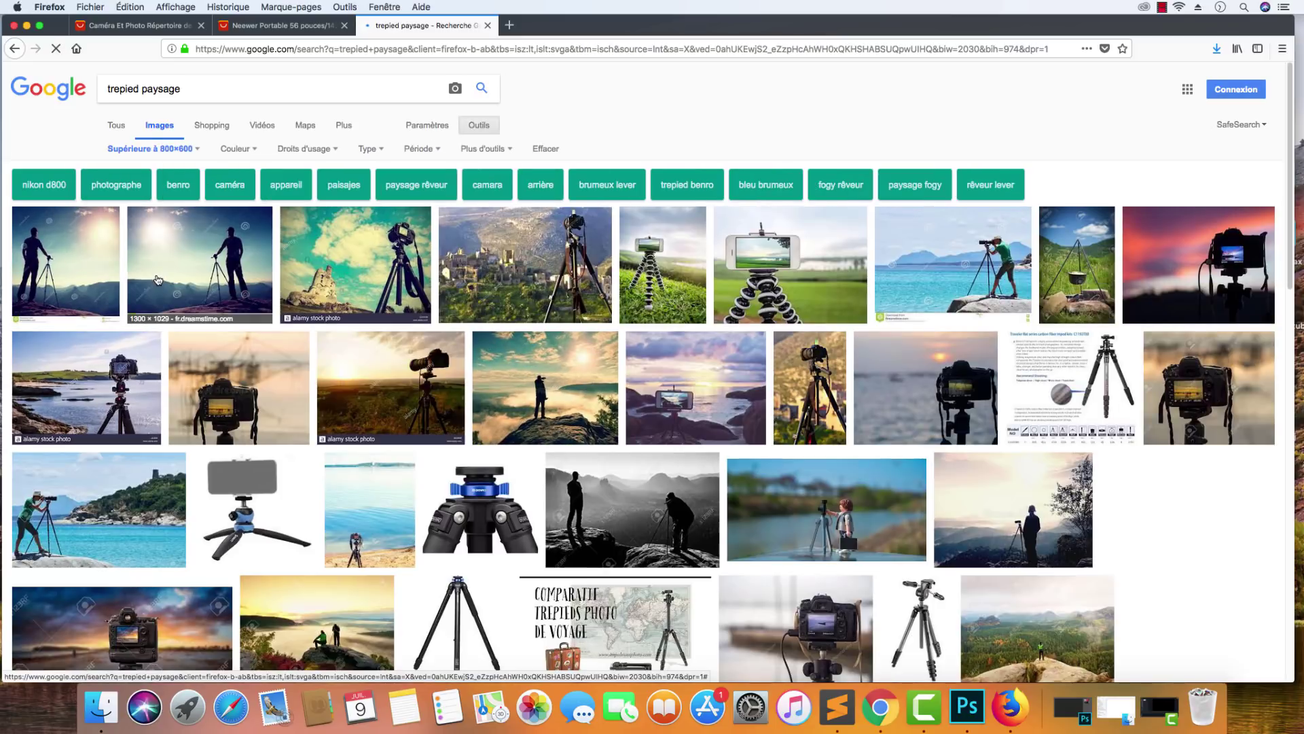
# Save the photo of the red-jacketed photographer on the black icy beach as Trepied-Islande-940x585 in the AliExpress folder.
pyautogui.scroll(-20, 204, 282)
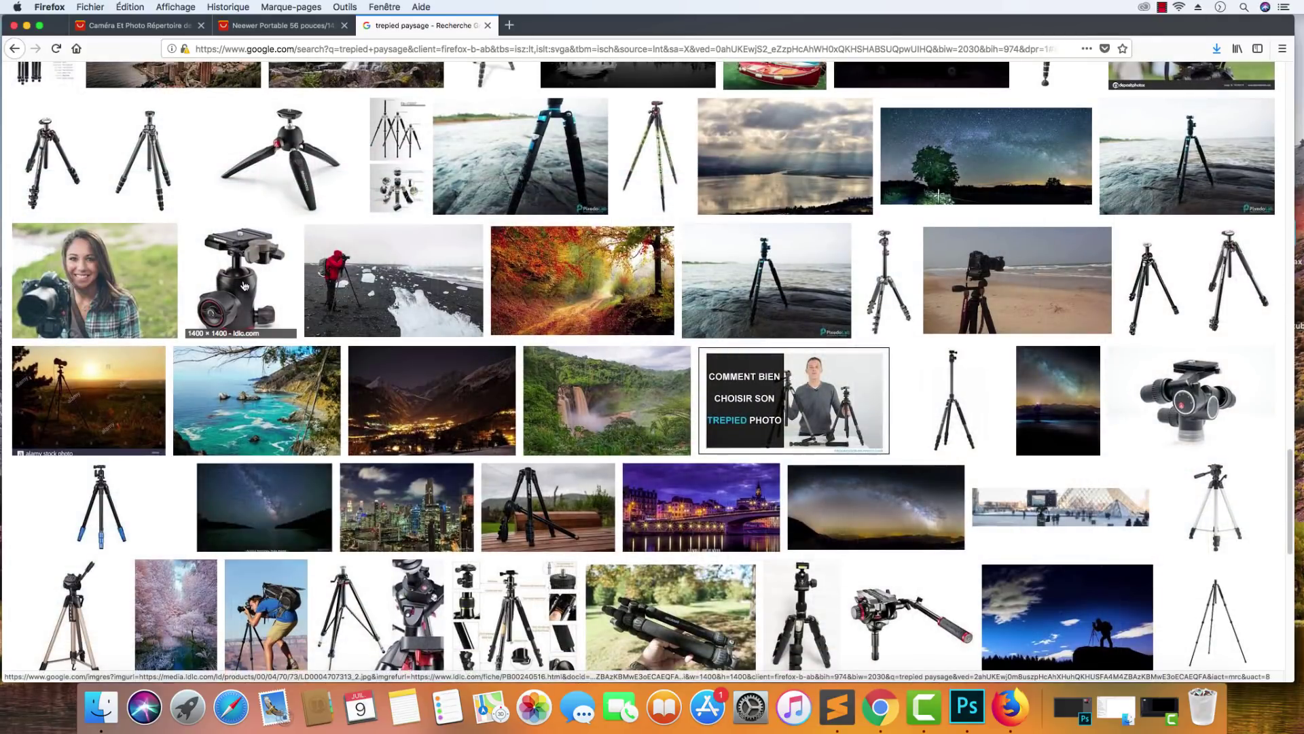
pyautogui.click(373, 253)
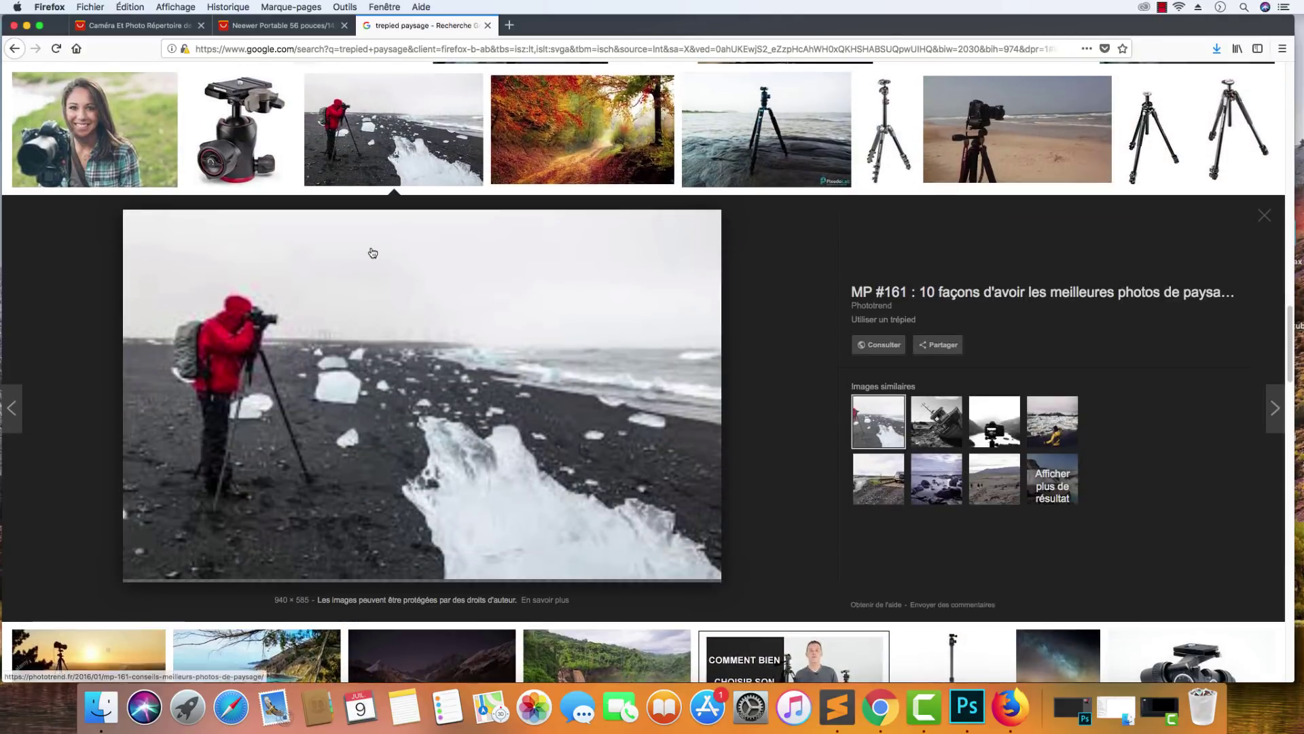
pyautogui.rightClick(448, 253)
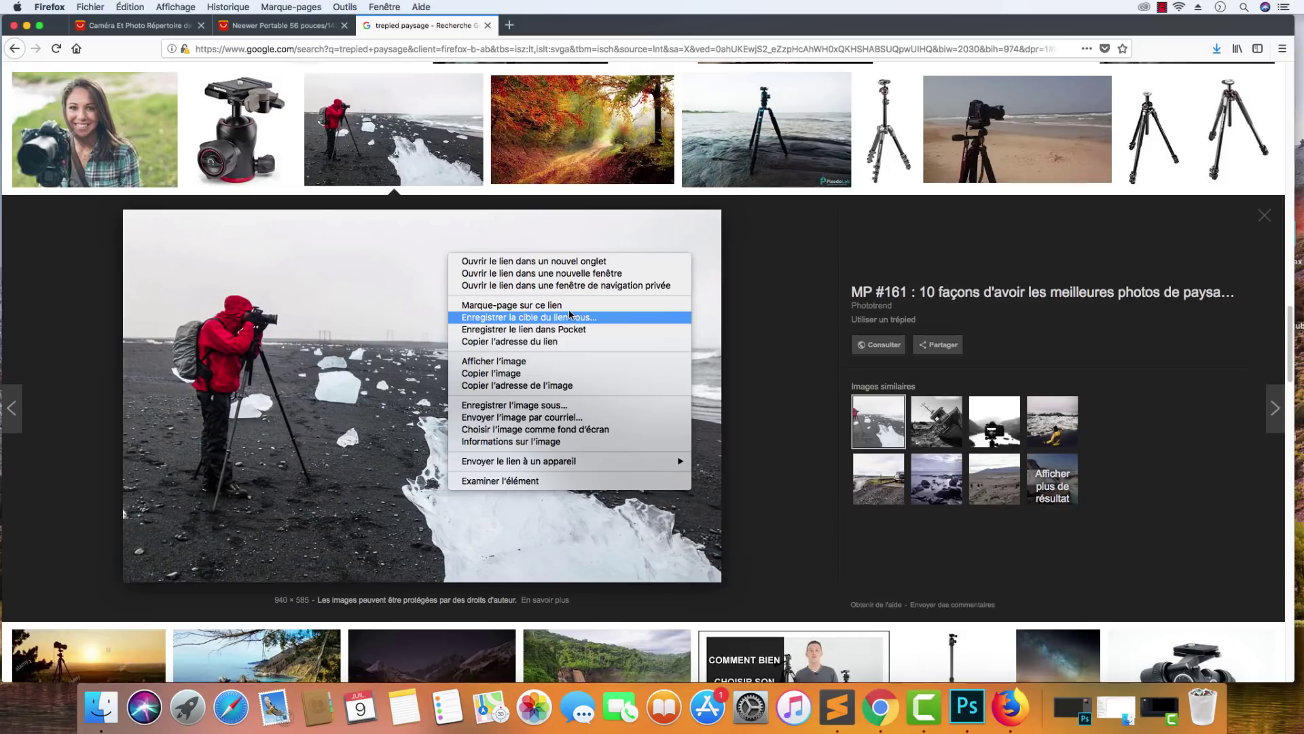
pyautogui.click(602, 406)
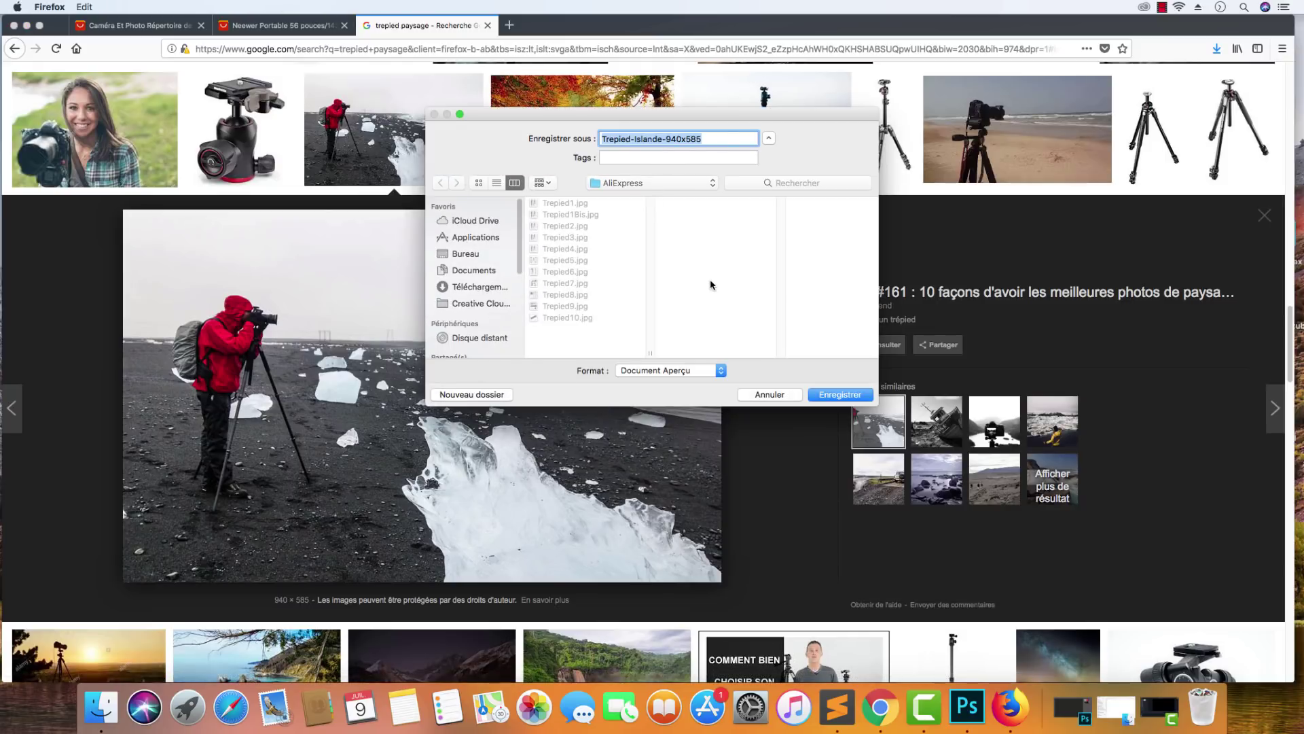
pyautogui.press('Return')
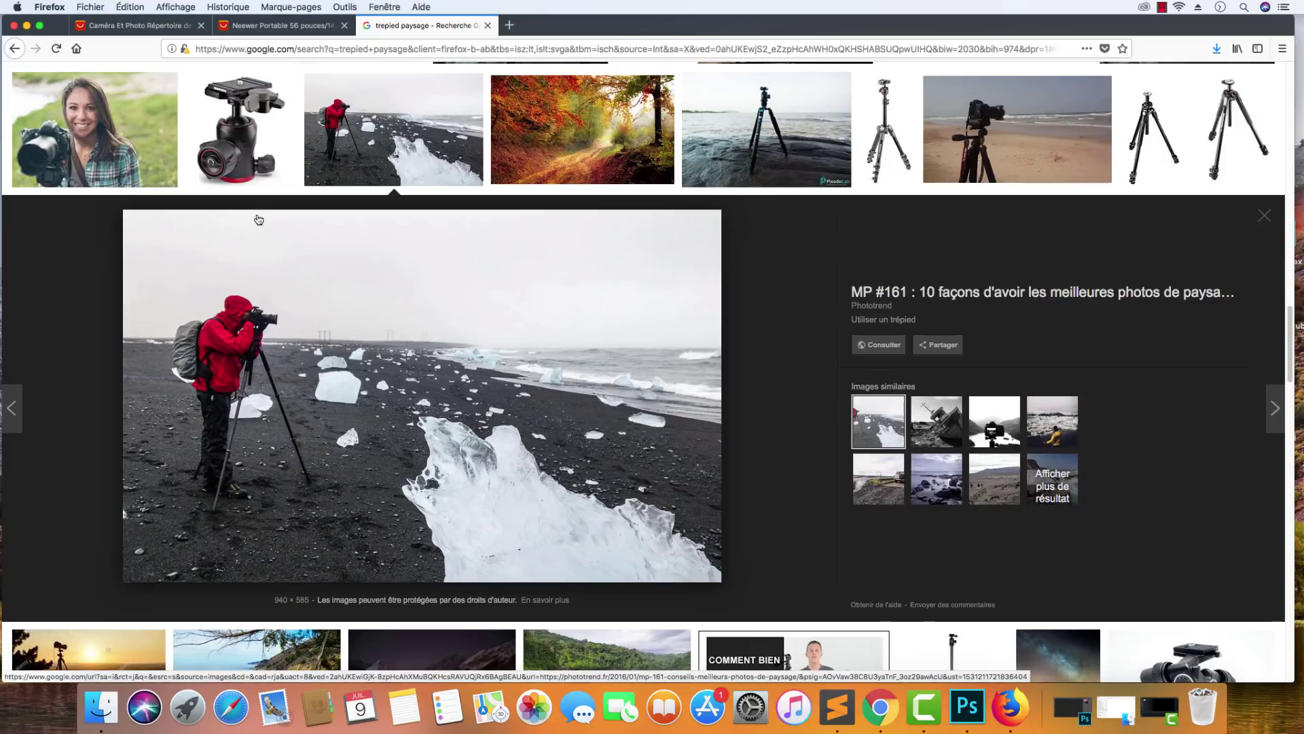
# Review the product gallery pictures on the Neewer tripod's AliExpress page and return to the Google image results.
pyautogui.click(285, 26)
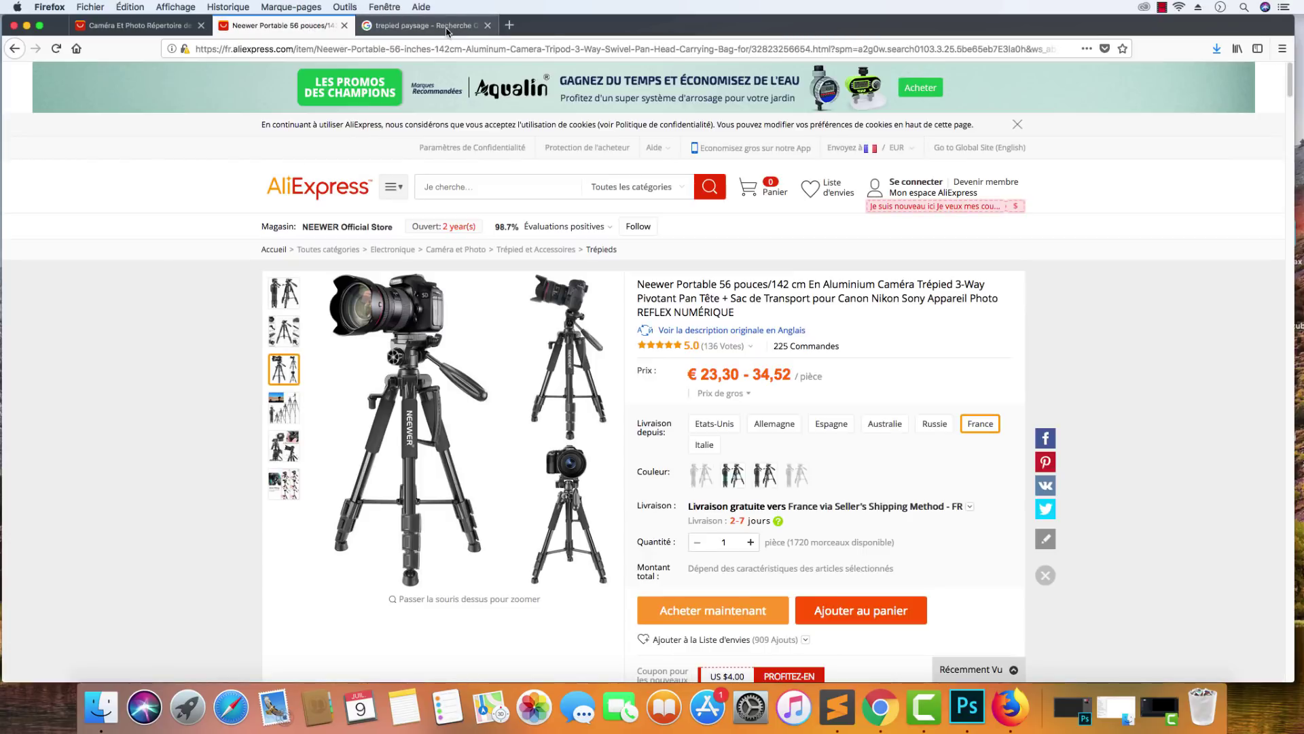
pyautogui.click(427, 27)
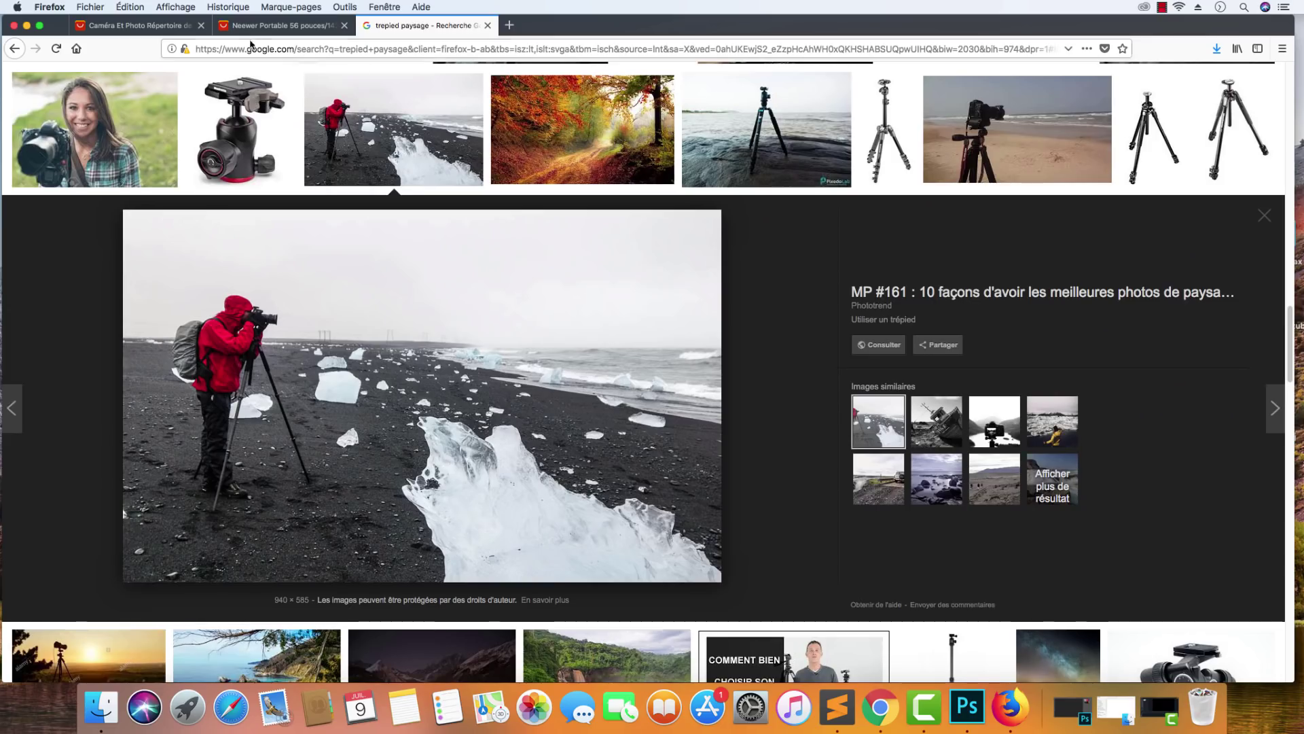
pyautogui.click(268, 25)
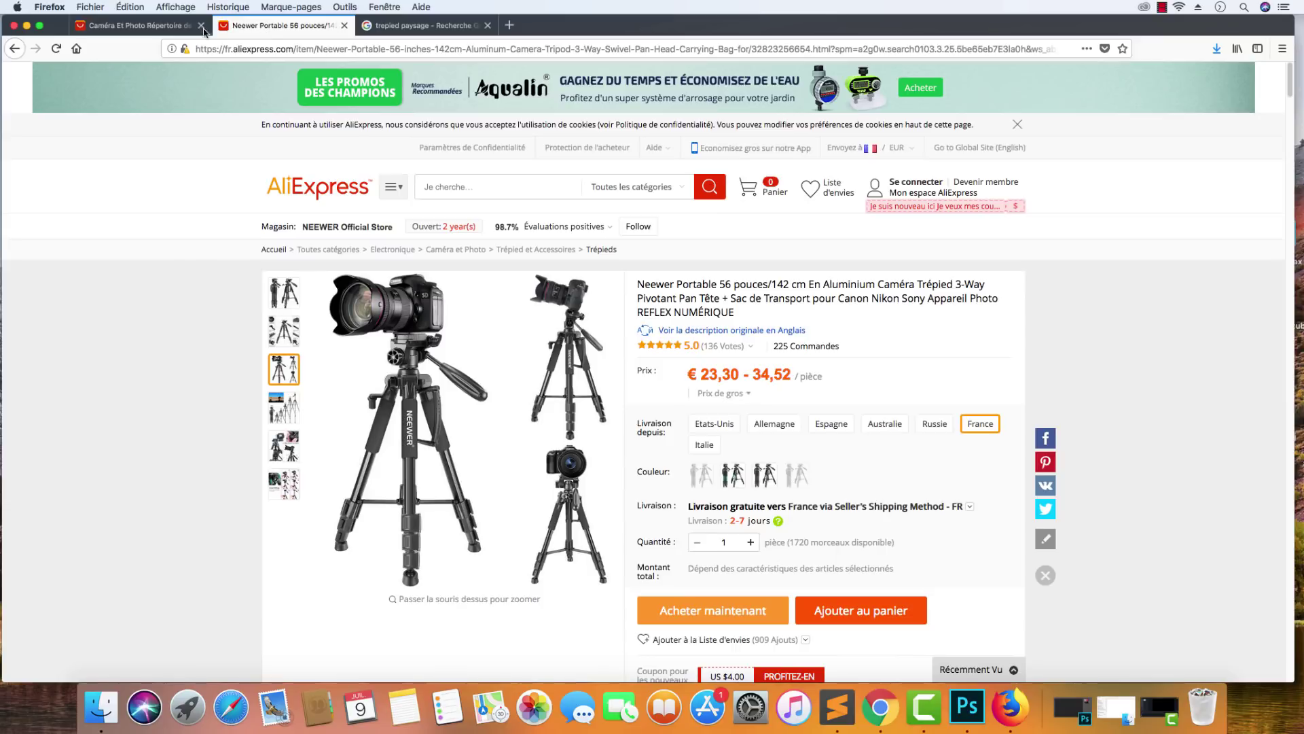
pyautogui.click(169, 28)
pyautogui.click(279, 27)
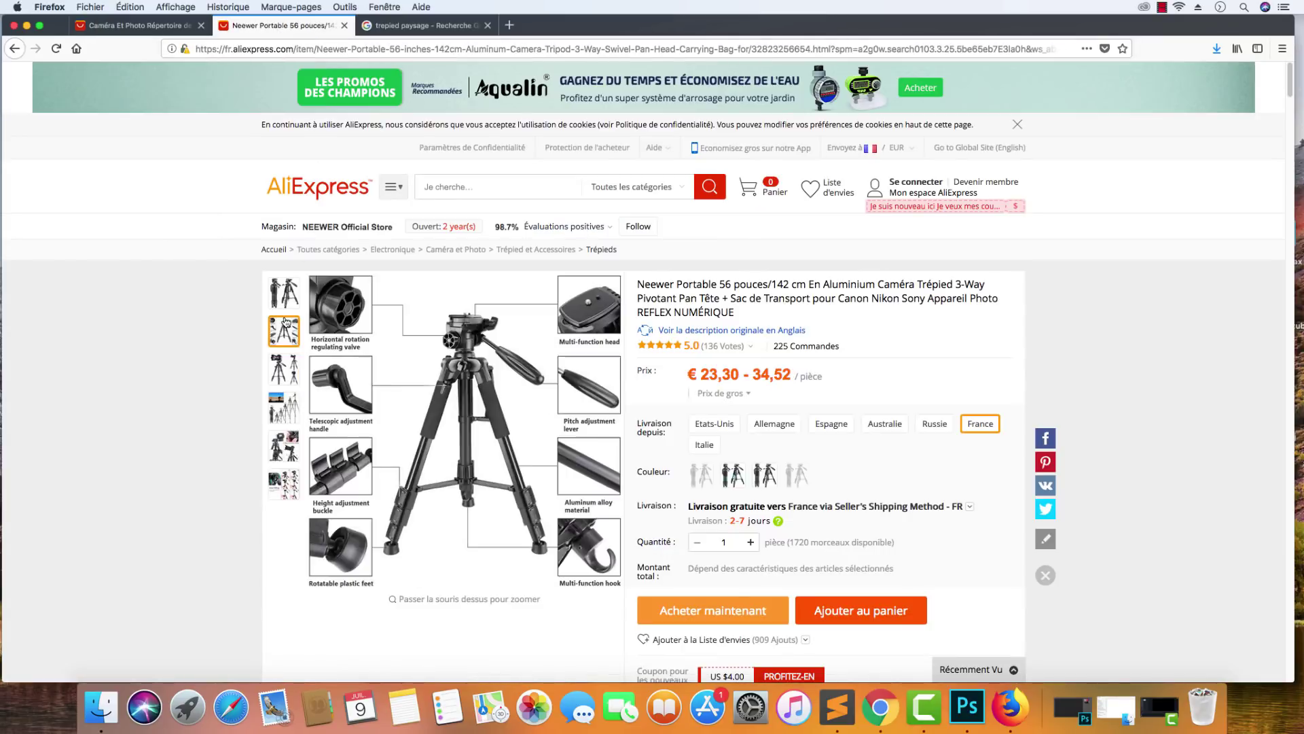
pyautogui.moveTo(286, 420)
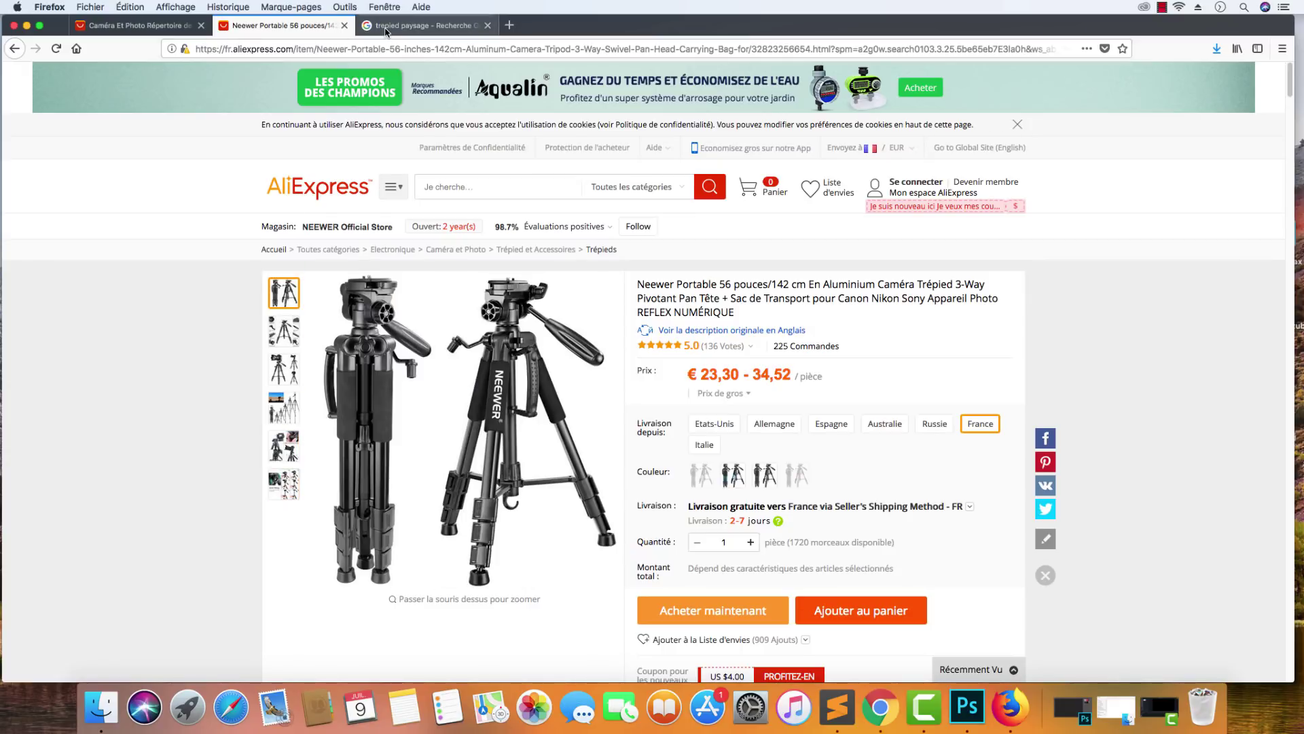
pyautogui.click(408, 26)
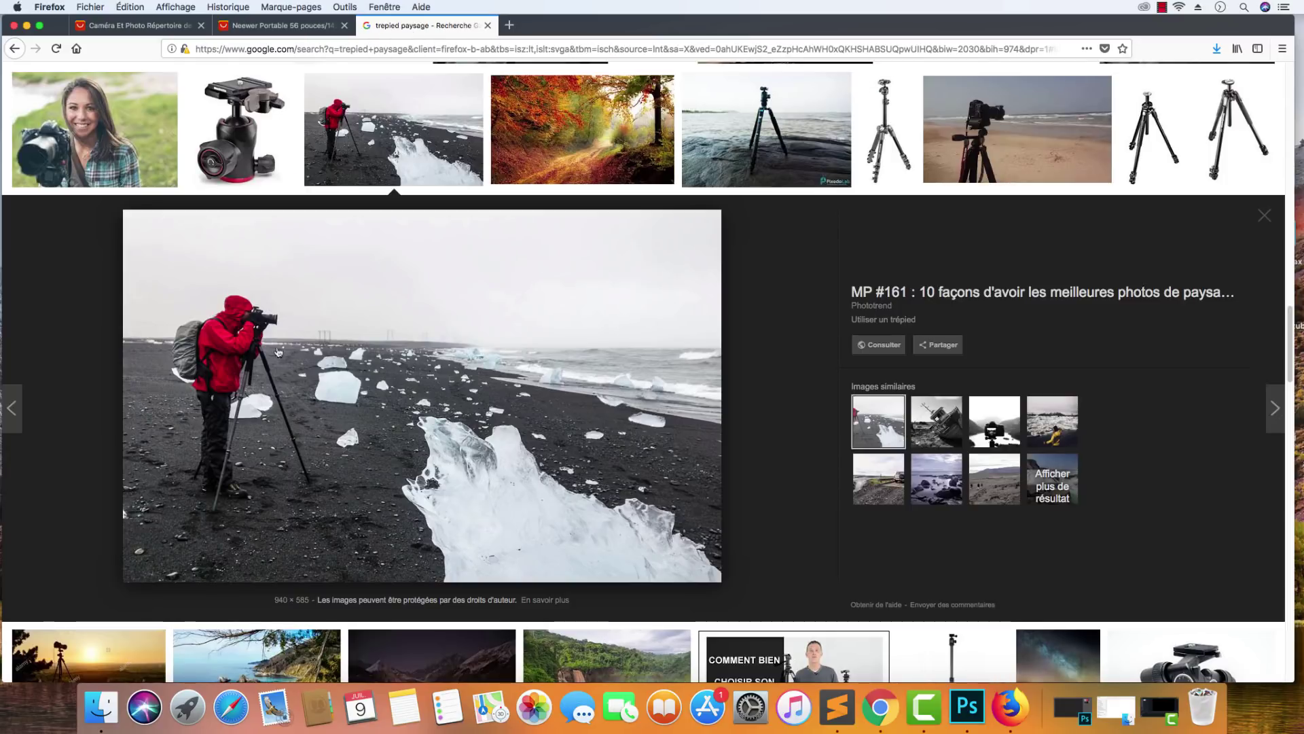
# Look through the remaining landscape tripod results and preview the photographer with the green backpack above the lake.
pyautogui.scroll(-6, 399, 399)
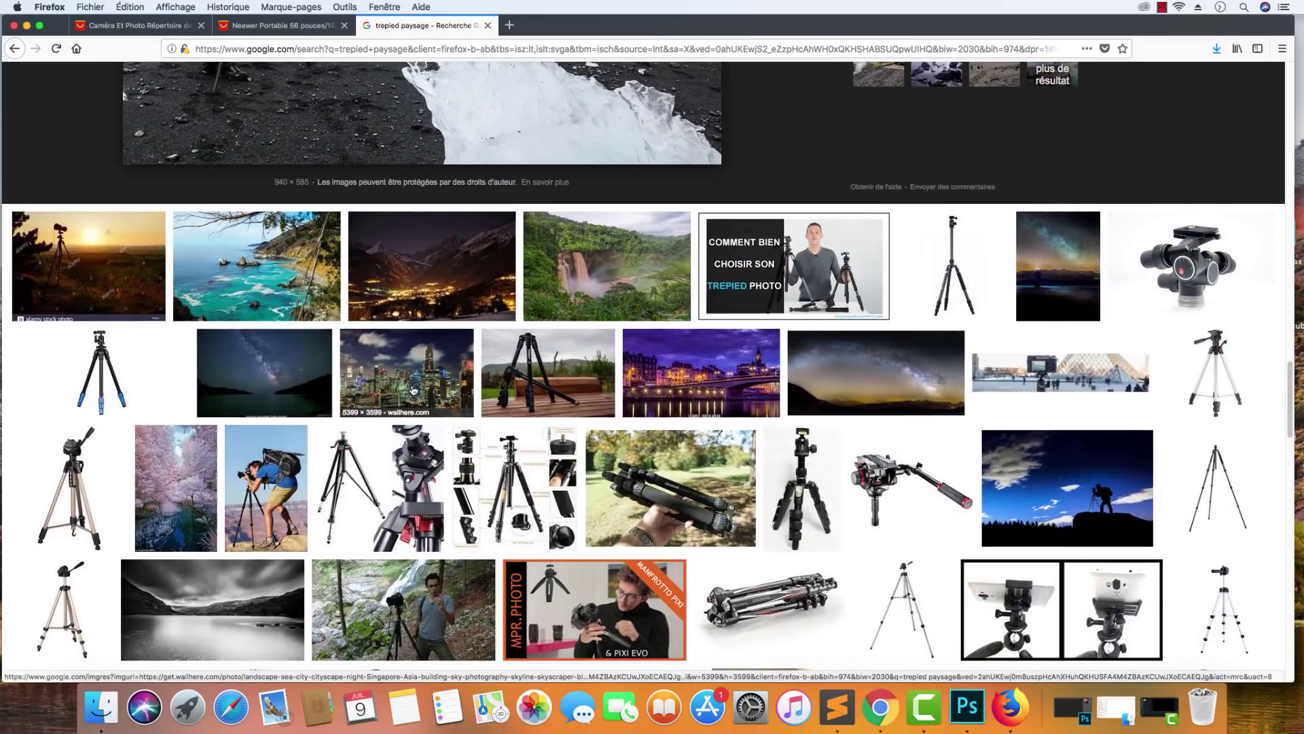
pyautogui.scroll(-9, 413, 390)
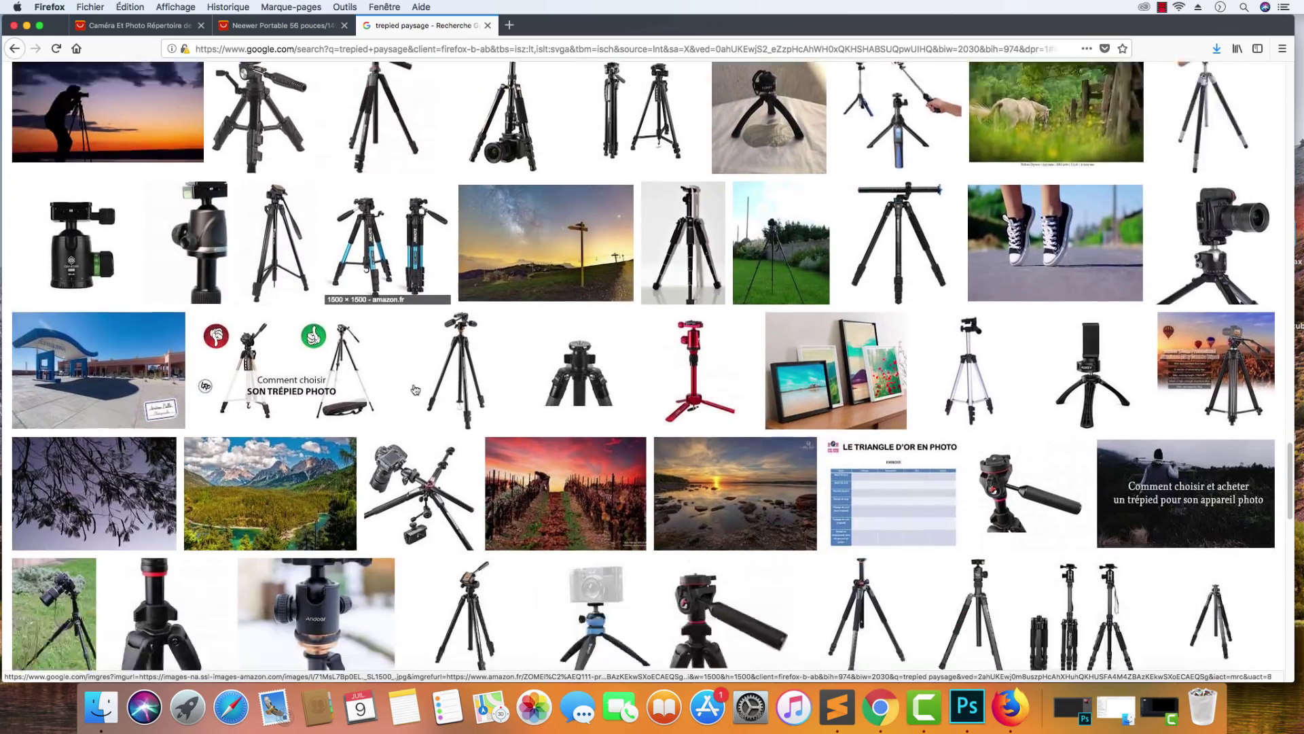
pyautogui.scroll(-2, 416, 390)
pyautogui.scroll(-20, 415, 389)
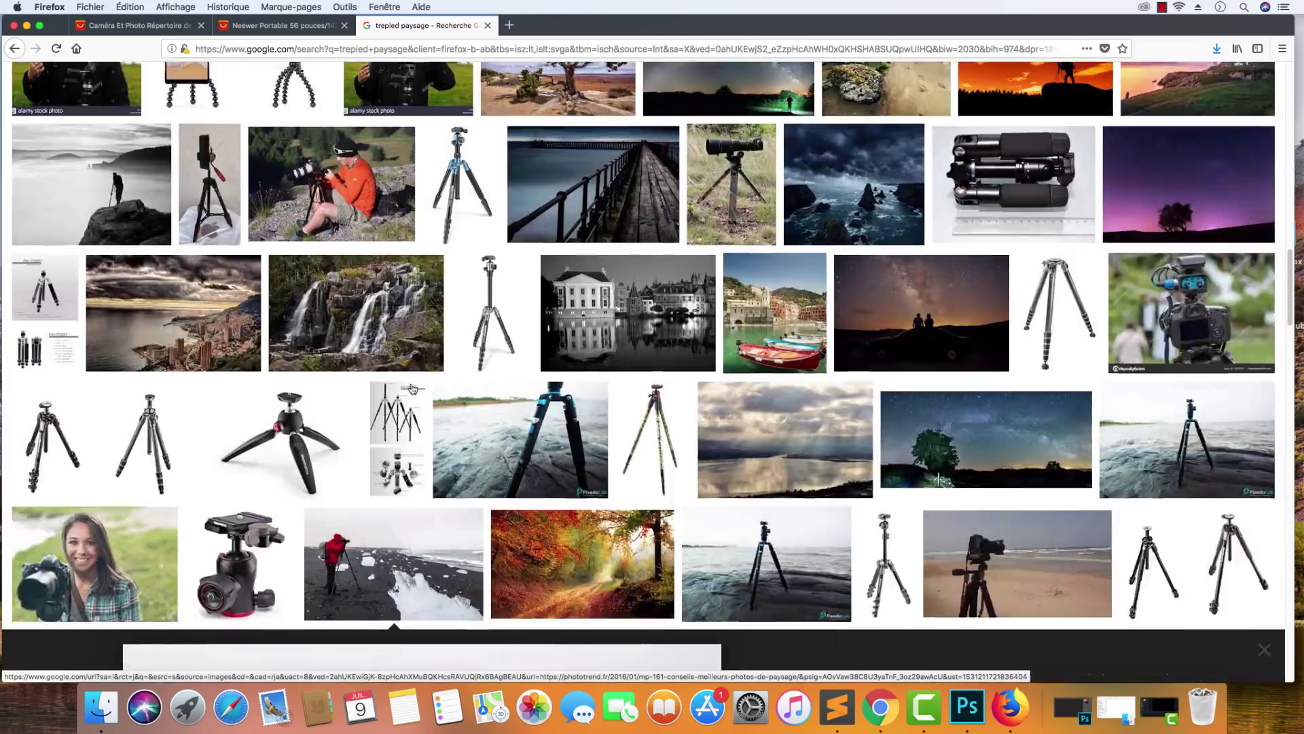
pyautogui.scroll(1, 409, 388)
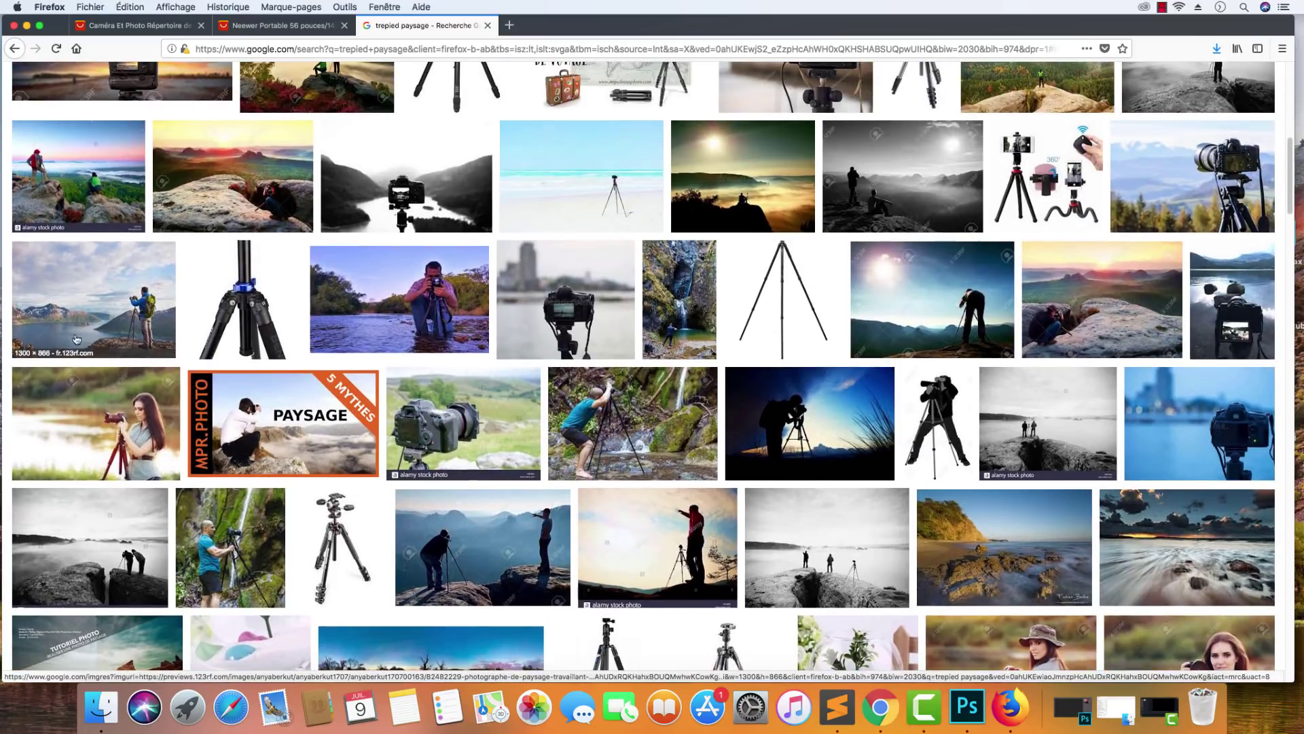
pyautogui.click(62, 294)
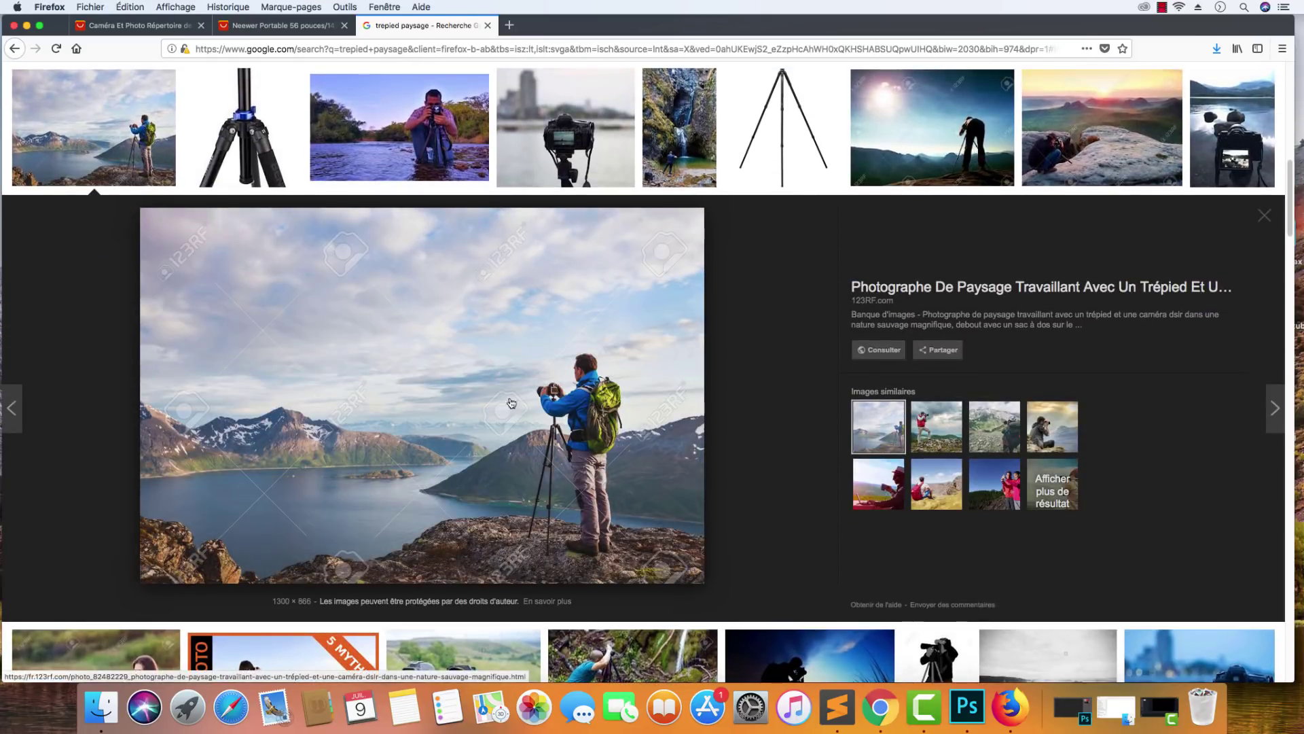
pyautogui.scroll(7, 293, 315)
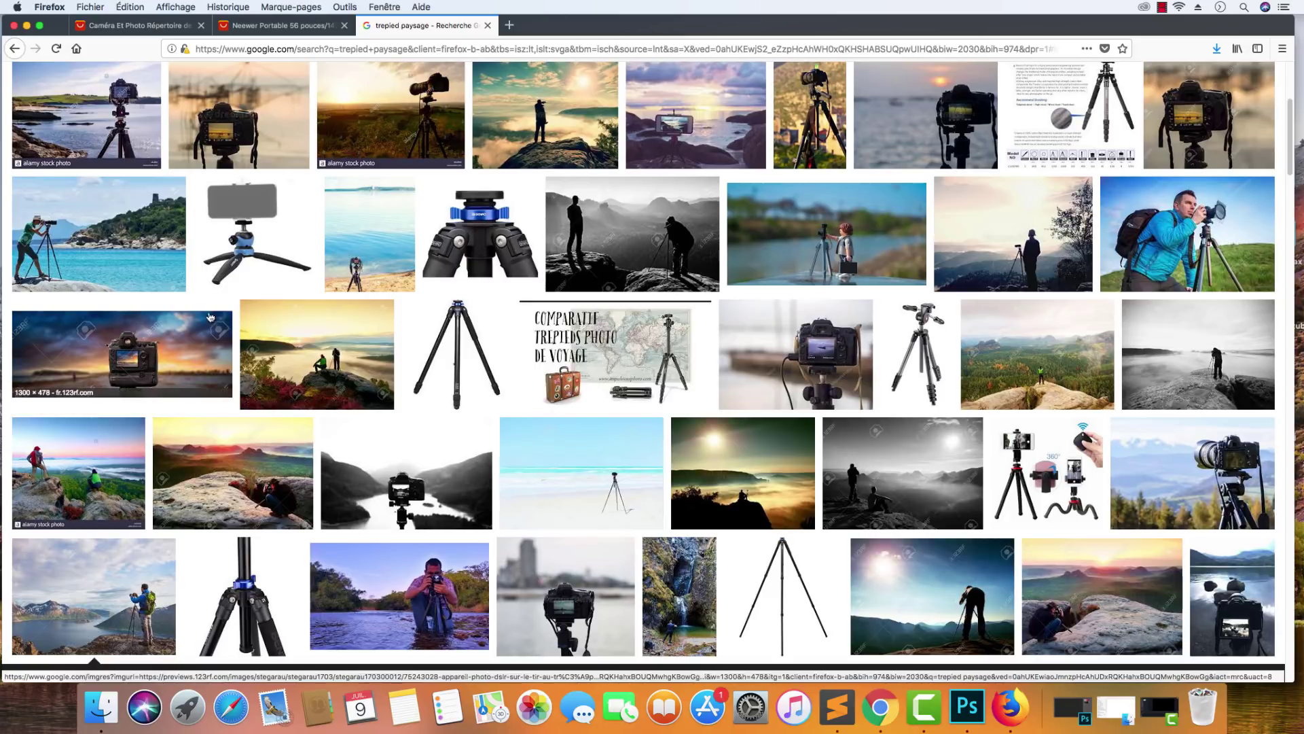
pyautogui.scroll(-4, 210, 312)
pyautogui.scroll(8, 237, 305)
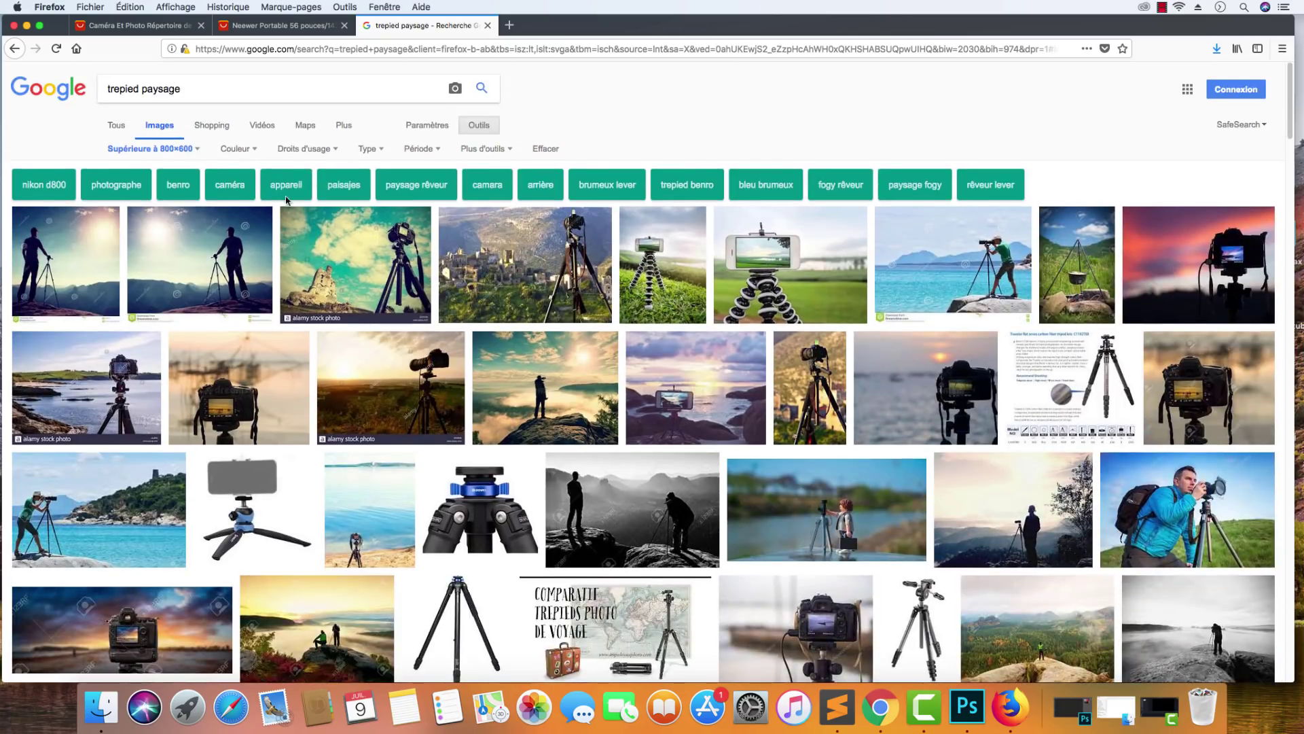
# Minimize the browser, open the AliExpress folder on the desktop and create a subfolder named Images in it.
pyautogui.click(27, 26)
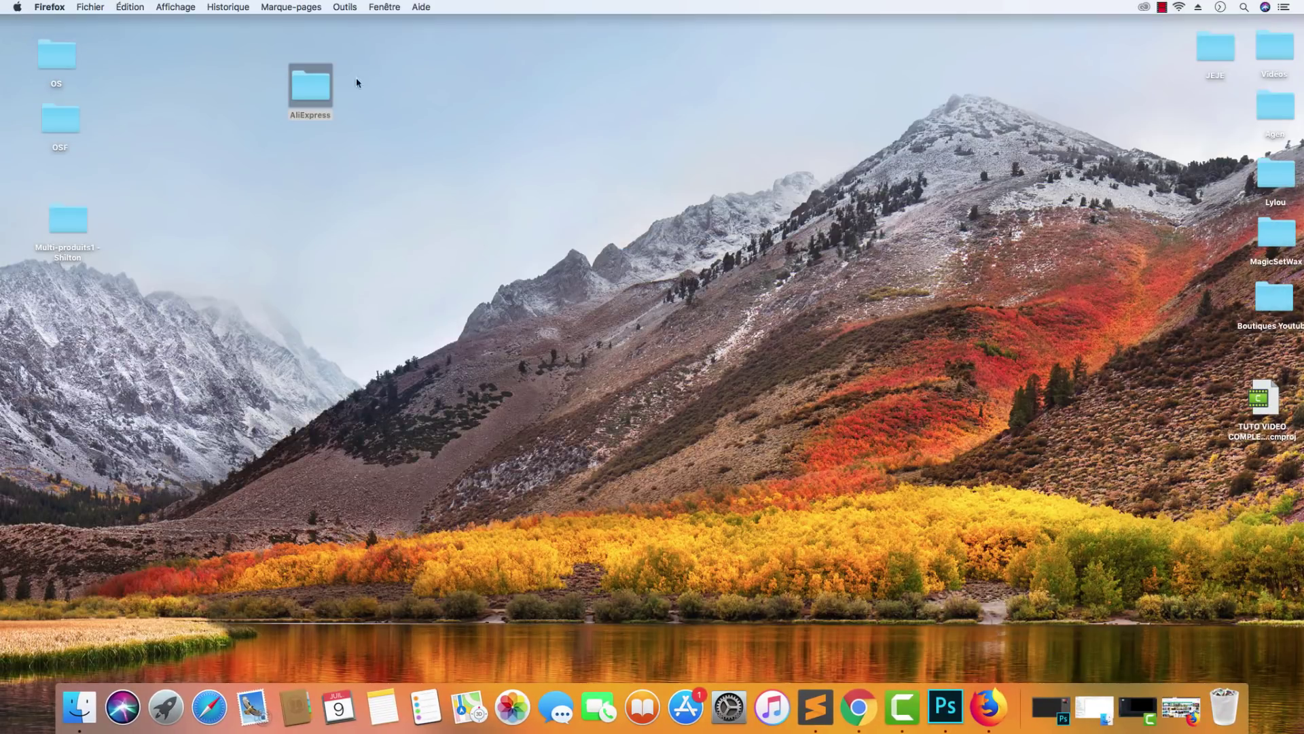
pyautogui.doubleClick(311, 86)
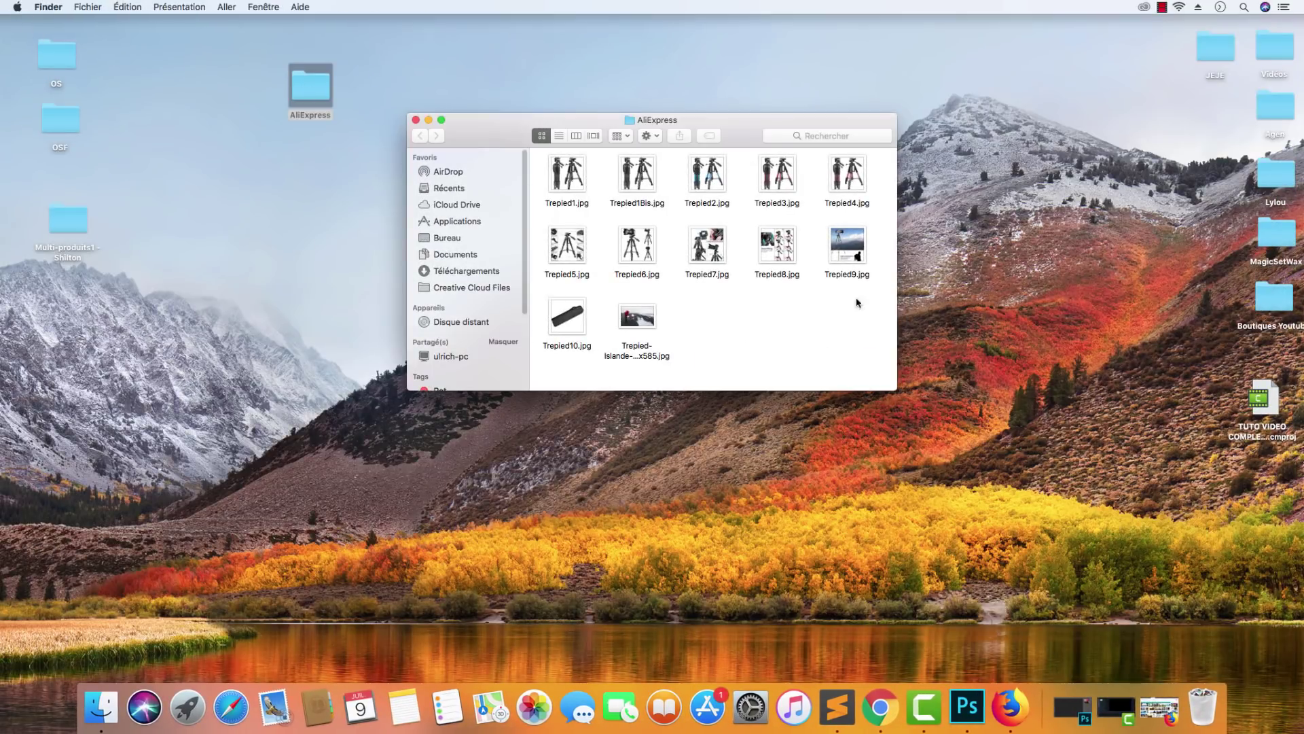
pyautogui.rightClick(748, 327)
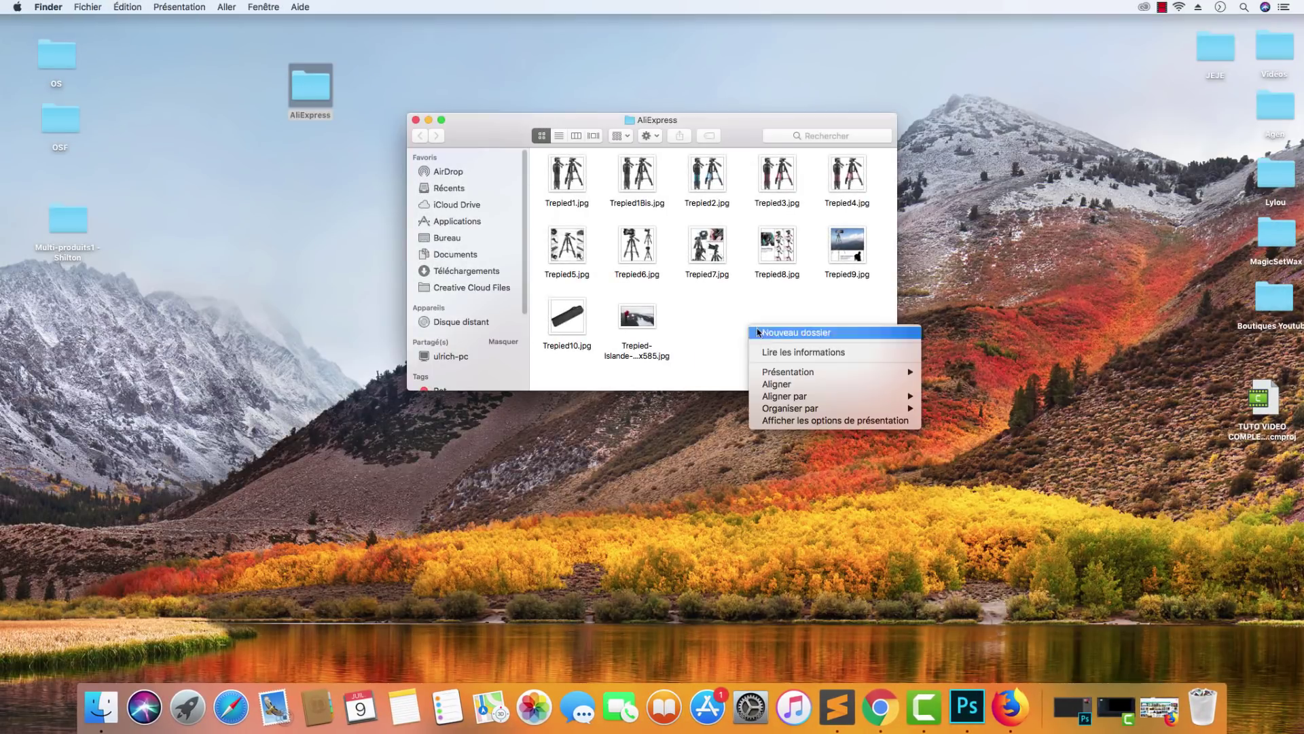
pyautogui.click(814, 333)
pyautogui.write('Tr')
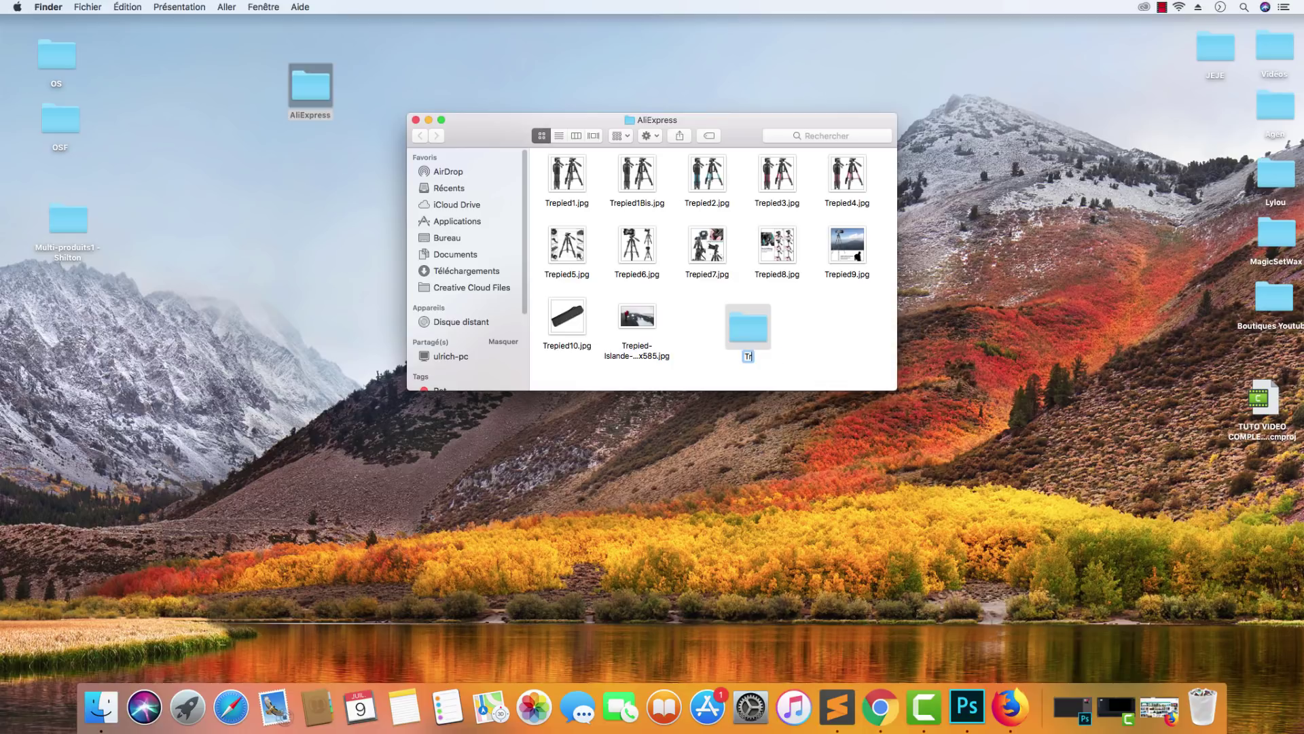
pyautogui.write('e')
pyautogui.press('BackSpace')
pyautogui.press('BackSpace')
pyautogui.press('BackSpace')
pyautogui.write('Images')
pyautogui.press('Return')
# Move all the tripod pictures, including Trepied-Islande, into the Images folder and open that folder.
pyautogui.press('Tab')
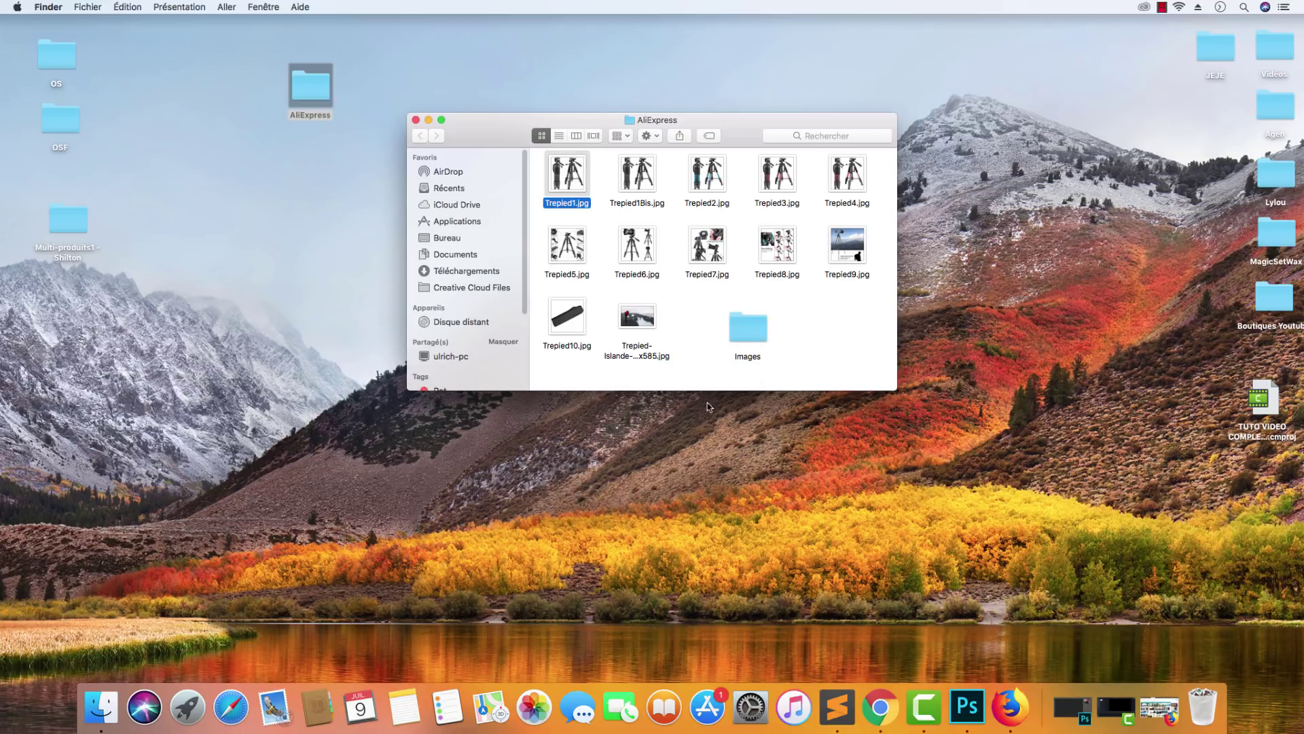
pyautogui.keyDown('super'); pyautogui.click(646, 314); pyautogui.keyUp('super')
pyautogui.keyDown('super'); pyautogui.click(655, 190); pyautogui.keyUp('super')
pyautogui.keyDown('super'); pyautogui.click(701, 191); pyautogui.keyUp('super')
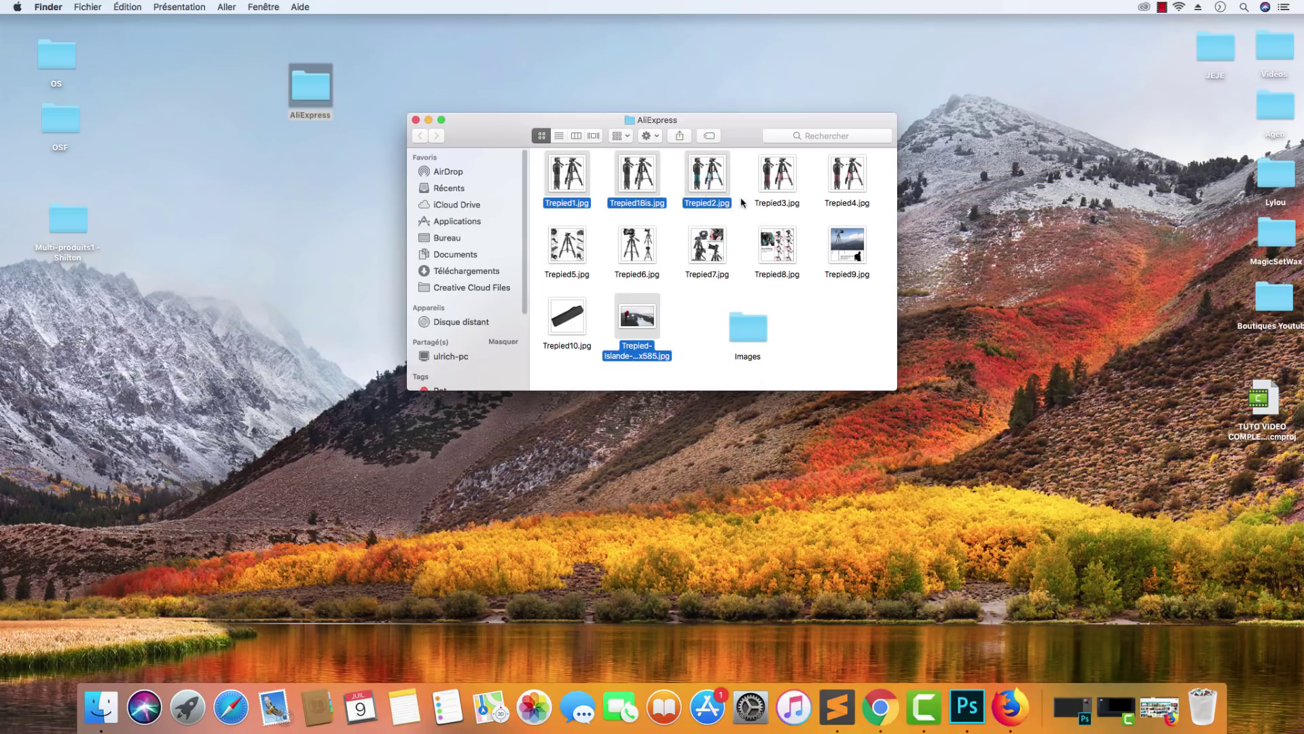
pyautogui.keyDown('super'); pyautogui.click(783, 189); pyautogui.keyUp('super')
pyautogui.keyDown('super'); pyautogui.click(852, 192); pyautogui.keyUp('super')
pyautogui.keyDown('super'); pyautogui.click(851, 249); pyautogui.keyUp('super')
pyautogui.keyDown('super'); pyautogui.click(761, 250); pyautogui.keyUp('super')
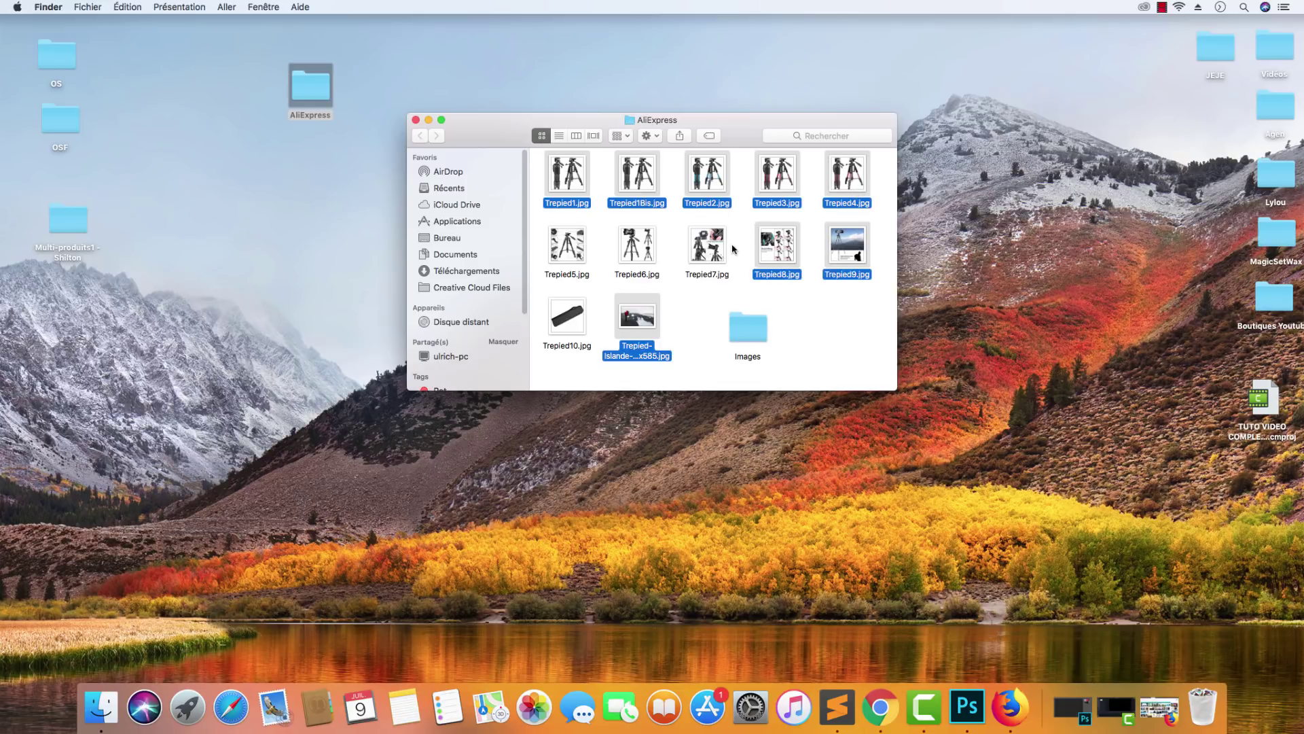
pyautogui.keyDown('super'); pyautogui.click(700, 249); pyautogui.keyUp('super')
pyautogui.keyDown('super'); pyautogui.click(618, 245); pyautogui.keyUp('super')
pyautogui.keyDown('super'); pyautogui.click(585, 245); pyautogui.keyUp('super')
pyautogui.keyDown('super'); pyautogui.click(573, 314); pyautogui.keyUp('super')
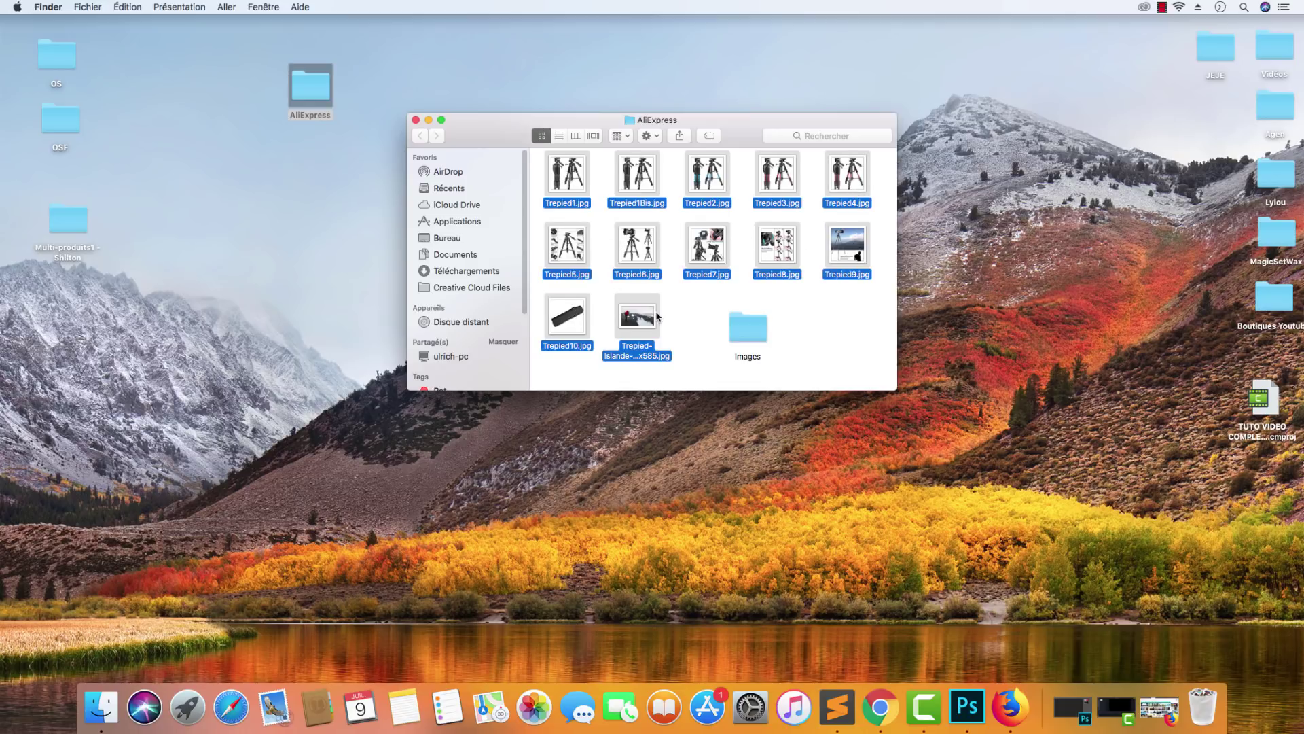
pyautogui.moveTo(659, 316); pyautogui.dragTo(754, 329)
pyautogui.doubleClick(755, 328)
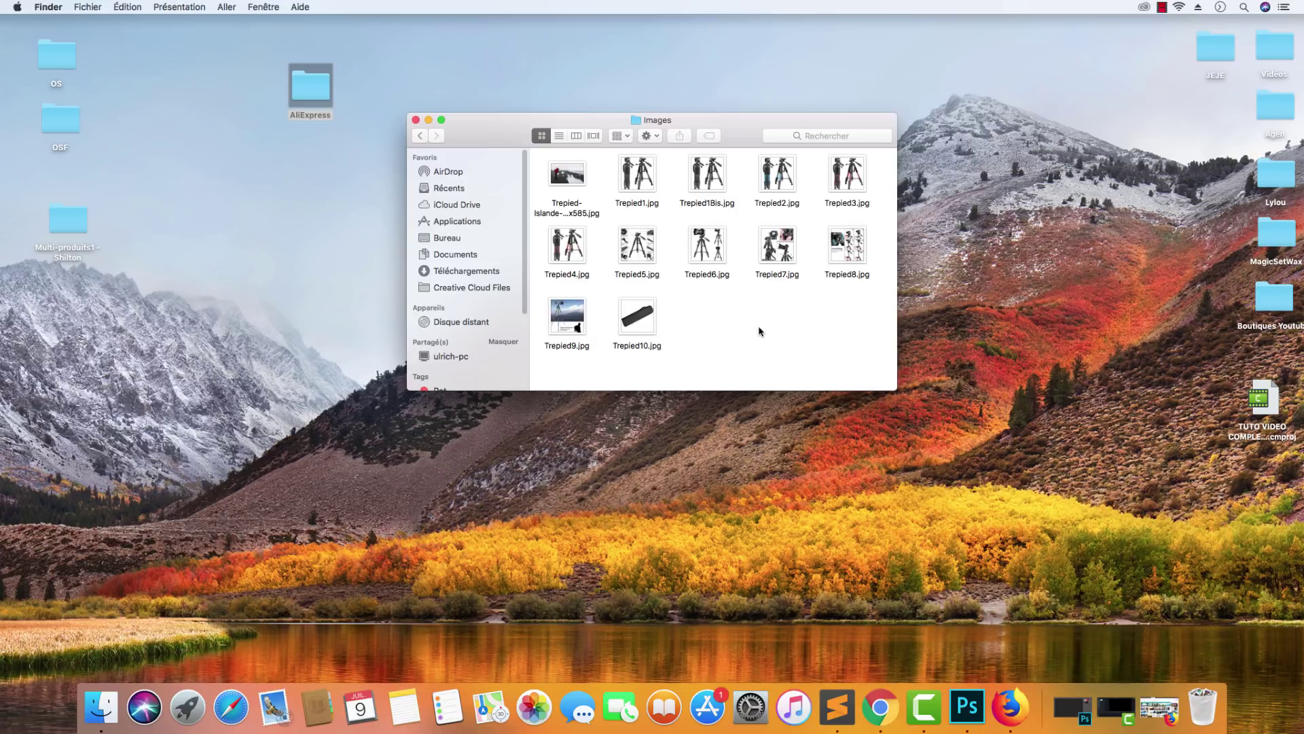
# Create a subfolder named Trepied inside the Images folder.
pyautogui.rightClick(704, 310)
pyautogui.click(771, 311)
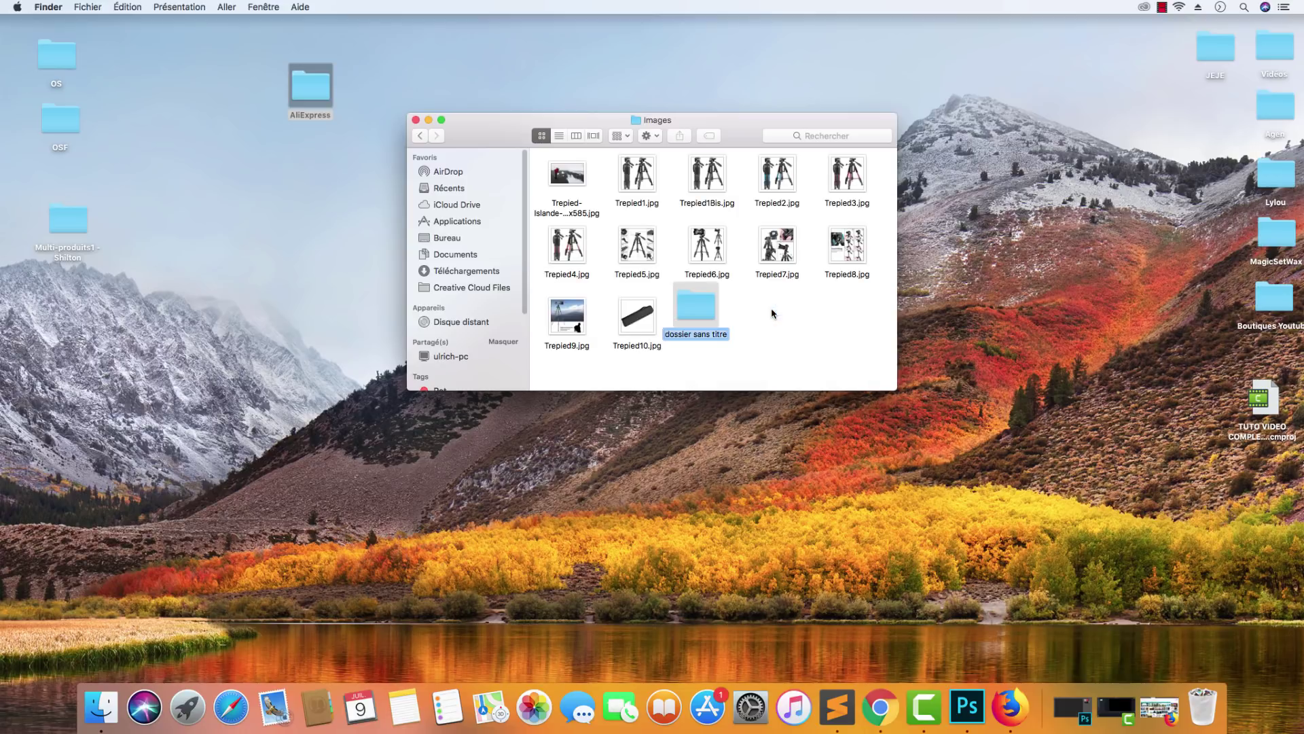
pyautogui.write('Trepied')
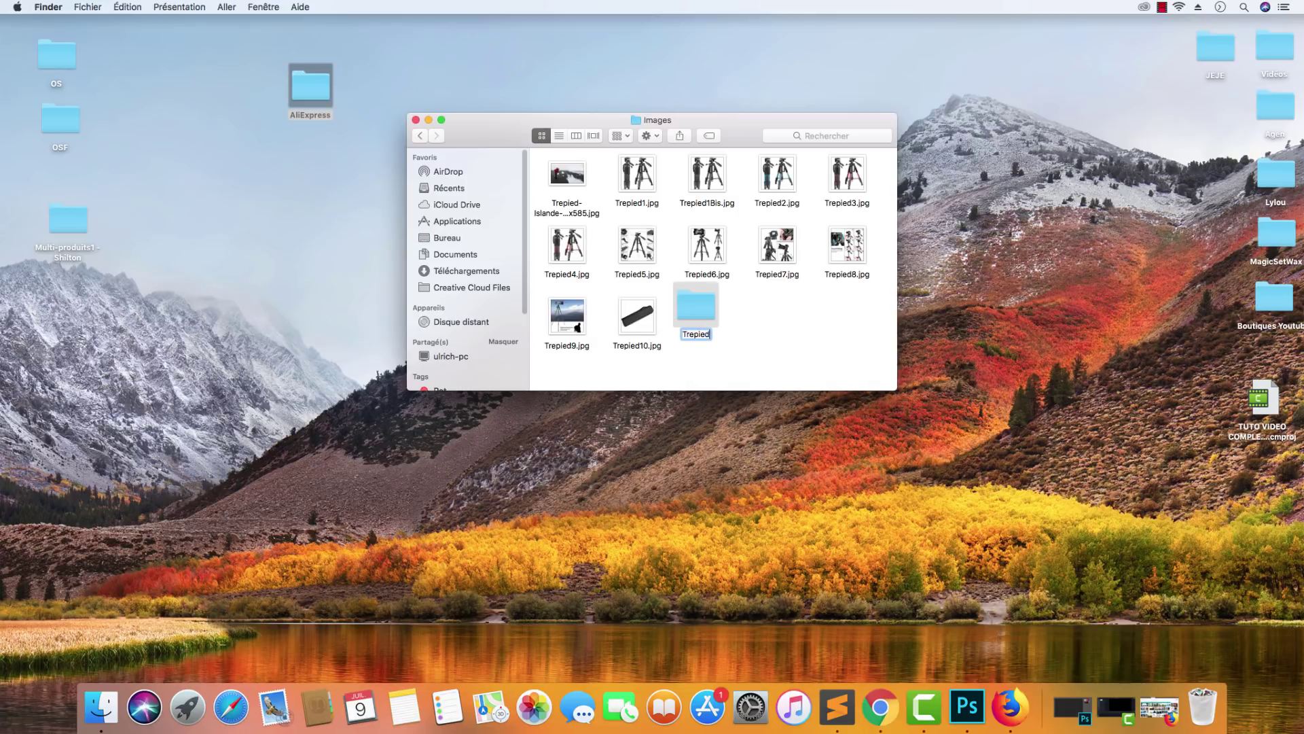
pyautogui.press('Return')
# Move all the pictures in the Images folder into the Trepied subfolder and open it.
pyautogui.moveTo(574, 158); pyautogui.dragTo(864, 185)
pyautogui.keyDown('super'); pyautogui.click(645, 252); pyautogui.keyUp('super')
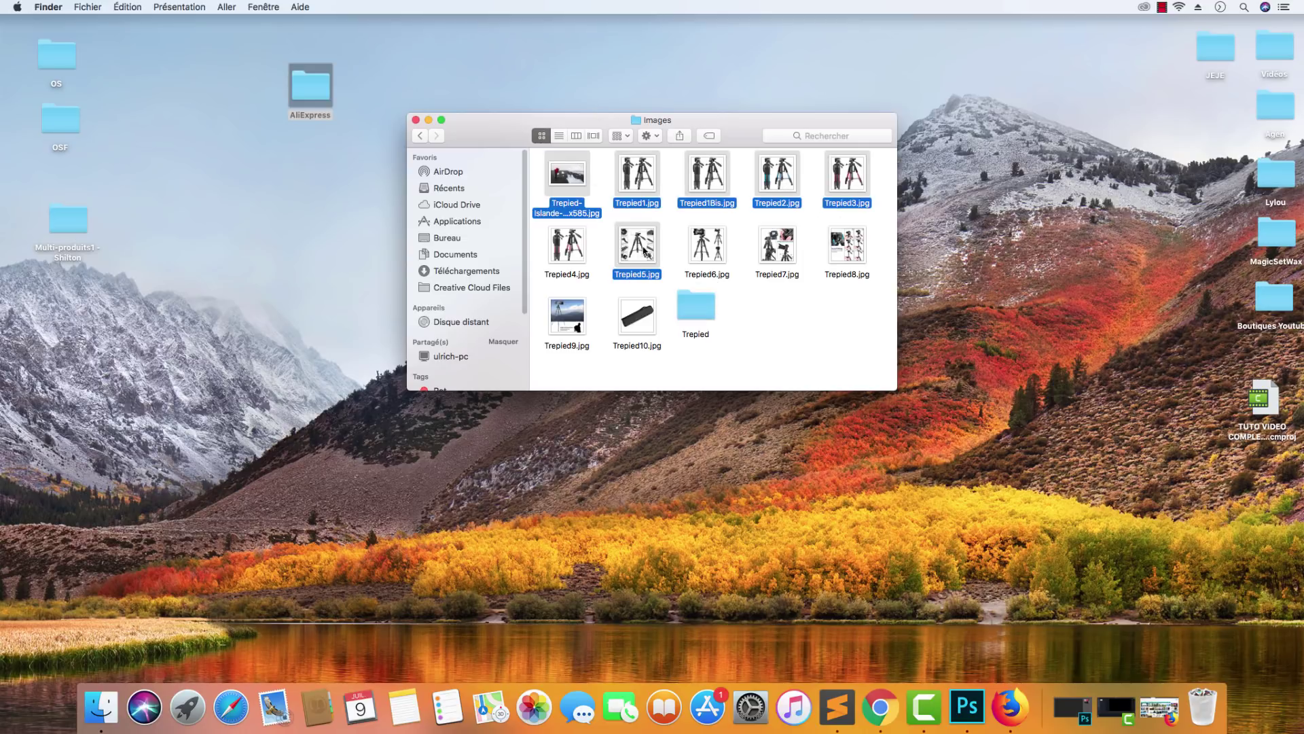
pyautogui.keyDown('super'); pyautogui.click(570, 259); pyautogui.keyUp('super')
pyautogui.keyDown('super'); pyautogui.click(696, 250); pyautogui.keyUp('super')
pyautogui.keyDown('super'); pyautogui.click(799, 254); pyautogui.keyUp('super')
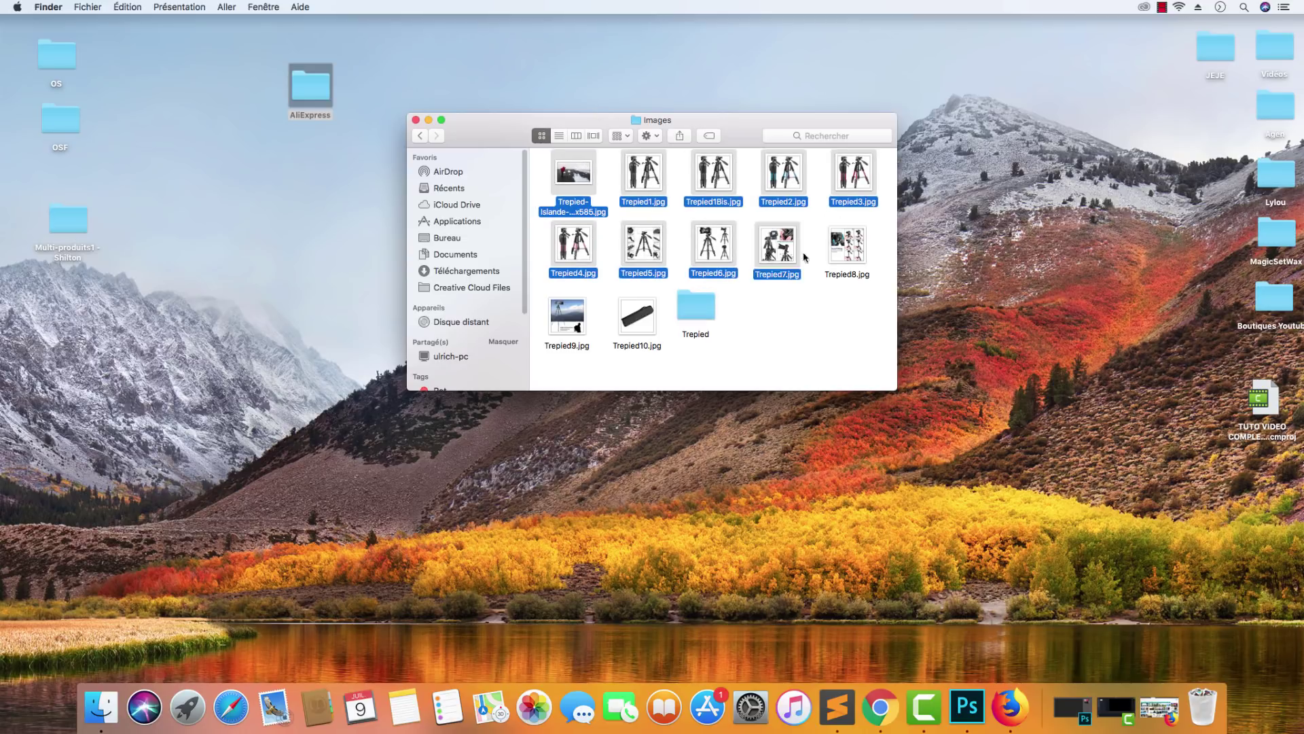
pyautogui.keyDown('super'); pyautogui.click(842, 252); pyautogui.keyUp('super')
pyautogui.keyDown('super'); pyautogui.click(590, 321); pyautogui.keyUp('super')
pyautogui.keyDown('super'); pyautogui.click(655, 323); pyautogui.keyUp('super')
pyautogui.moveTo(690, 258); pyautogui.dragTo(706, 305)
pyautogui.doubleClick(706, 306)
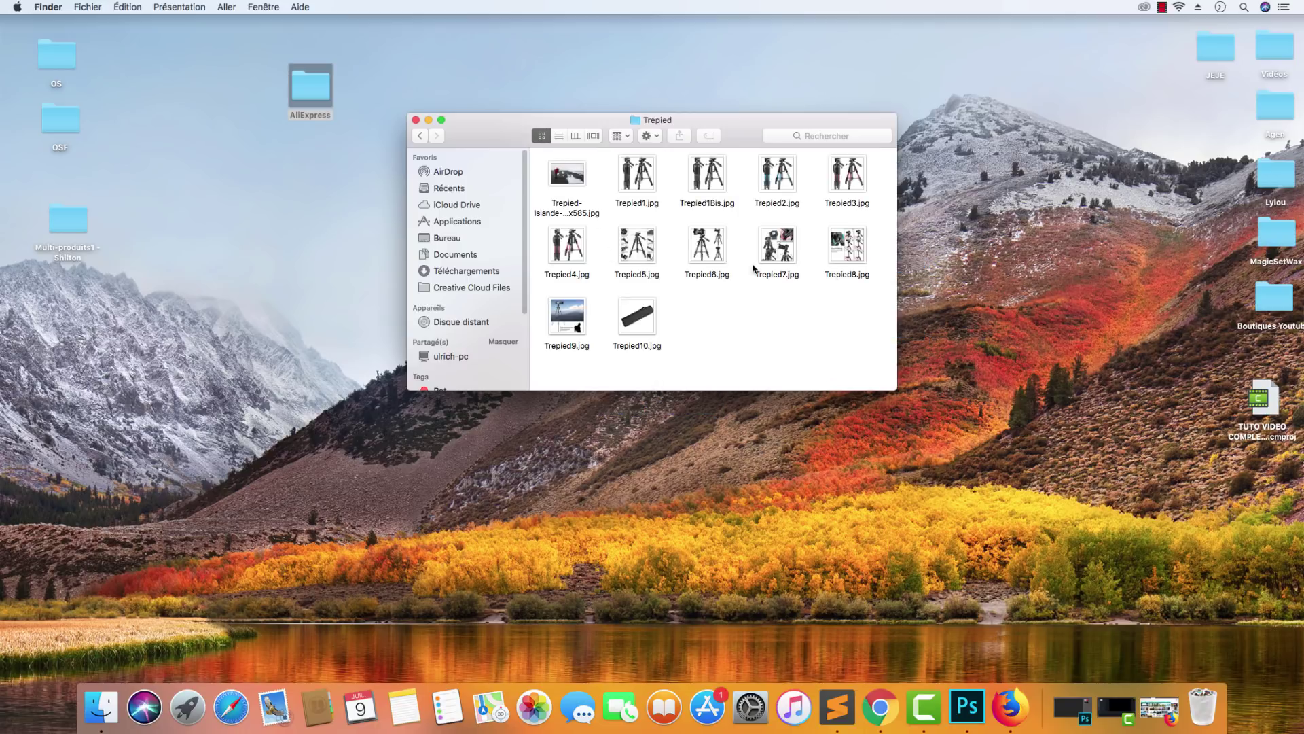
# Switch to Photoshop and create a new 800 x 800 px document at 72 ppi in RGB with a transparent background.
pyautogui.click(972, 708)
pyautogui.click(123, 7)
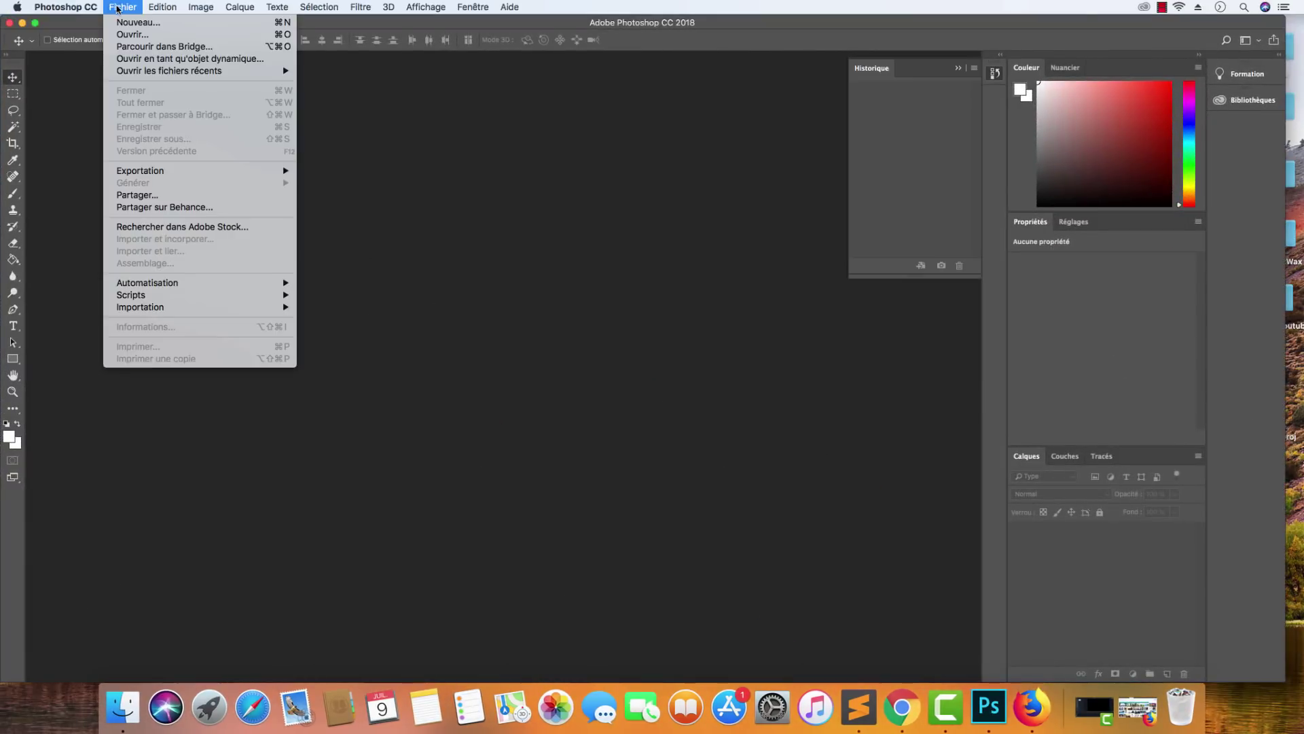
pyautogui.click(131, 26)
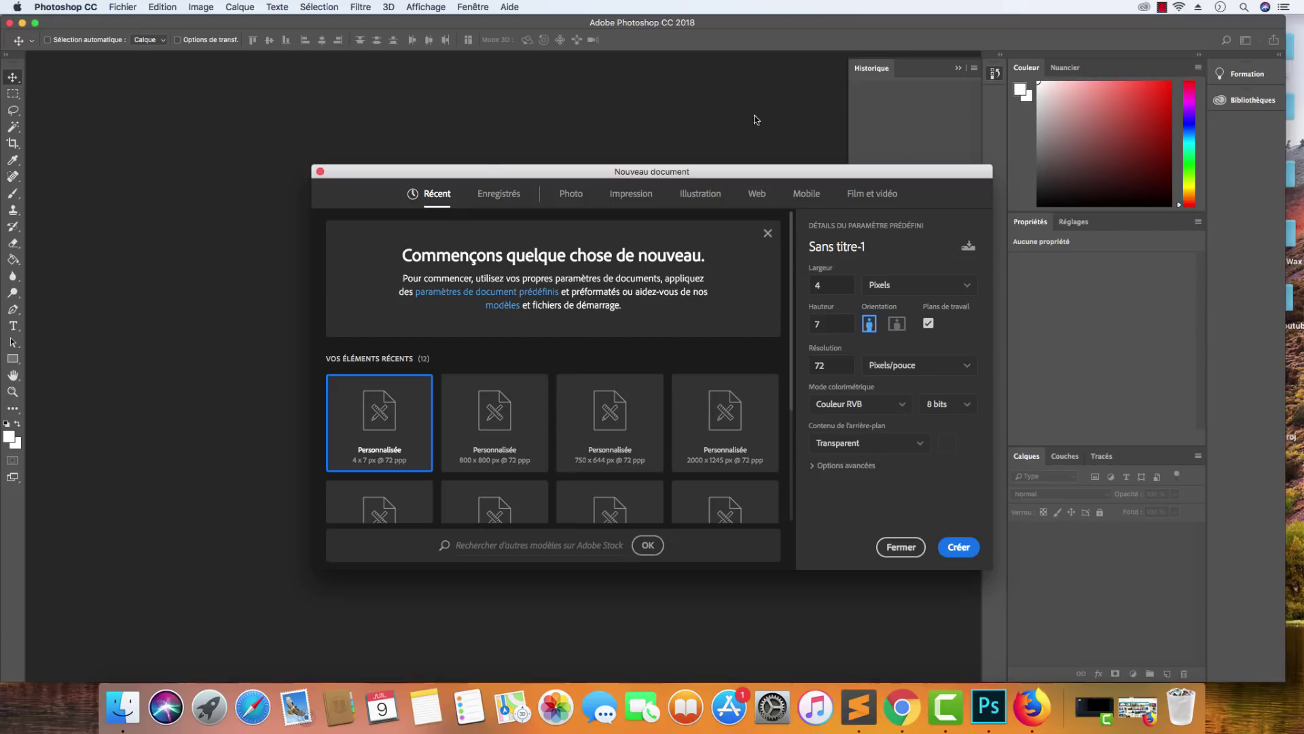
pyautogui.click(837, 287)
pyautogui.press('Tab')
pyautogui.press('Tab')
pyautogui.click(958, 549)
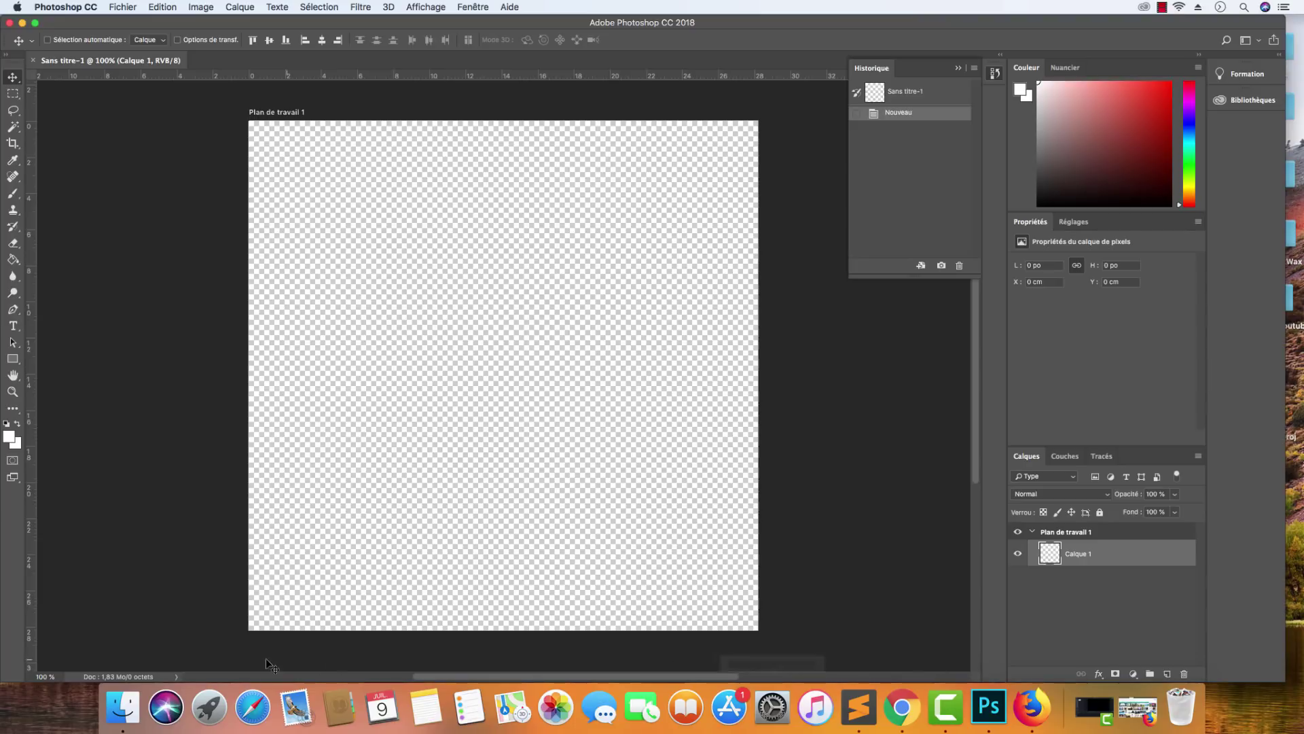
# Switch to Firefox and examine the tripod pictures in the Neewer product description on AliExpress, ending back in Photoshop.
pyautogui.click(126, 707)
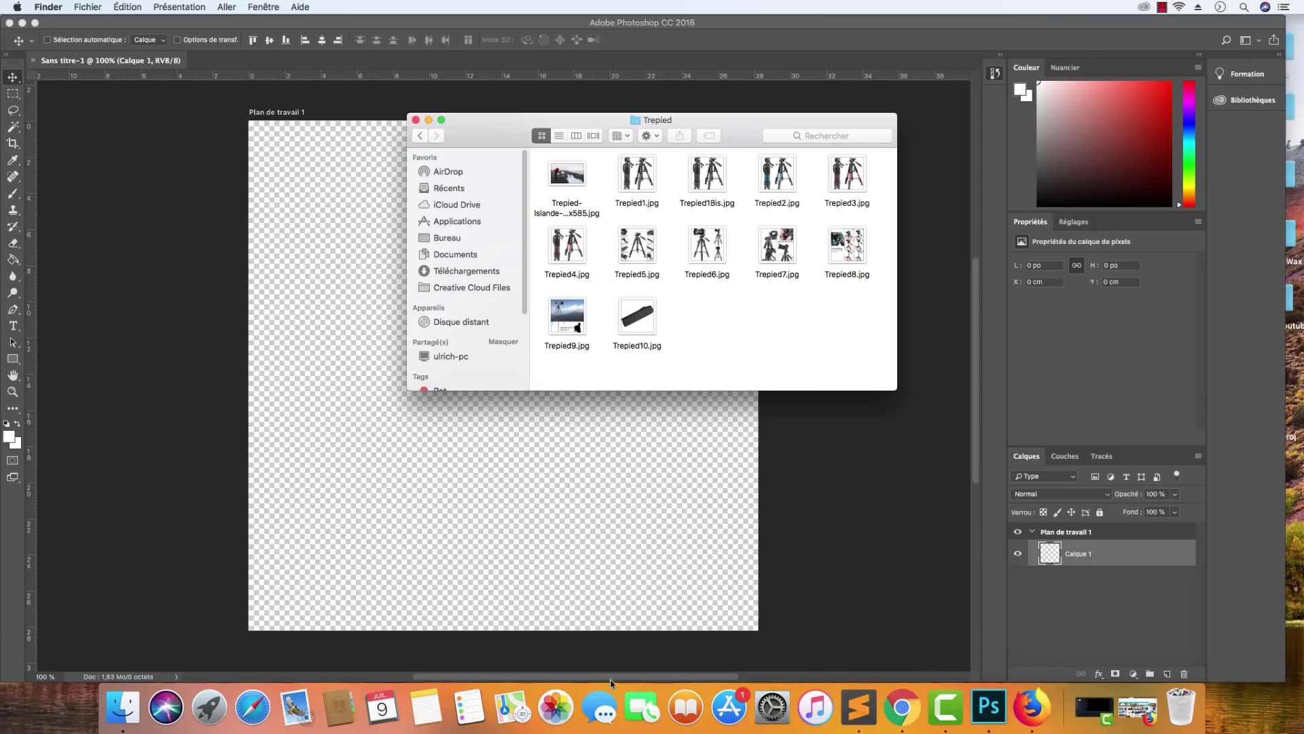
pyautogui.click(1031, 708)
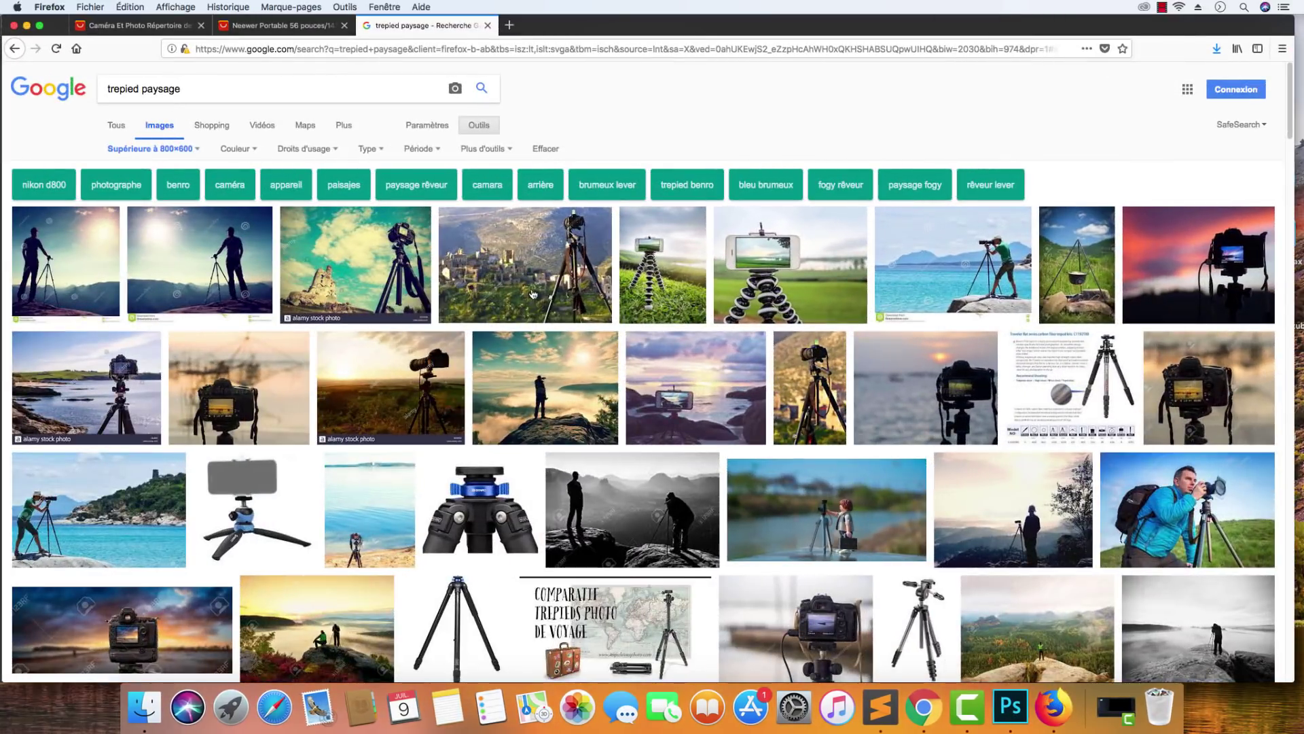
pyautogui.click(281, 25)
pyautogui.scroll(-20, 543, 394)
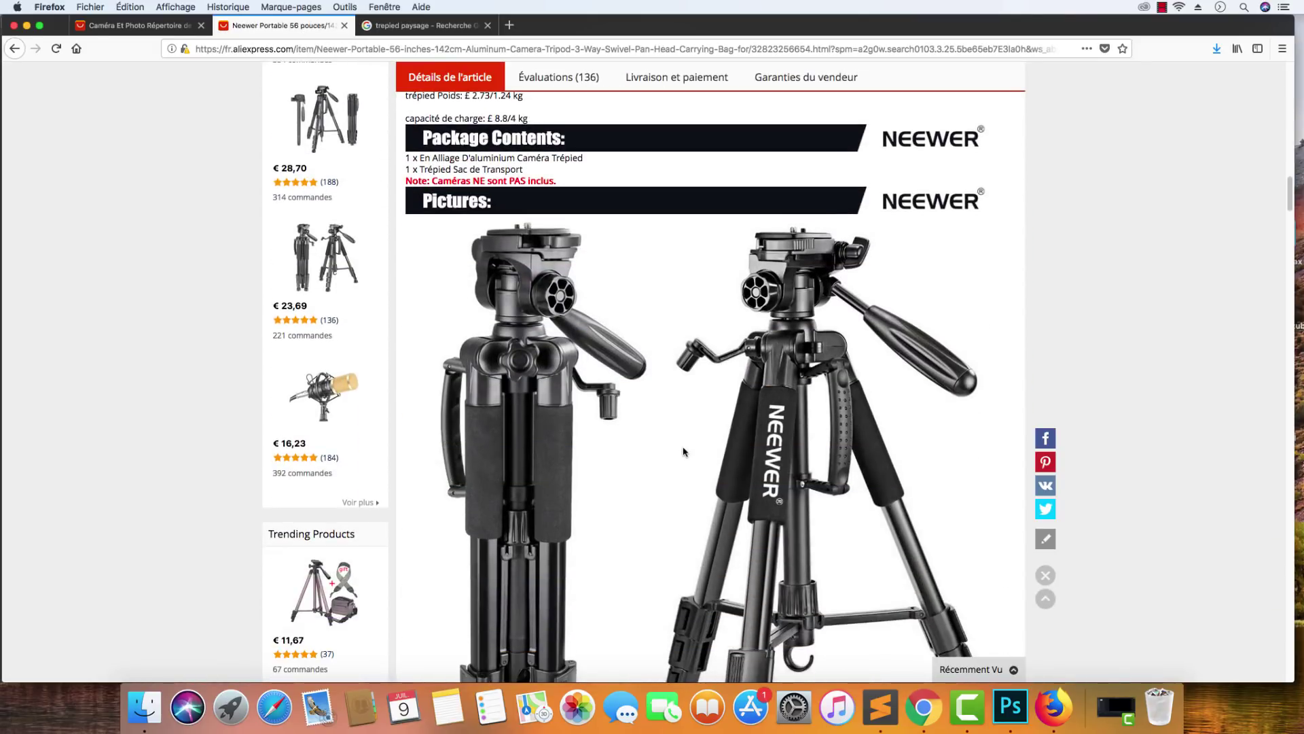
pyautogui.click(1025, 714)
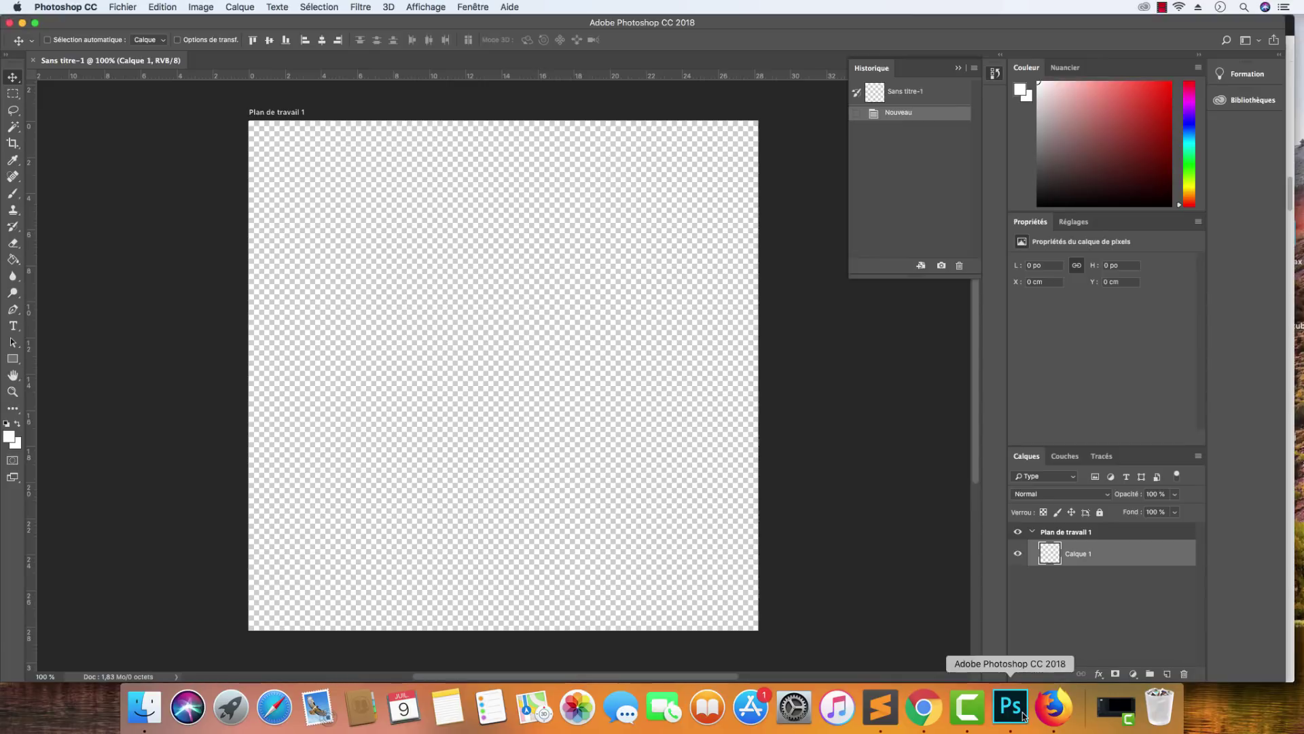
# Open Trepied1.jpg from the Trepied folder as a separate document in Photoshop, keeping its embedded colour profile.
pyautogui.click(148, 707)
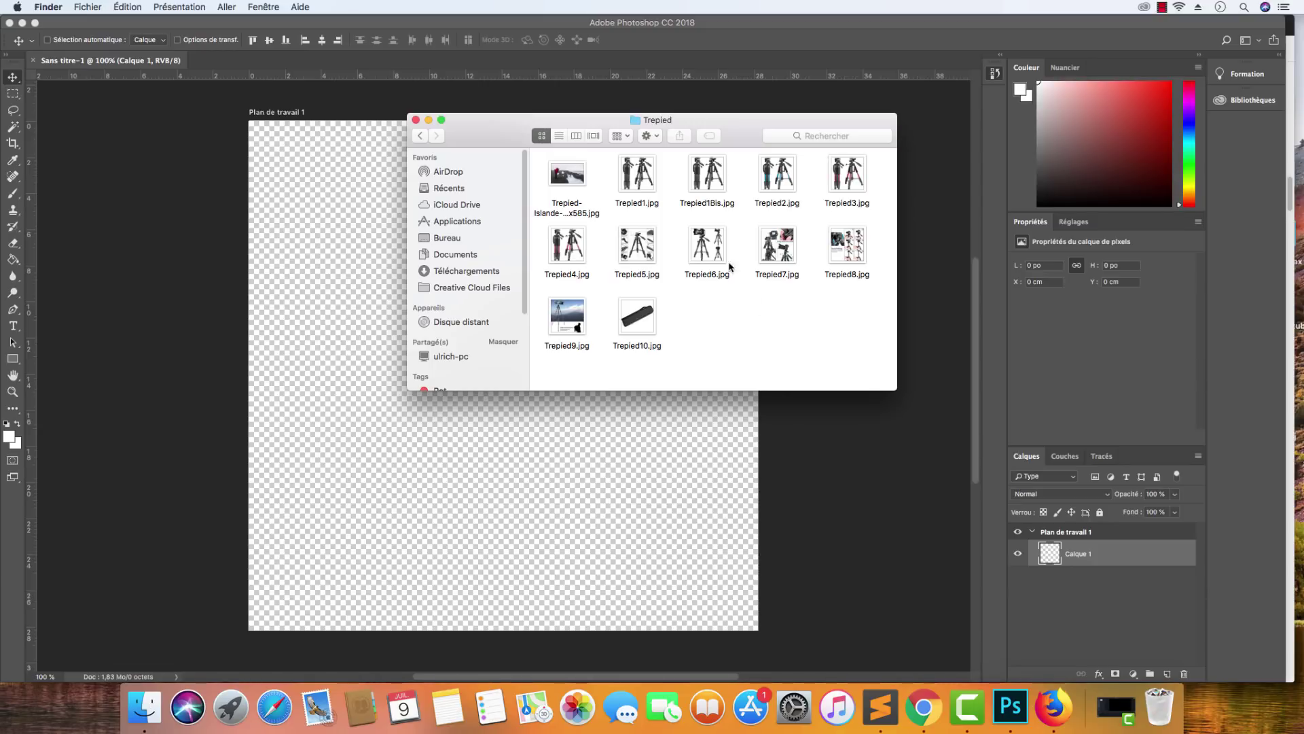
pyautogui.click(652, 176)
pyautogui.moveTo(643, 176); pyautogui.dragTo(544, 50)
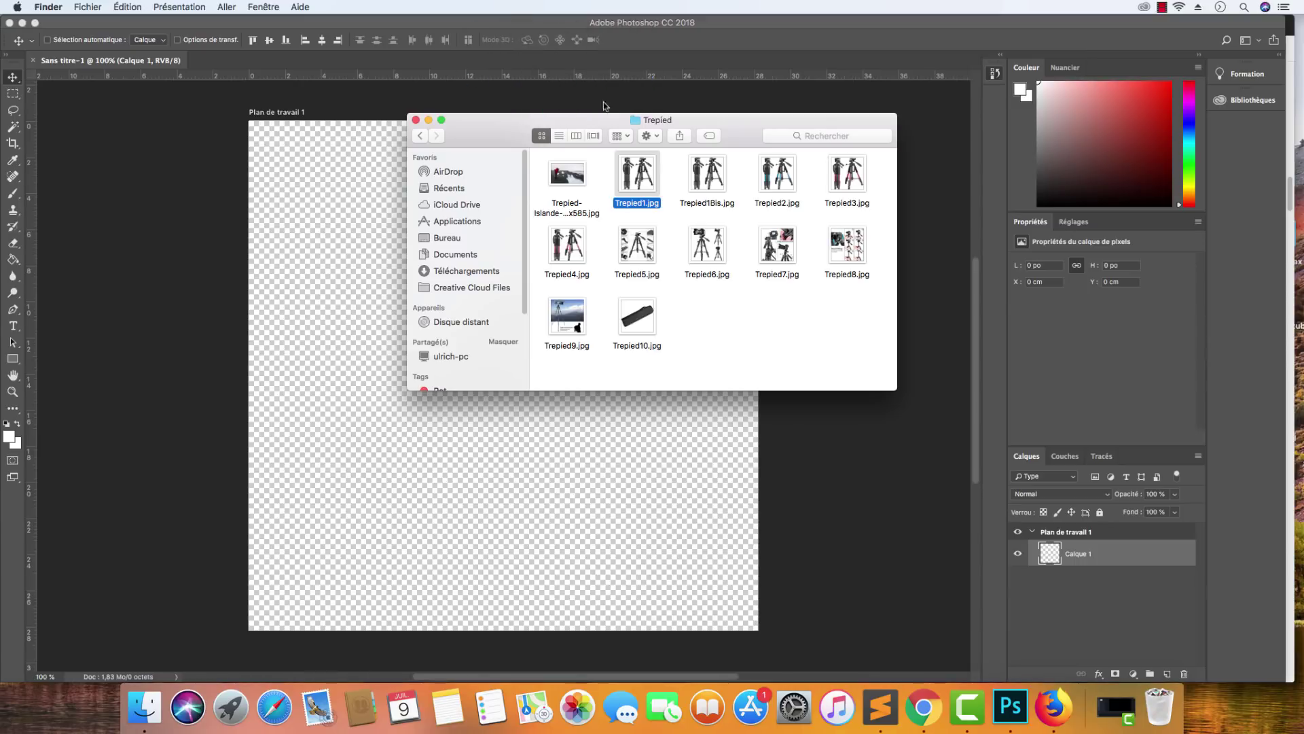
pyautogui.moveTo(640, 180); pyautogui.dragTo(1017, 713)
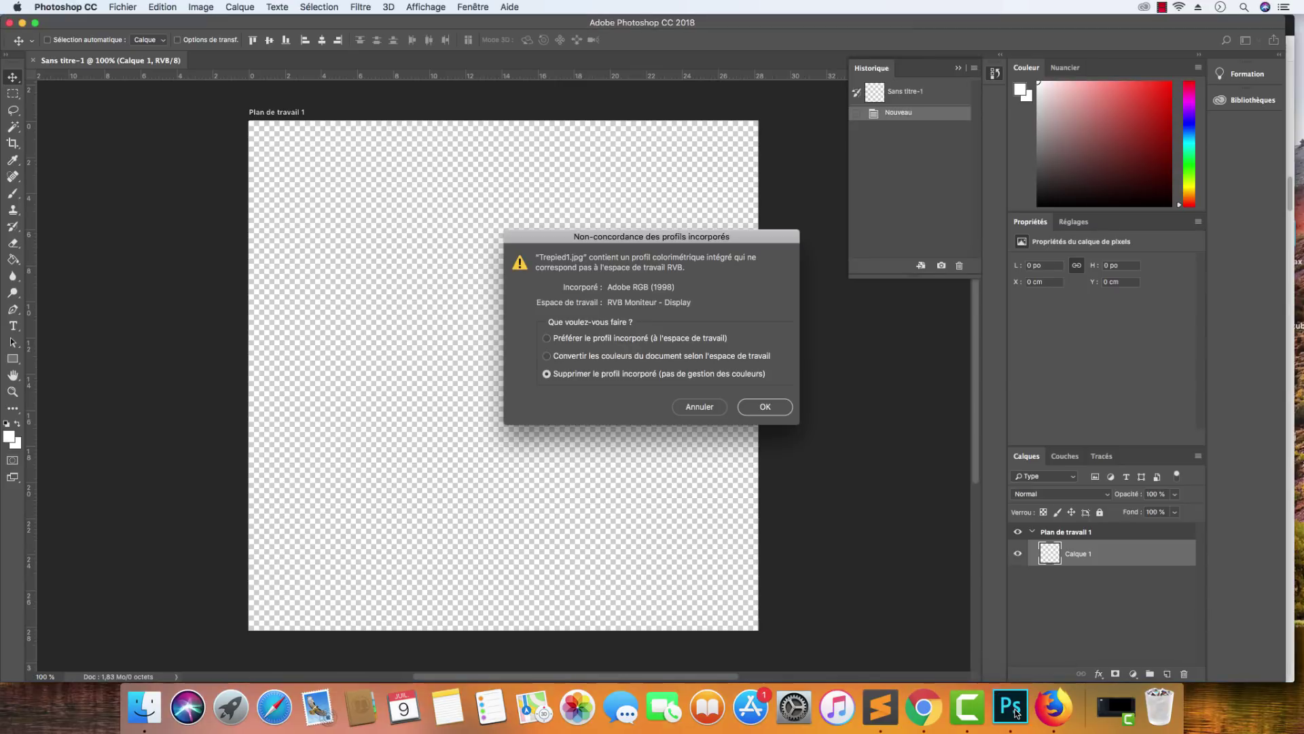
pyautogui.click(591, 338)
pyautogui.click(764, 407)
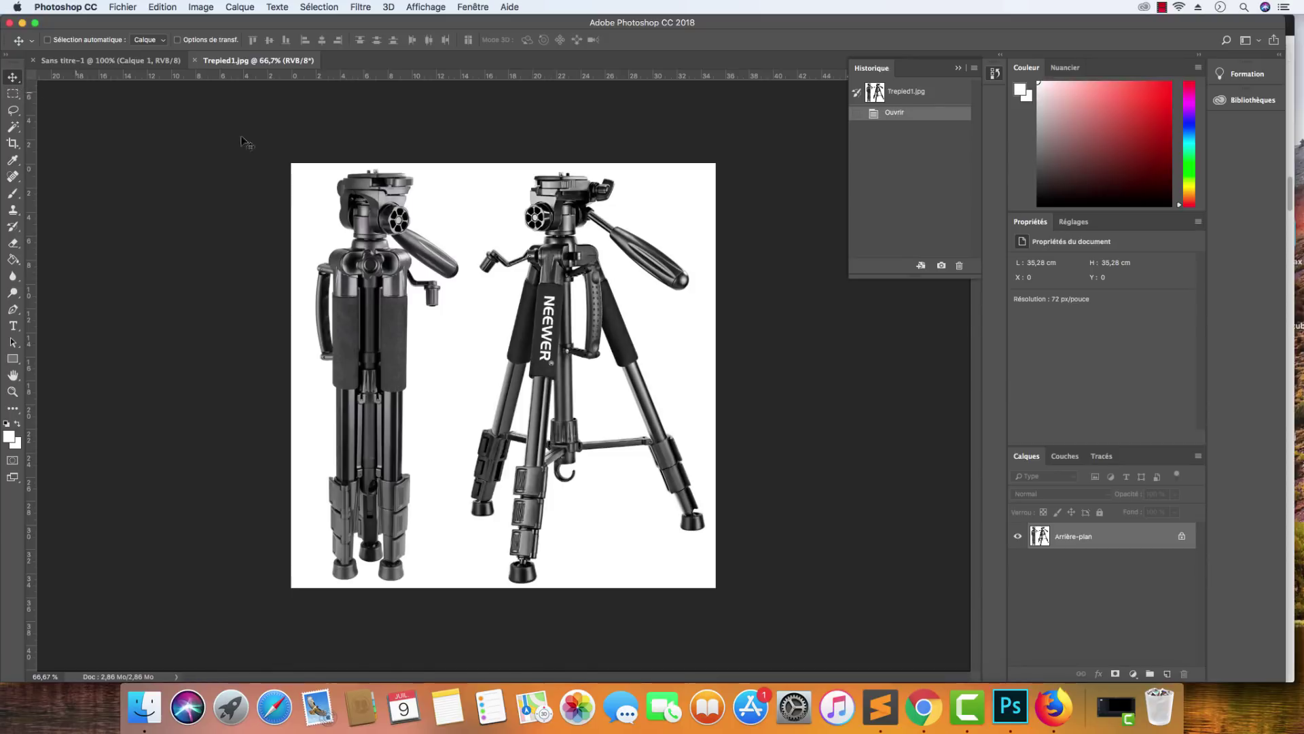
# Copy the Trepied1.jpg image into the Sans titre-1 document as a new layer and position it over the artboard.
pyautogui.click(378, 180)
pyautogui.moveTo(379, 181); pyautogui.dragTo(136, 62)
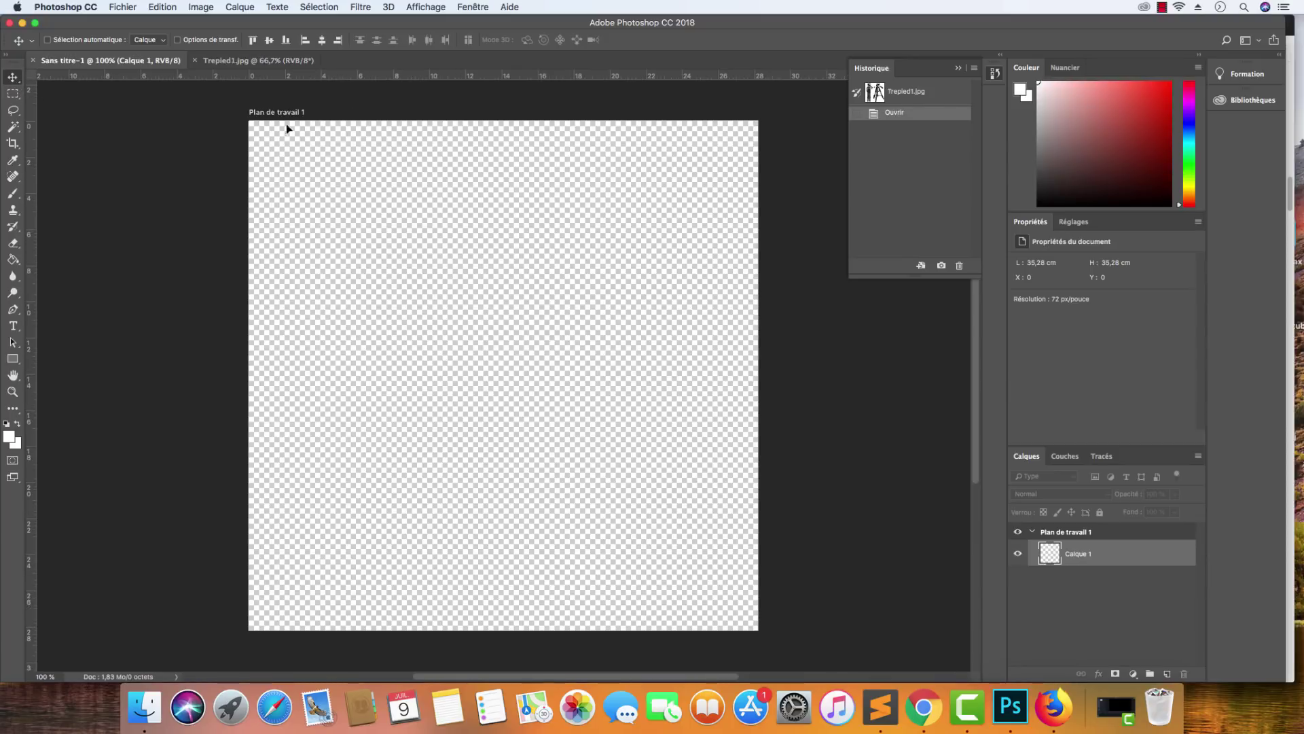
pyautogui.moveTo(286, 123); pyautogui.dragTo(292, 129)
pyautogui.moveTo(392, 161); pyautogui.dragTo(571, 401)
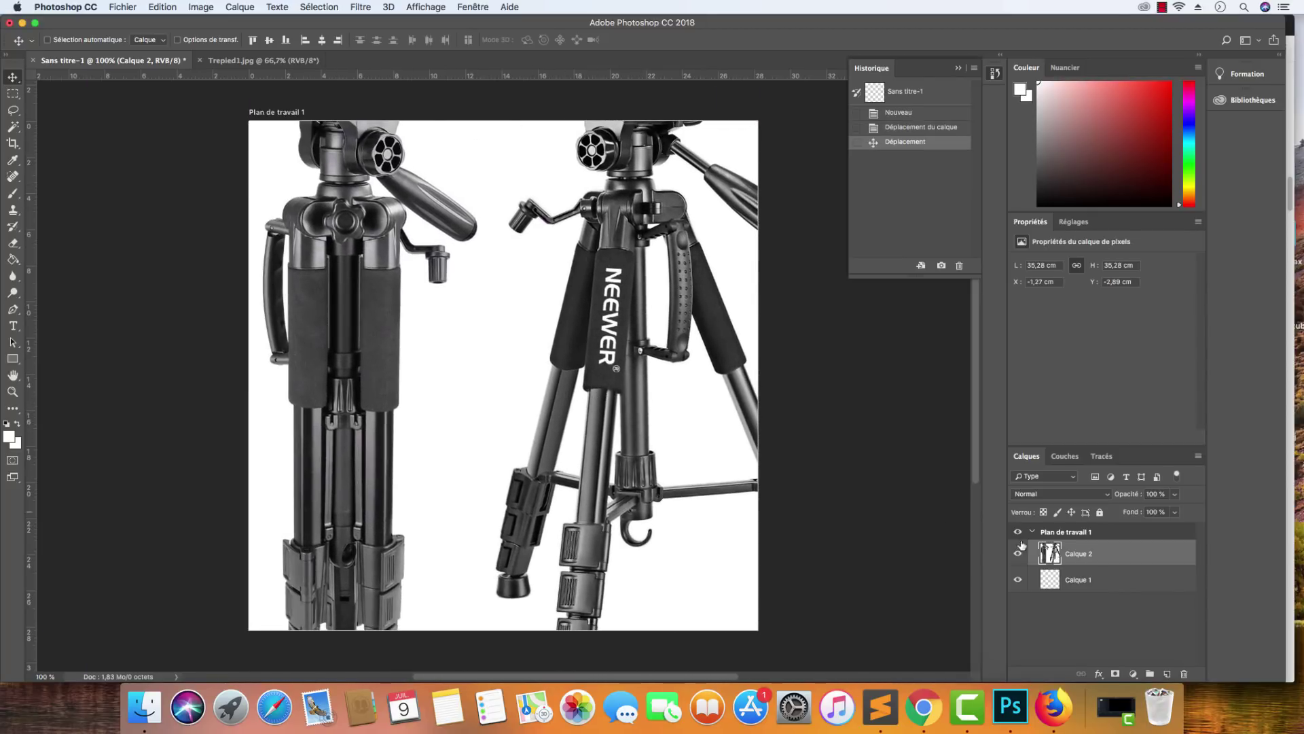
pyautogui.click(1085, 579)
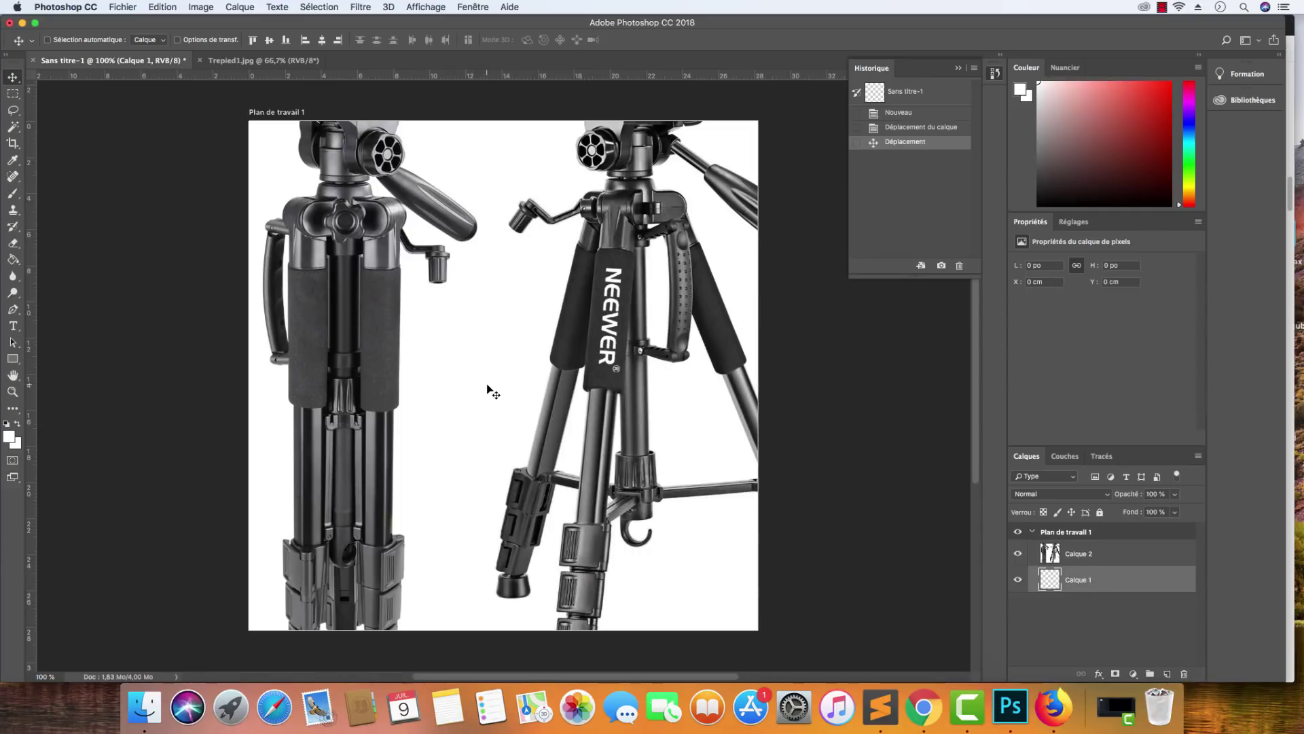
pyautogui.hscroll(2, 488, 389)
pyautogui.scroll(-5, 488, 381)
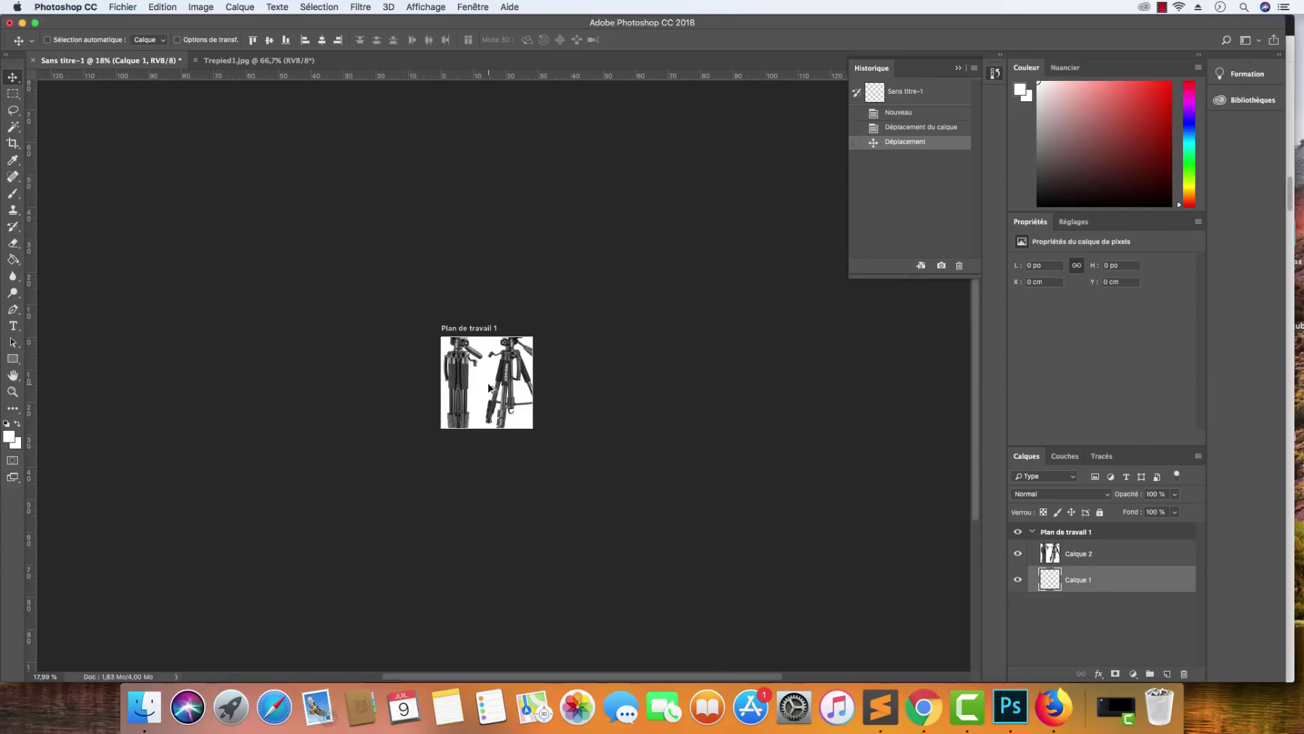
pyautogui.scroll(3, 487, 381)
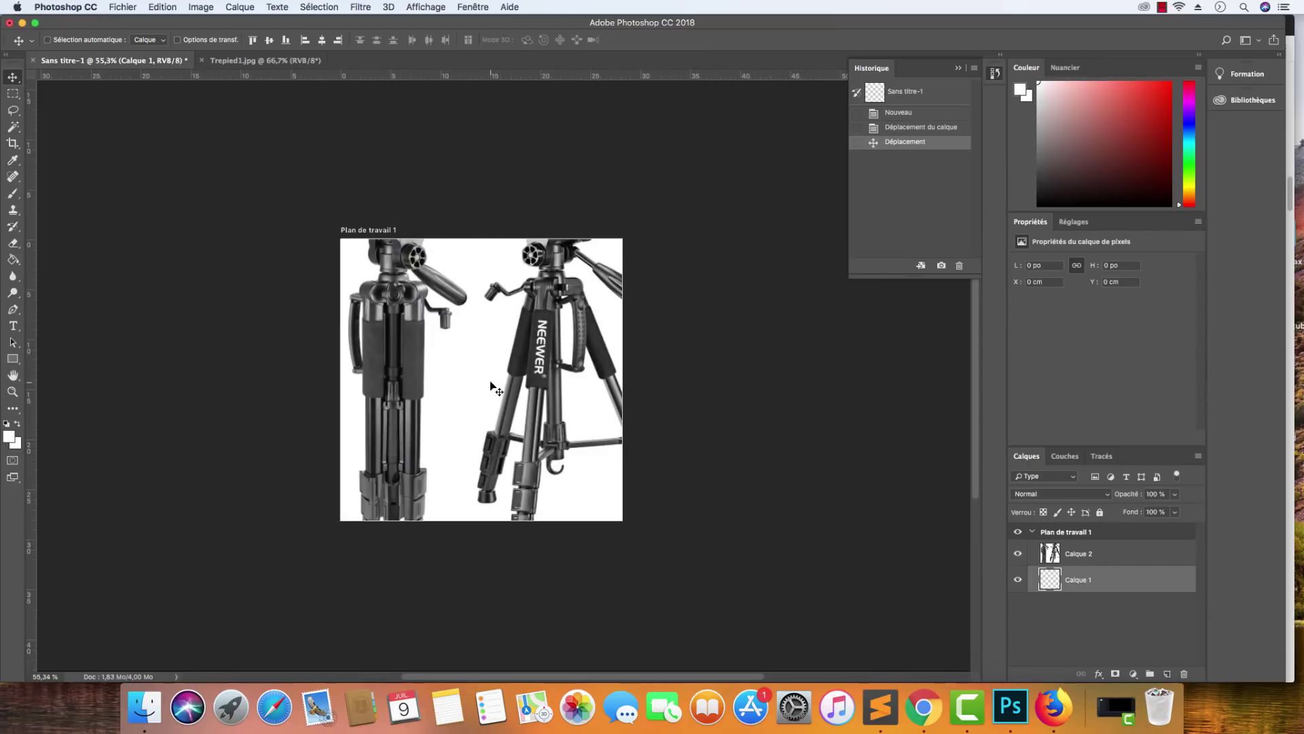
pyautogui.press('super+t')
pyautogui.click(747, 235)
pyautogui.click(1092, 551)
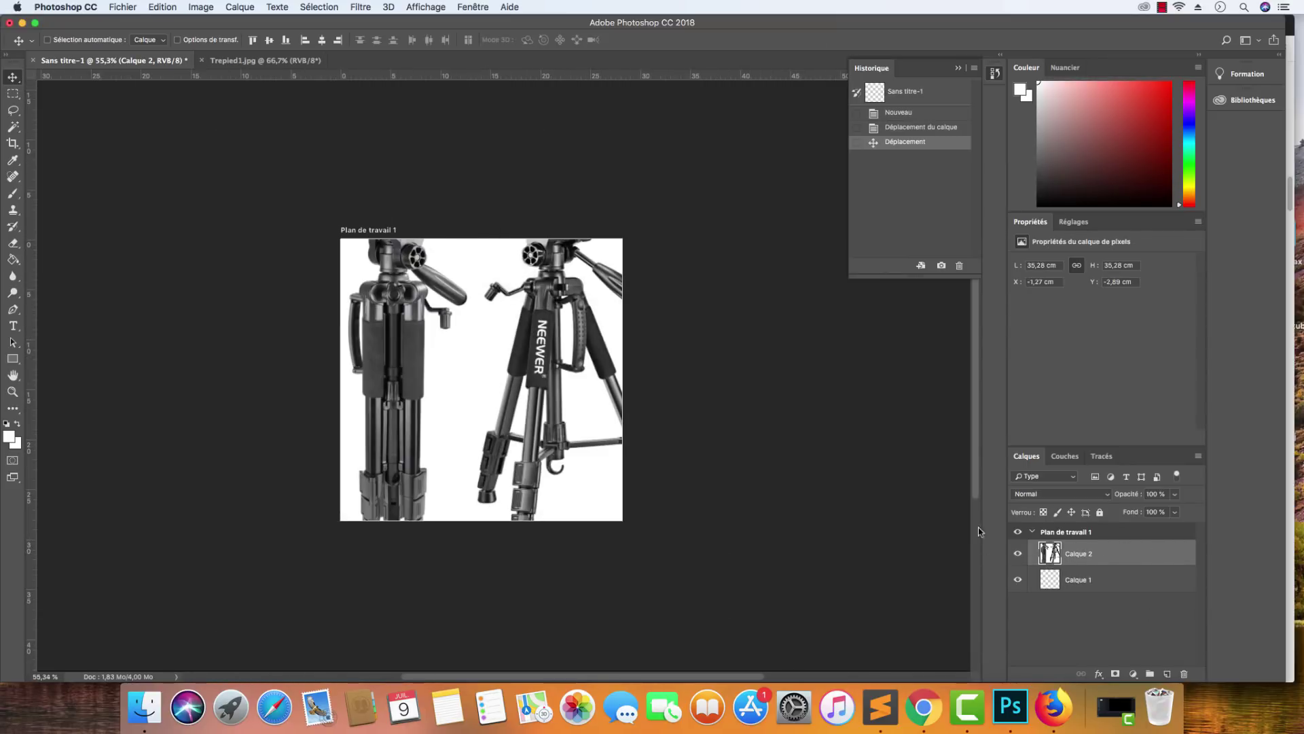
pyautogui.click(1115, 582)
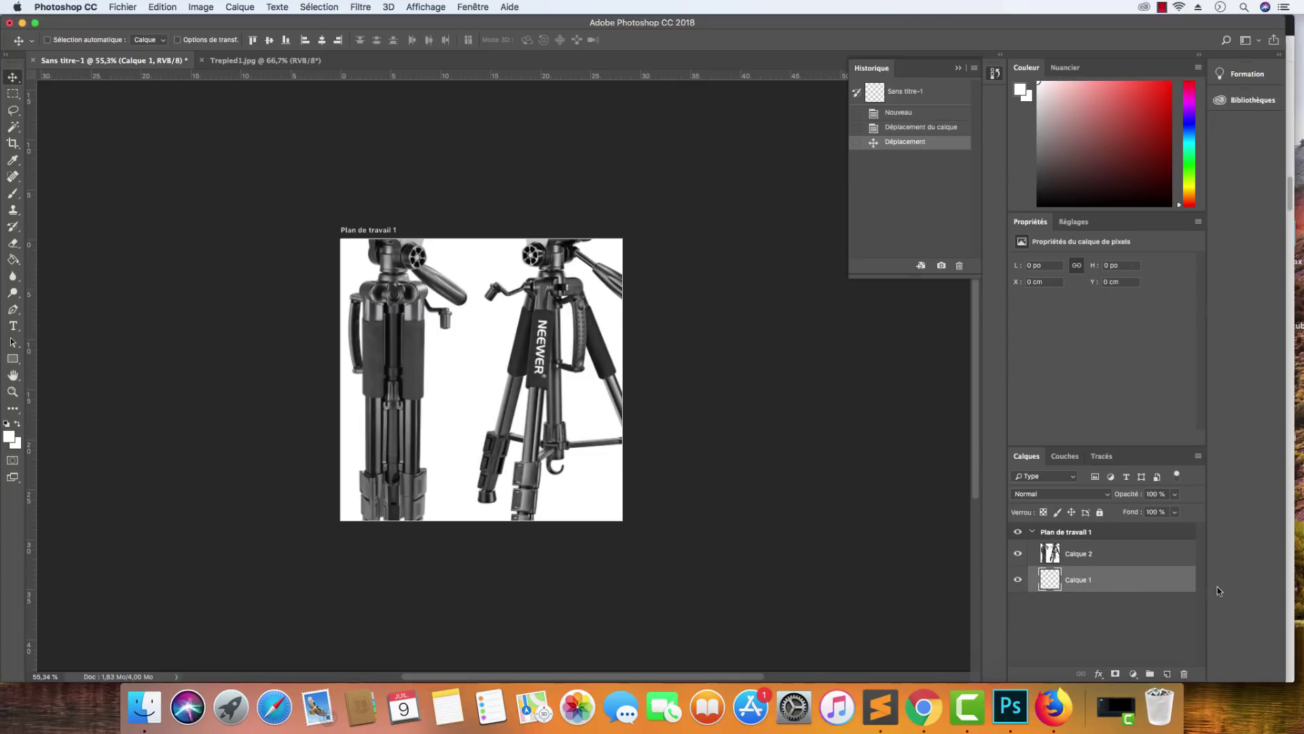
# Scale Calque 2 proportionally to about 81% and position it so that both tripods fit inside the artboard.
pyautogui.click(1160, 559)
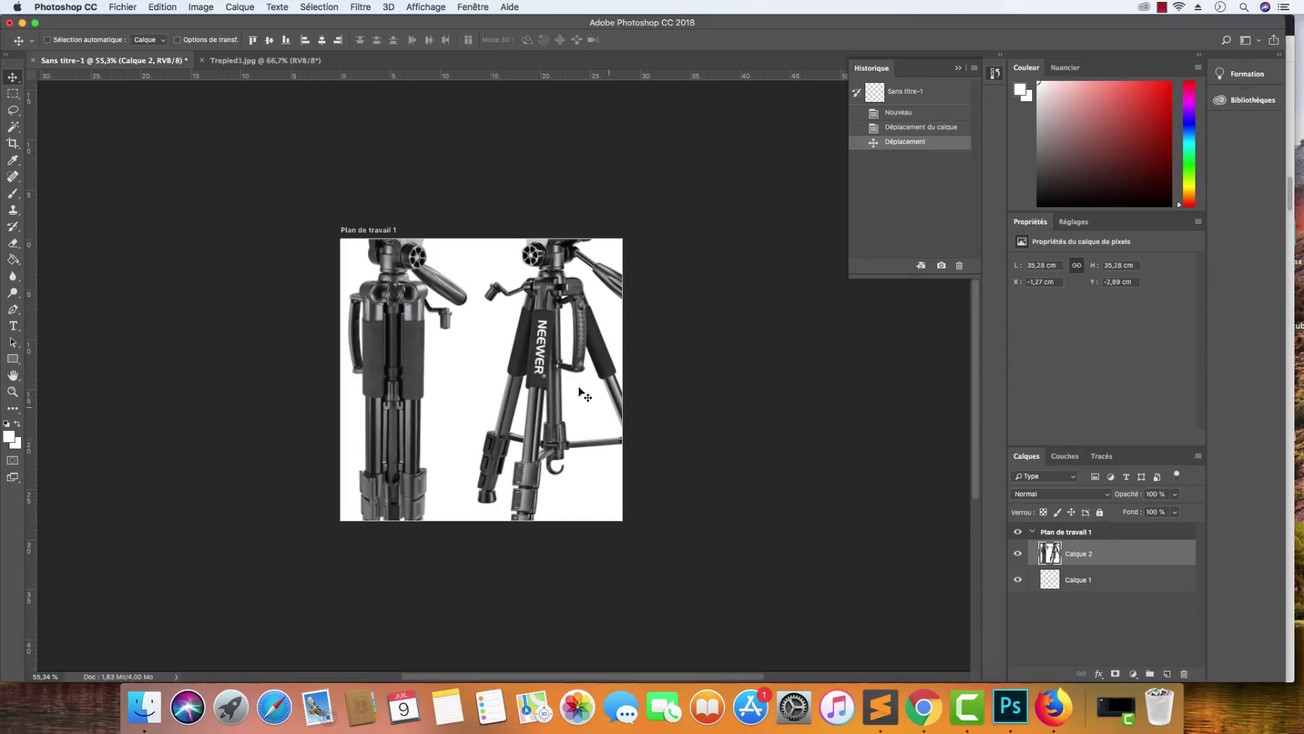
pyautogui.press('super+t')
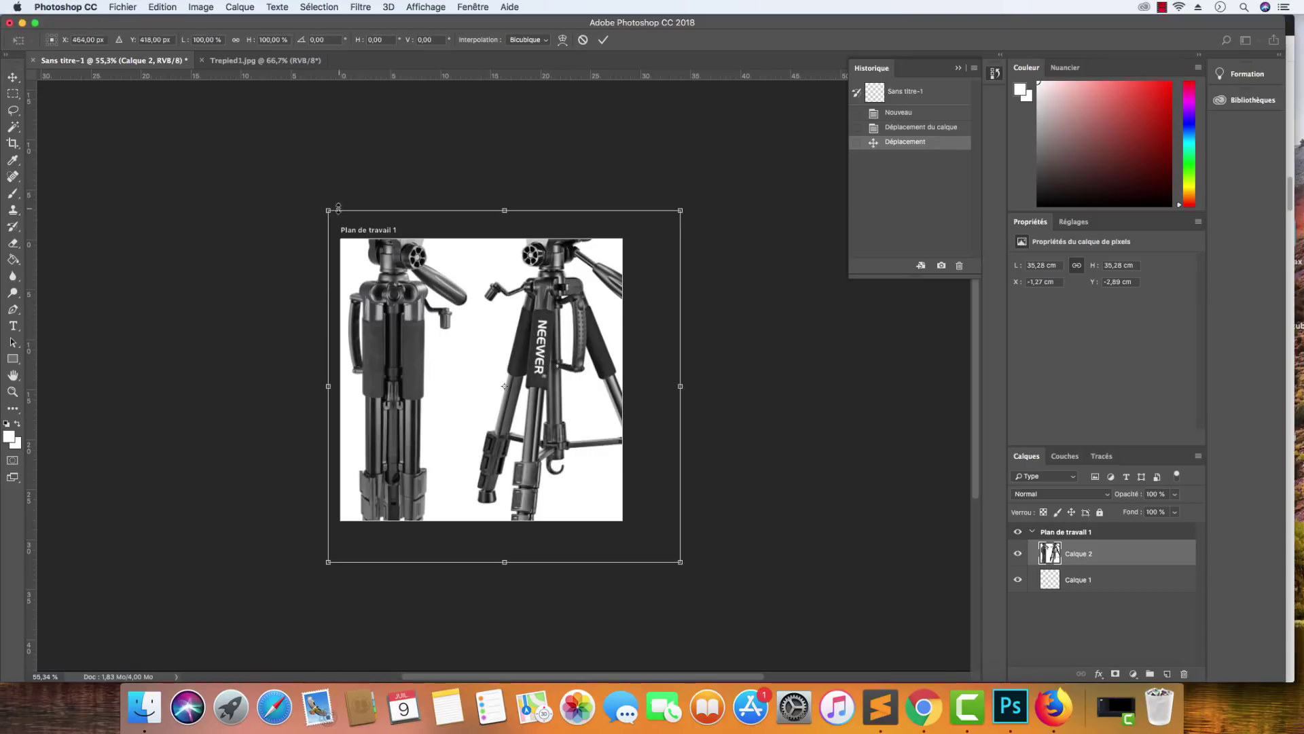
pyautogui.moveTo(328, 209); pyautogui.dragTo(334, 216)
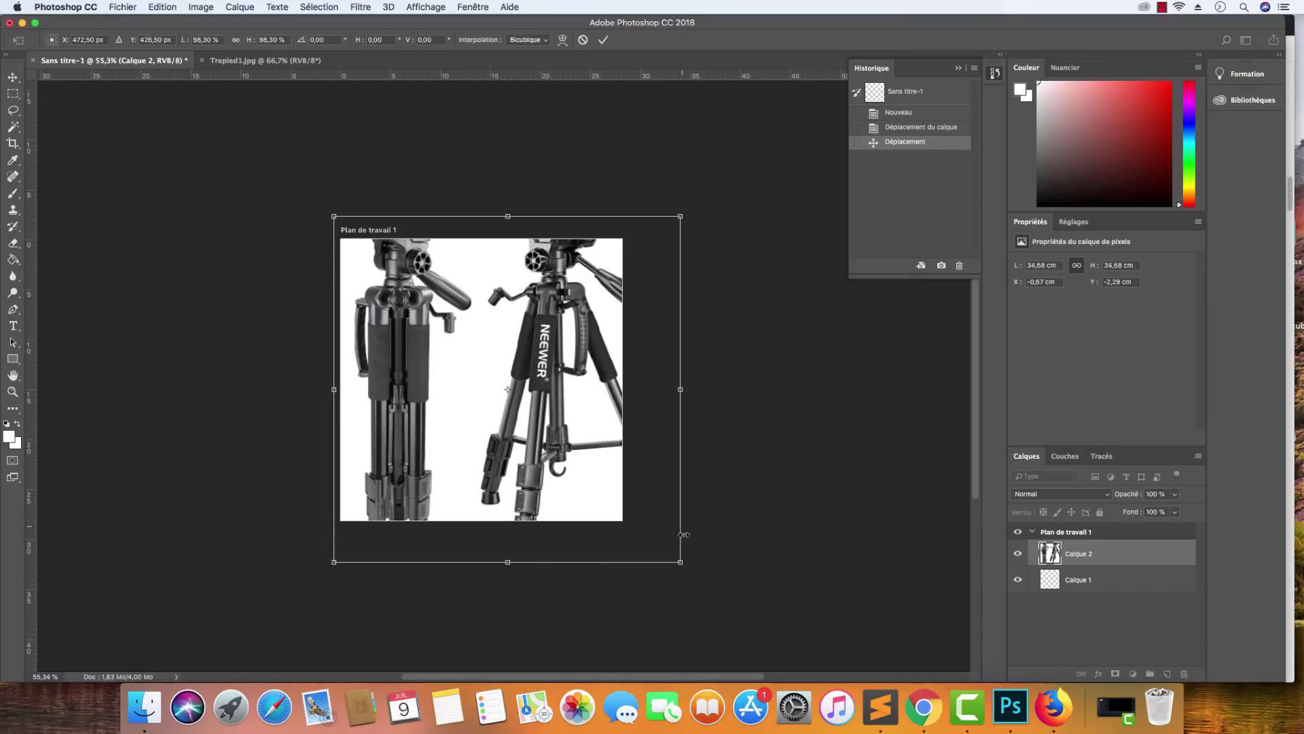
pyautogui.moveTo(681, 561); pyautogui.dragTo(627, 508)
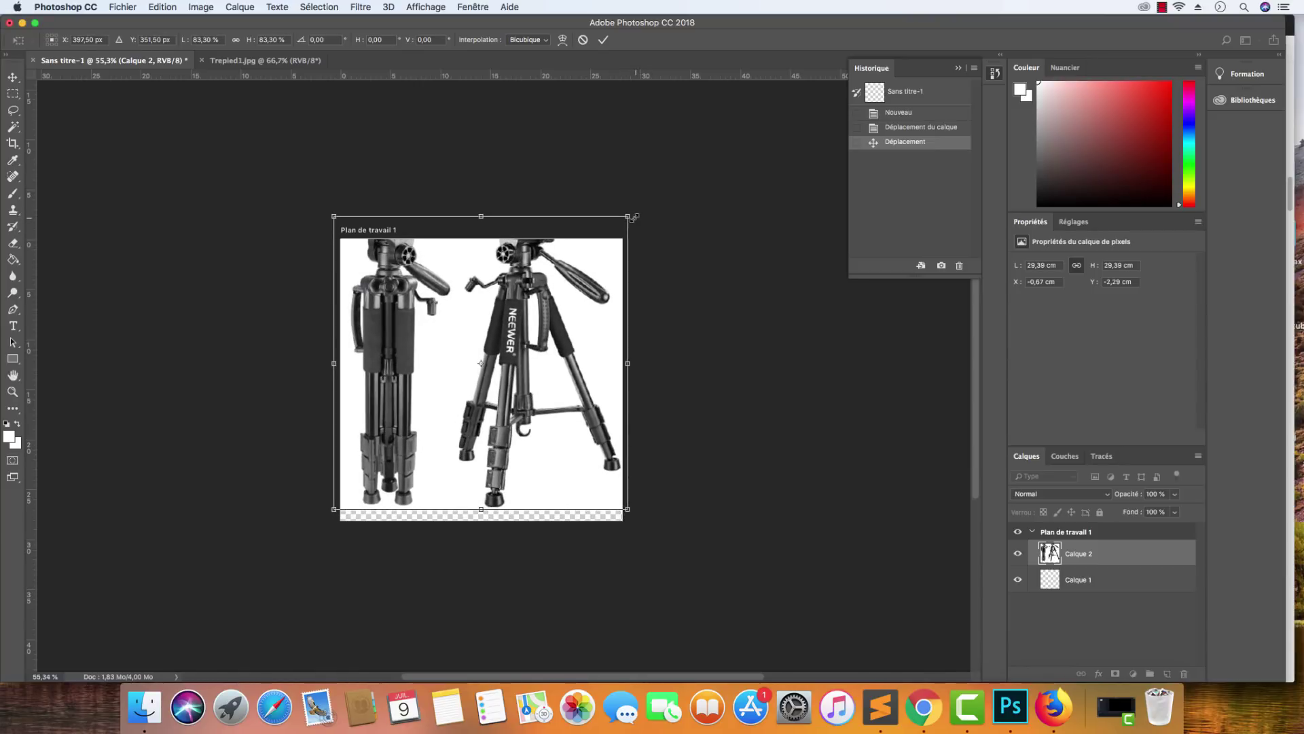
pyautogui.moveTo(634, 217); pyautogui.dragTo(608, 234)
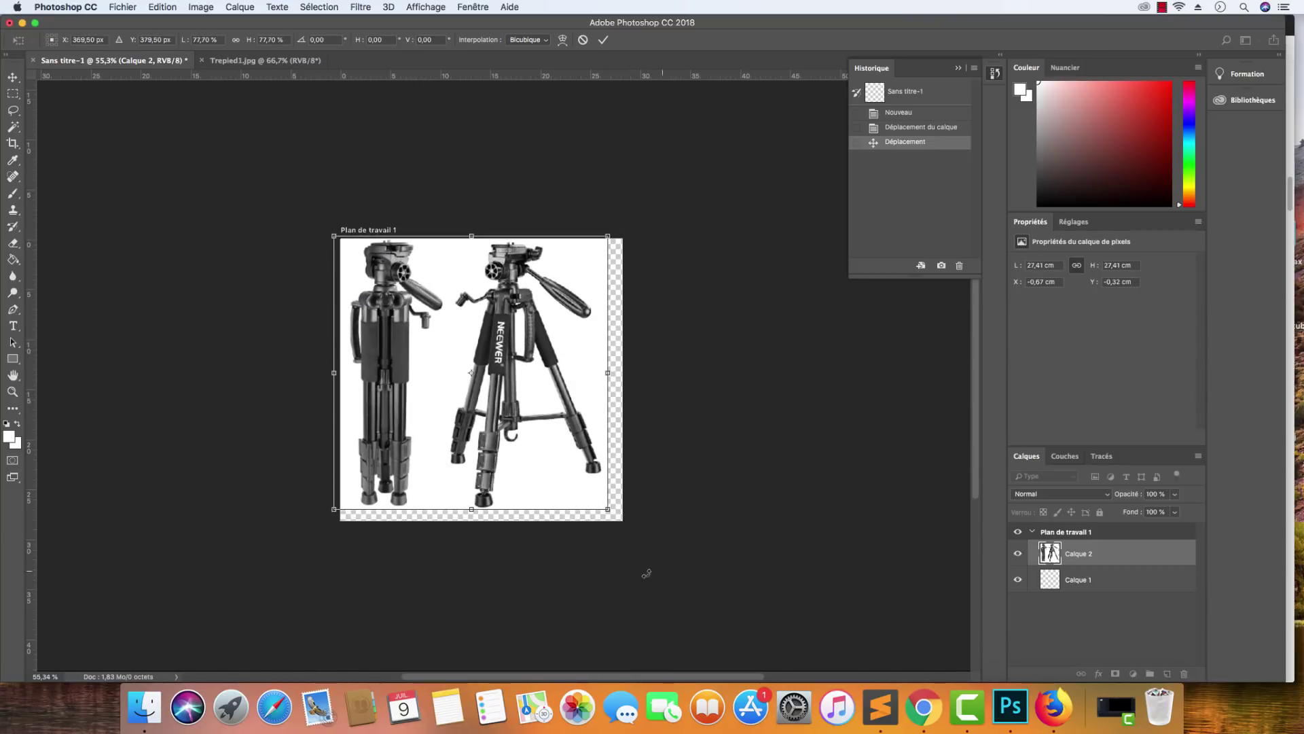
pyautogui.moveTo(609, 508); pyautogui.dragTo(619, 518)
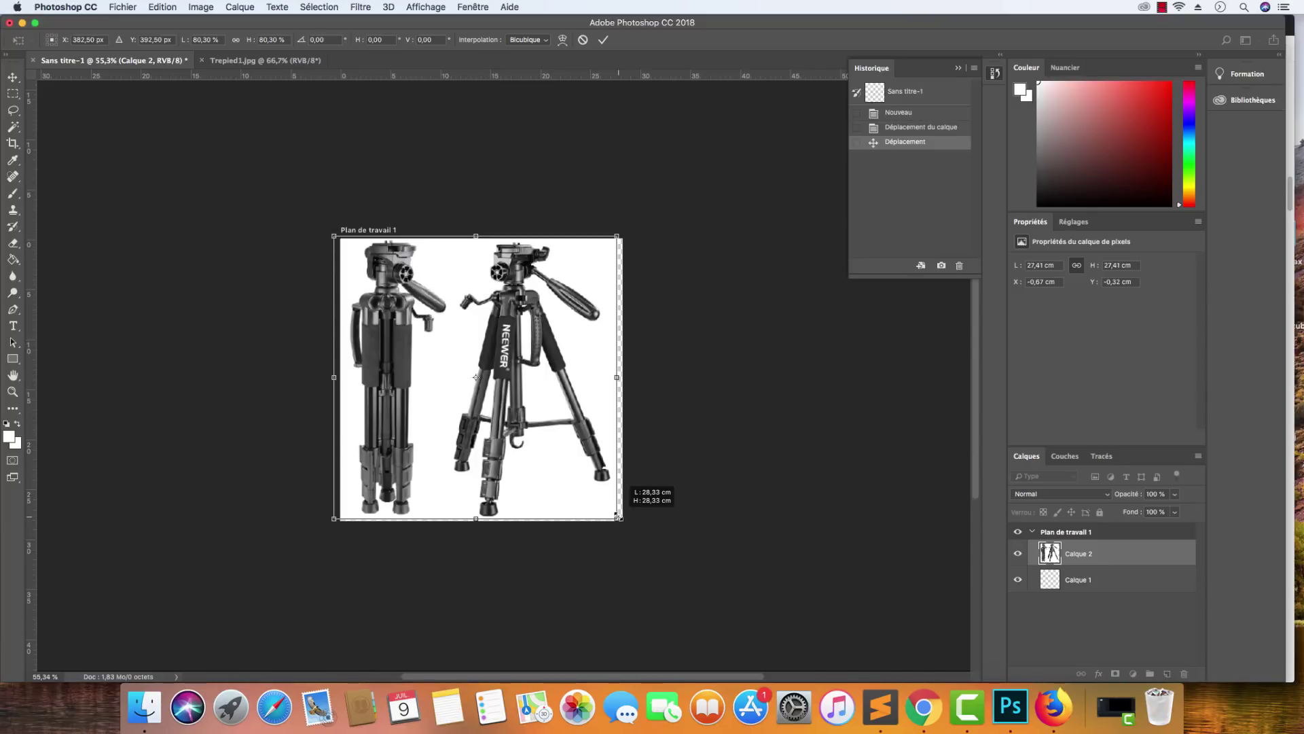
pyautogui.moveTo(618, 518)
pyautogui.mouseDown()
pyautogui.moveTo(592, 499)
pyautogui.moveTo(615, 523)
pyautogui.mouseUp()
pyautogui.moveTo(547, 387); pyautogui.dragTo(549, 389)
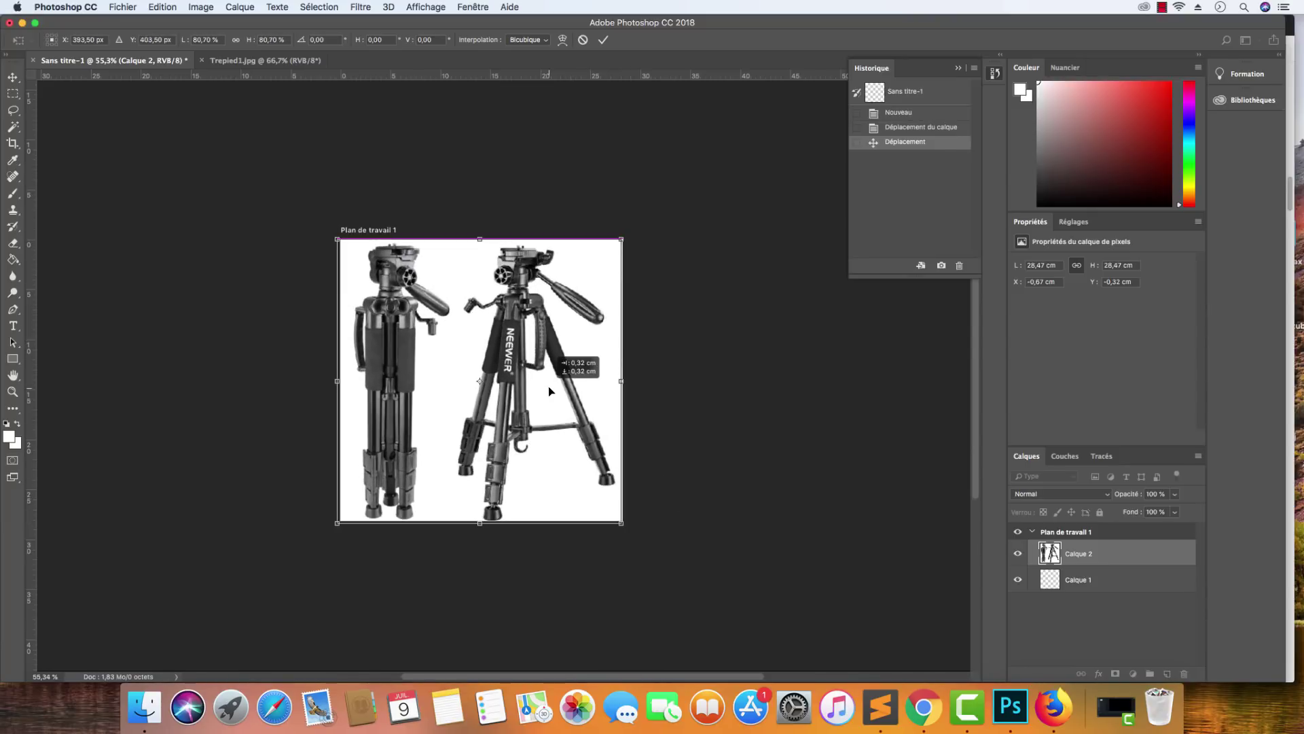
pyautogui.press('Return')
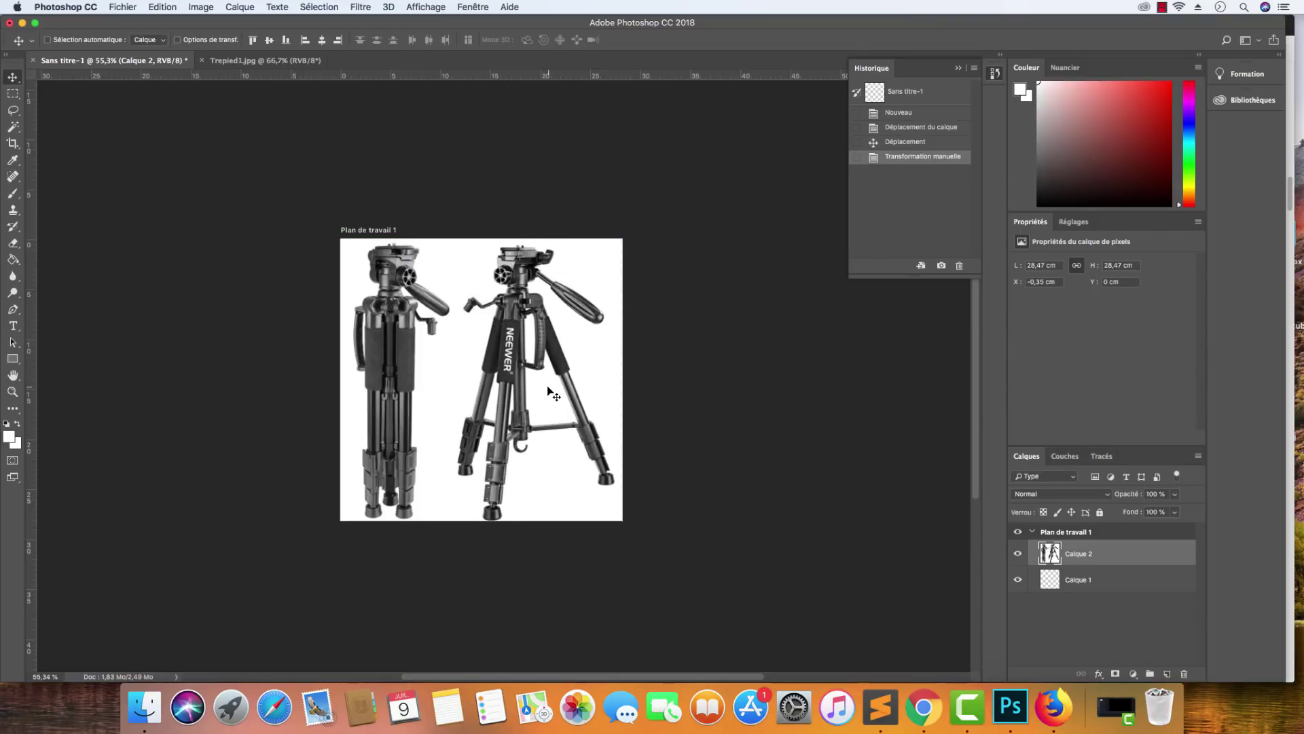
# Shrink the tripod layer to about 27.9 cm square and align it with the artboard's upper and right edges.
pyautogui.hotkey('ctrl', 't')
pyautogui.moveTo(621, 521); pyautogui.dragTo(619, 520)
pyautogui.moveTo(604, 467); pyautogui.dragTo(598, 457)
pyautogui.press('Return')
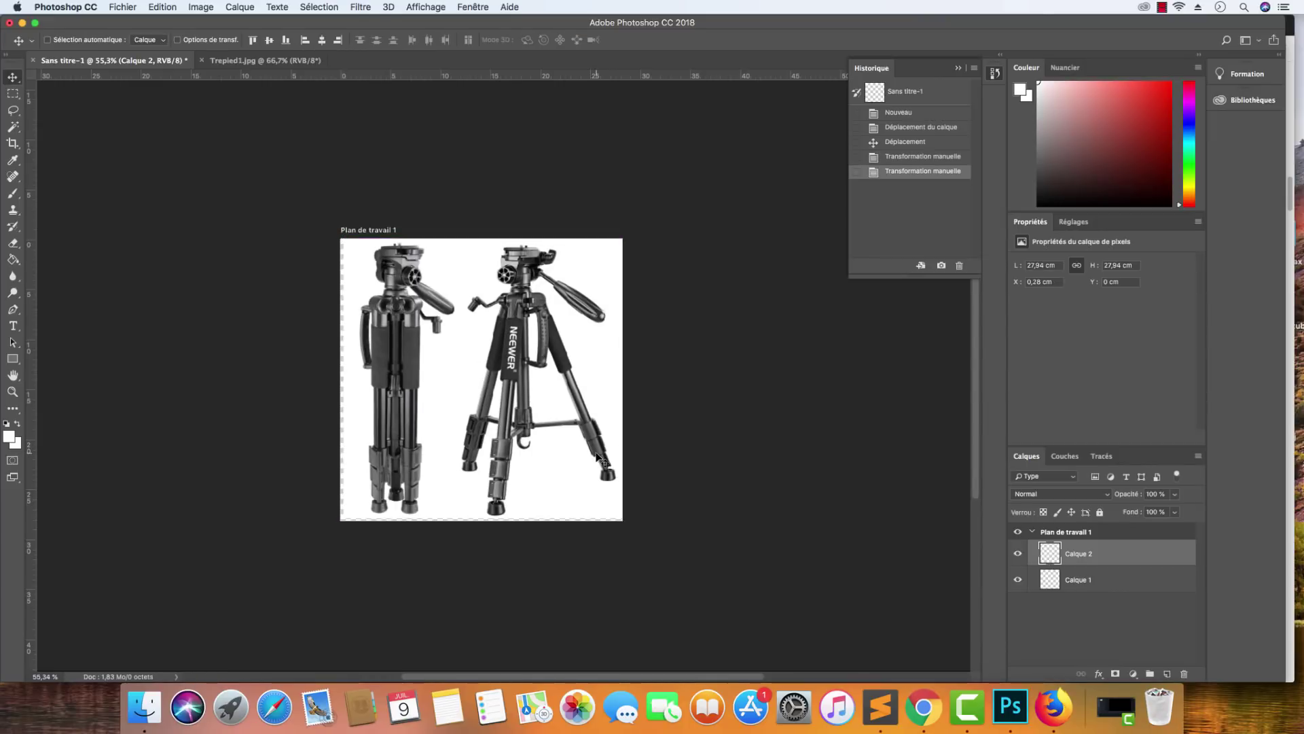
# Fill the background layer Calque 1 with white using the Paint Bucket, then return to the Move tool.
pyautogui.hotkey('ctrl', '0')
pyautogui.scroll(5, 598, 336)
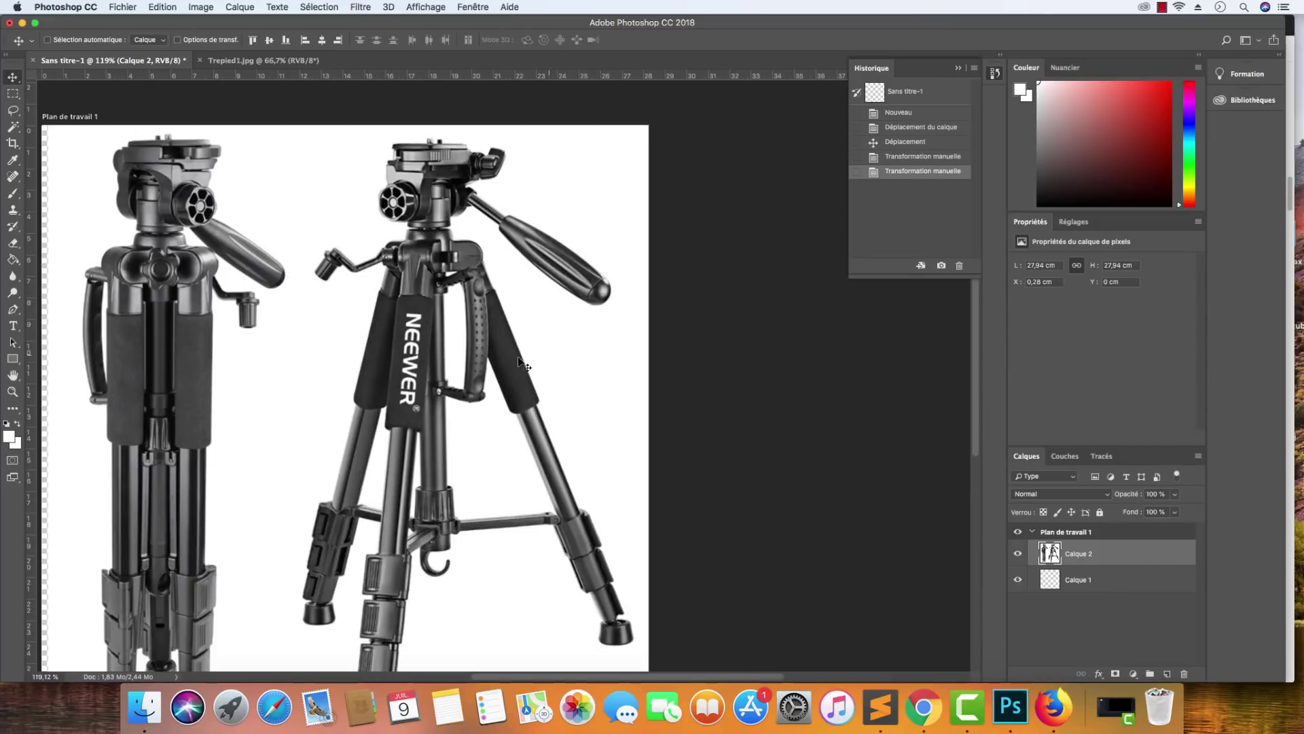
pyautogui.scroll(-1, 498, 354)
pyautogui.scroll(-3, 124, 213)
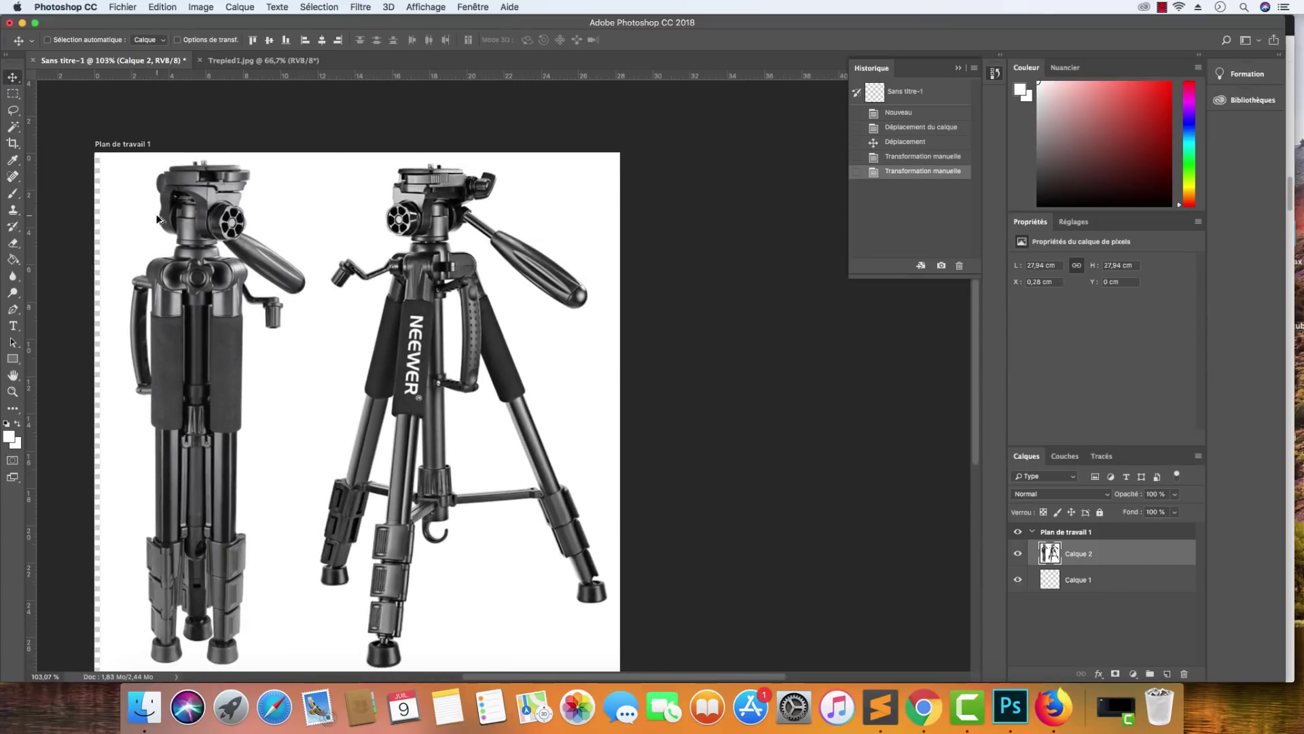
pyautogui.click(1075, 577)
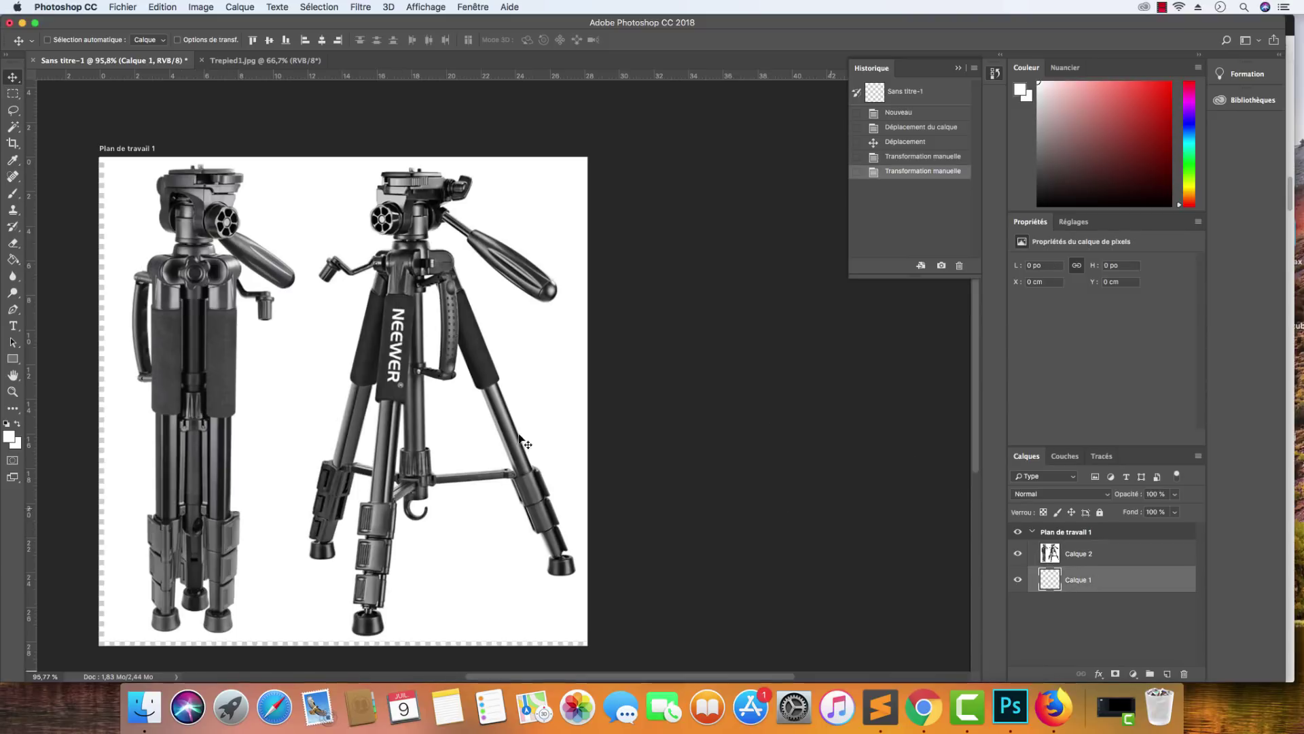
pyautogui.click(14, 260)
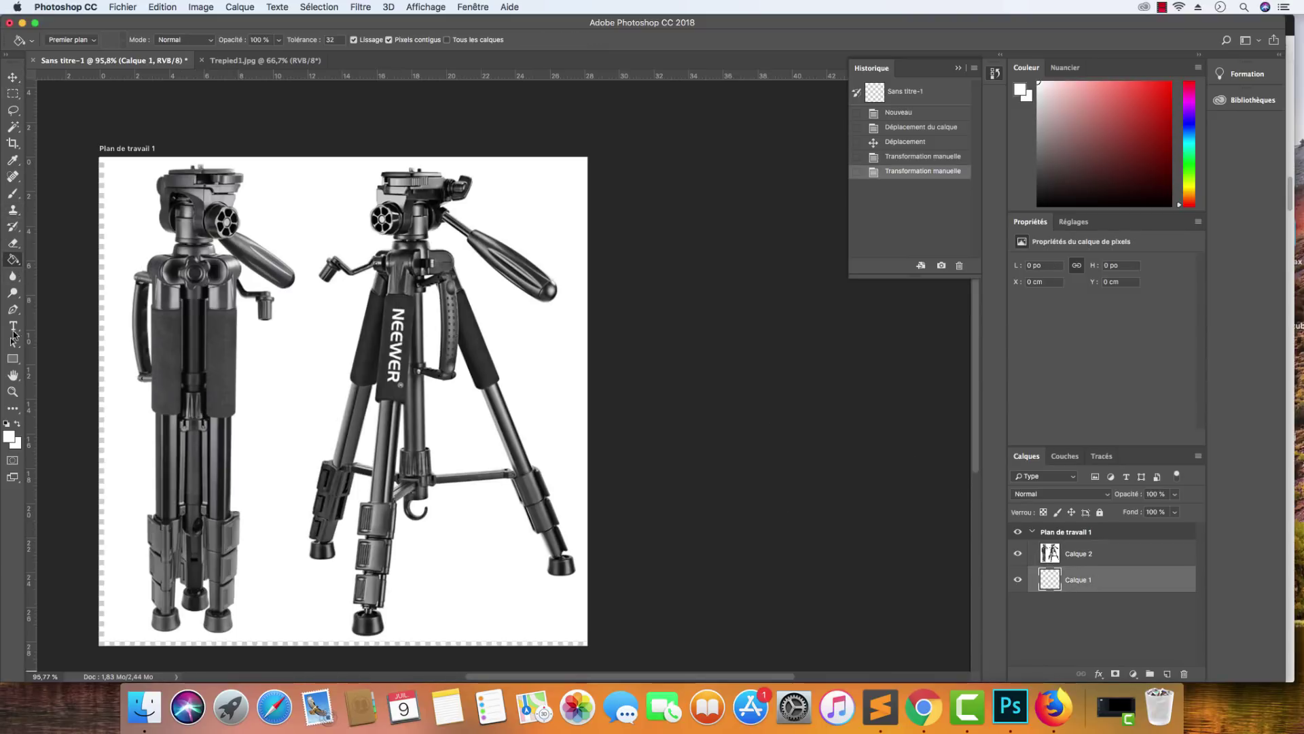
pyautogui.click(10, 436)
pyautogui.click(768, 239)
pyautogui.click(357, 339)
pyautogui.click(13, 77)
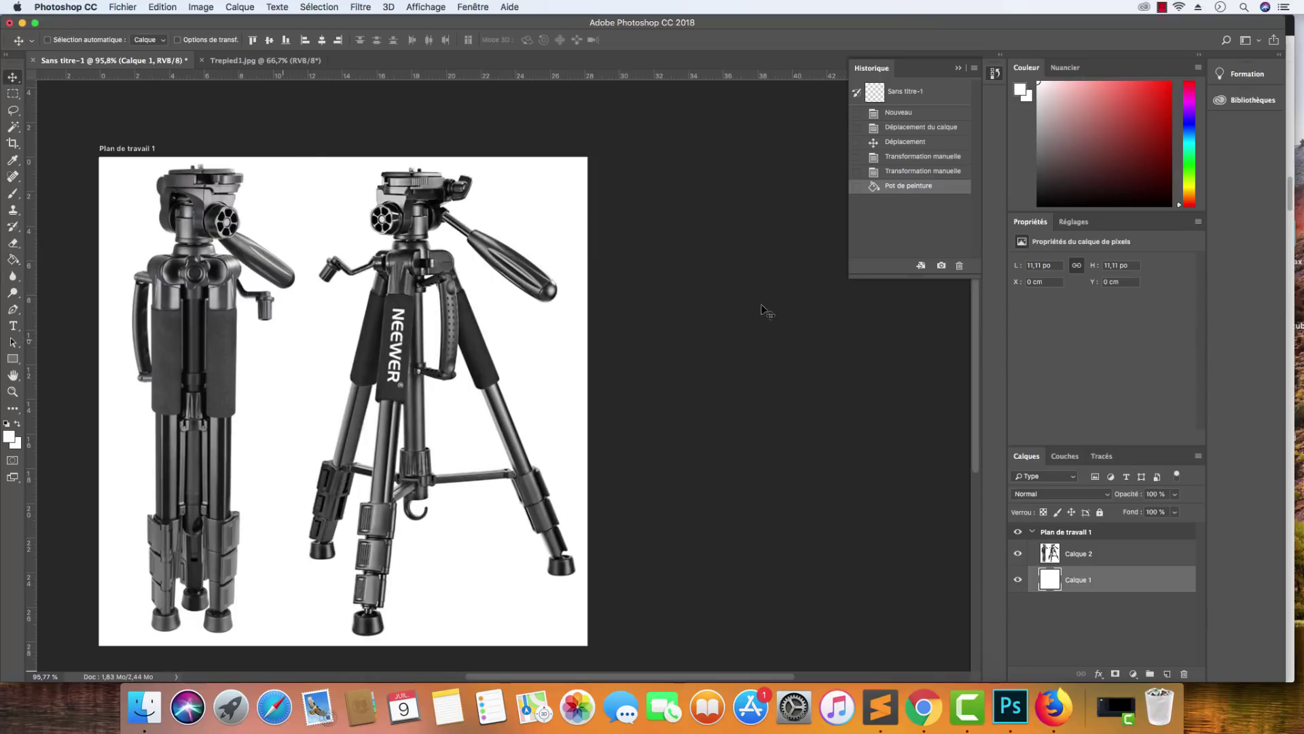
# Scale Calque 2 proportionally to about 98.4%, leaving a thin margin inside the artboard, and nudge it slightly left.
pyautogui.click(1148, 551)
pyautogui.press('super+t')
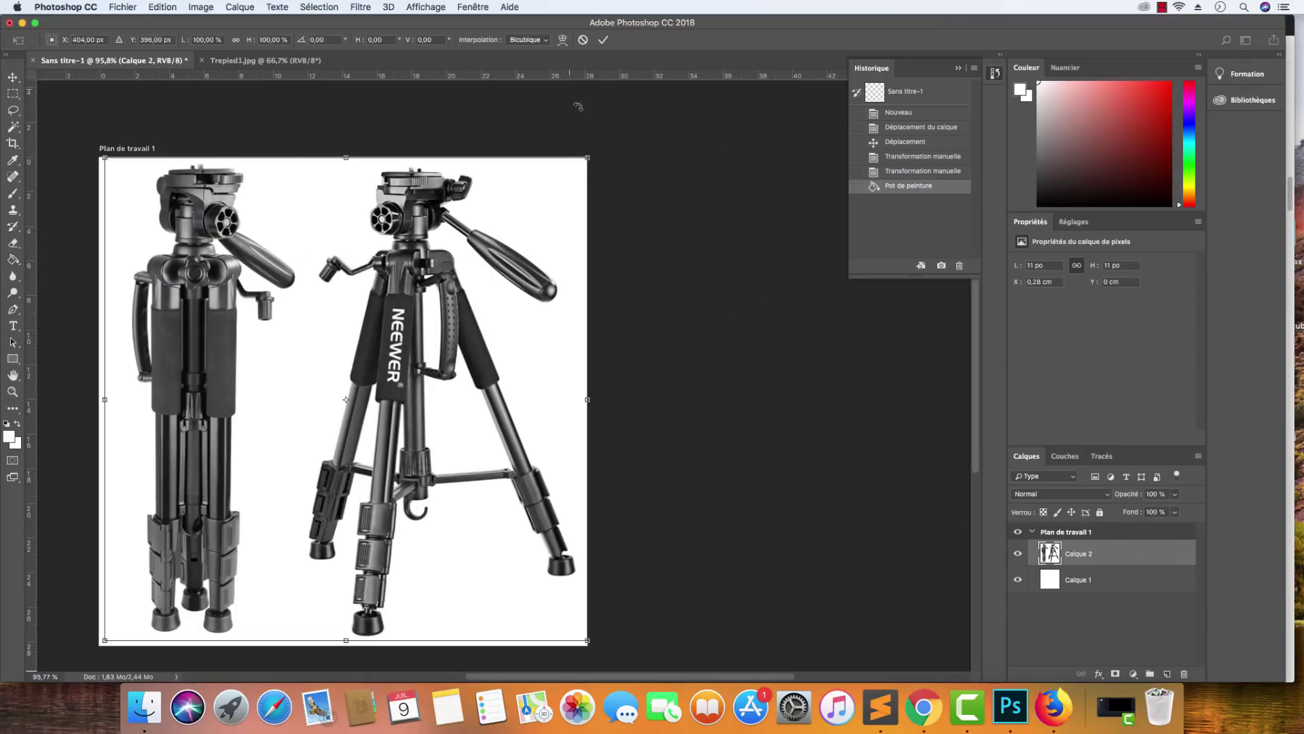
pyautogui.moveTo(588, 158); pyautogui.dragTo(581, 162)
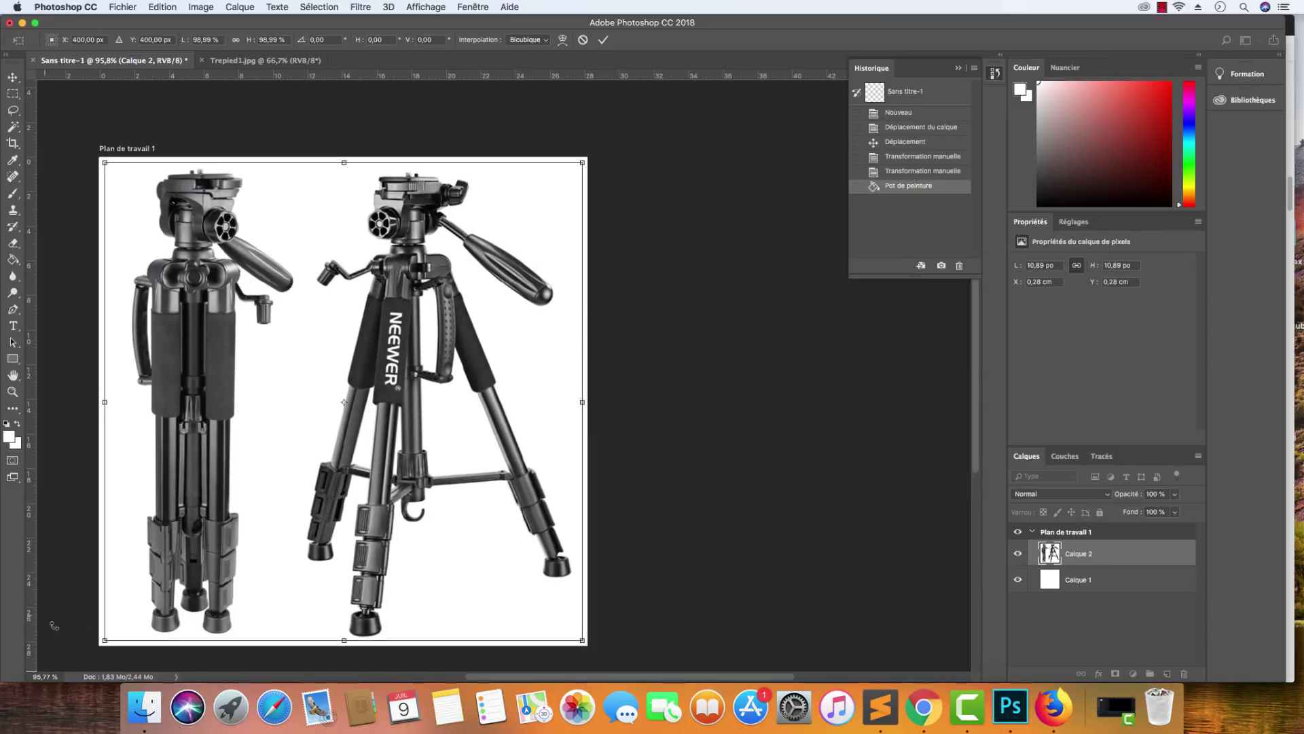
pyautogui.moveTo(106, 640); pyautogui.dragTo(108, 637)
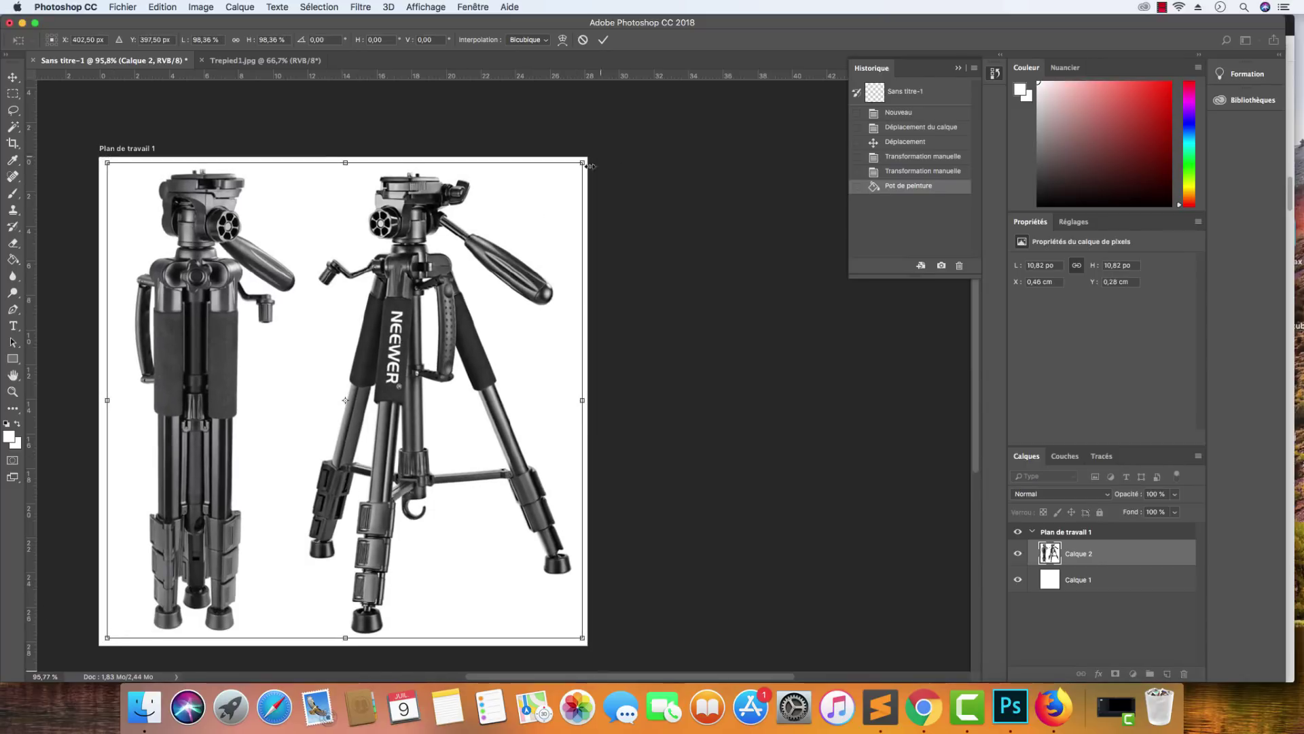
pyautogui.press('Return')
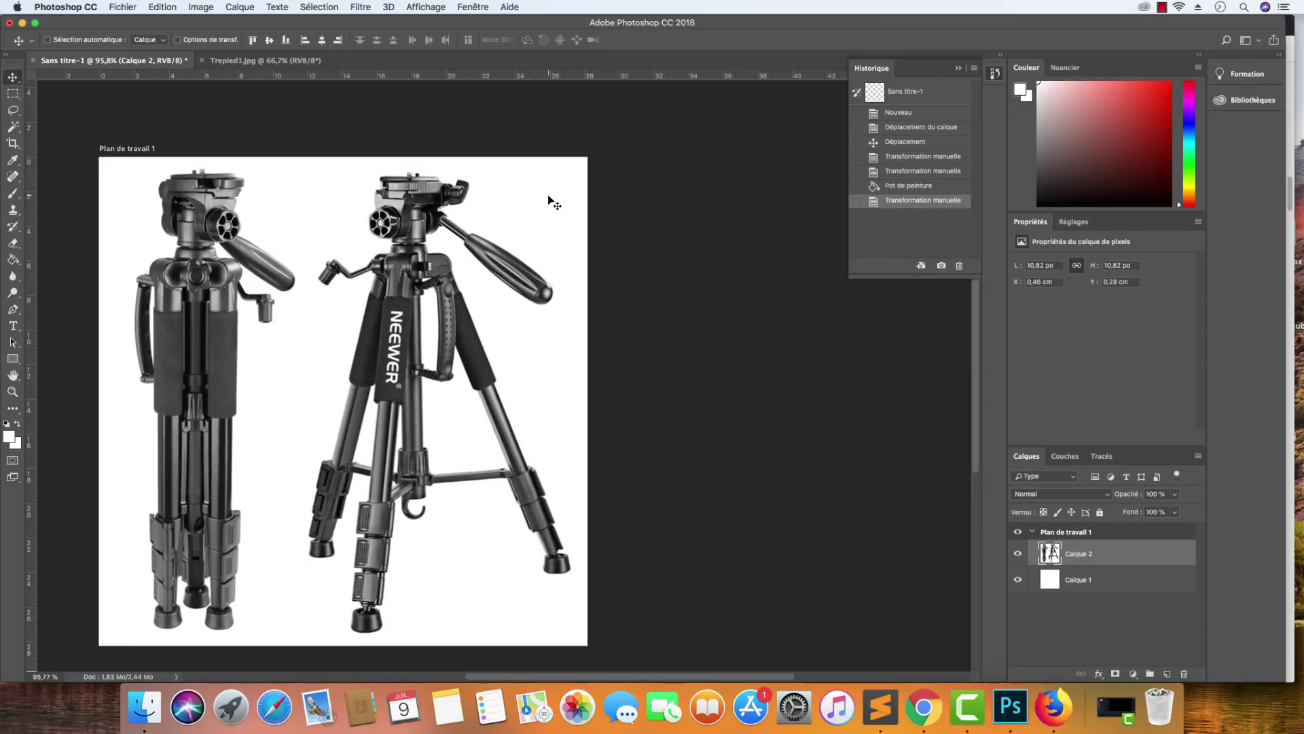
pyautogui.press('Left')
pyautogui.press('Left')
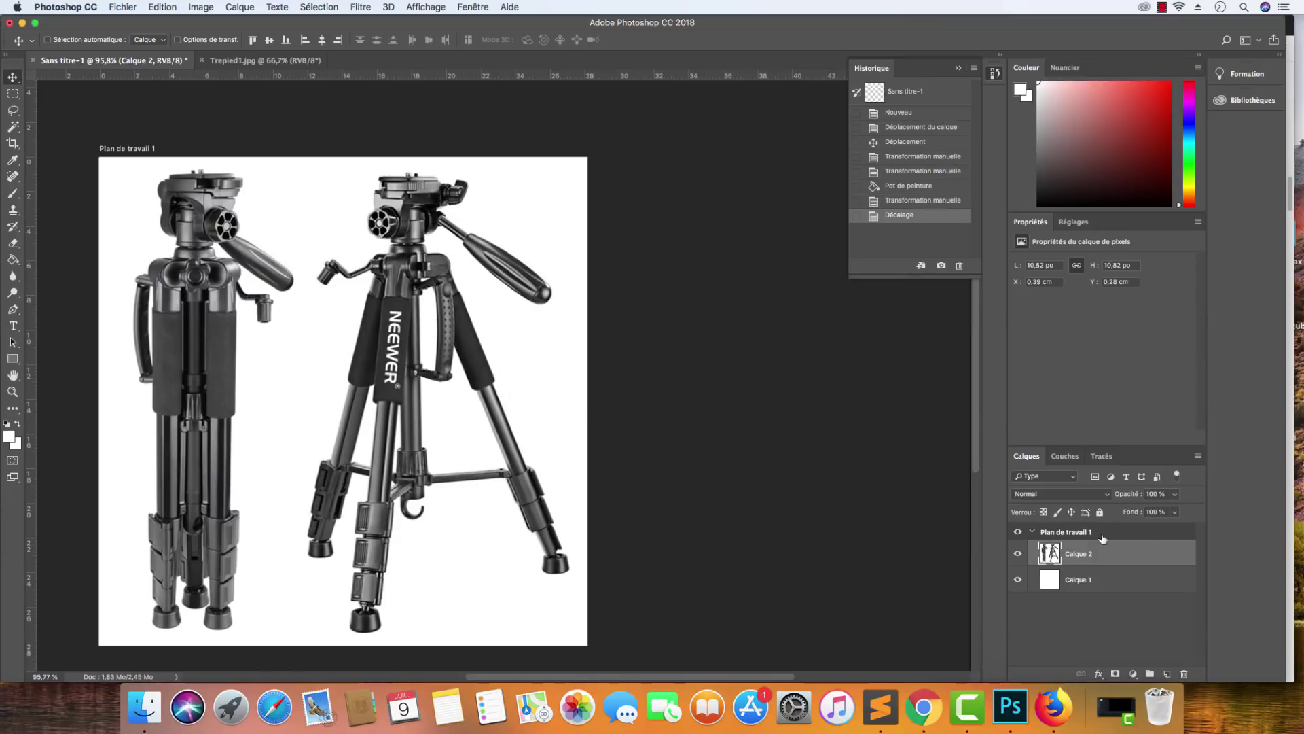
pyautogui.click(204, 7)
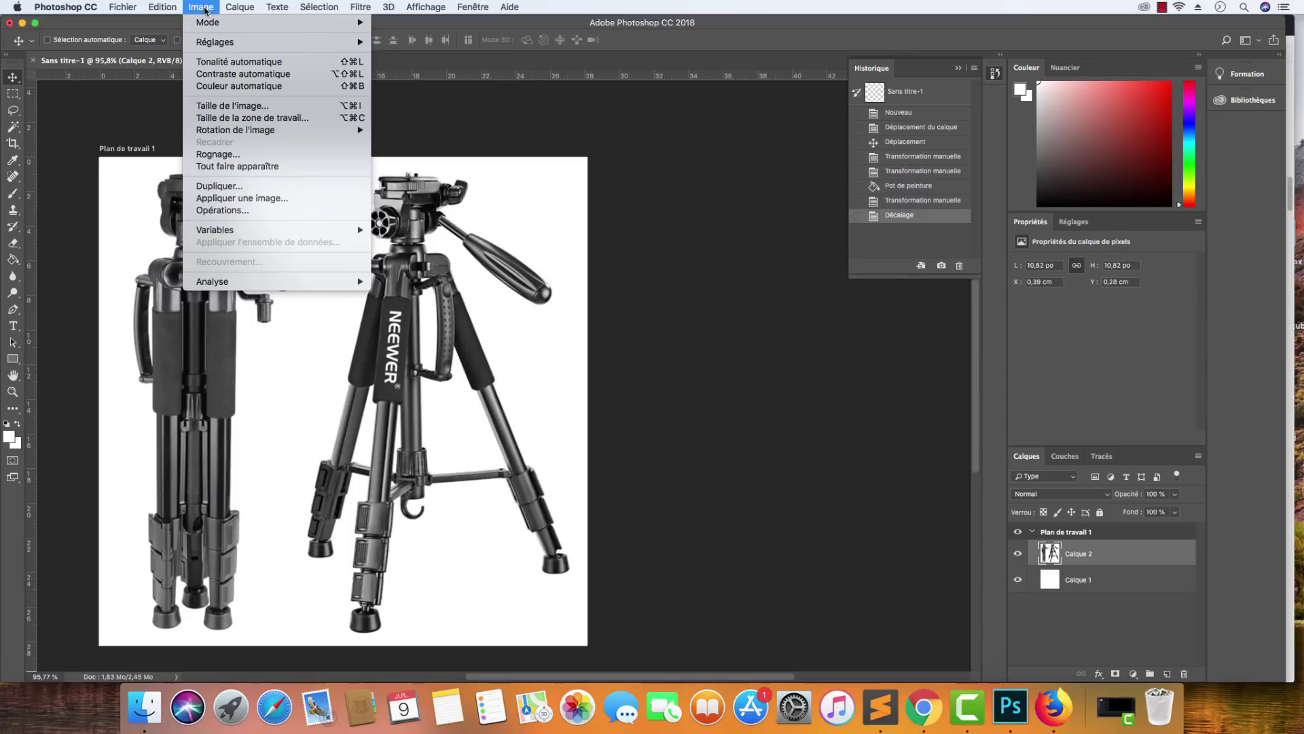
pyautogui.moveTo(216, 42)
pyautogui.click(442, 79)
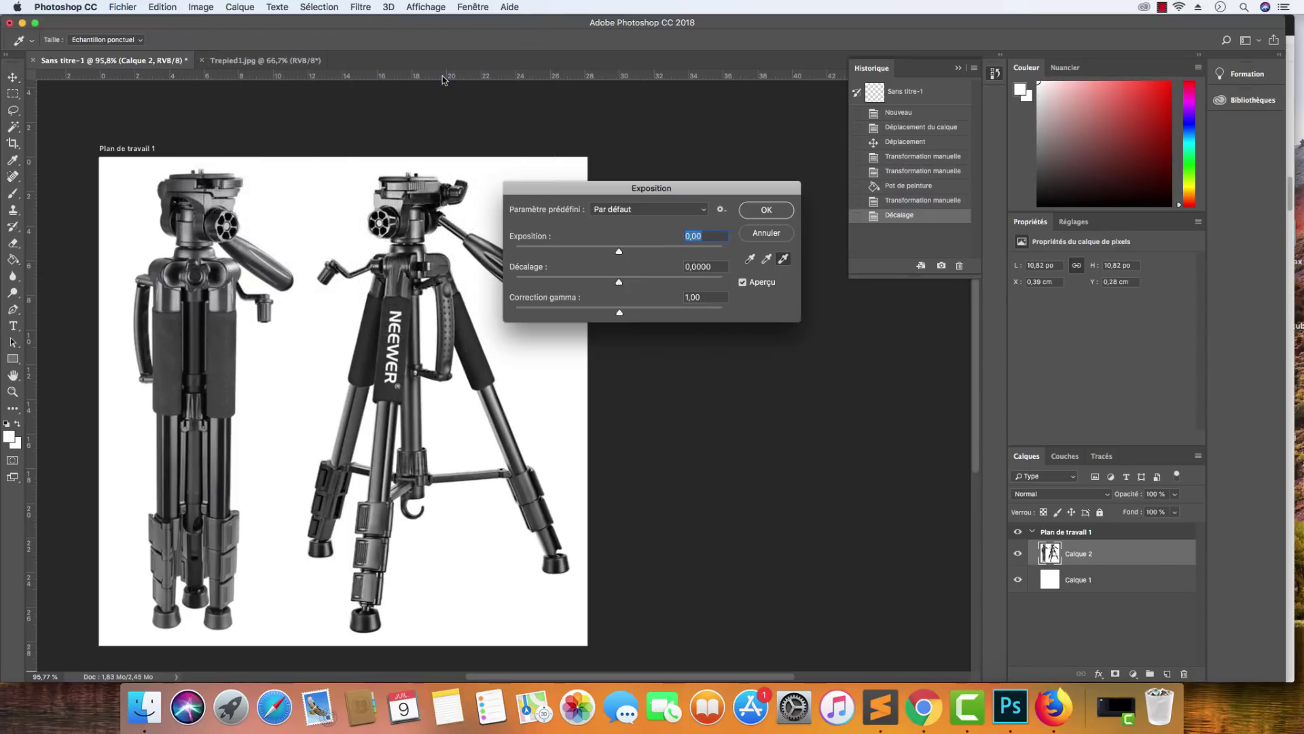
pyautogui.click(788, 211)
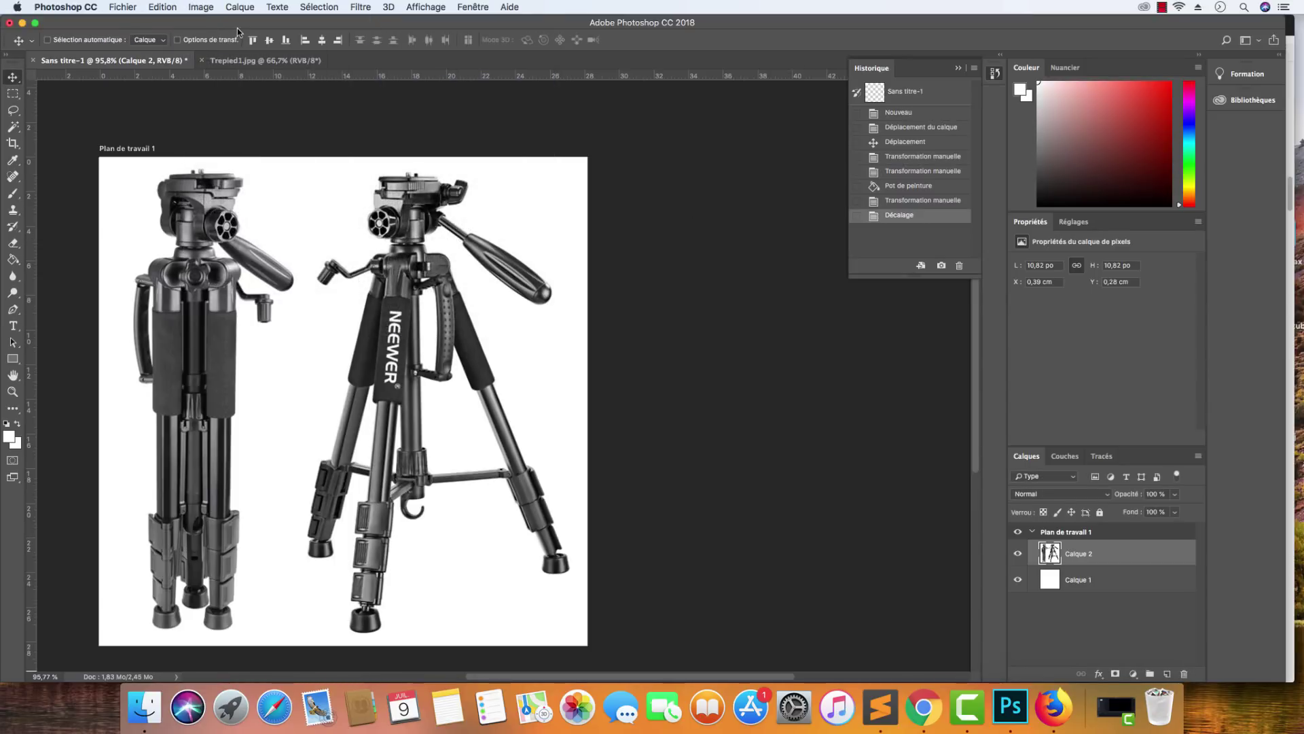
# Raise the tripod layer's brightness to about 17 and slightly increase its contrast.
pyautogui.click(203, 7)
pyautogui.moveTo(216, 42)
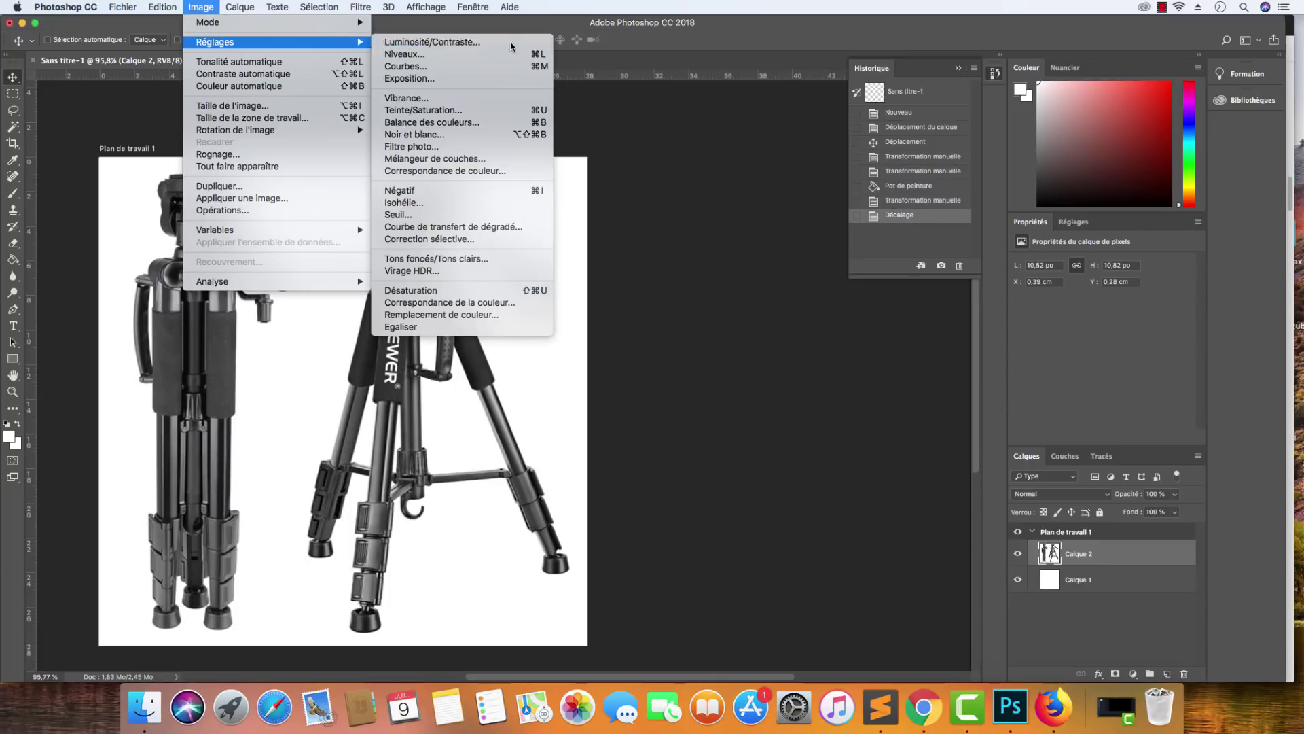
pyautogui.click(435, 42)
pyautogui.moveTo(800, 255); pyautogui.dragTo(810, 262)
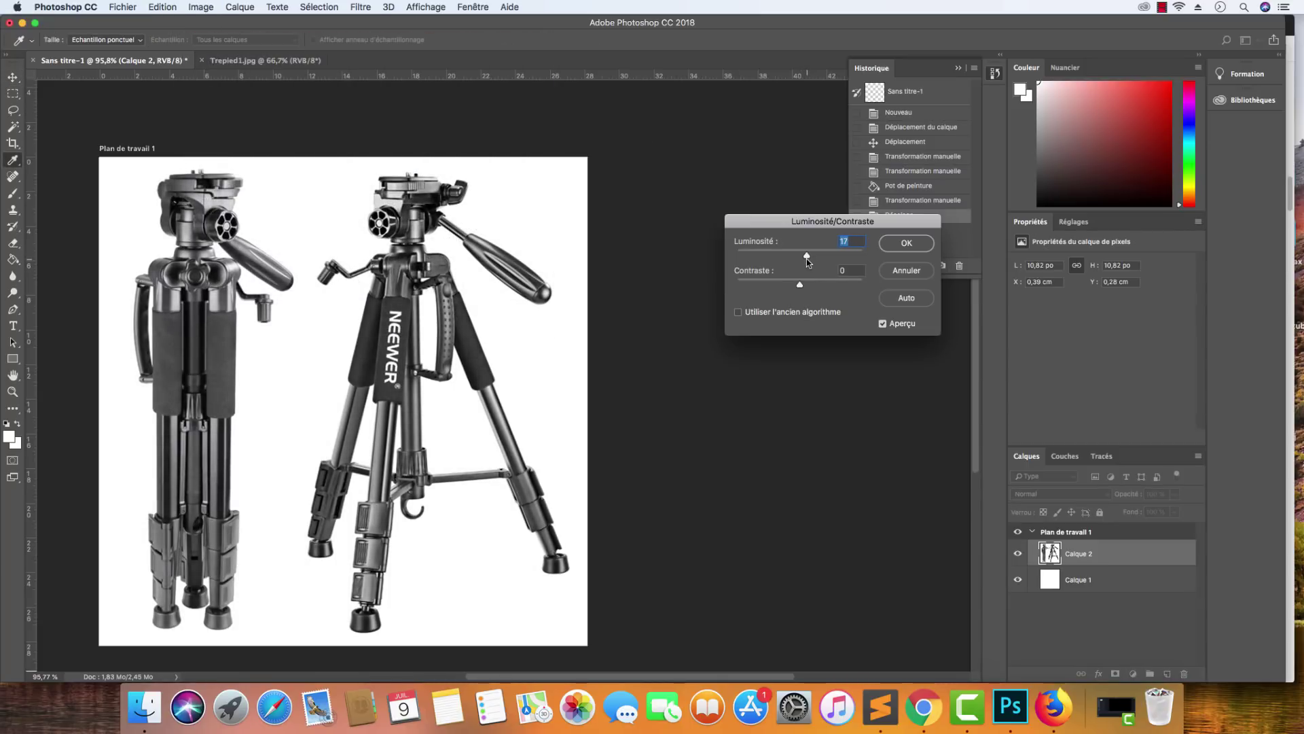
pyautogui.moveTo(800, 284); pyautogui.dragTo(808, 287)
pyautogui.click(906, 245)
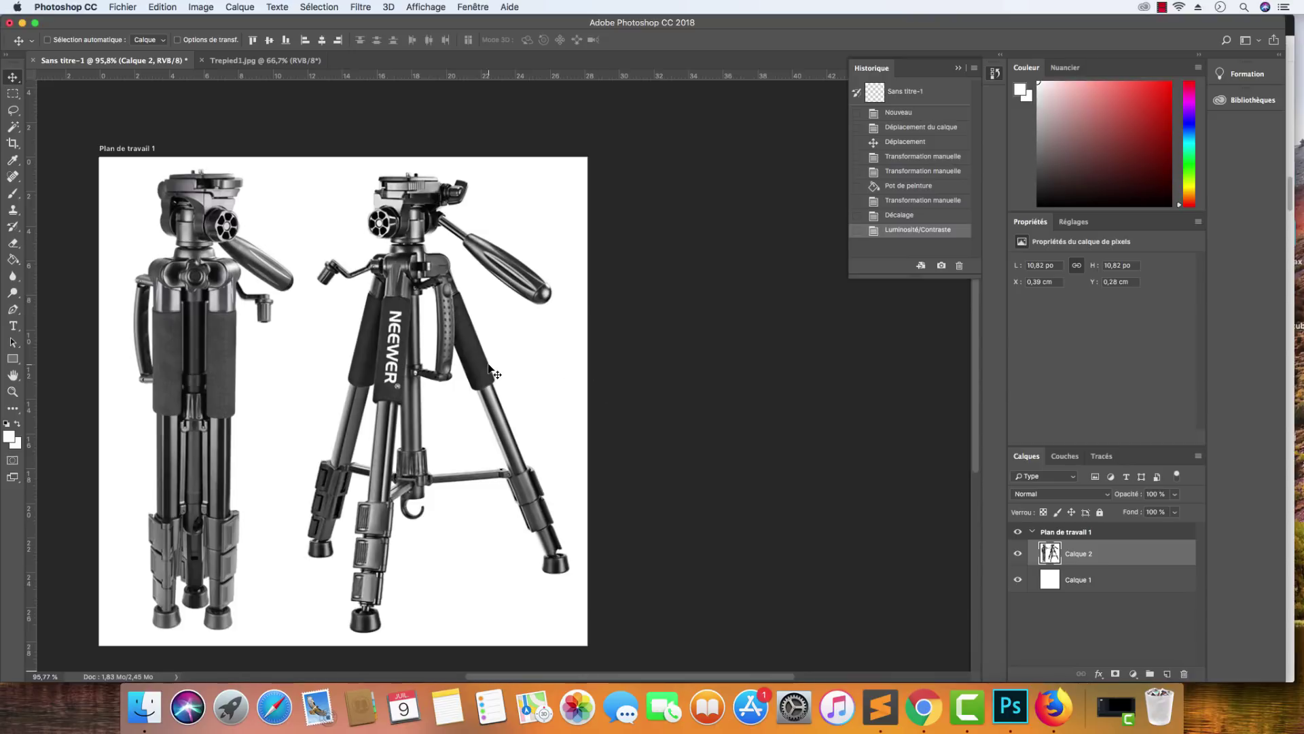
# Flatten the Sans titre-1 document into a single background layer.
pyautogui.press('super+1')
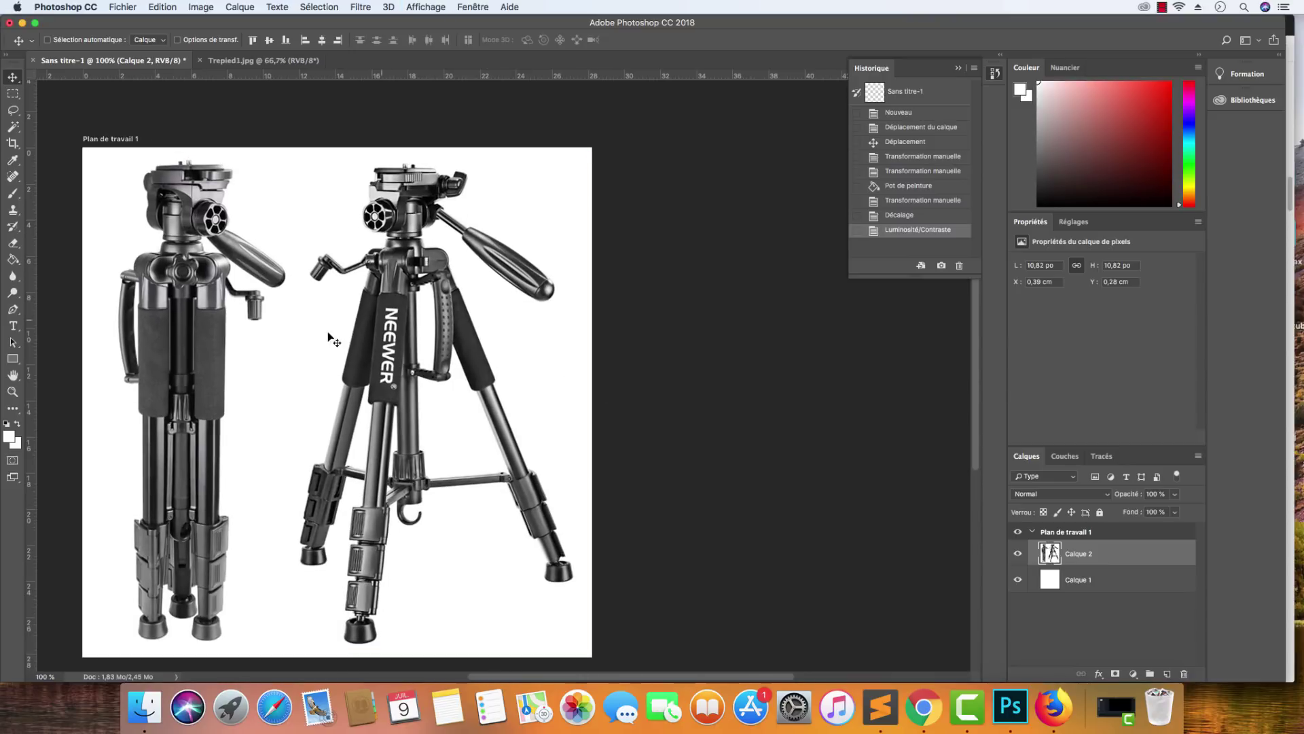
pyautogui.moveTo(657, 678); pyautogui.dragTo(617, 678)
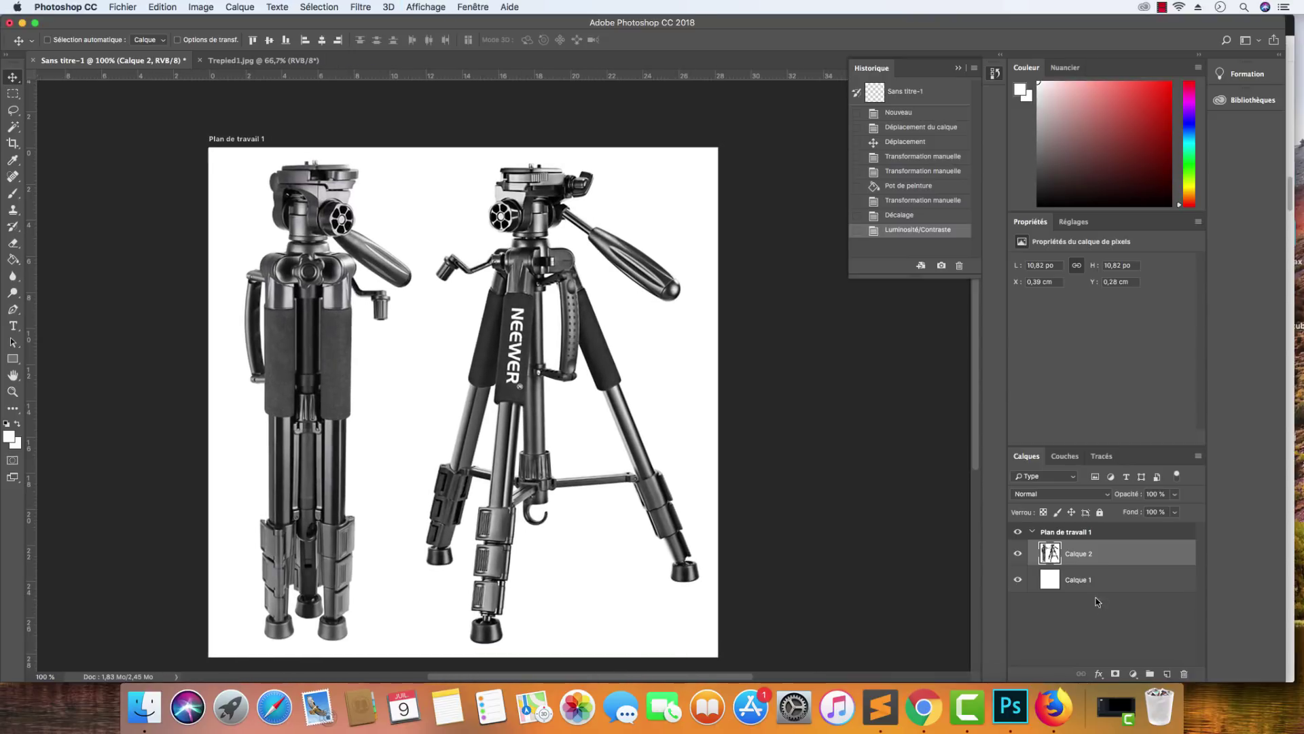
pyautogui.rightClick(1119, 558)
pyautogui.click(1146, 555)
pyautogui.rightClick(1144, 552)
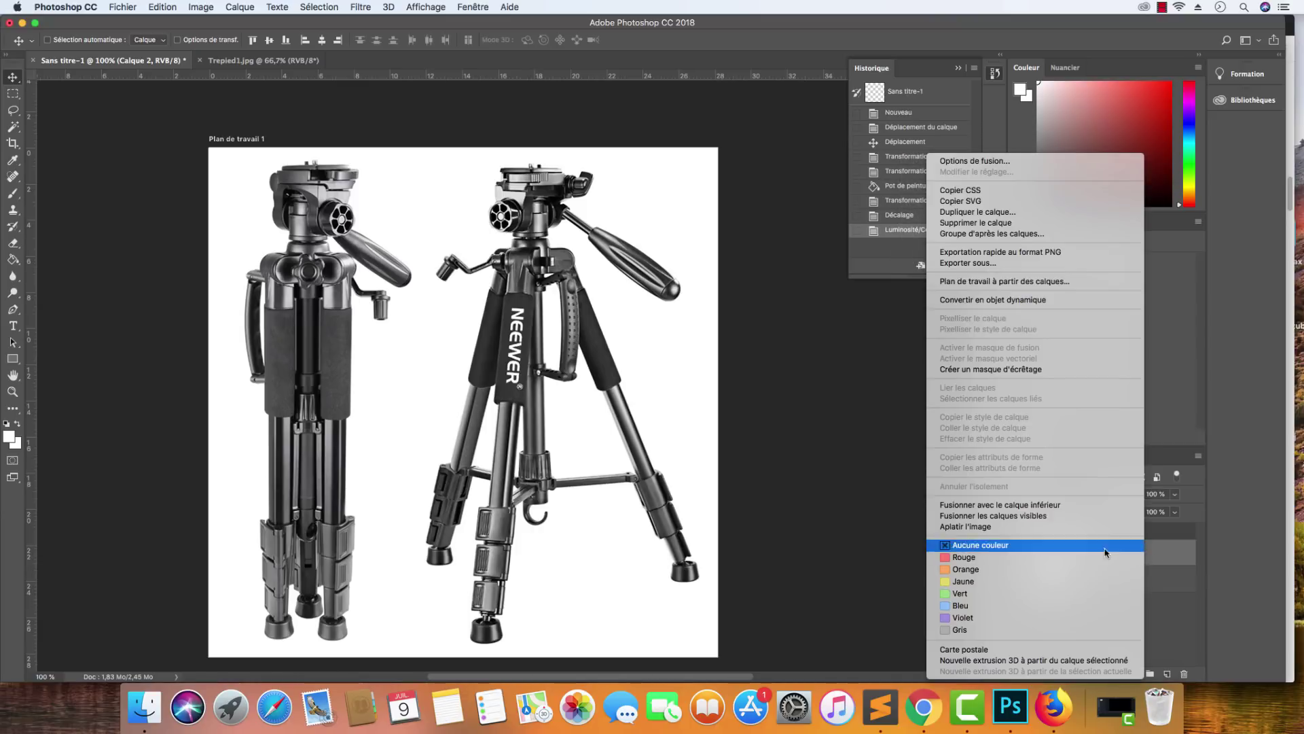
pyautogui.click(1066, 527)
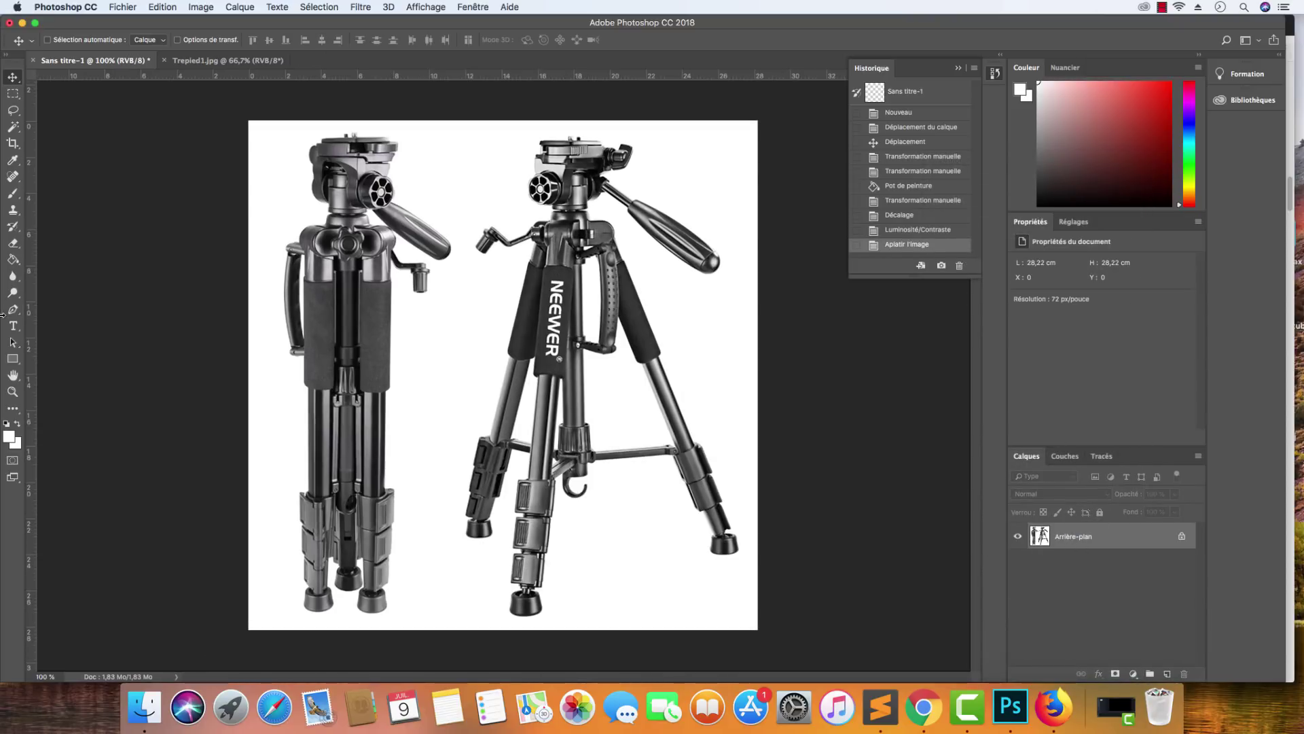
# Set up the export of the flattened image as an 800 x 800 px JPG at 60% quality.
pyautogui.click(127, 8)
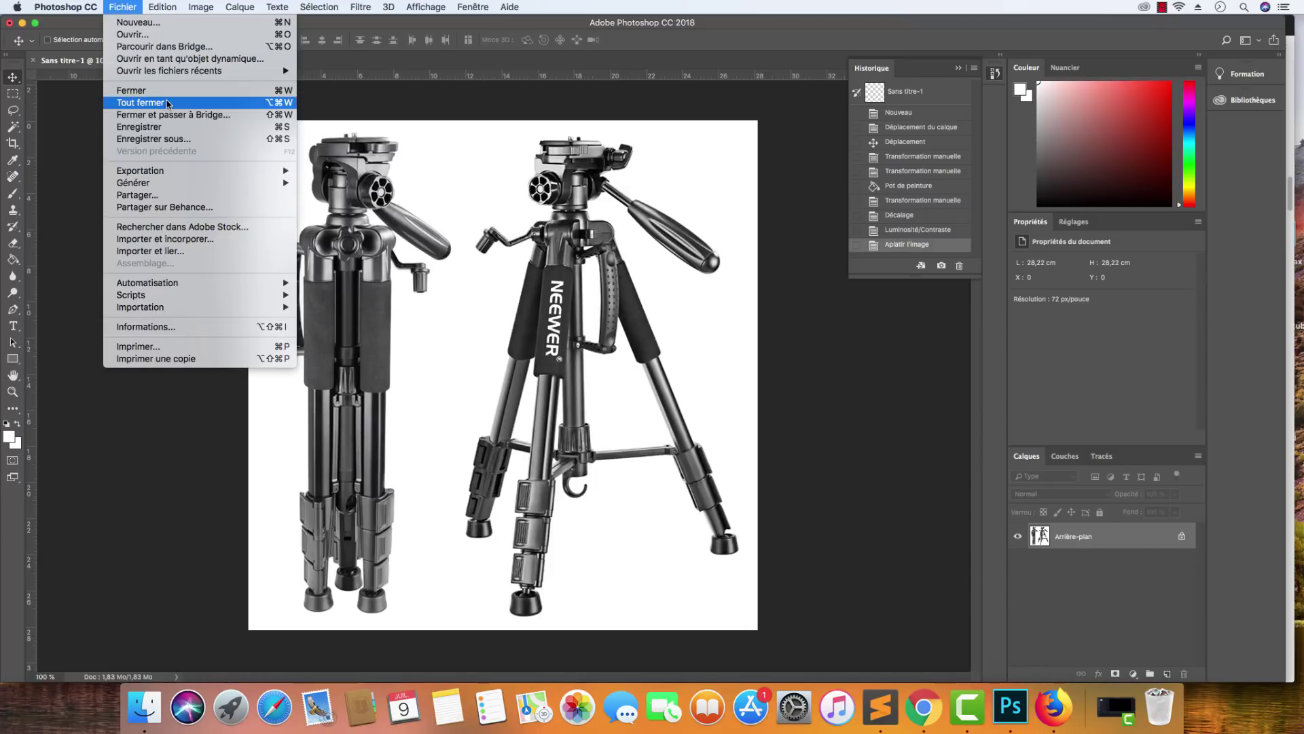
pyautogui.moveTo(196, 171)
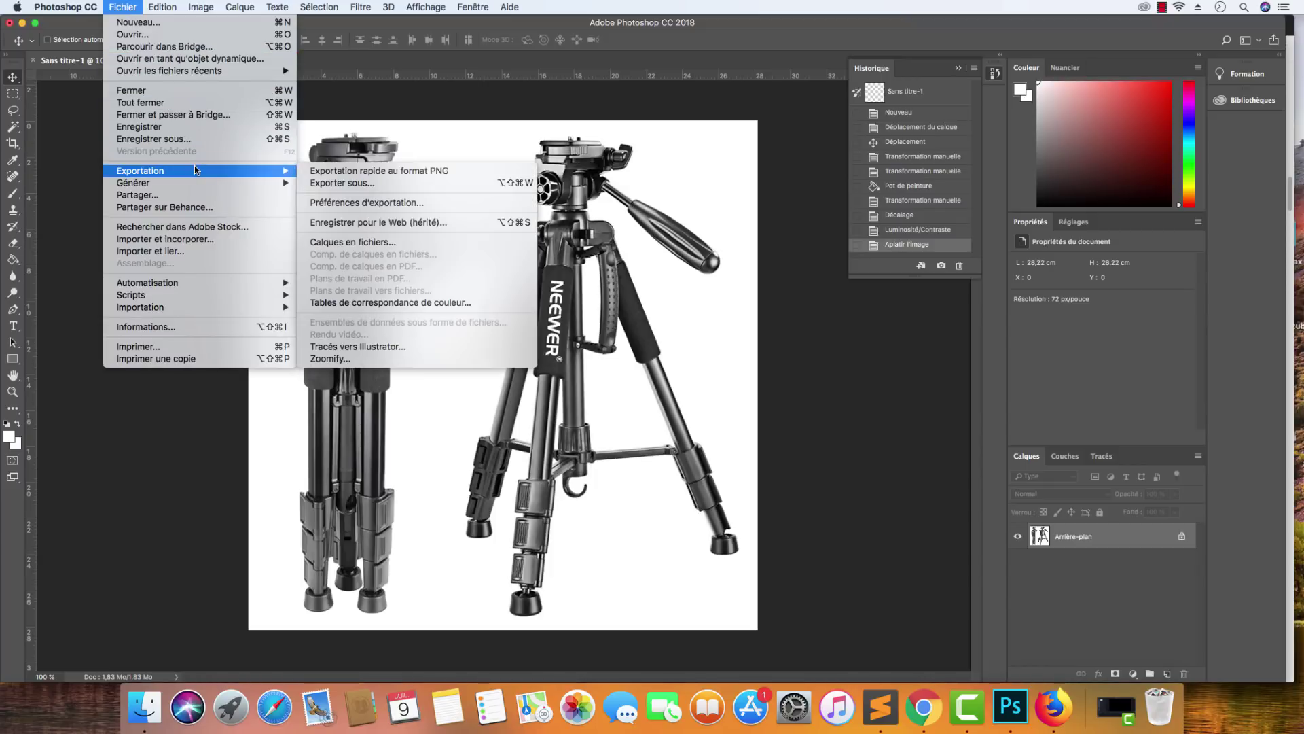
pyautogui.click(392, 184)
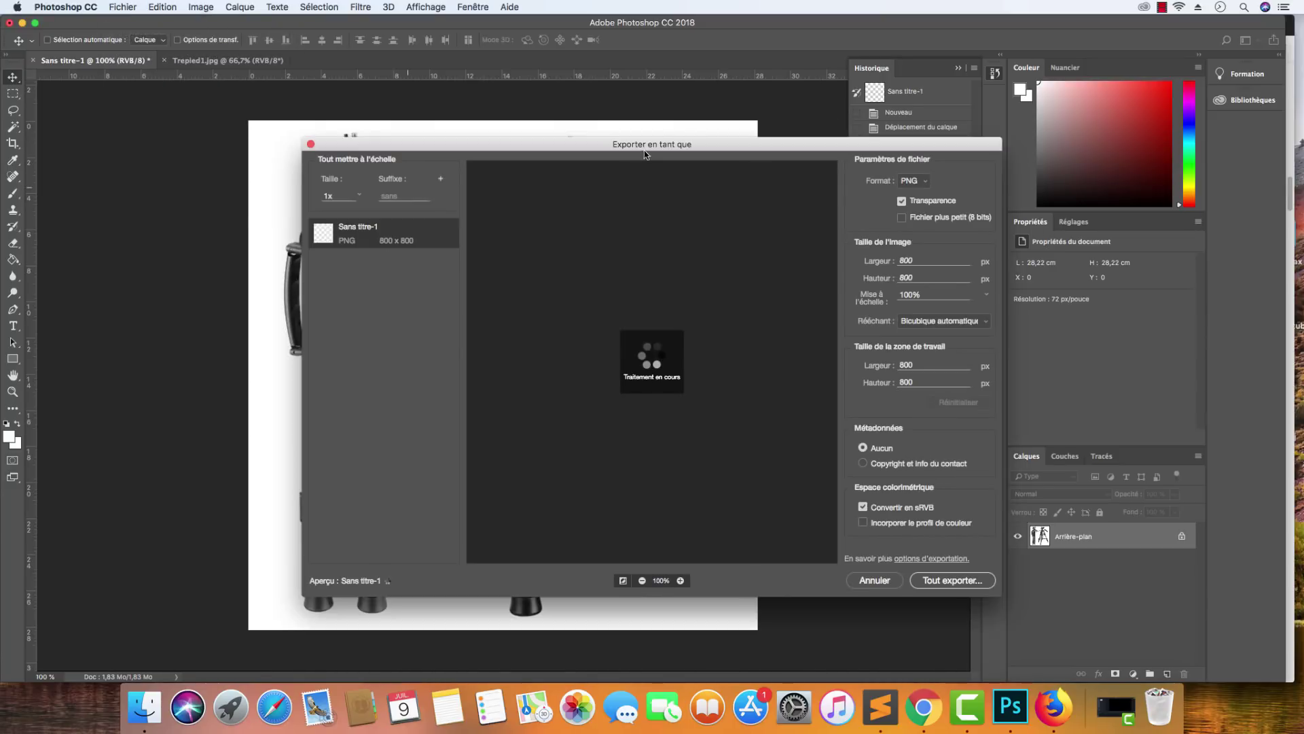
pyautogui.click(923, 182)
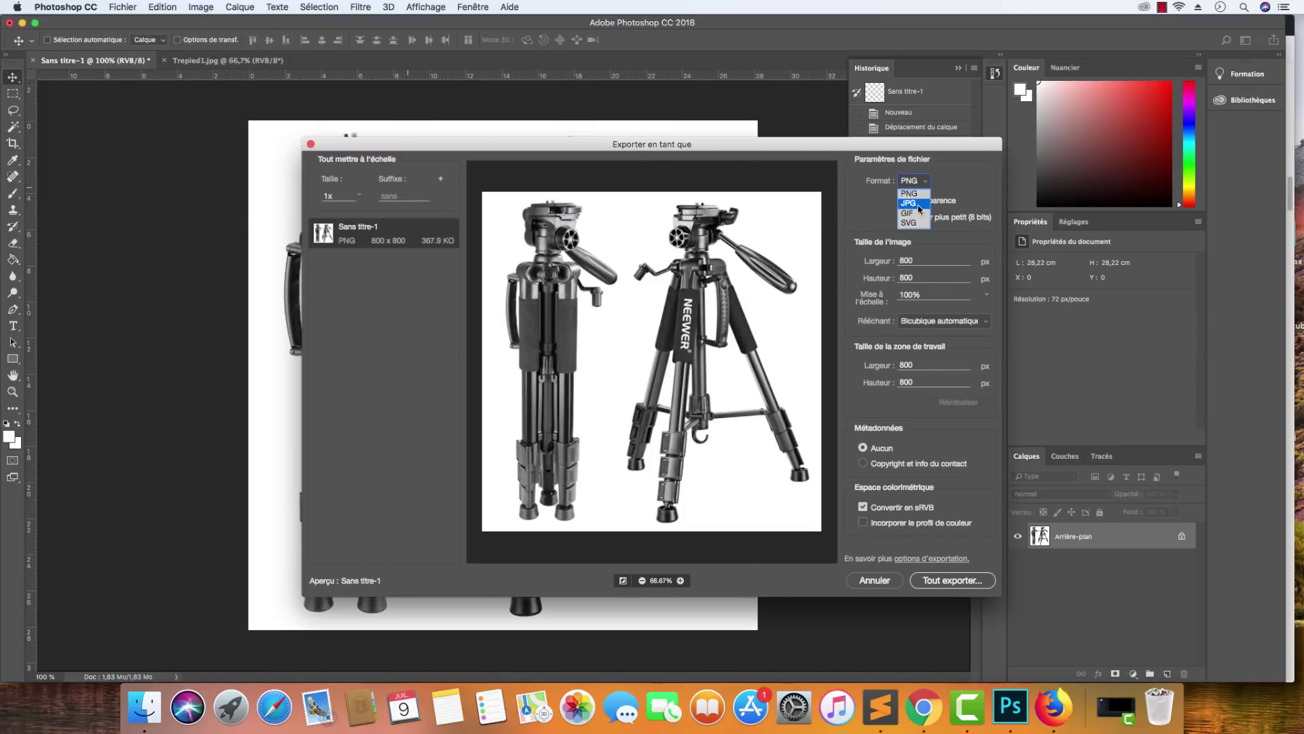
pyautogui.click(910, 203)
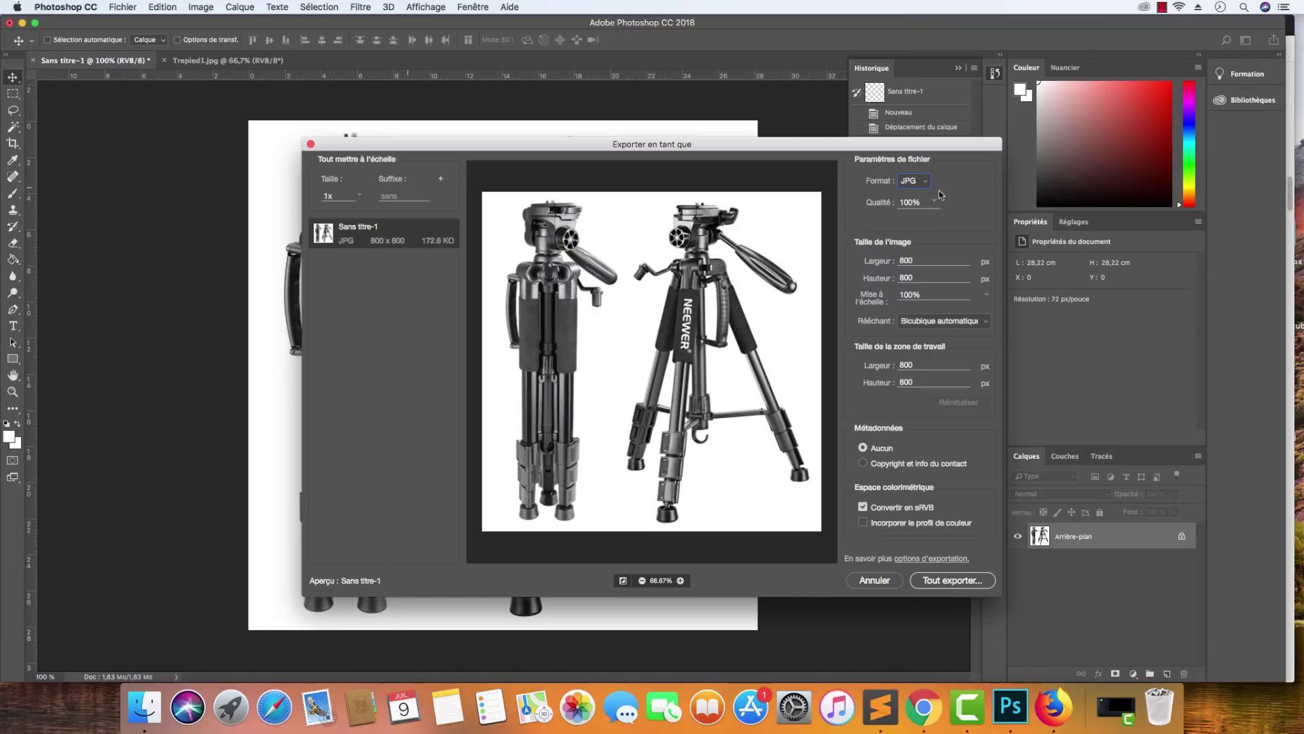
pyautogui.click(936, 206)
pyautogui.click(907, 202)
pyautogui.click(952, 580)
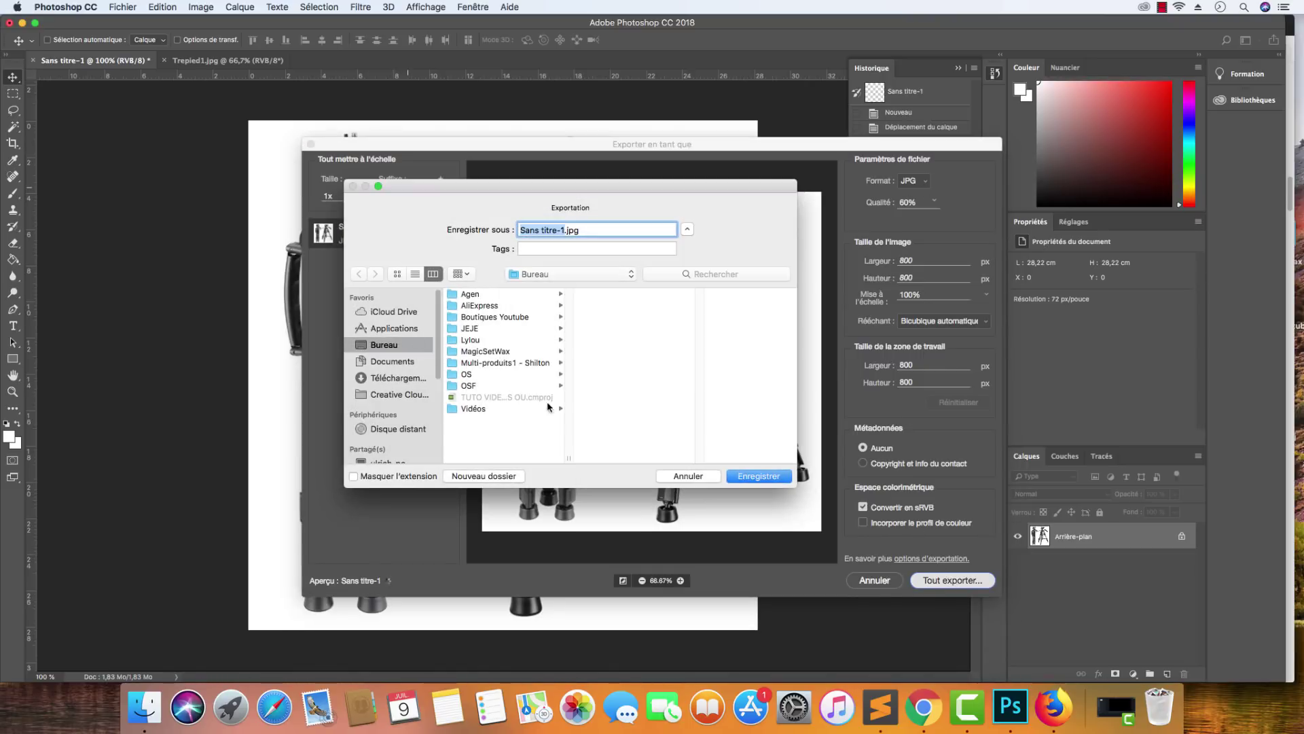
# Save the exported image as 1.jpg in the Trepied folder inside AliExpress > Images.
pyautogui.click(511, 305)
pyautogui.click(642, 296)
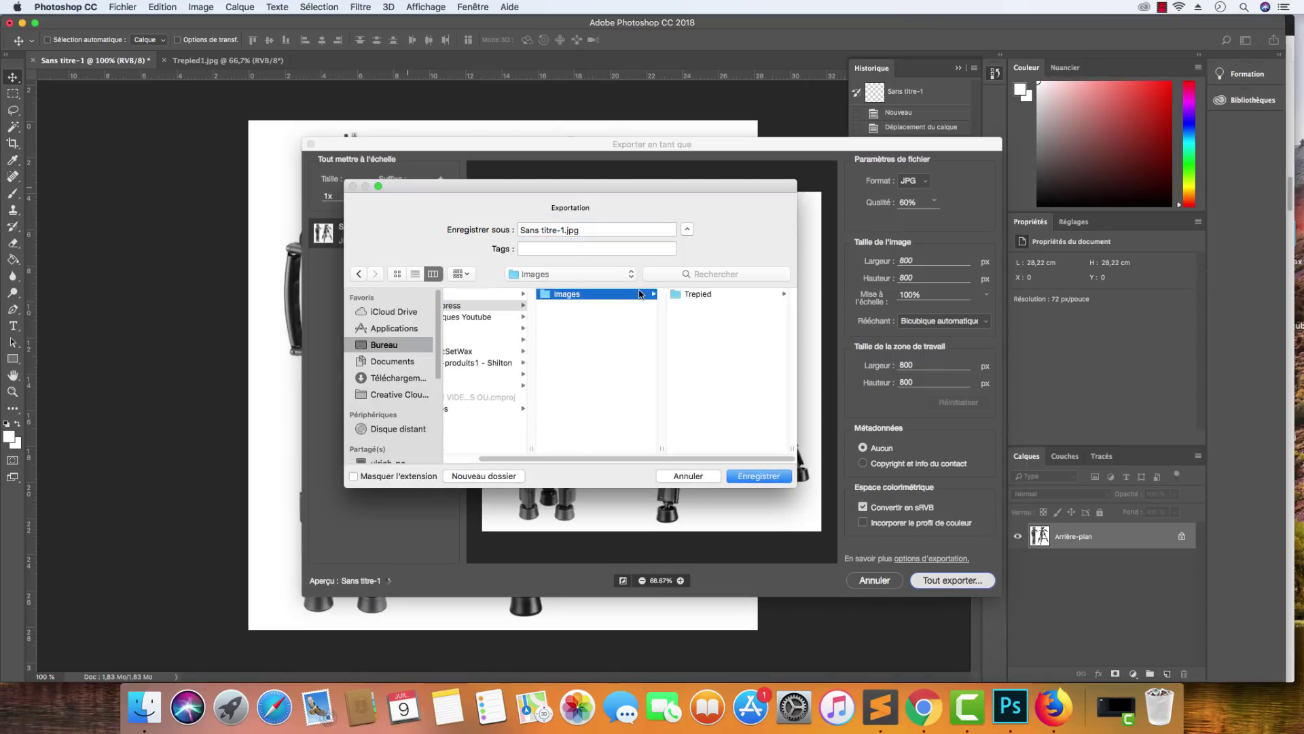
pyautogui.click(717, 297)
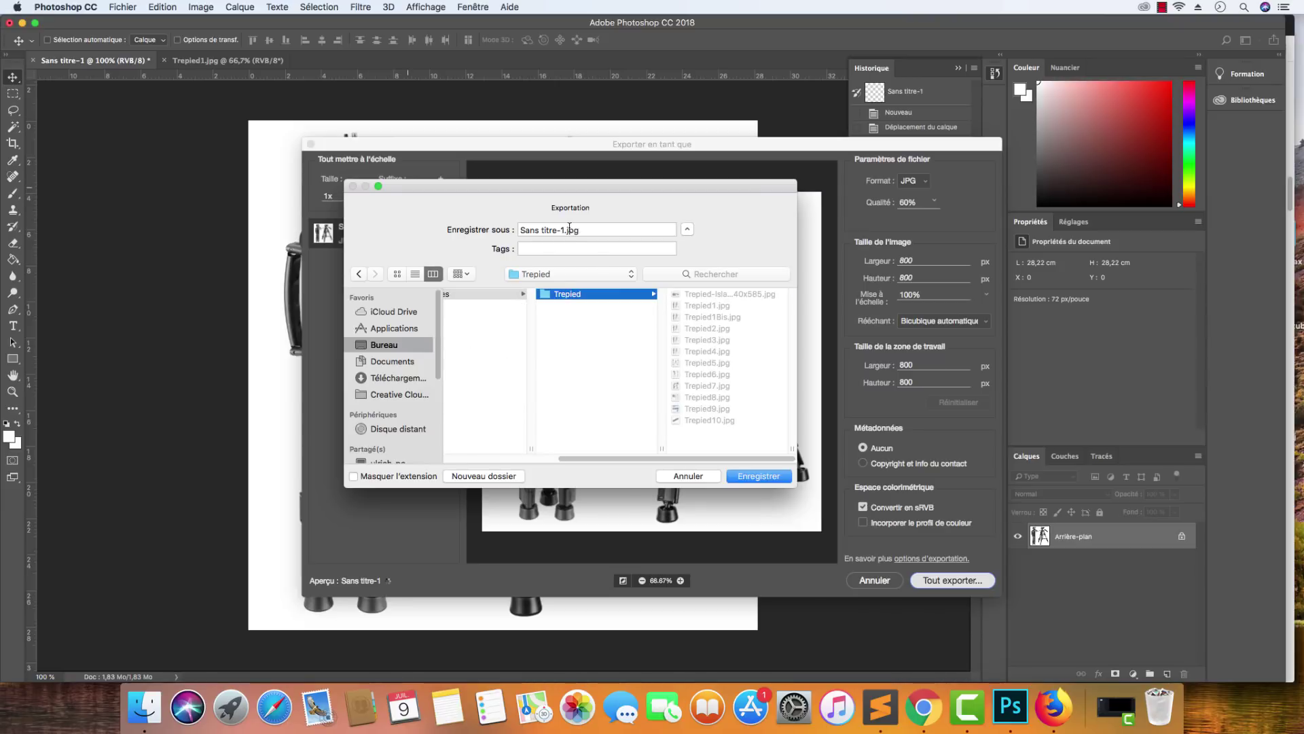
pyautogui.moveTo(569, 230); pyautogui.dragTo(498, 240)
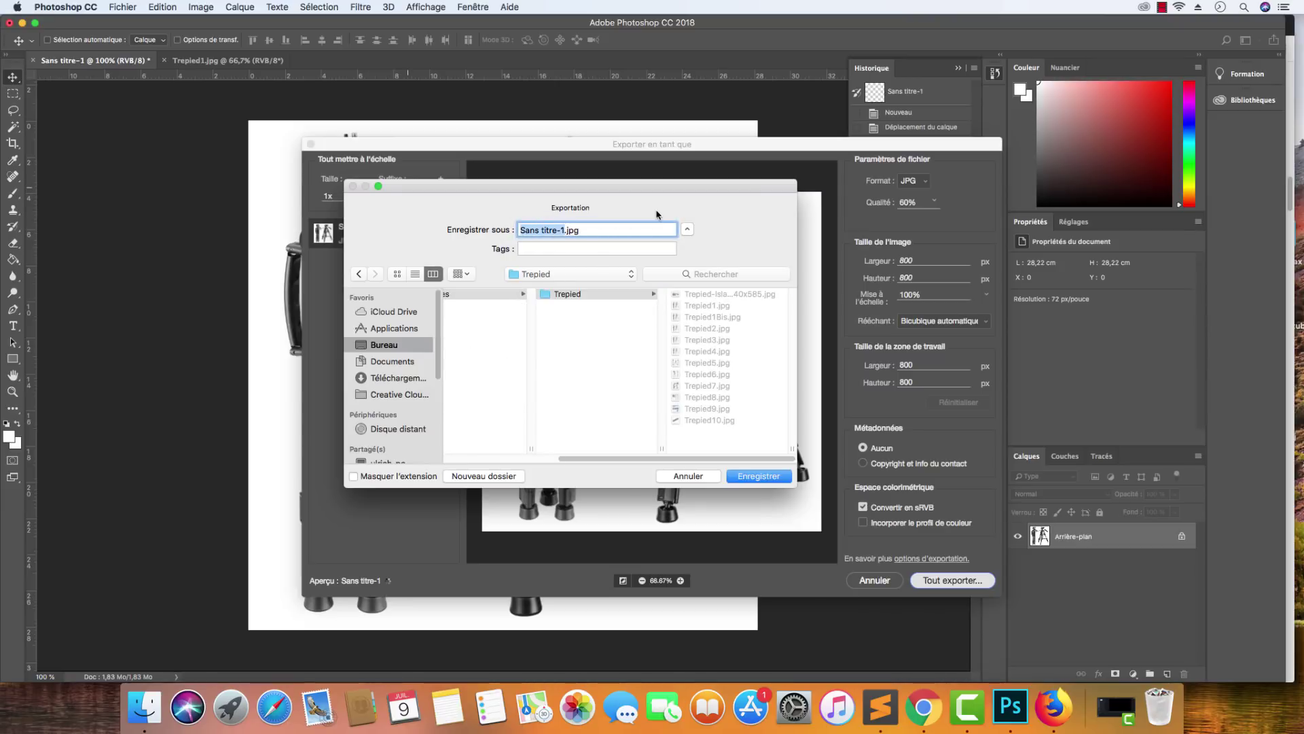
pyautogui.press('BackSpace')
pyautogui.click(759, 476)
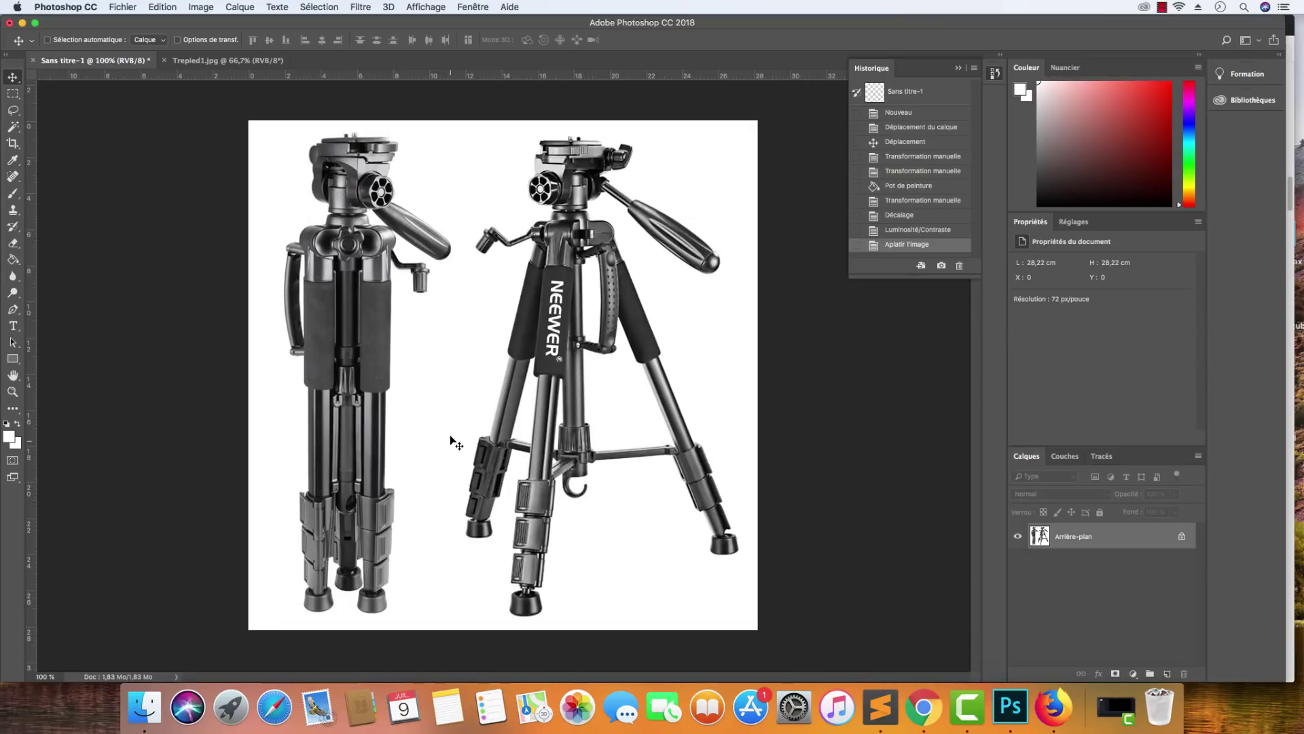
# Switch to Finder, preview the exported 1.jpg from the Trepied folder and close the preview.
pyautogui.click(145, 707)
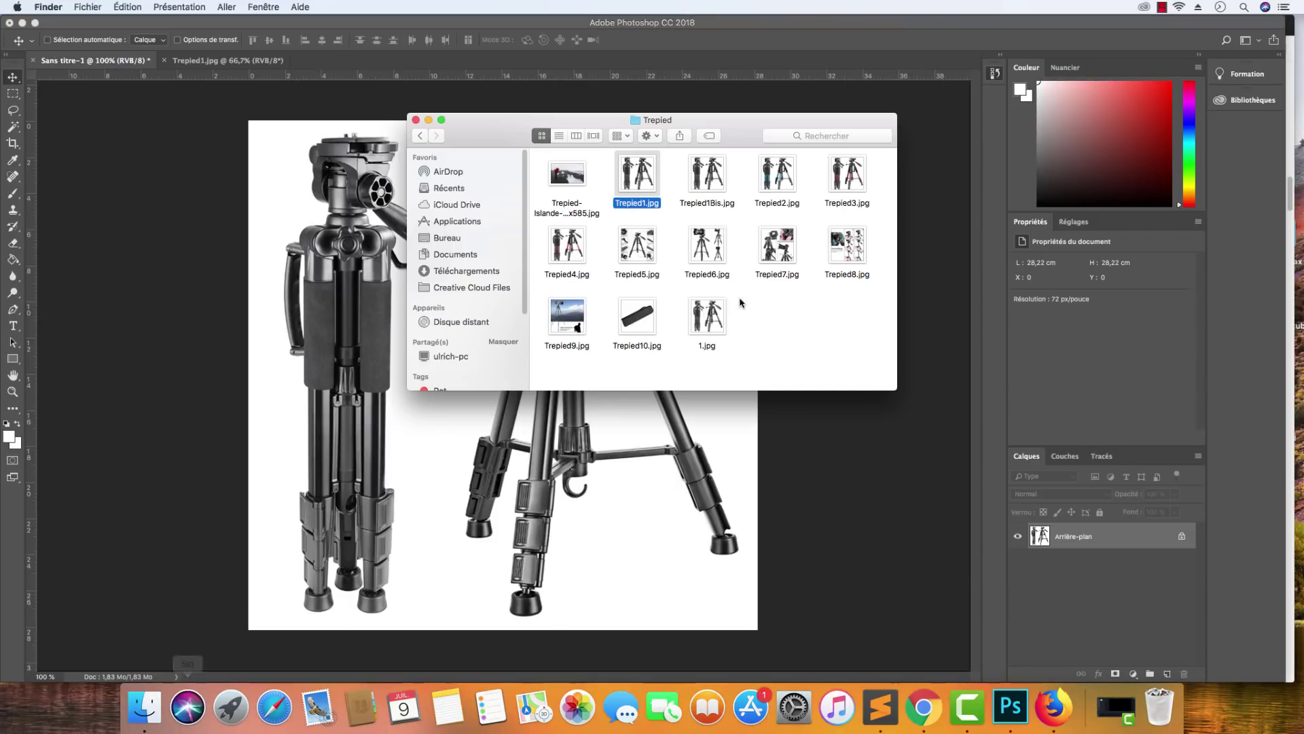
pyautogui.doubleClick(706, 318)
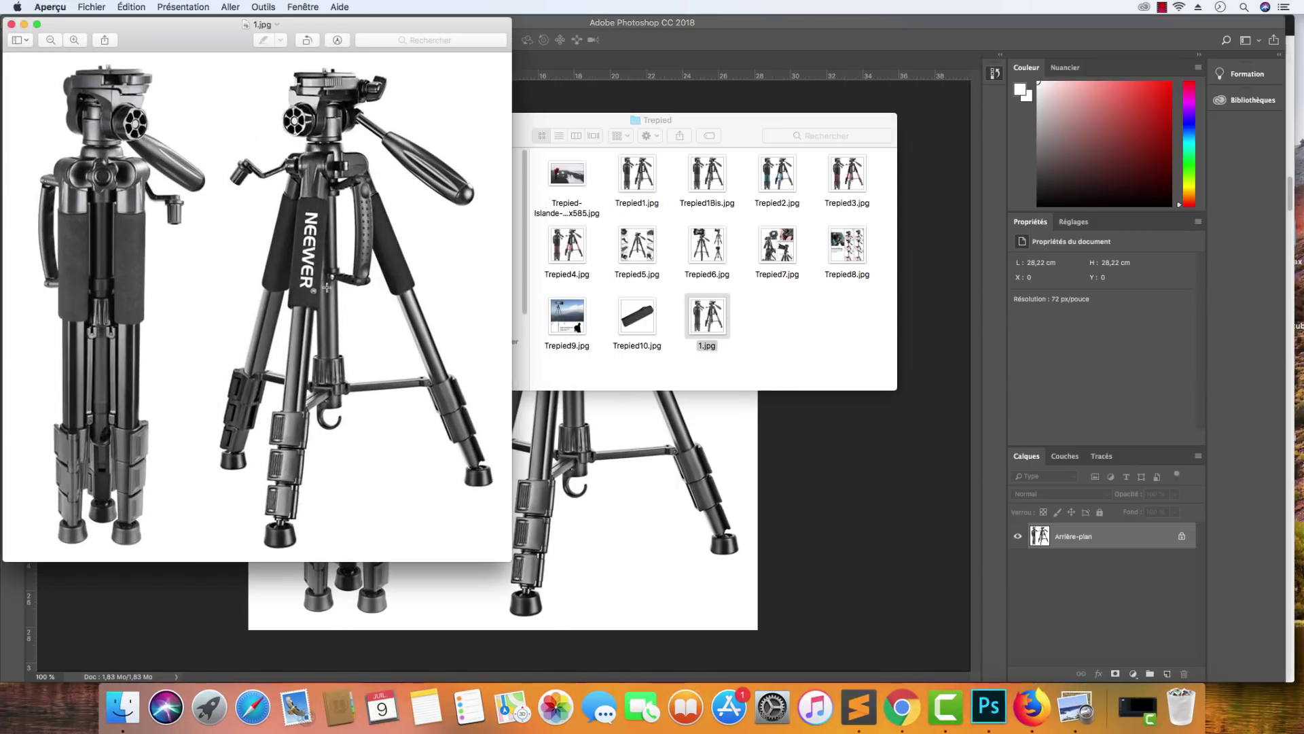
pyautogui.moveTo(368, 34); pyautogui.dragTo(666, 51)
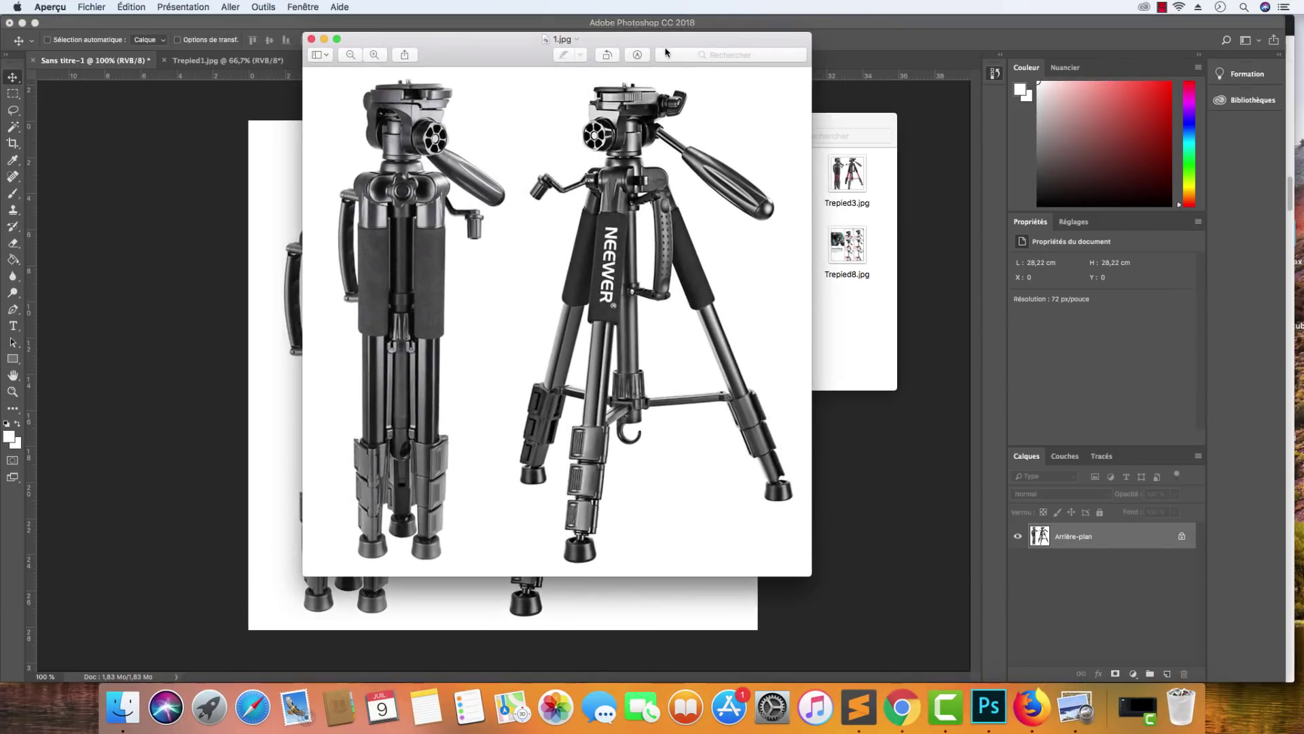
pyautogui.click(311, 39)
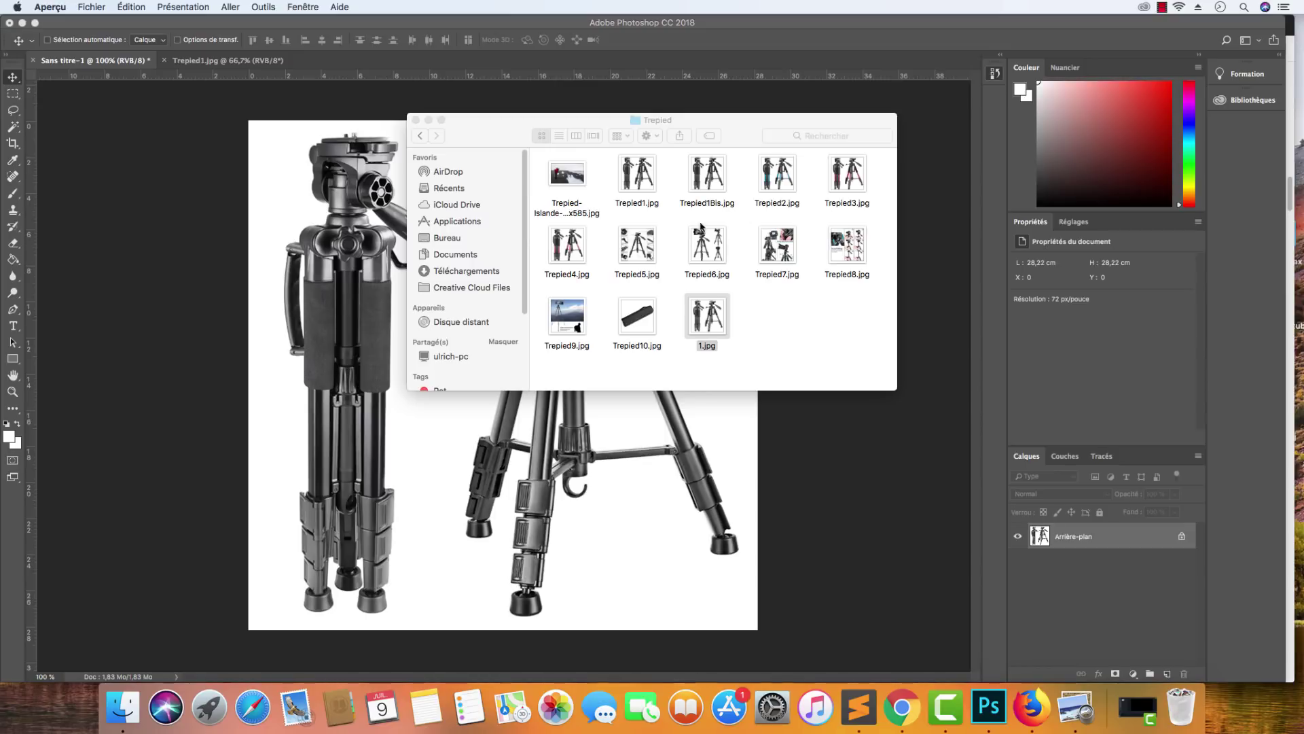
# Open Trepied-Islande-940x585.jpg from the Trepied folder in Photoshop, keeping its embedded colour profile.
pyautogui.click(570, 178)
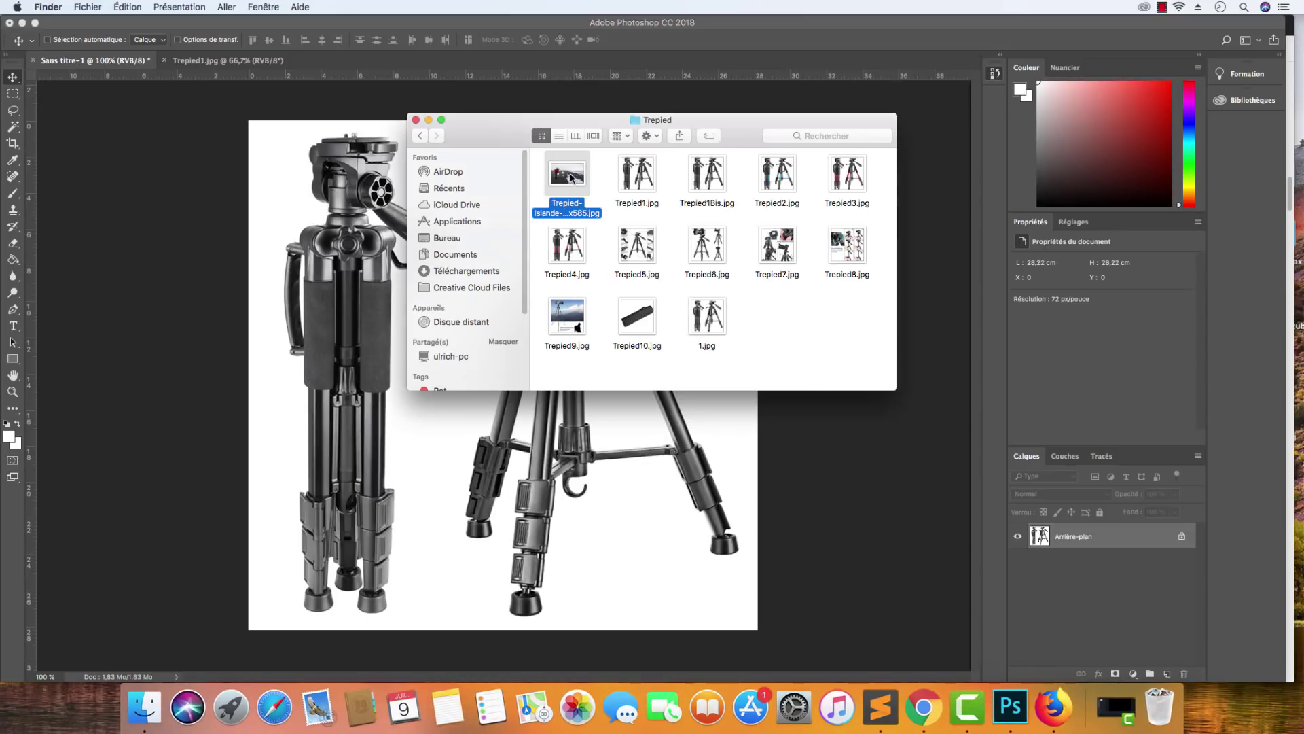
pyautogui.moveTo(570, 178); pyautogui.dragTo(1011, 704)
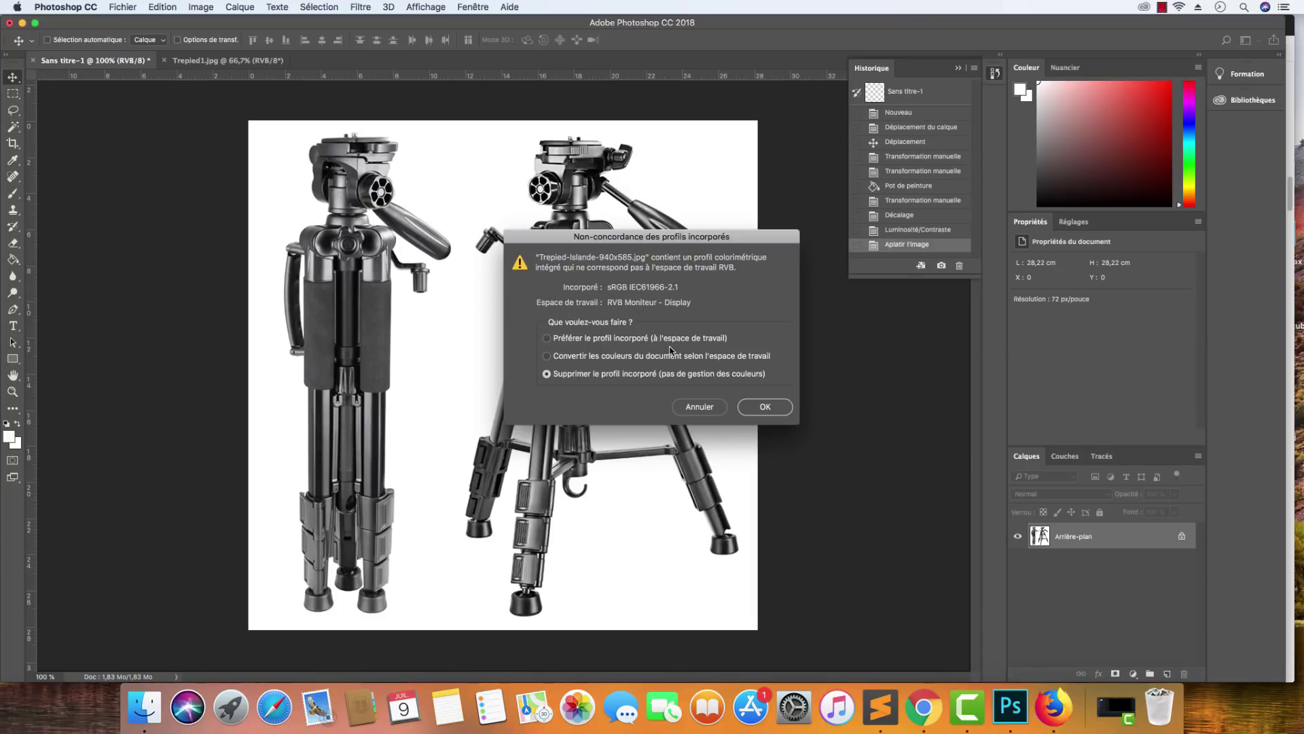
pyautogui.click(672, 338)
pyautogui.click(754, 406)
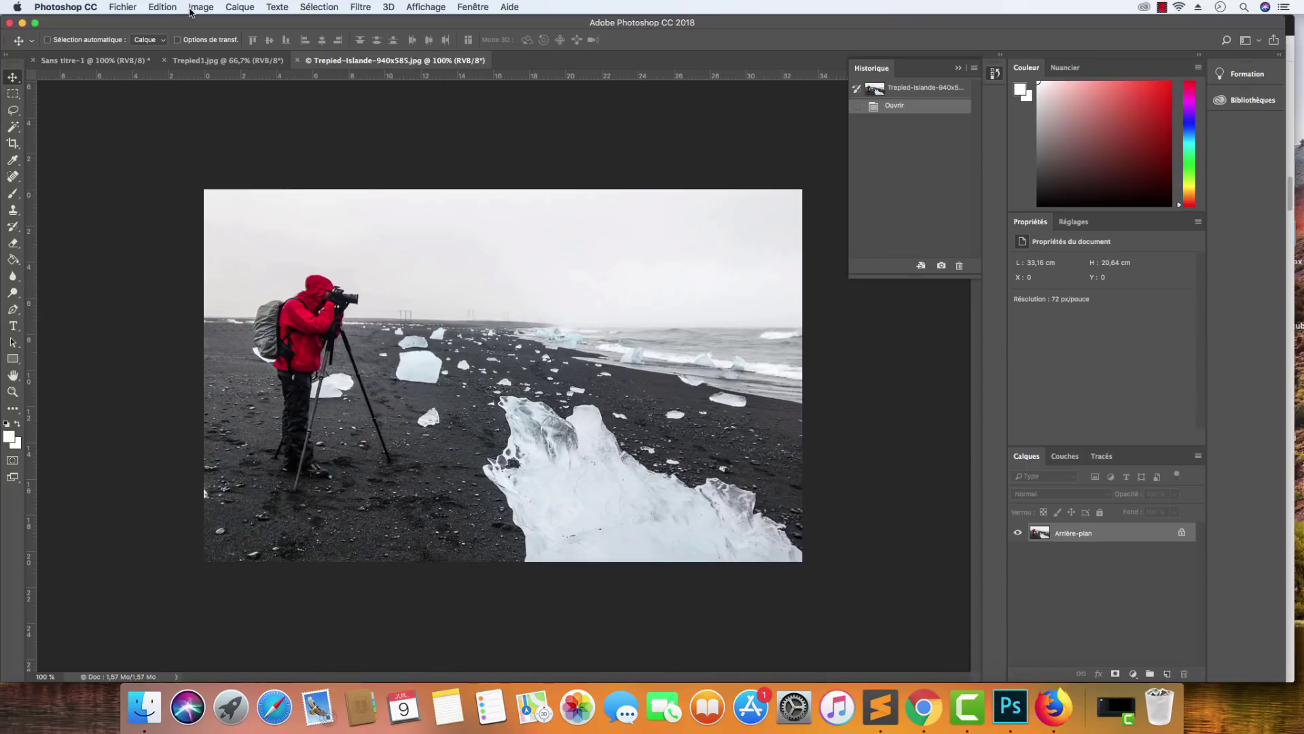
# Check the Iceland photo's image dimensions and leave them as they are.
pyautogui.click(200, 7)
pyautogui.click(298, 111)
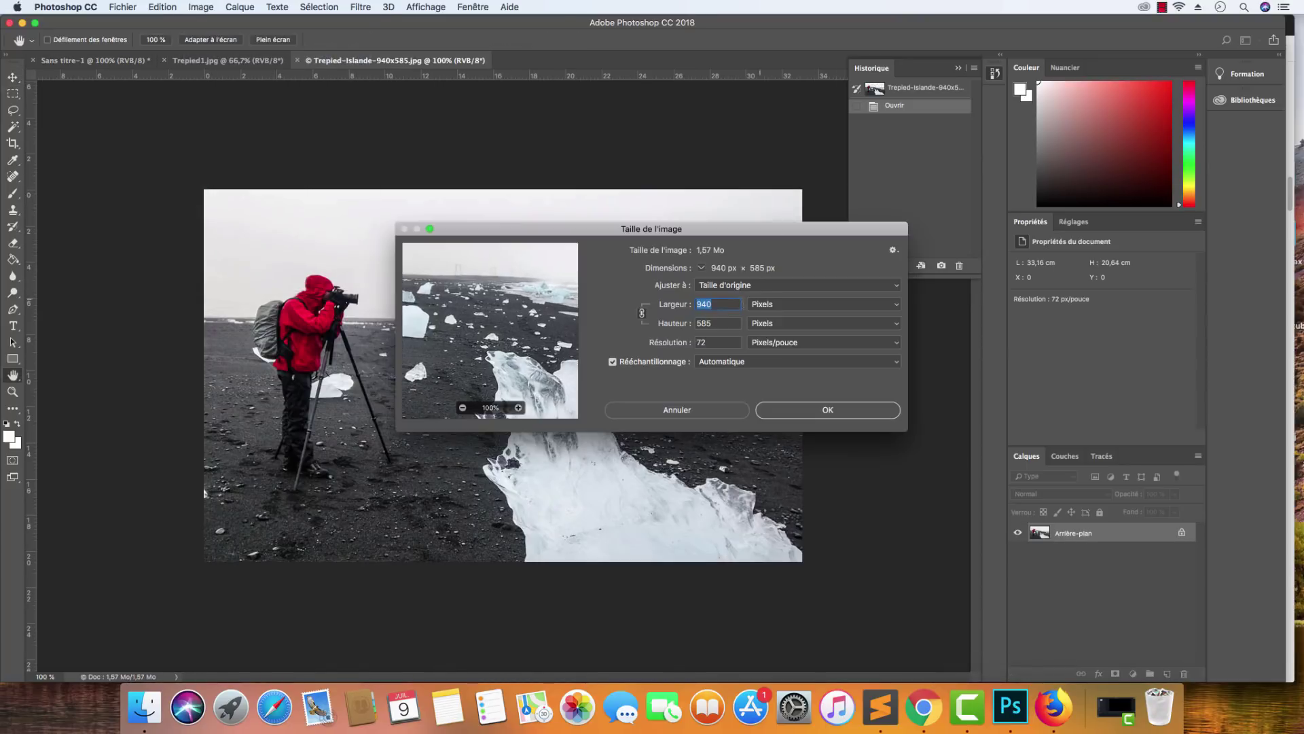
pyautogui.click(722, 410)
# Copy the Iceland photo into Sans titre-1 as a new layer, placing it about 0.5 cm from the left and 2.3 cm from the top.
pyautogui.moveTo(427, 331); pyautogui.dragTo(610, 447)
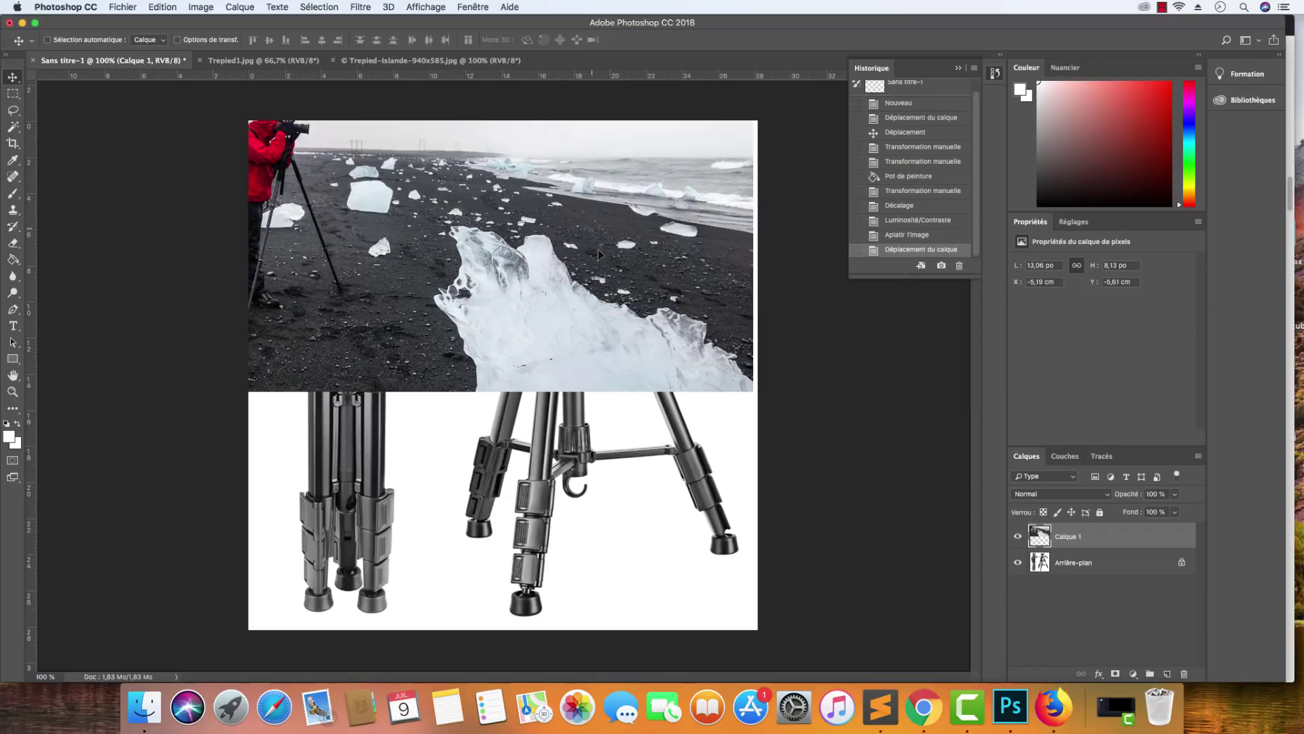
pyautogui.moveTo(588, 196); pyautogui.dragTo(631, 331)
pyautogui.moveTo(629, 446); pyautogui.dragTo(691, 387)
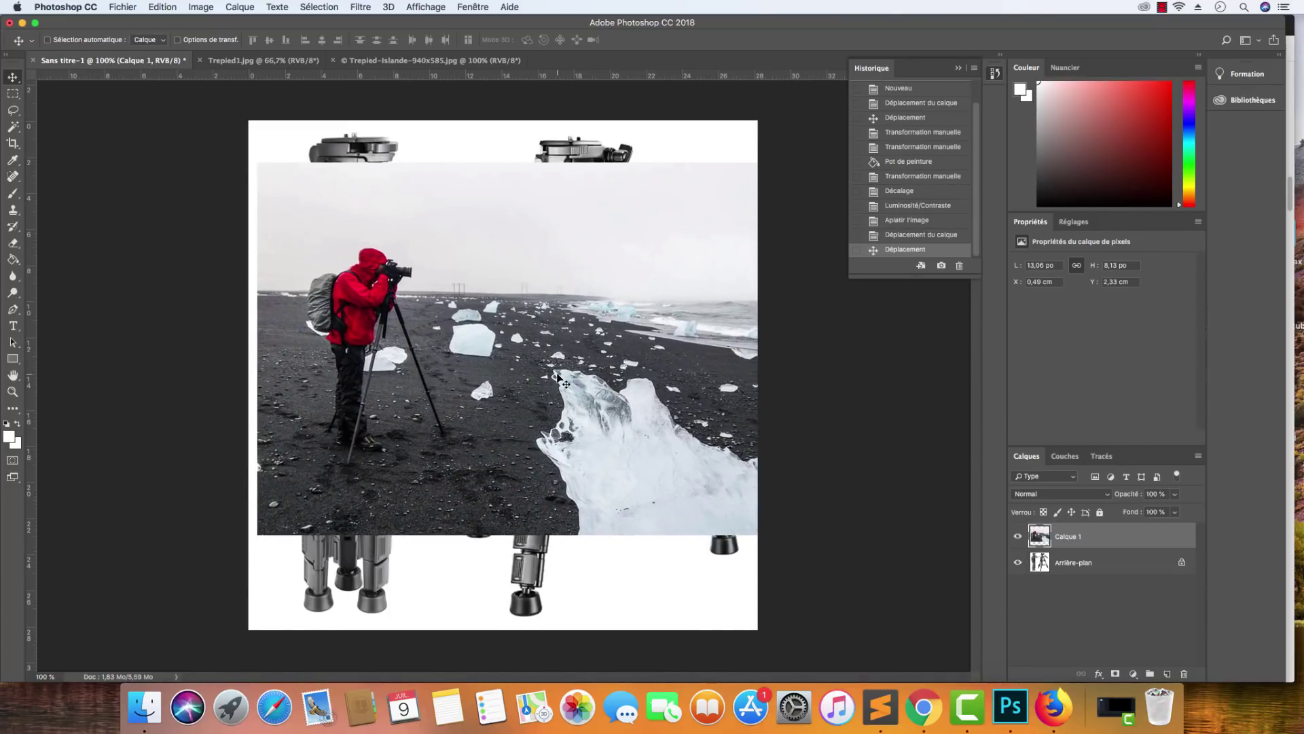
# Undo the Iceland photo's move, its insertion and the flattening, reverting the document's history to the Luminosité/Contraste state.
pyautogui.press('super+z')
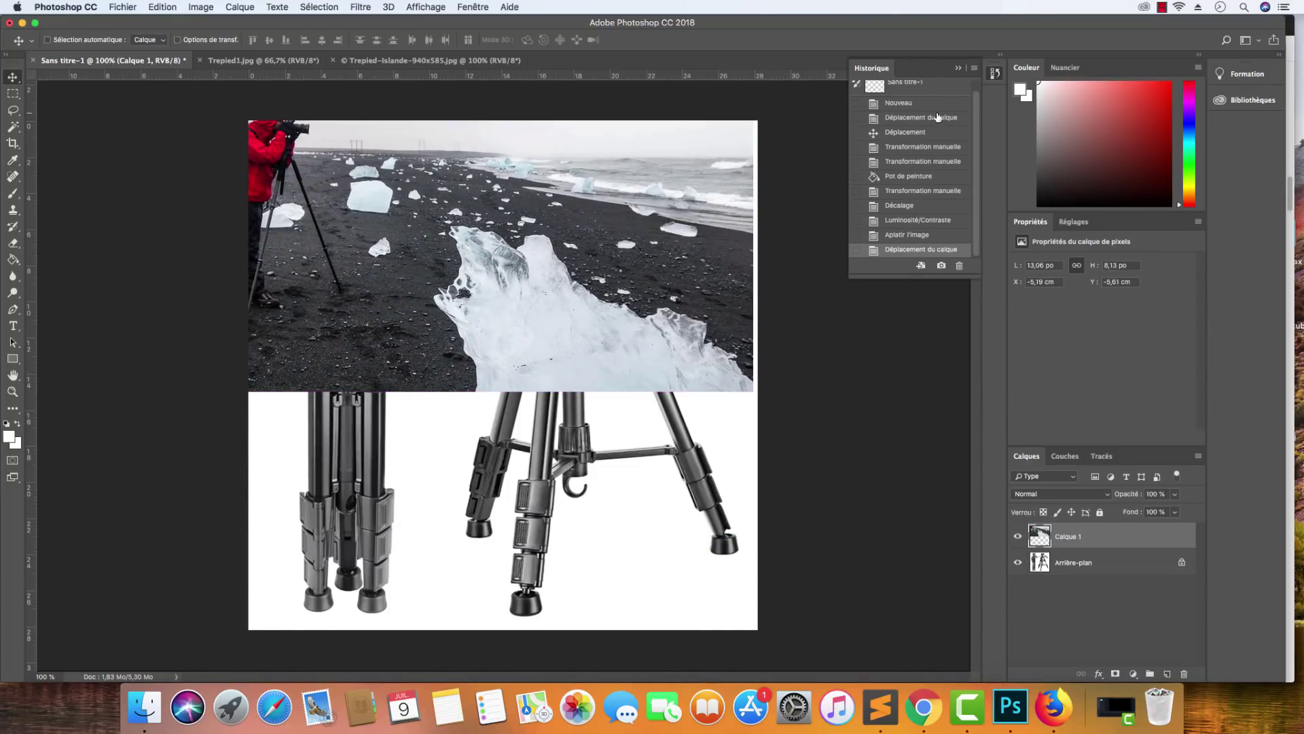
pyautogui.click(934, 236)
pyautogui.click(935, 223)
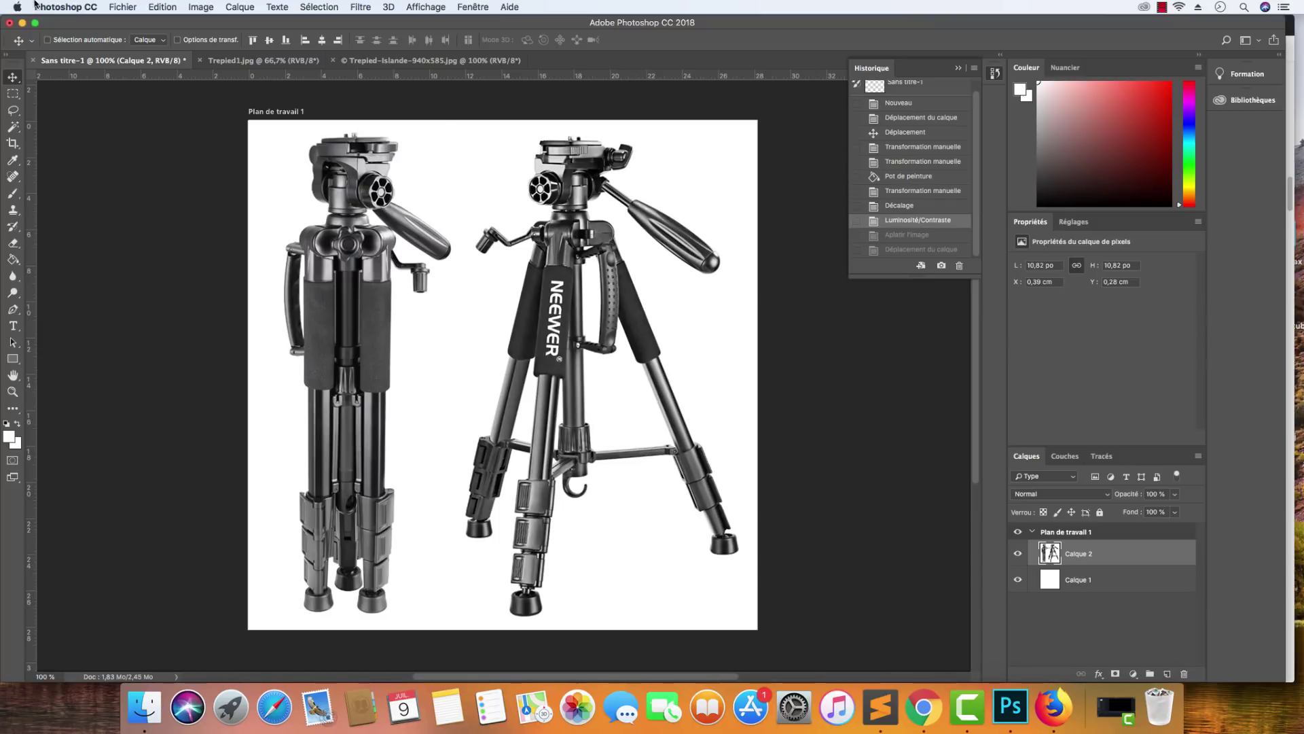
# Save the layered document as Montage.psd in the Trepied folder, in Photoshop format with layers kept.
pyautogui.click(129, 8)
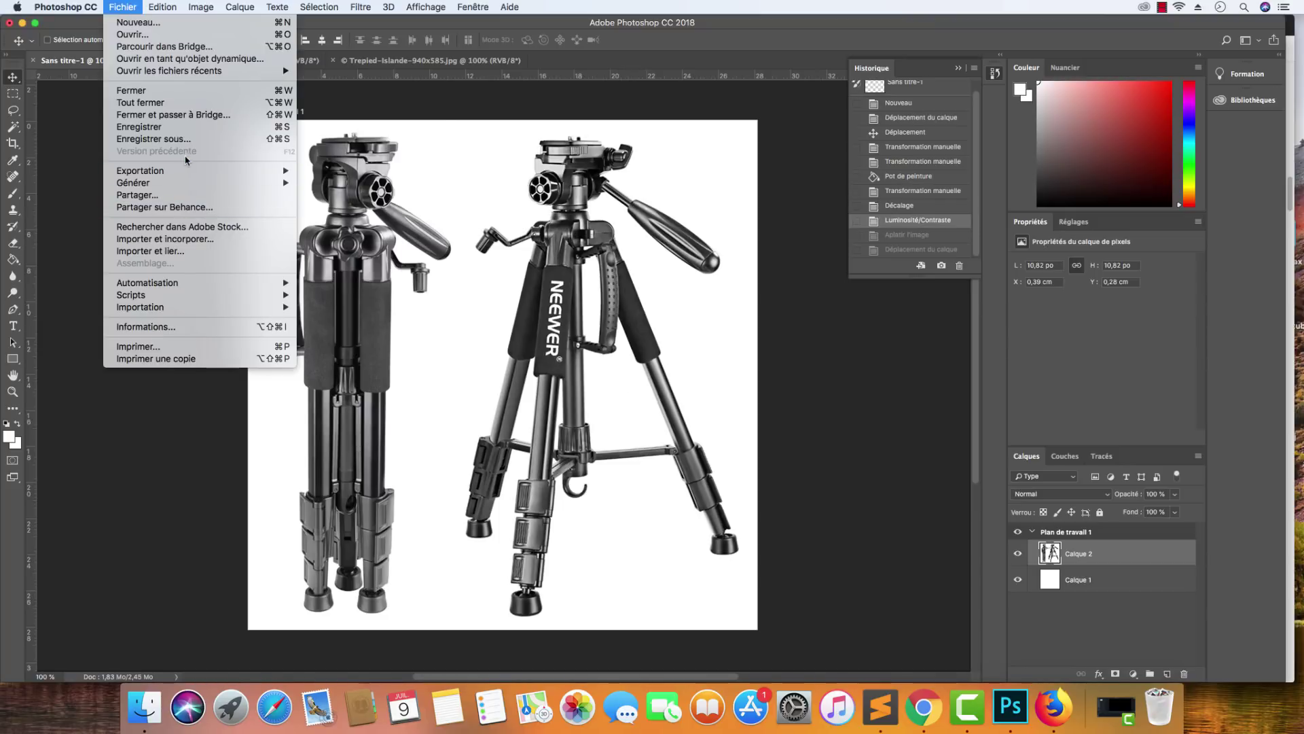
pyautogui.click(153, 139)
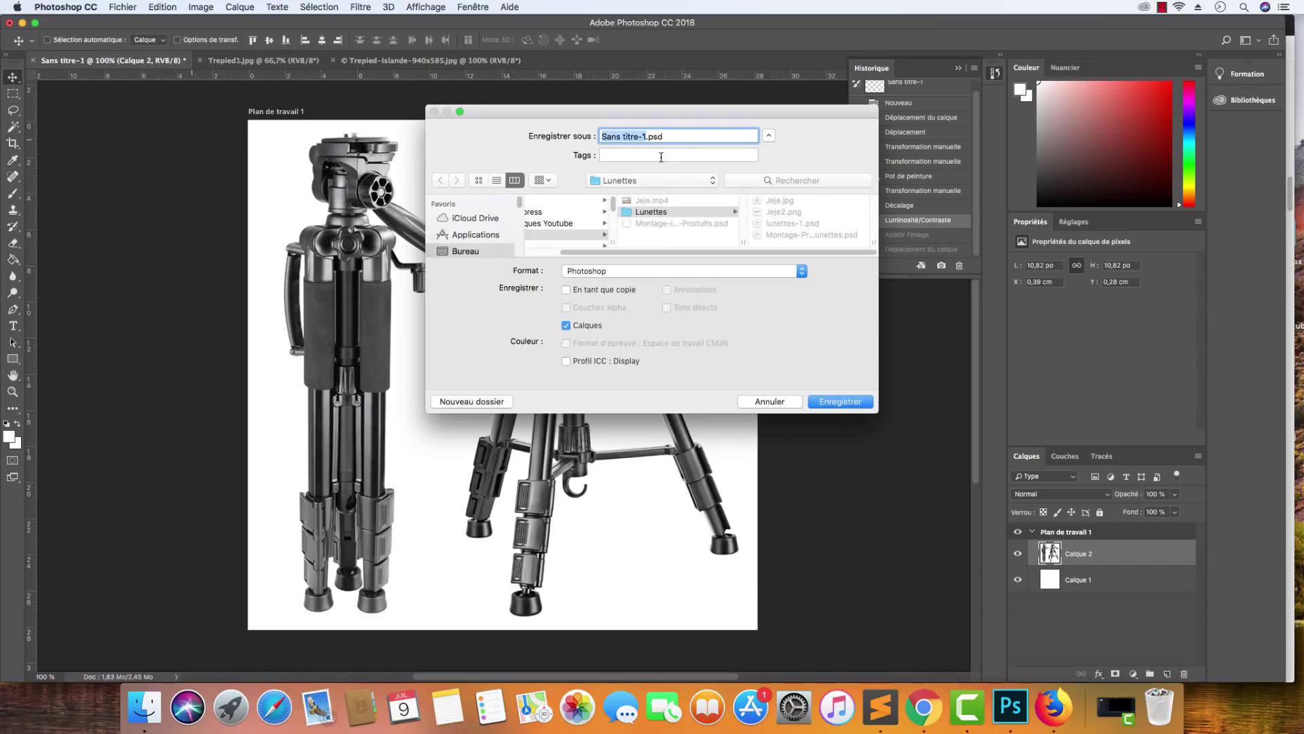
pyautogui.write('Montage')
pyautogui.click(465, 251)
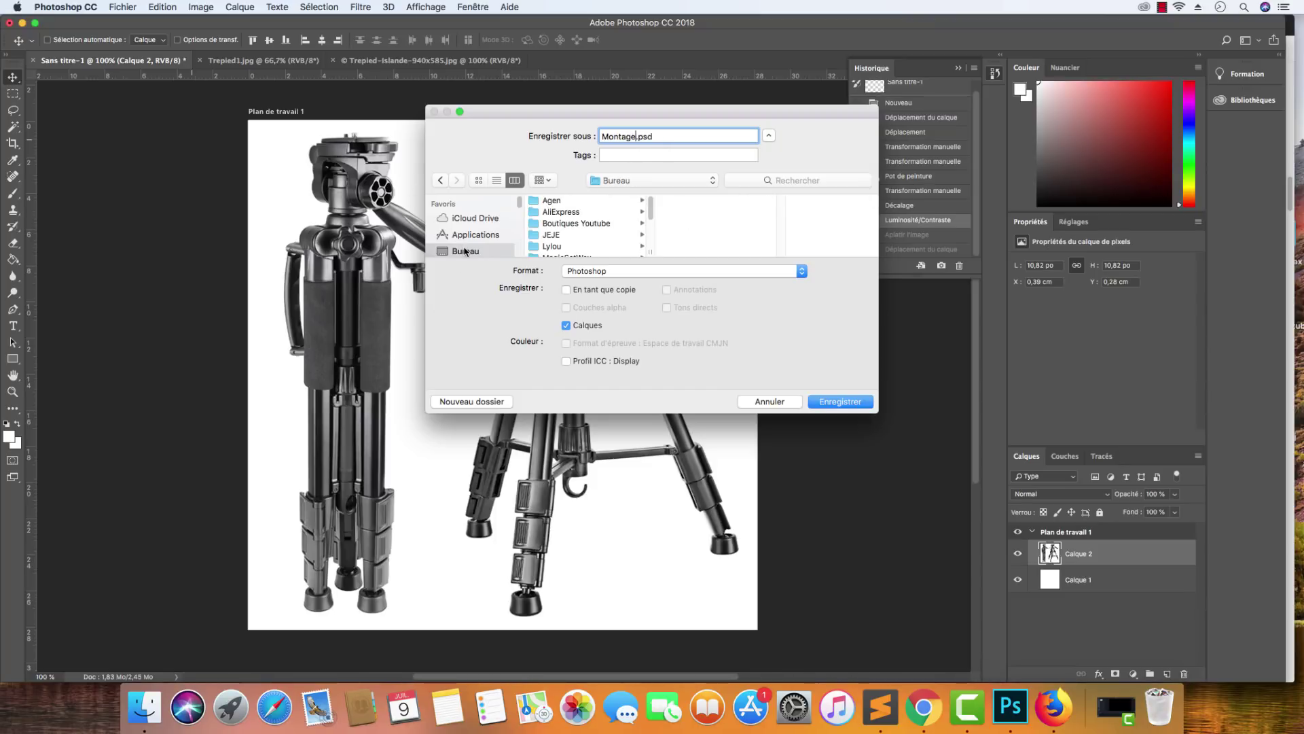
pyautogui.click(596, 212)
pyautogui.click(705, 201)
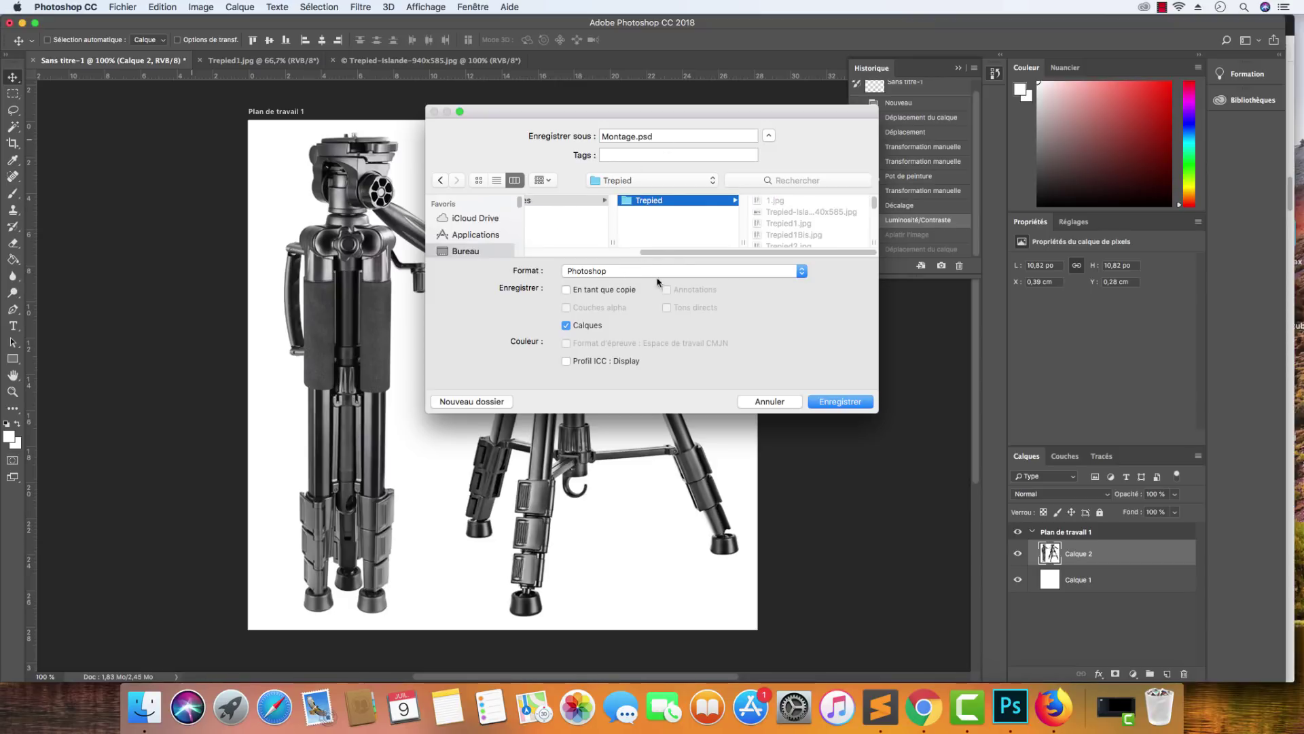
pyautogui.click(841, 401)
pyautogui.click(851, 295)
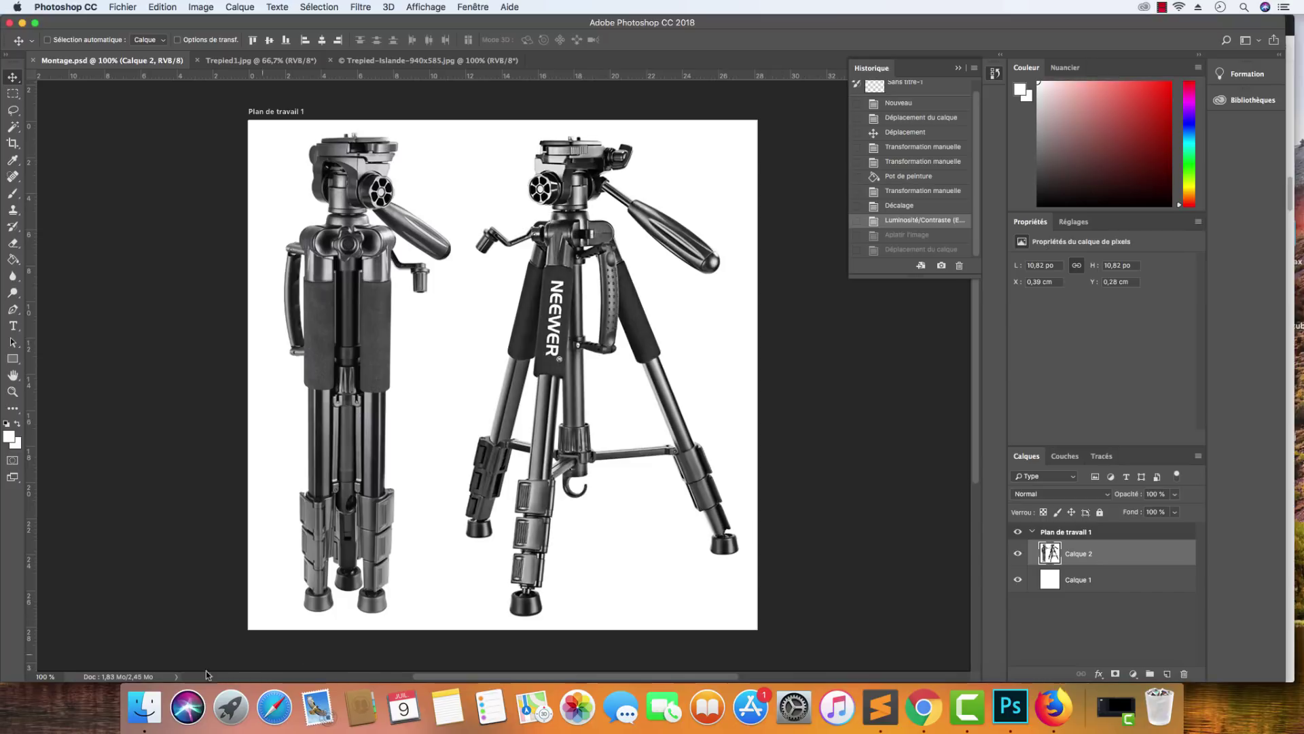
# Switch to Finder and check the Trepied folder for the saved Montage.psd.
pyautogui.click(154, 714)
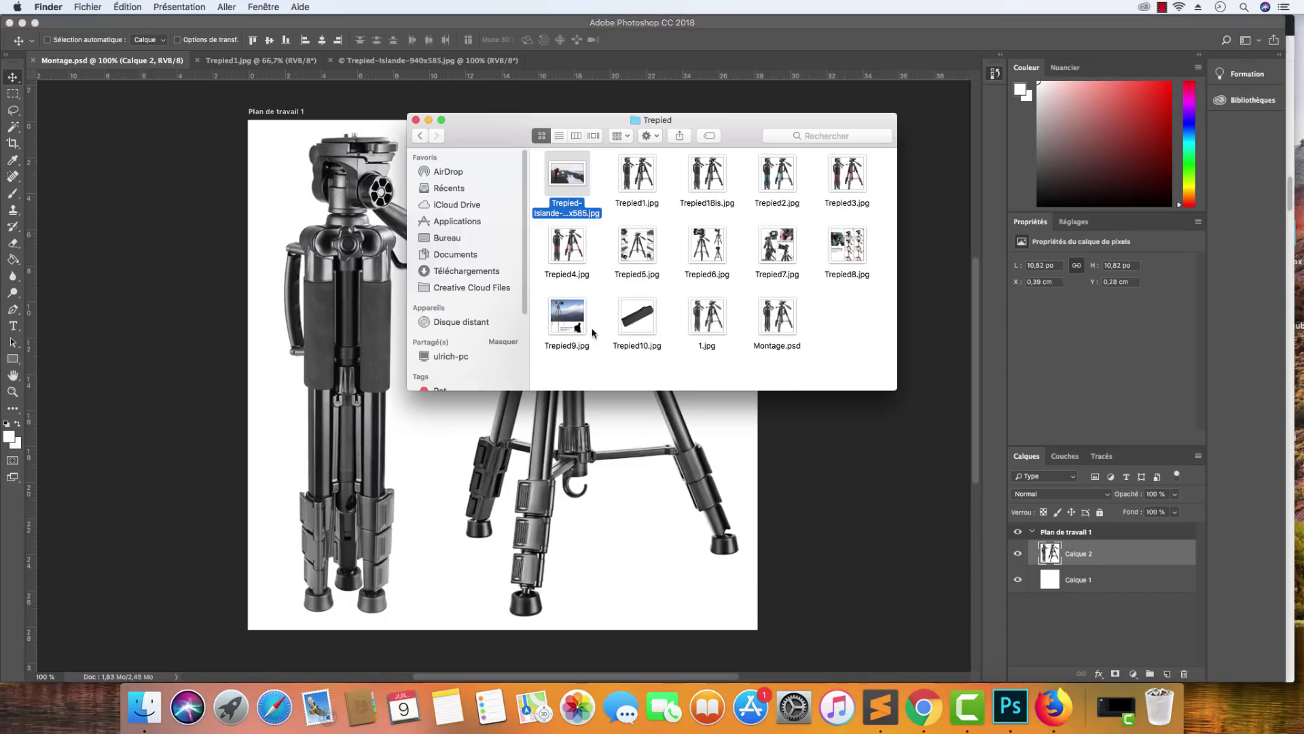
pyautogui.click(586, 327)
pyautogui.click(571, 174)
# Switch back to Photoshop and copy the Iceland photo into Montage.psd as a new layer, at about X -3.95 cm, Y 2.15 cm.
pyautogui.click(417, 45)
pyautogui.click(428, 61)
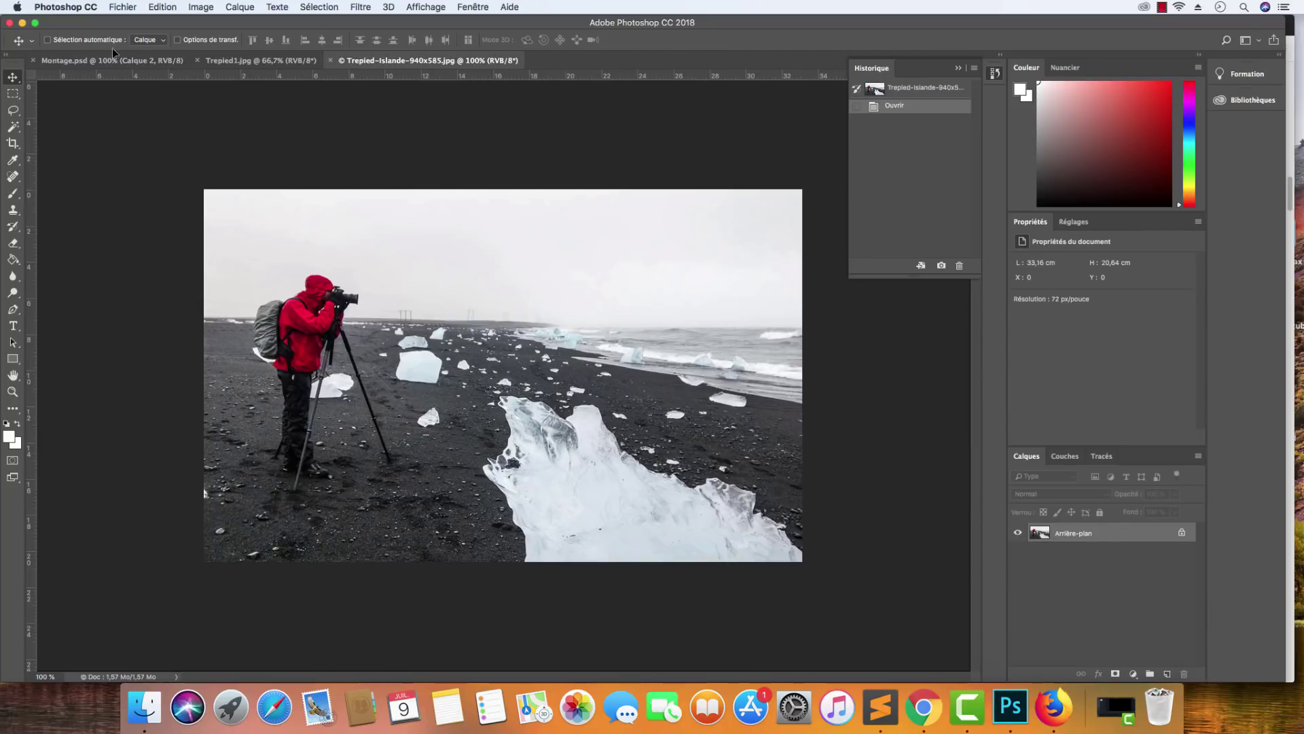
pyautogui.moveTo(112, 48); pyautogui.dragTo(542, 268)
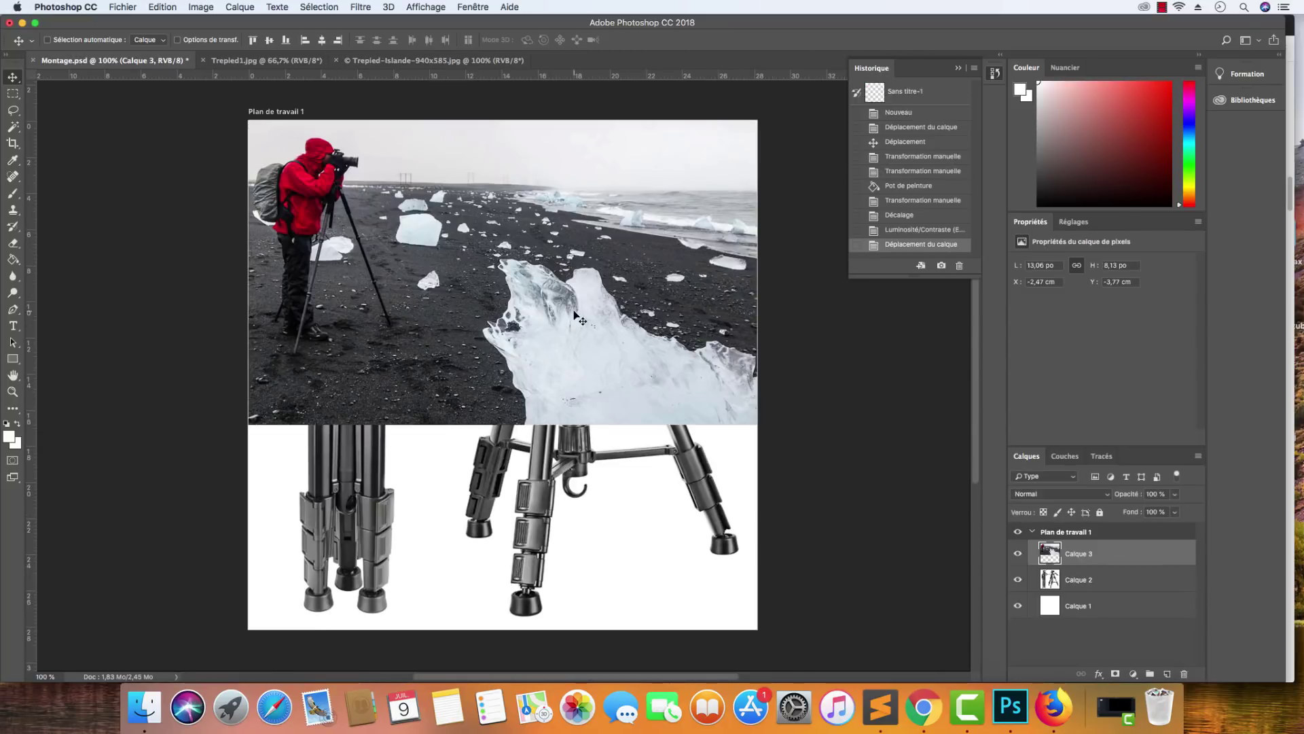
pyautogui.scroll(-1, 540, 337)
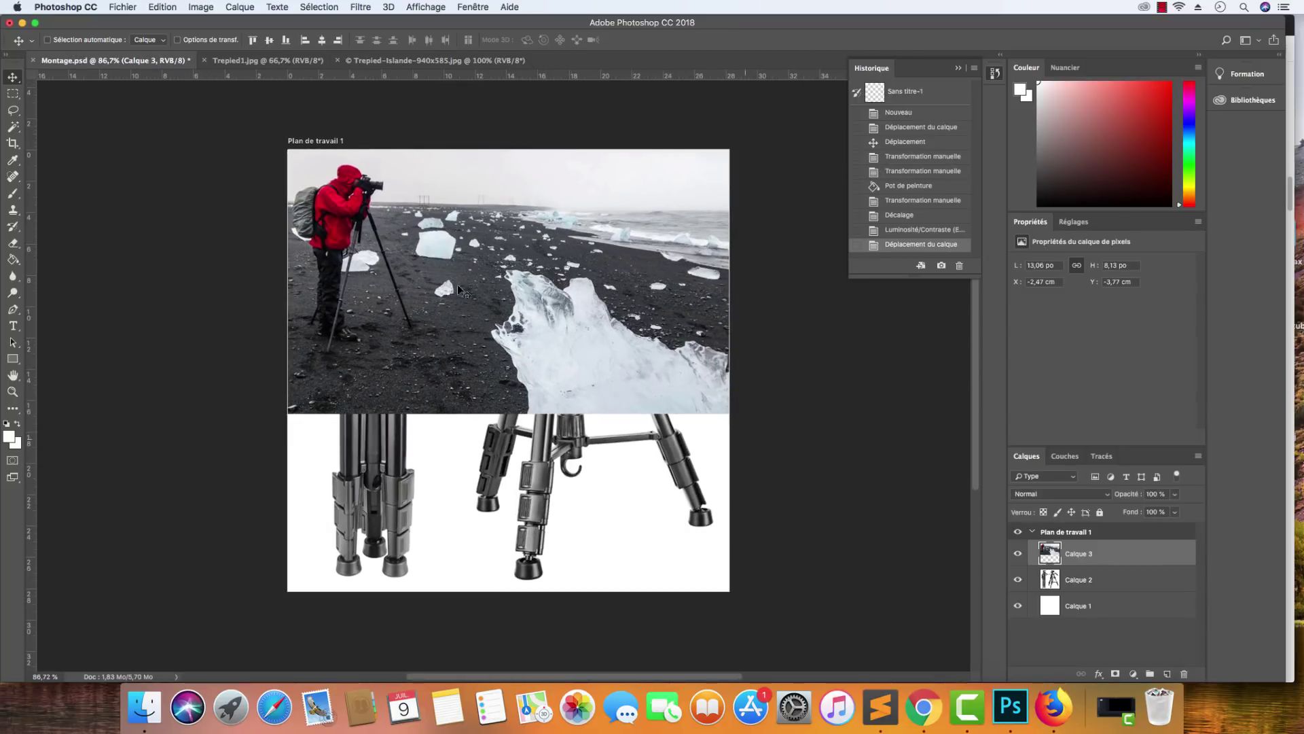
pyautogui.moveTo(455, 229); pyautogui.dragTo(432, 322)
# Enlarge the Iceland photo layer to about 18.04 × 11.24 inches to cover the artboard, placed at about X -1.8 cm, Y -0.21 cm.
pyautogui.press('super+t')
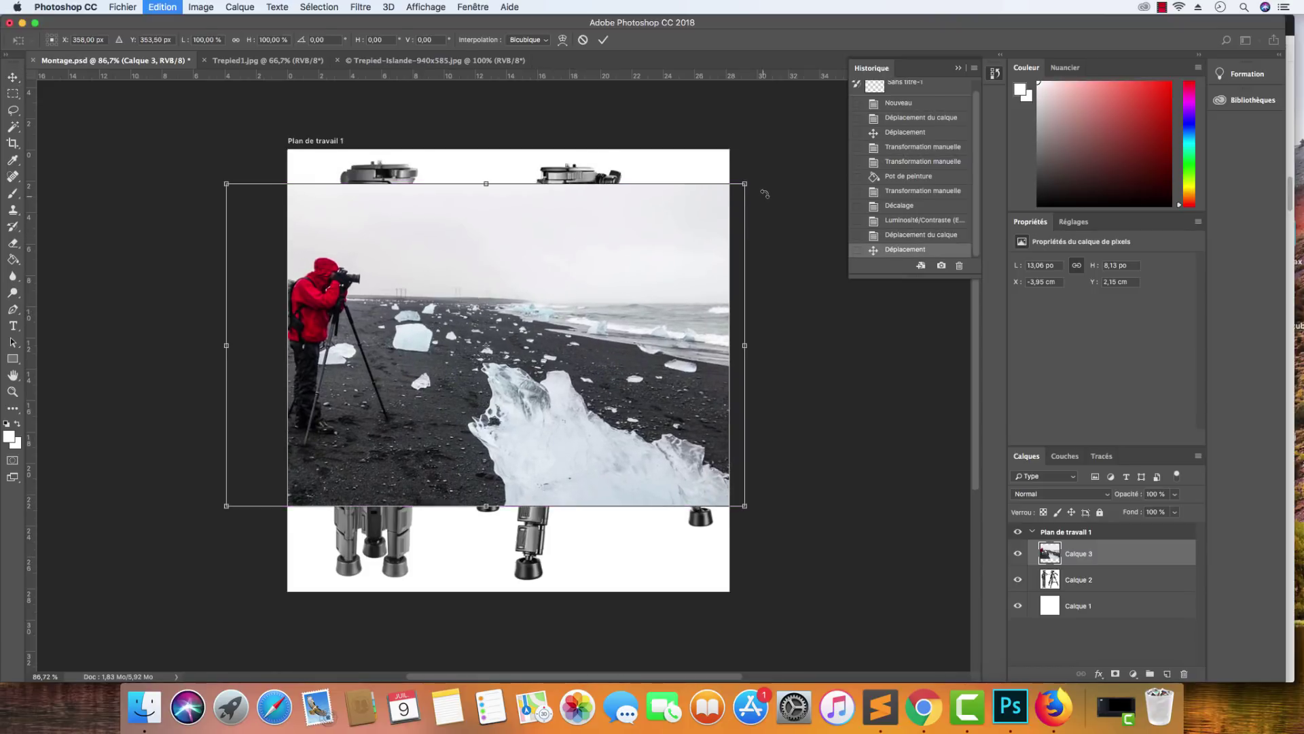
pyautogui.moveTo(745, 183); pyautogui.dragTo(813, 152)
pyautogui.moveTo(807, 507); pyautogui.dragTo(941, 604)
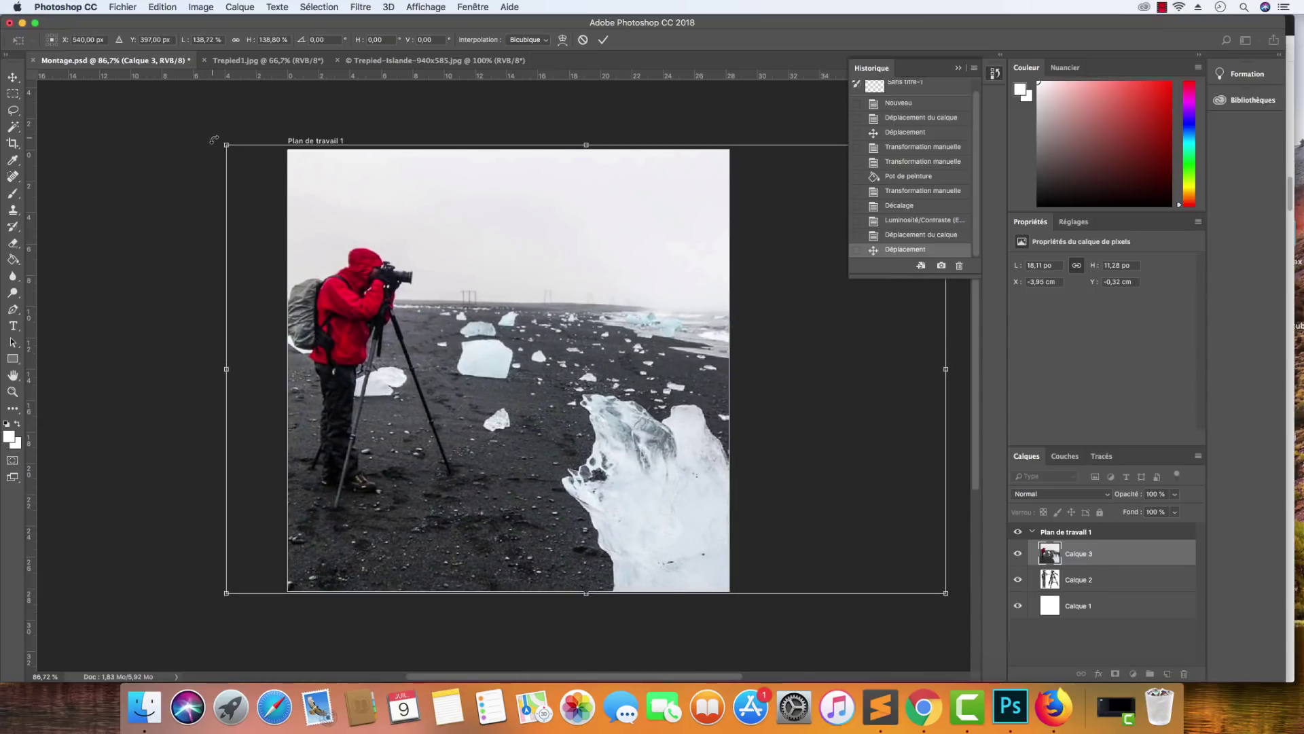
pyautogui.moveTo(224, 145); pyautogui.dragTo(227, 147)
pyautogui.moveTo(519, 243); pyautogui.dragTo(550, 243)
pyautogui.press('Return')
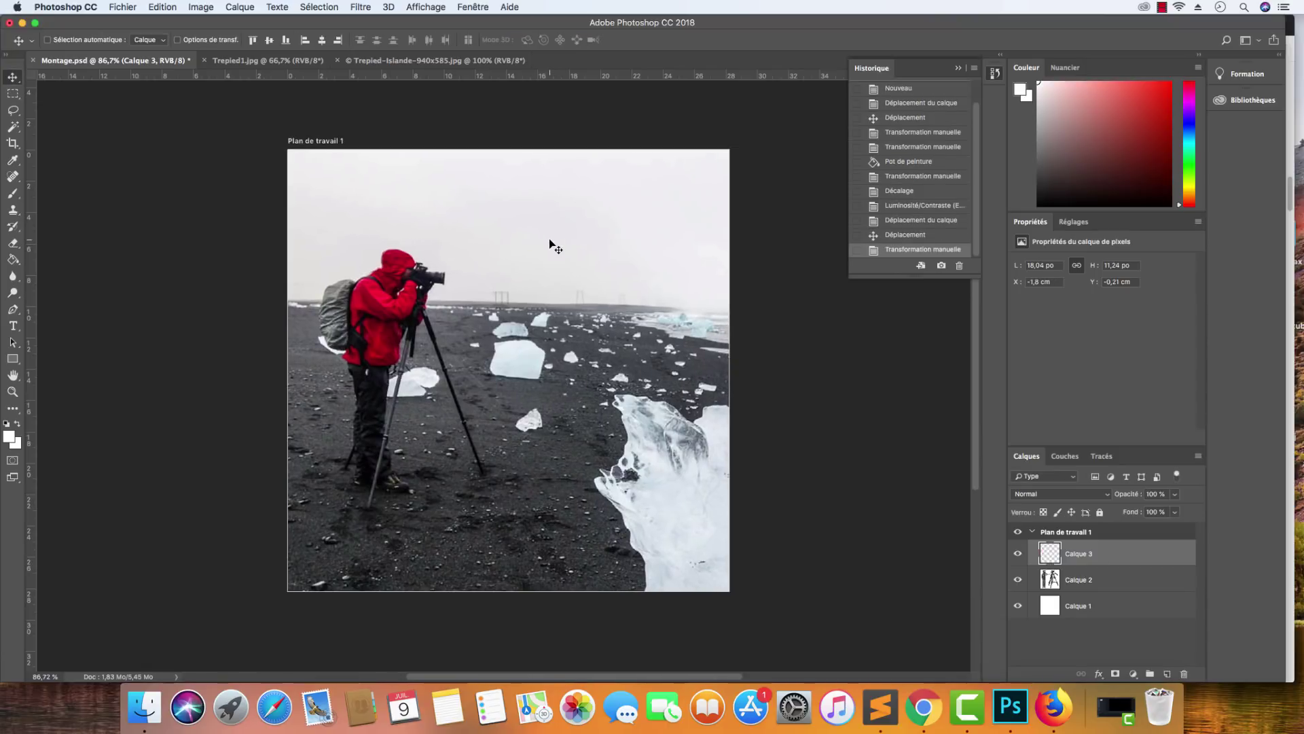
pyautogui.press('super+1')
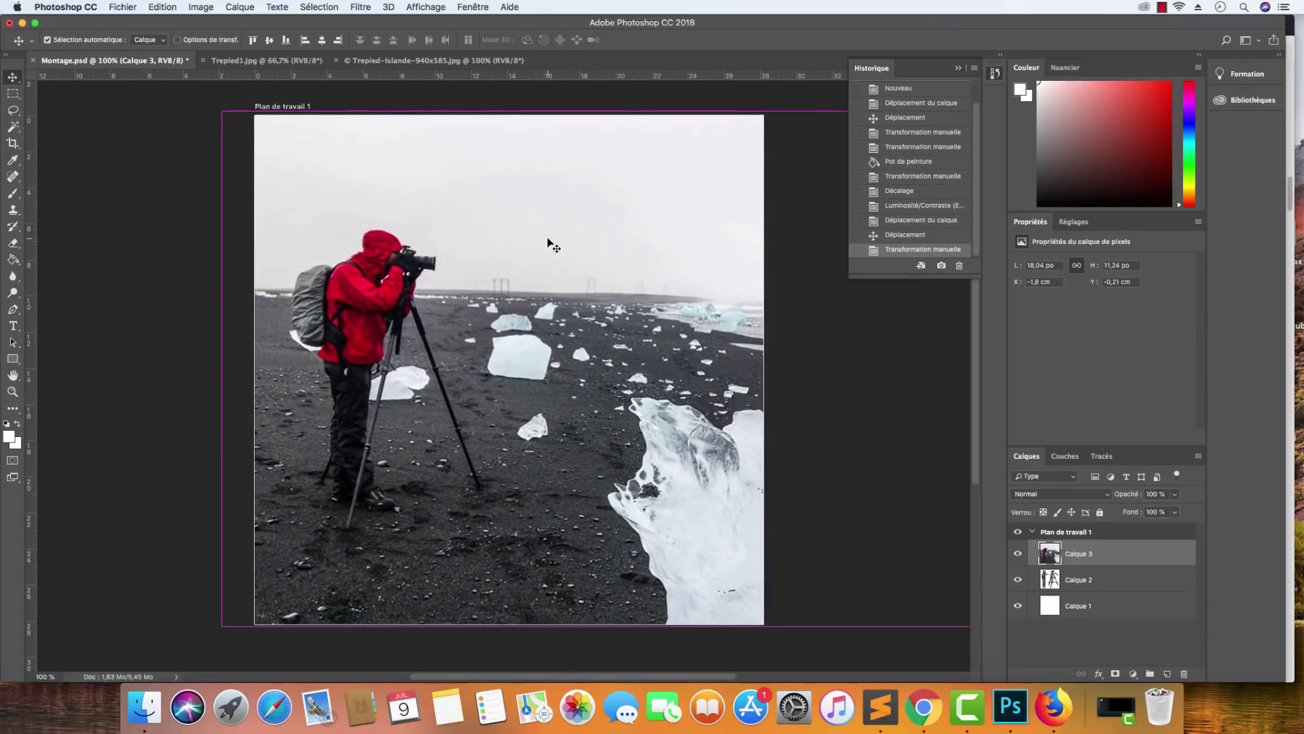
pyautogui.press('super+plus')
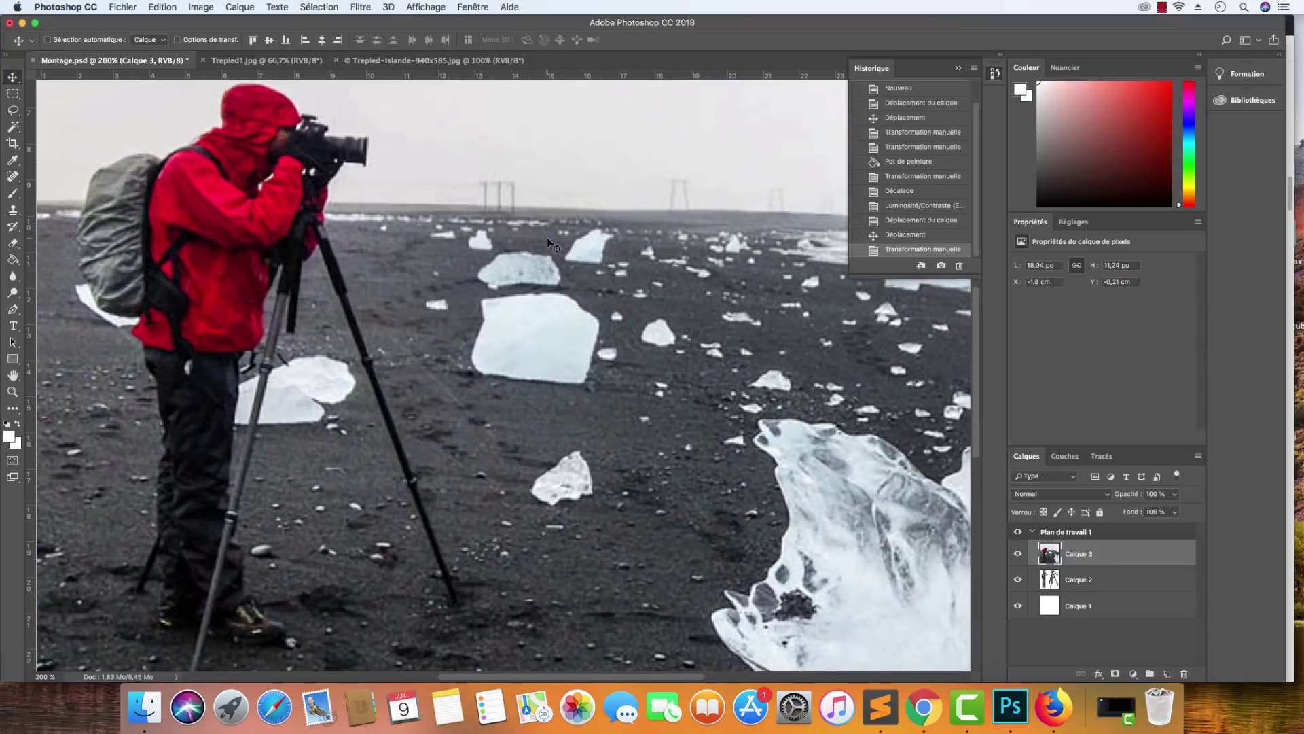
pyautogui.press('super+minus')
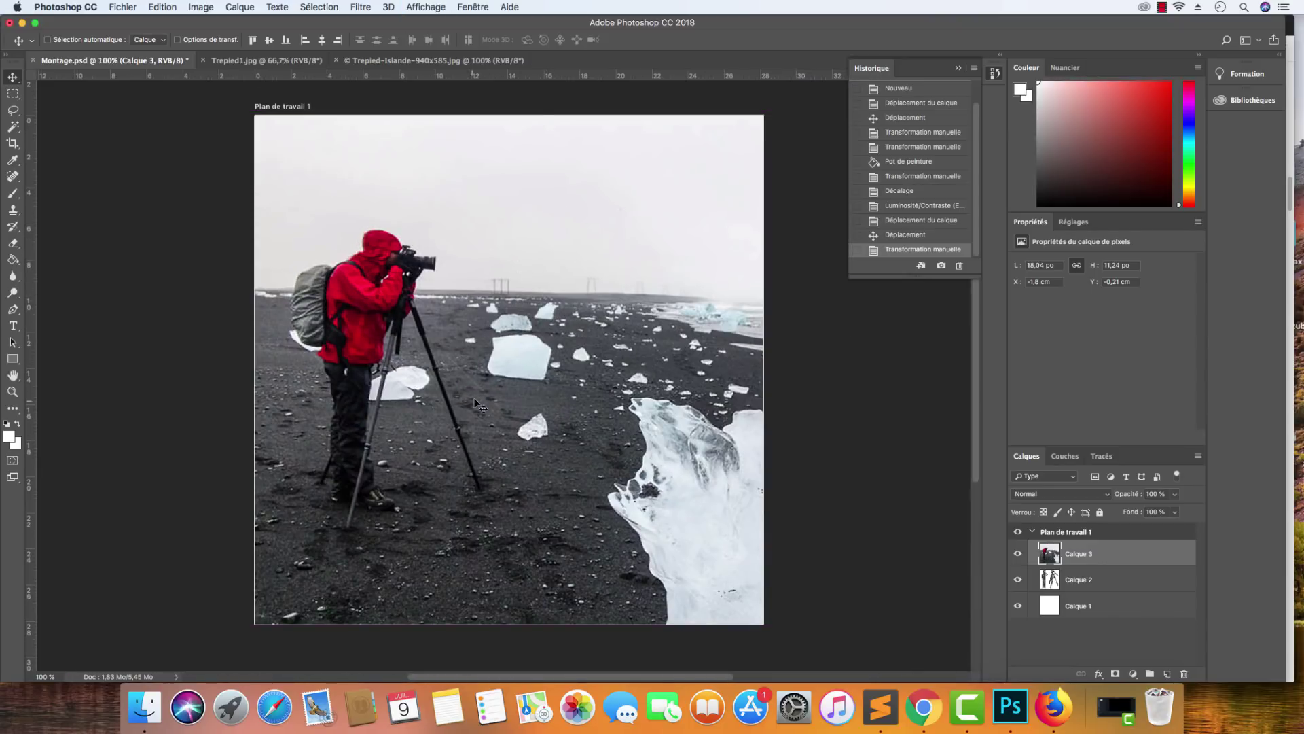
pyautogui.moveTo(479, 405); pyautogui.dragTo(455, 398)
pyautogui.press('super+z')
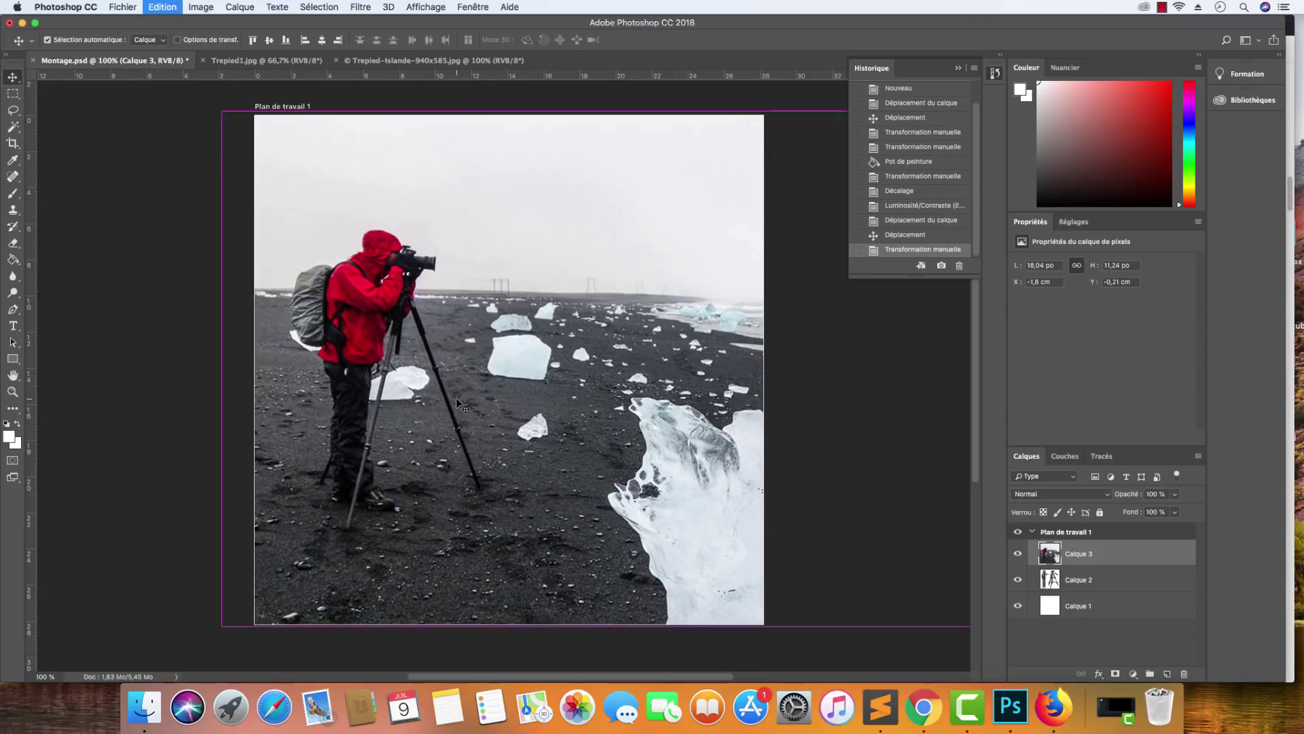
pyautogui.press('super+t')
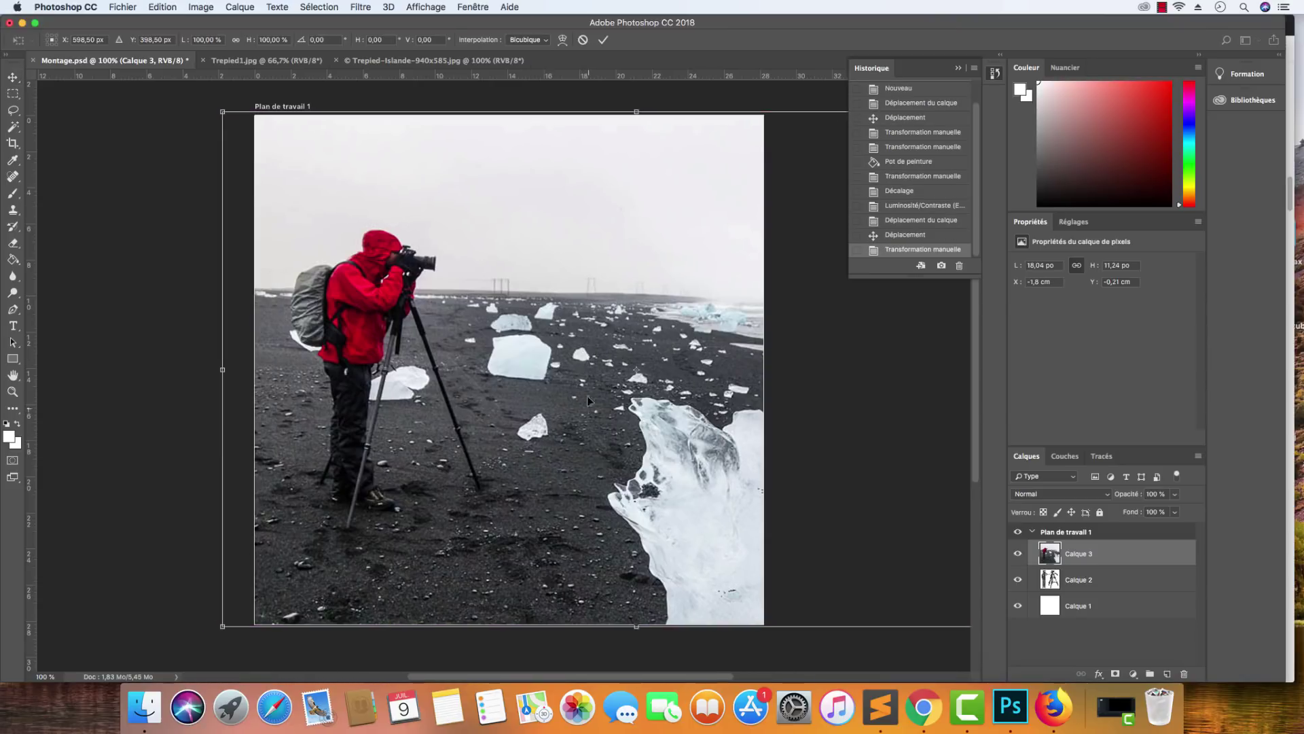
pyautogui.press('Escape')
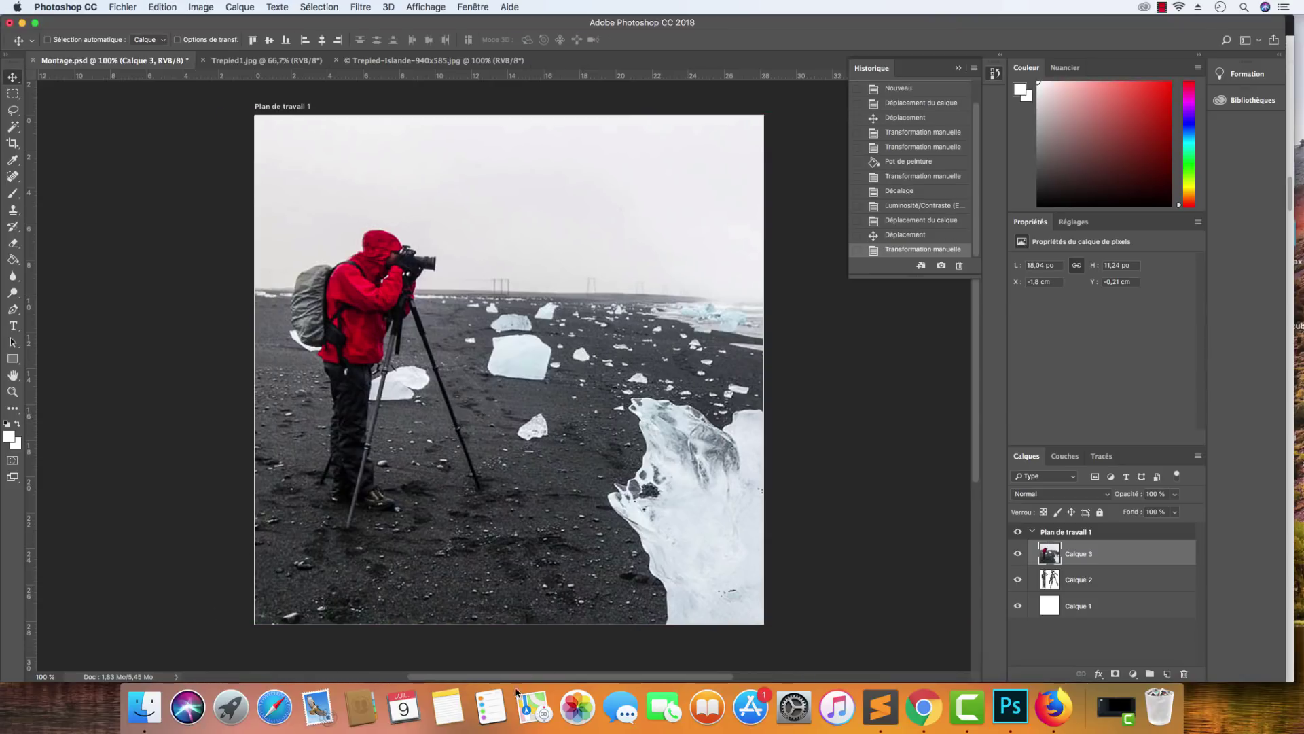
# Switch to Firefox and search Google for "shutterstock", replacing the tripod image results.
pyautogui.click(924, 707)
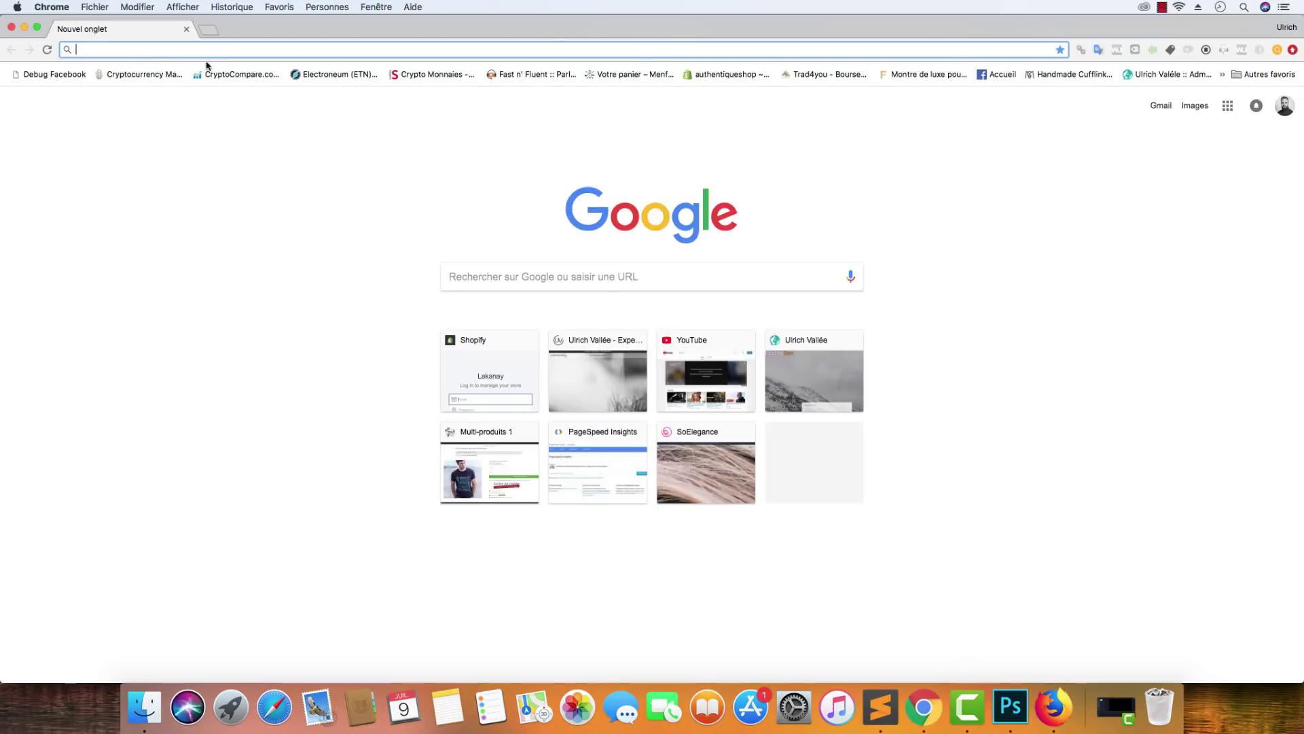
pyautogui.click(11, 27)
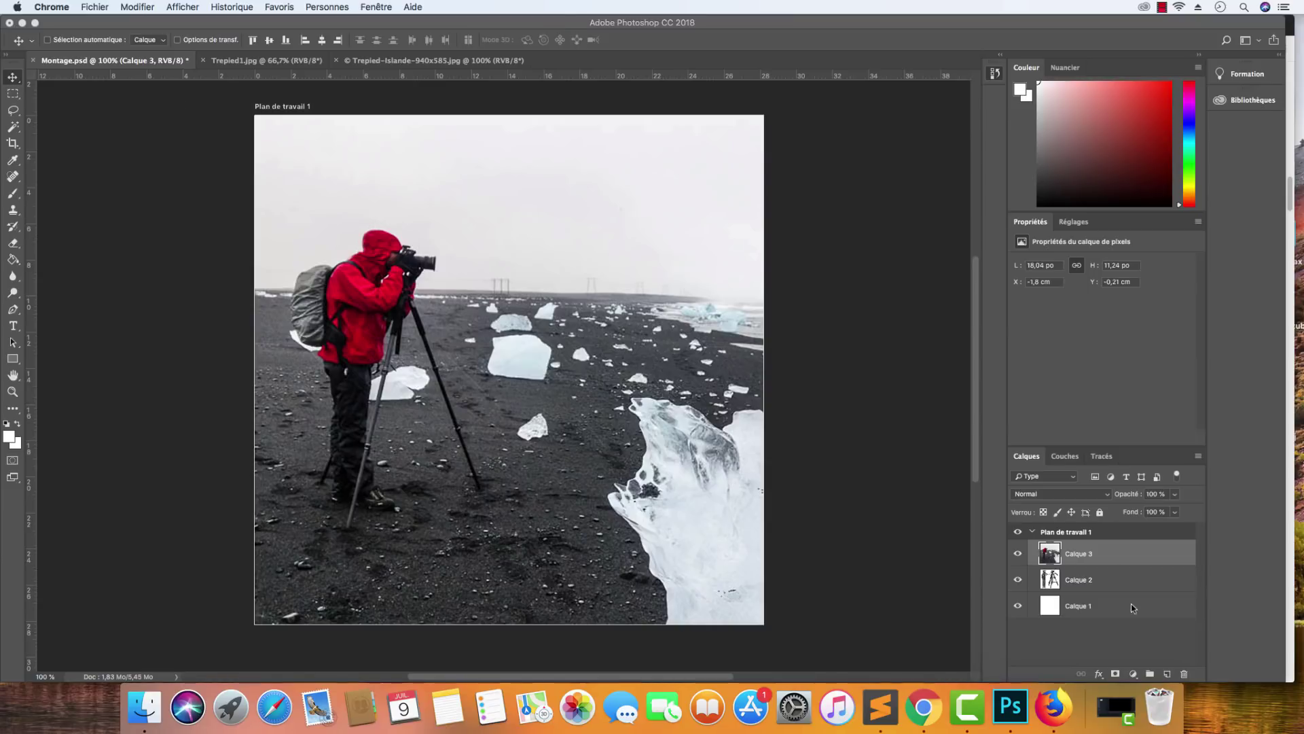
pyautogui.click(1053, 707)
pyautogui.click(414, 26)
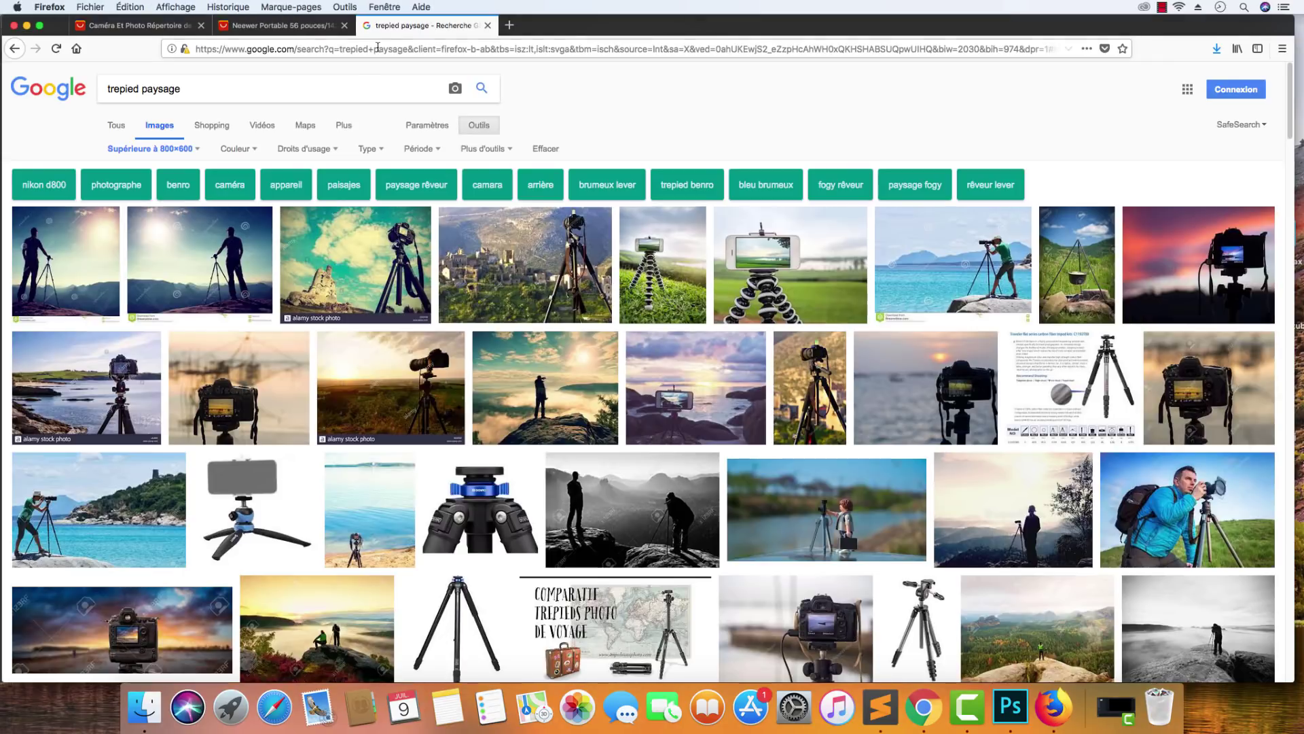
pyautogui.click(361, 52)
pyautogui.write('shuuter')
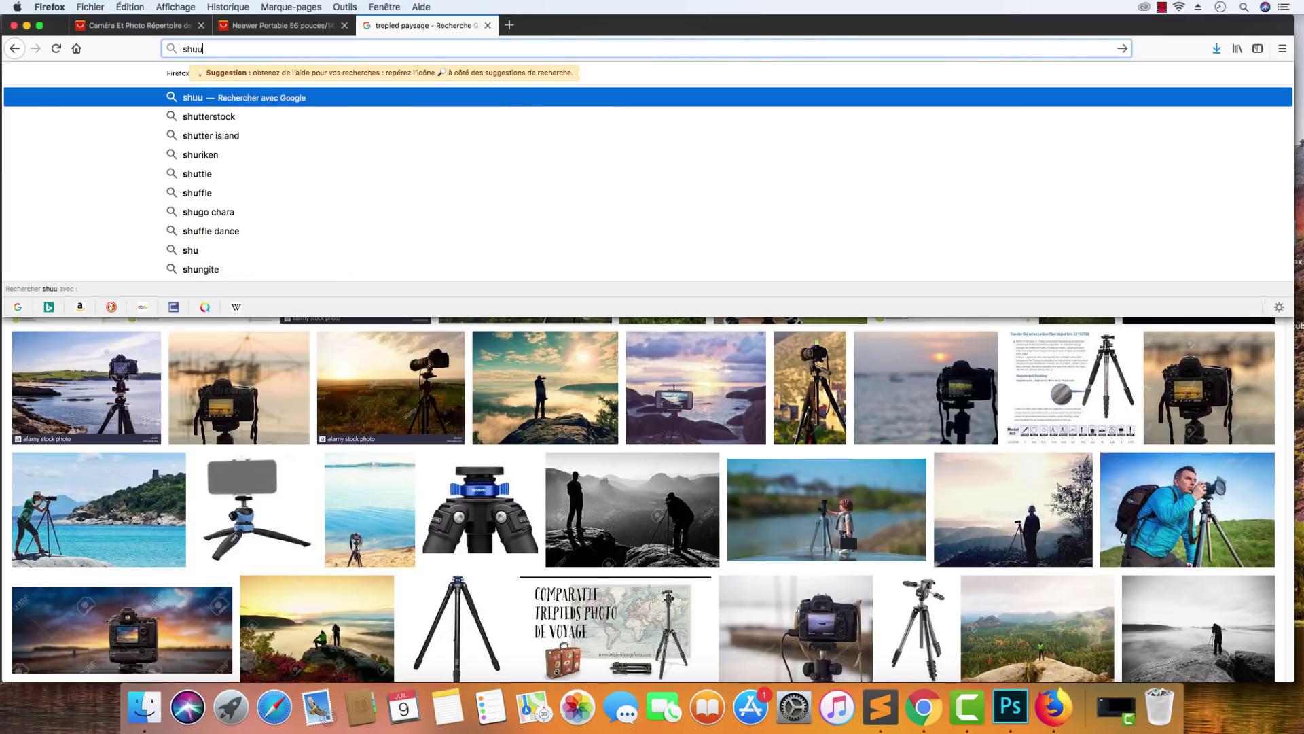
pyautogui.press('BackSpace')
pyautogui.press('BackSpace')
pyautogui.press('BackSpace')
pyautogui.press('BackSpace')
pyautogui.write('tter')
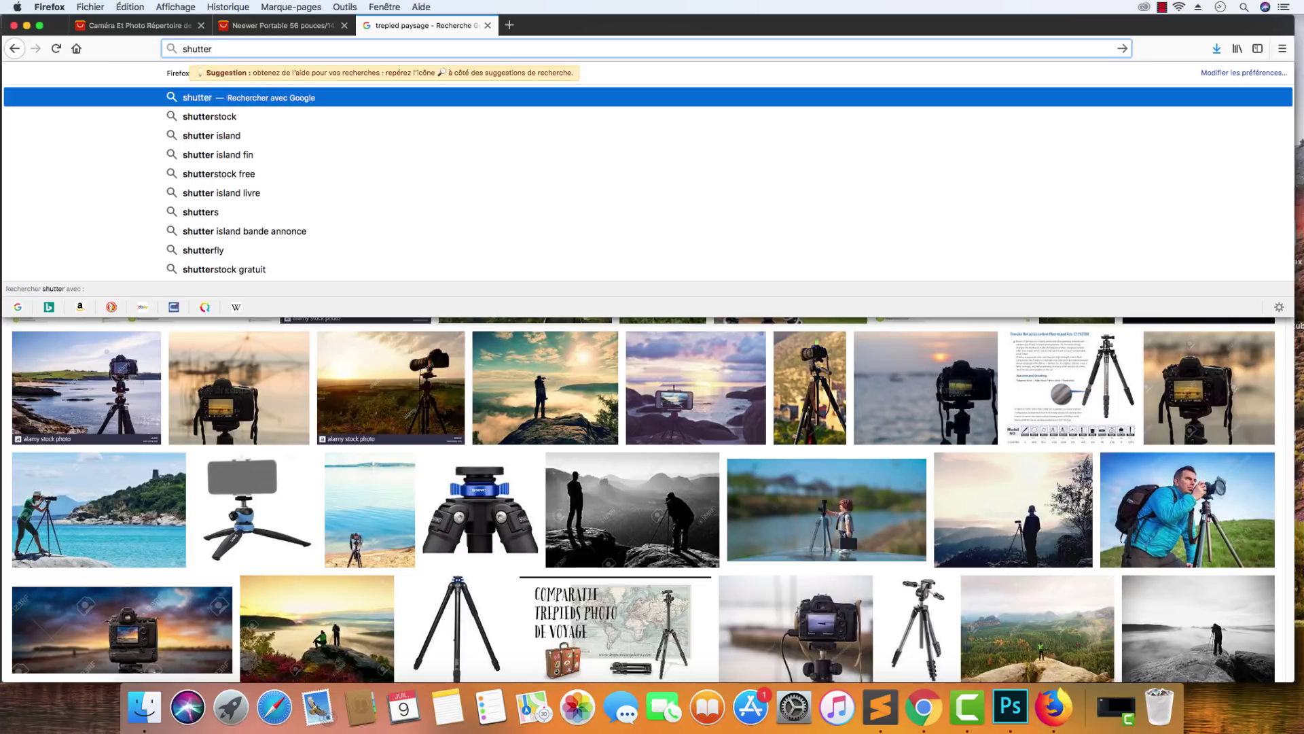
pyautogui.write('stock')
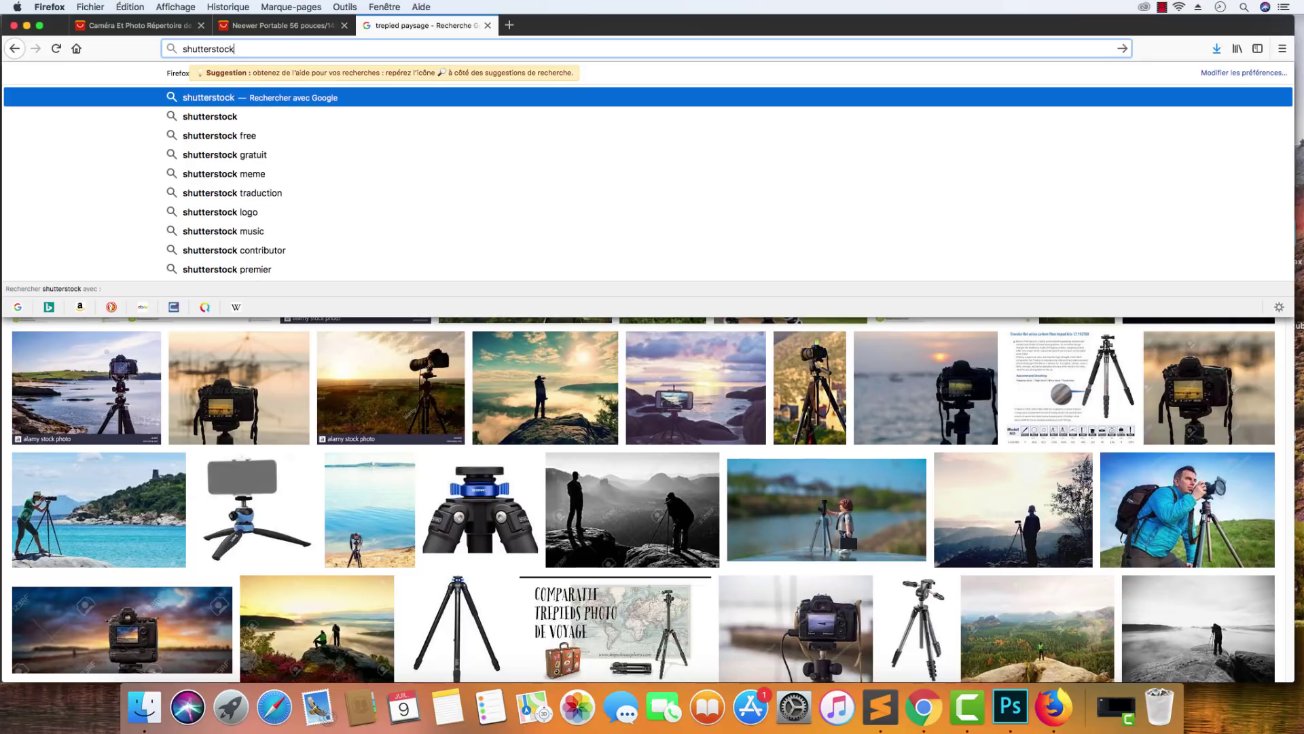
pyautogui.press('Return')
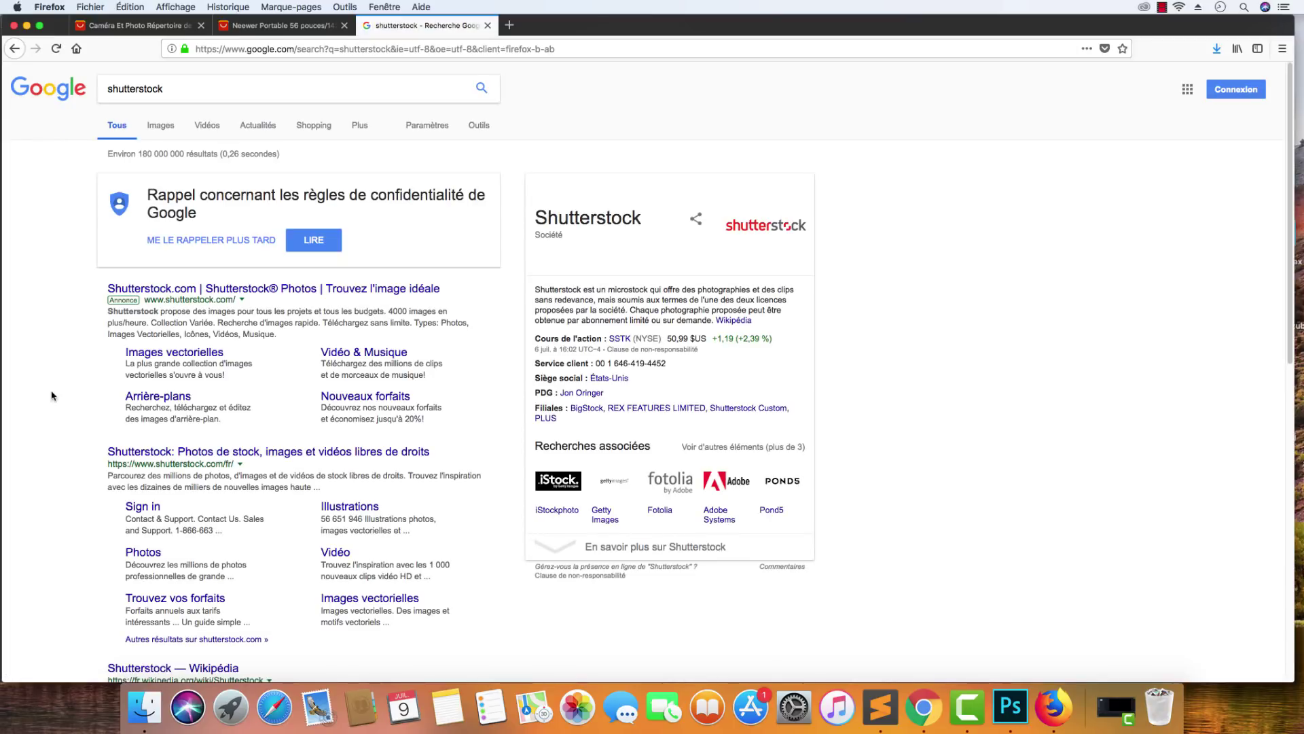
# Open the French Shutterstock site from the results and search it for "trepied paysage".
pyautogui.click(260, 453)
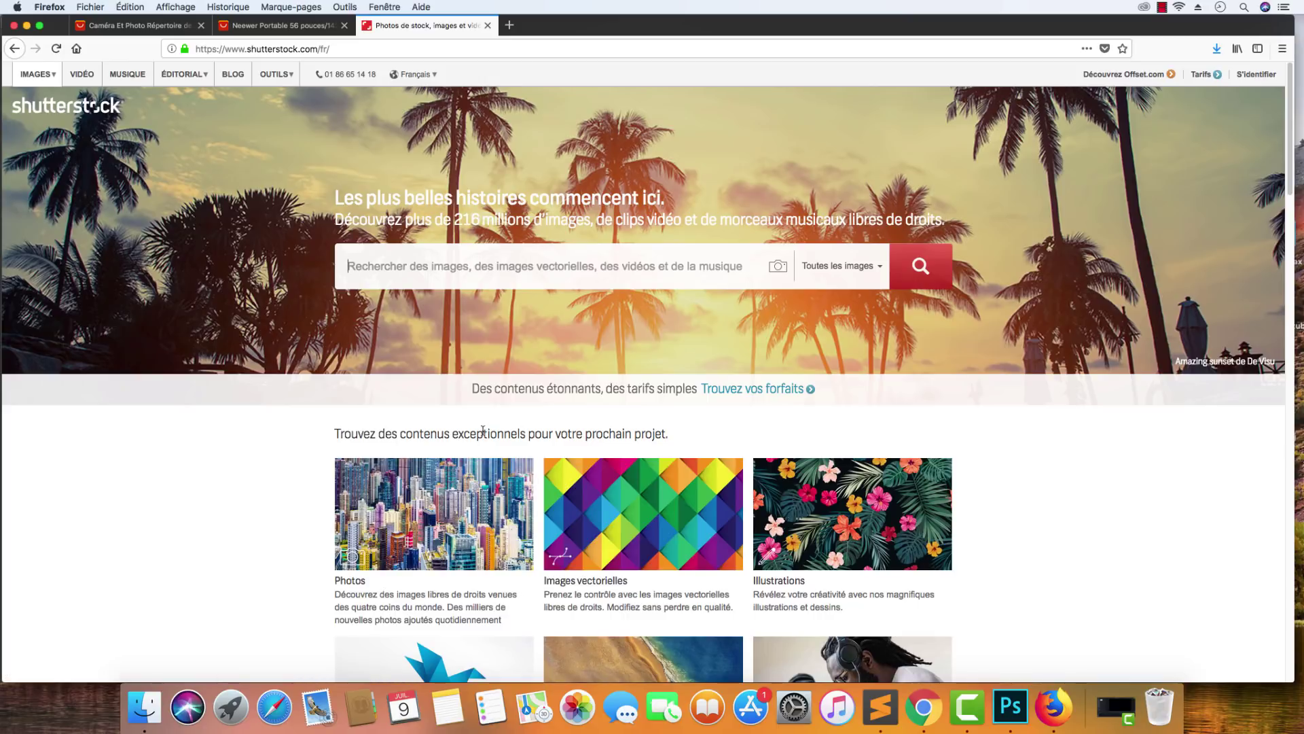
pyautogui.scroll(-10, 511, 445)
pyautogui.scroll(-8, 516, 365)
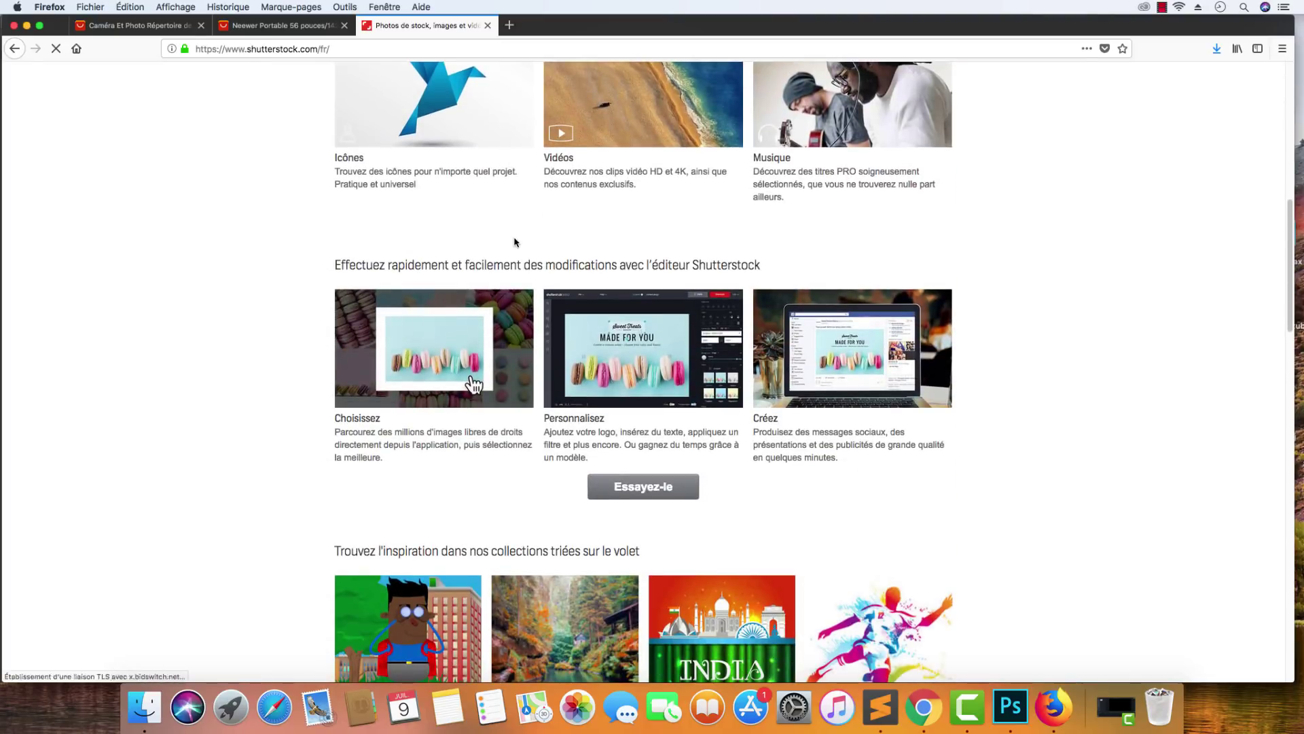
pyautogui.scroll(18, 475, 272)
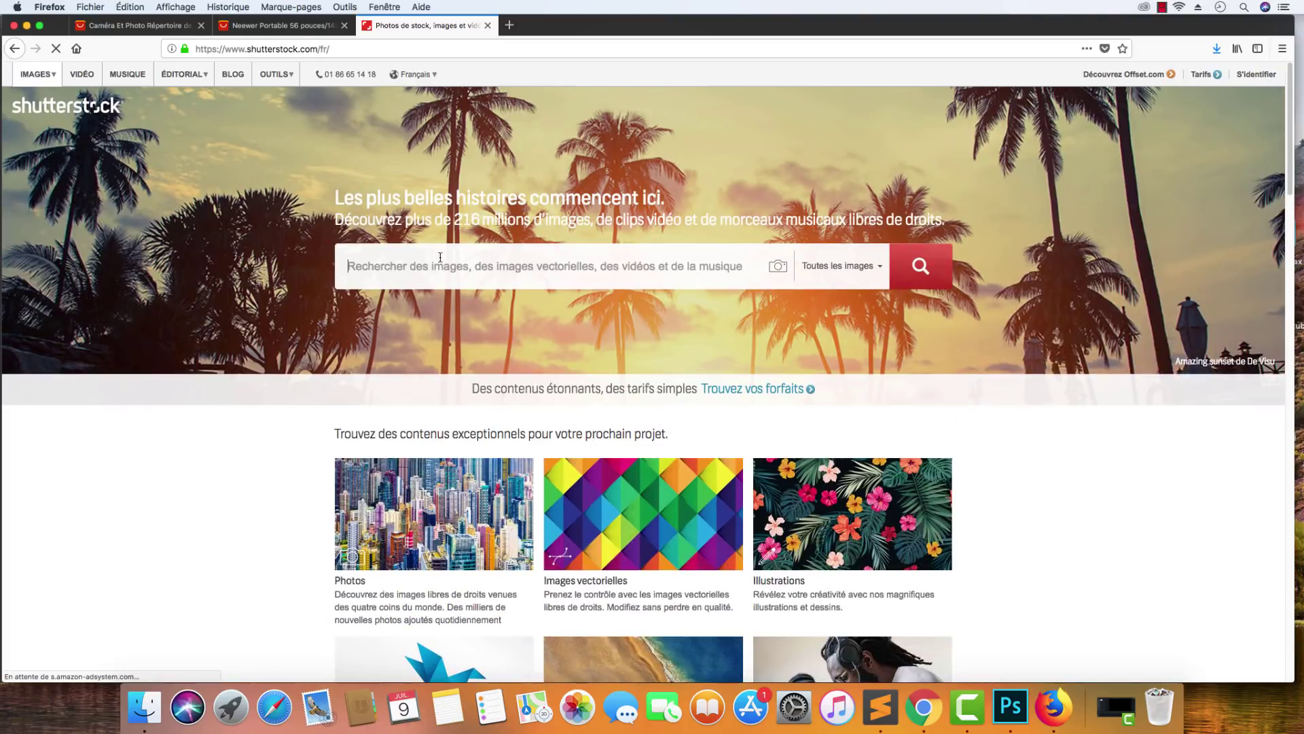
pyautogui.write('trepied ')
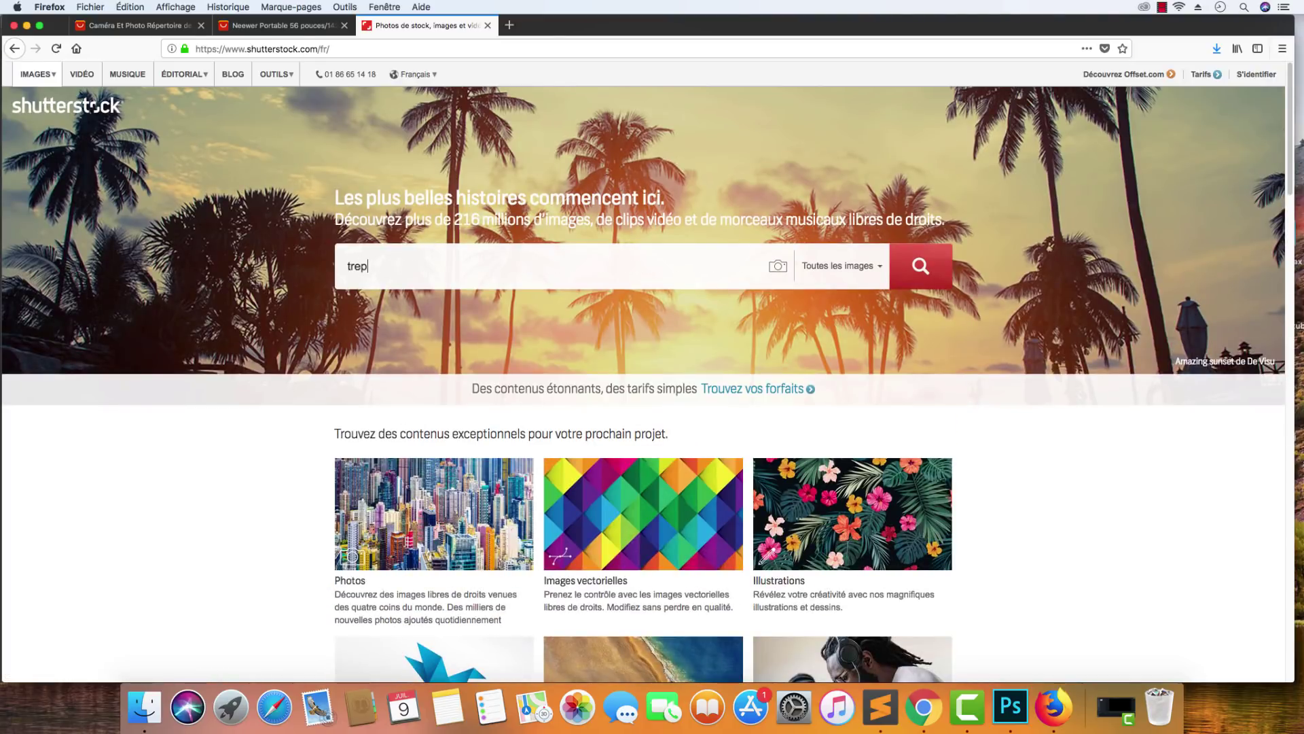
pyautogui.write('paysage')
pyautogui.press('Return')
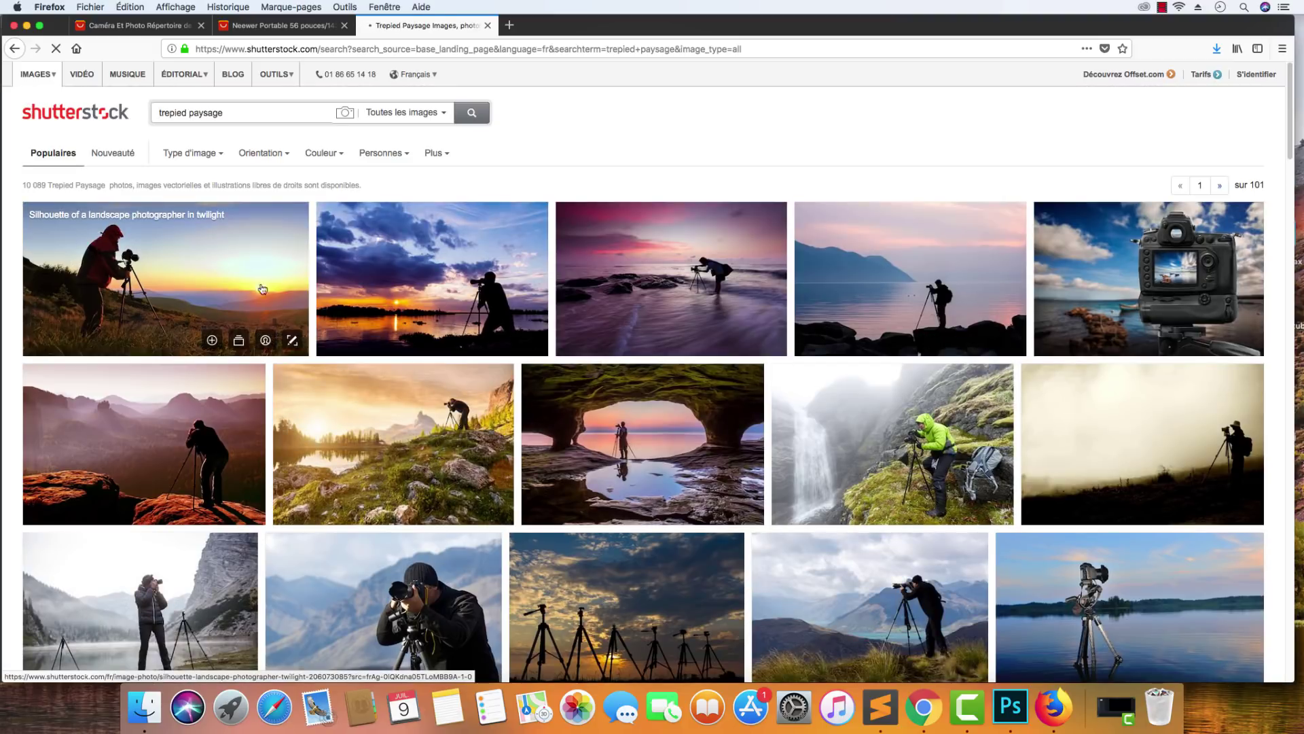
# View the enlarged preview of the twilight landscape photographer silhouette photo, and return to the previous page.
pyautogui.click(213, 281)
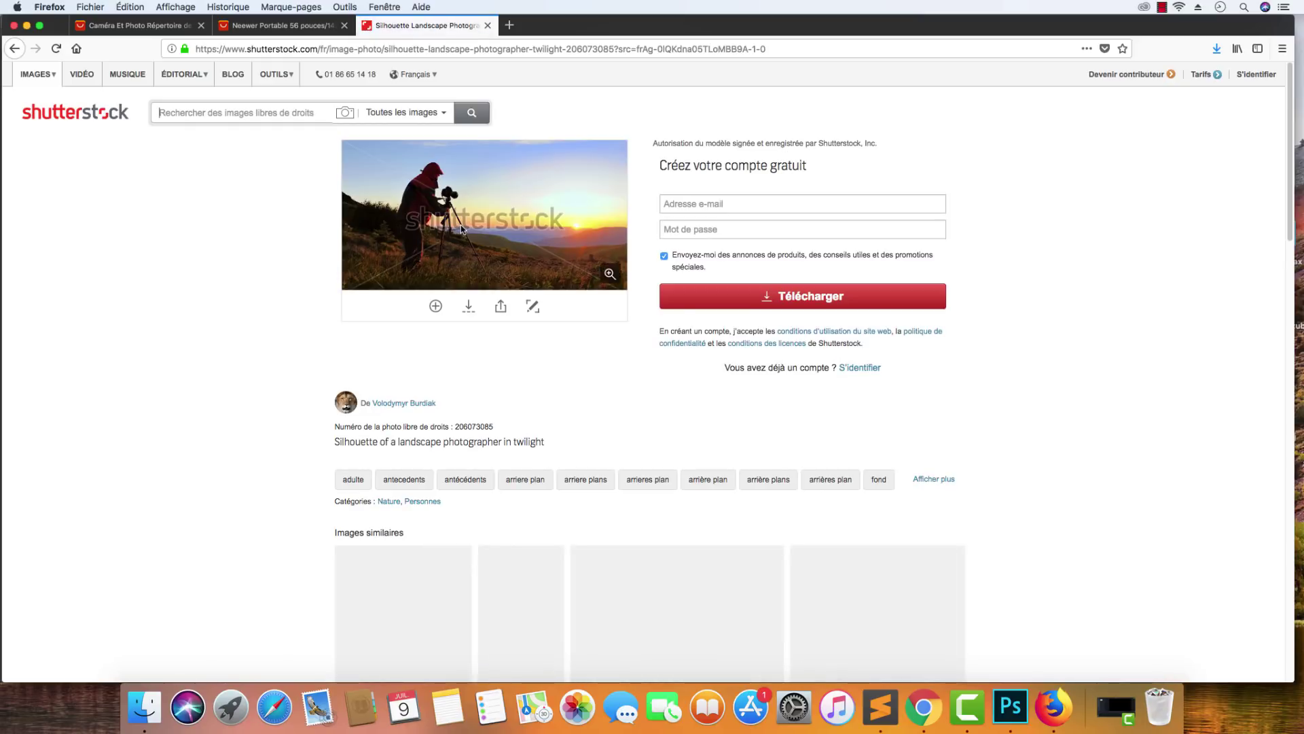
pyautogui.click(461, 225)
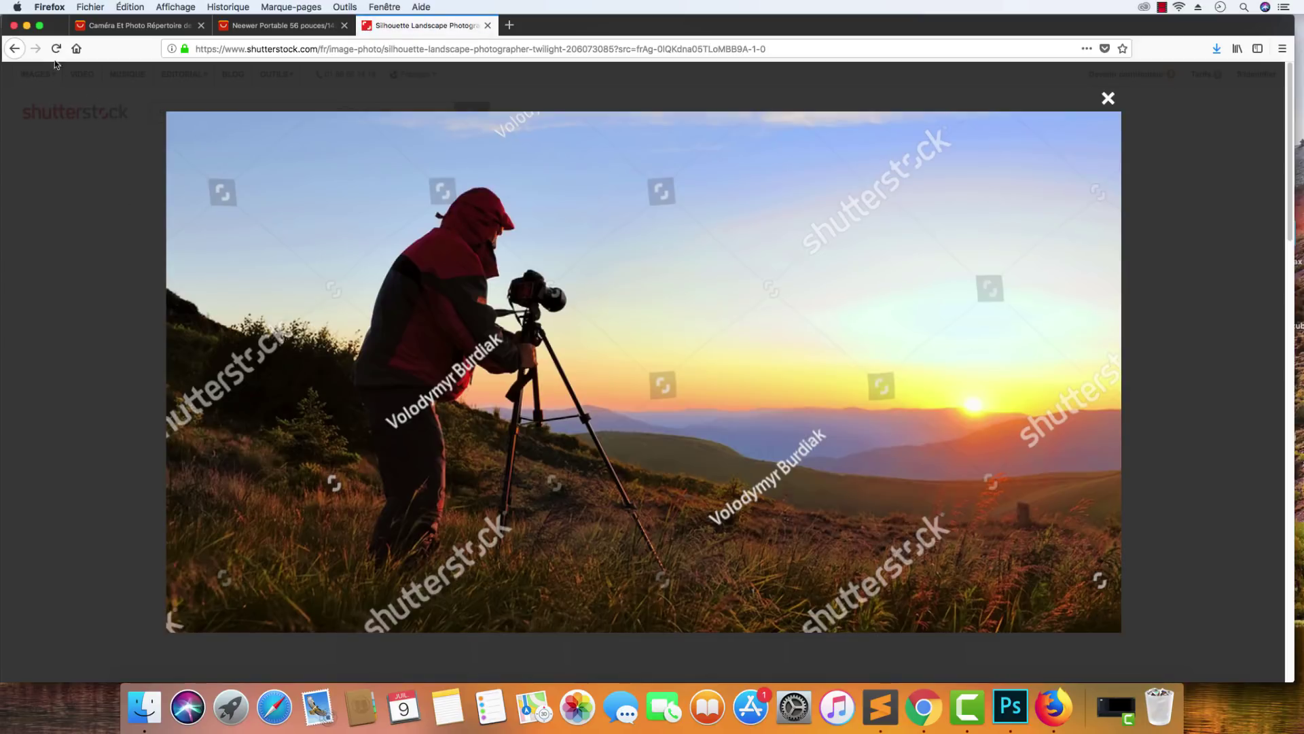
pyautogui.click(13, 49)
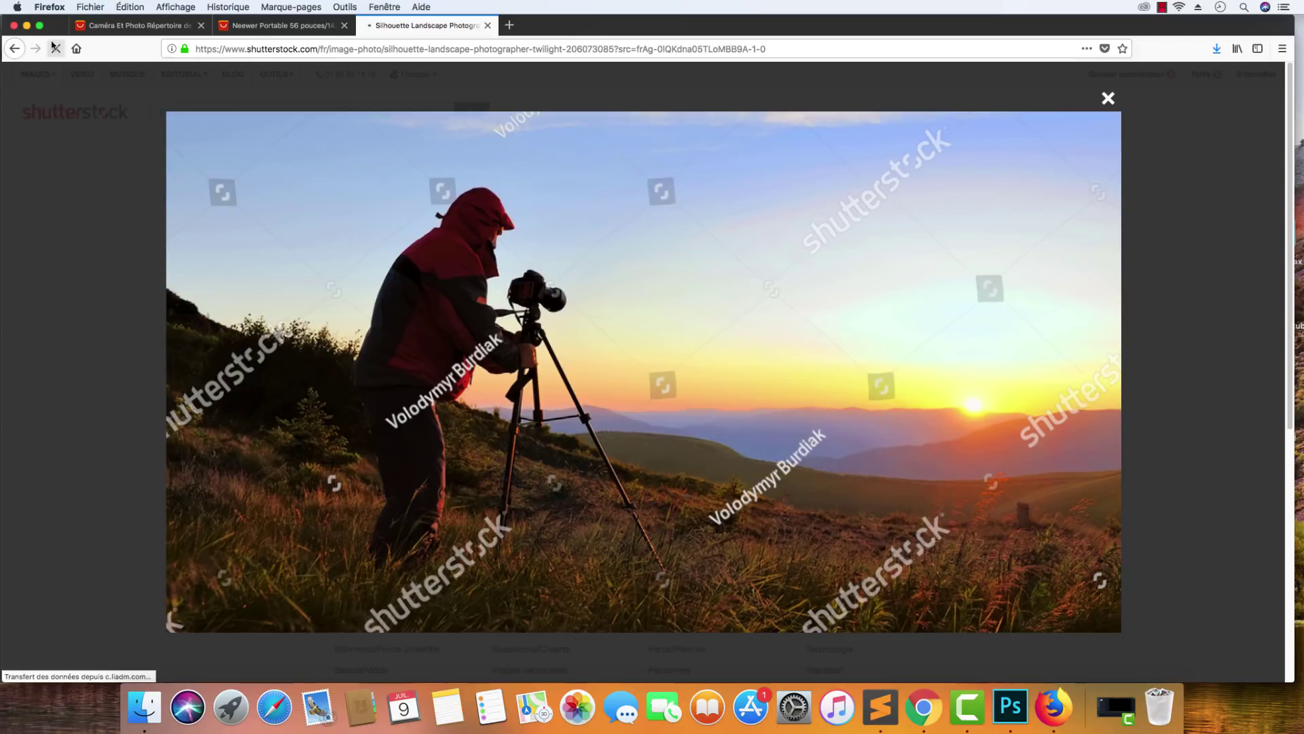
# Search Google Images for "trepied paysage" in a new browser tab.
pyautogui.press('super+t')
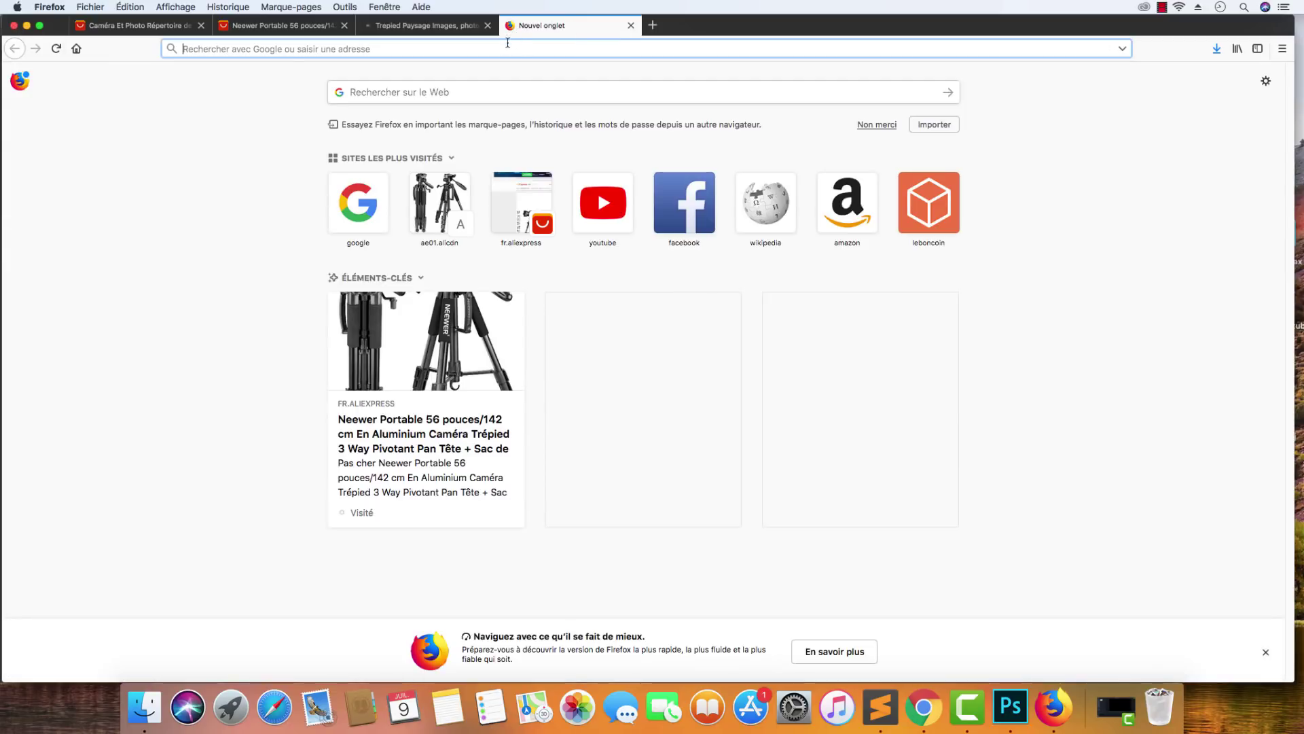
pyautogui.write('tr')
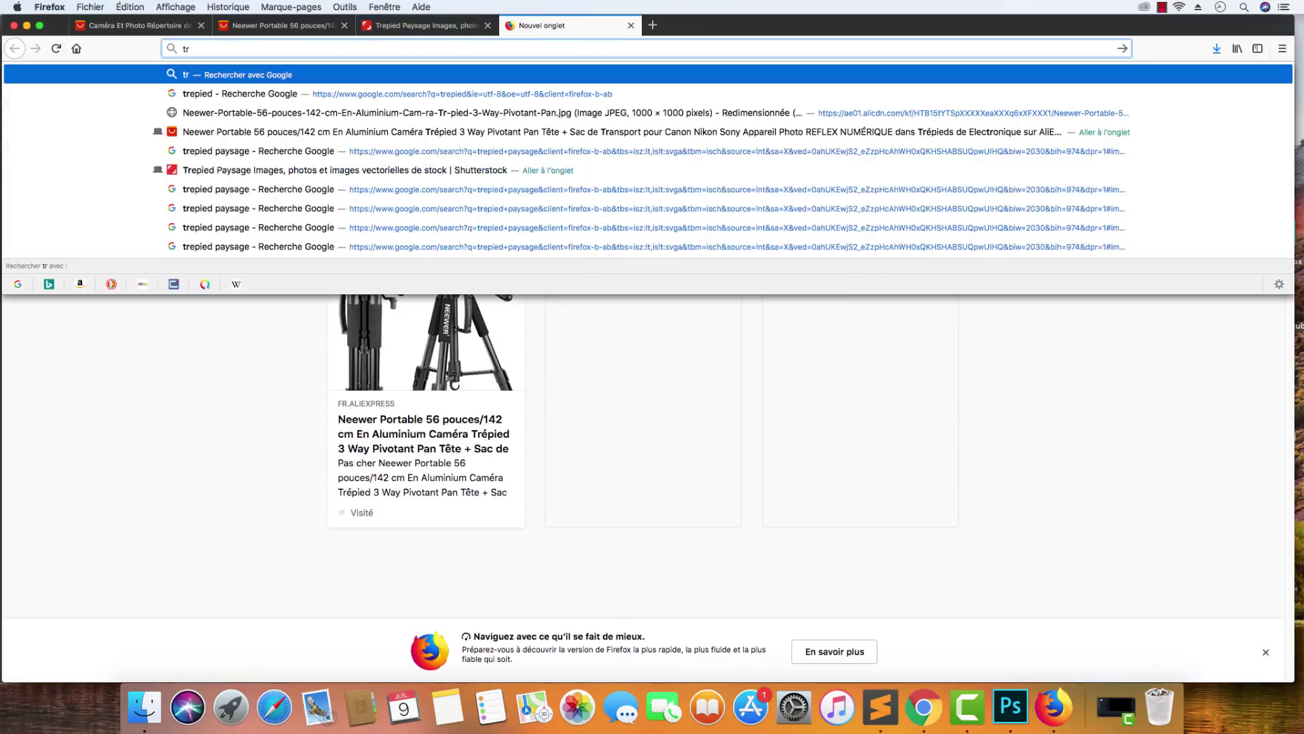
pyautogui.write('epied paysage')
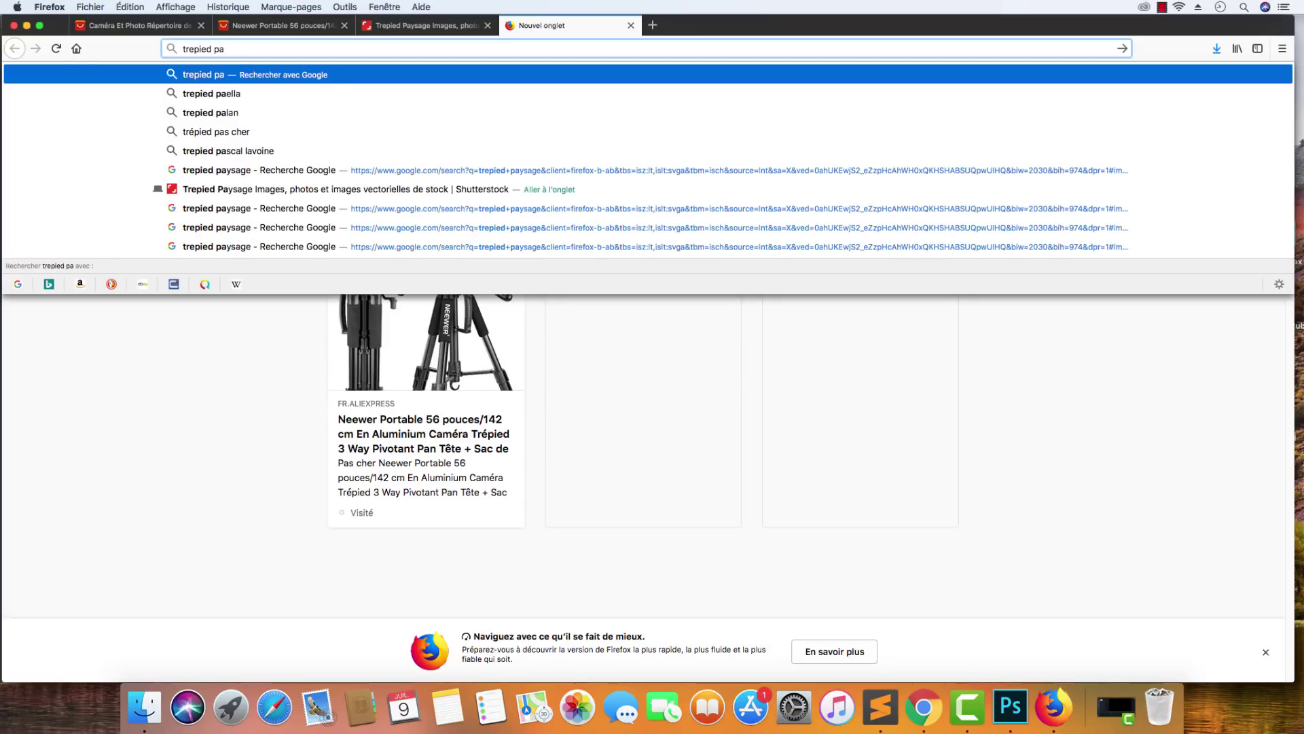
pyautogui.press('Return')
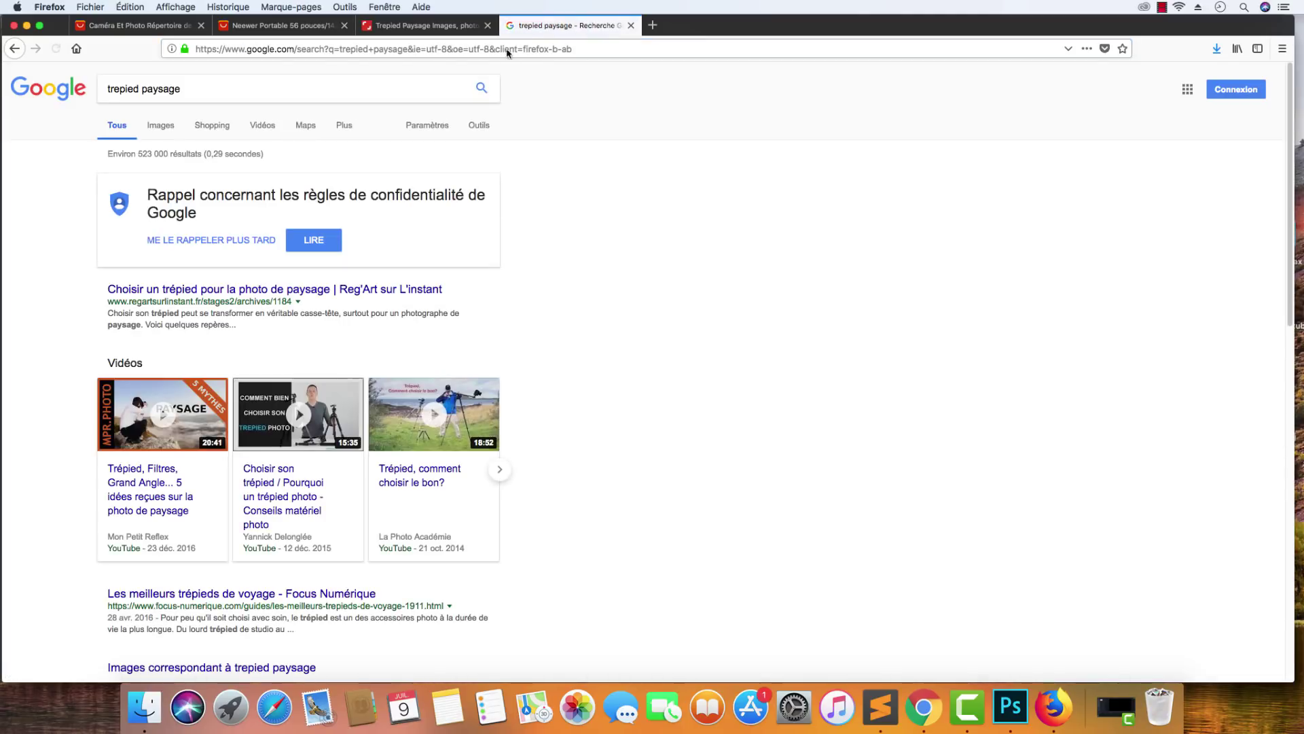
pyautogui.click(160, 126)
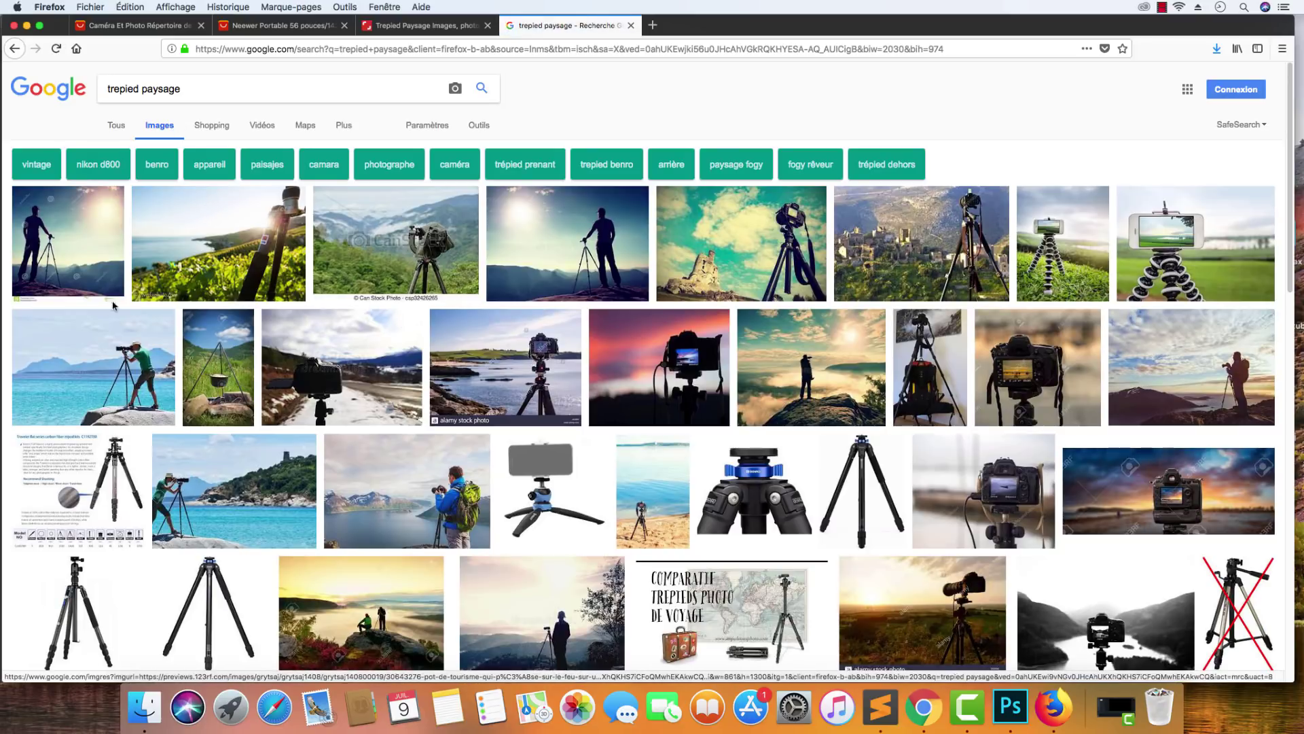
# Browse the image results for landscape photos with a tripod, and preview the Pixabay silhouette of a photographer on a rock under a blue sky.
pyautogui.scroll(-7, 747, 272)
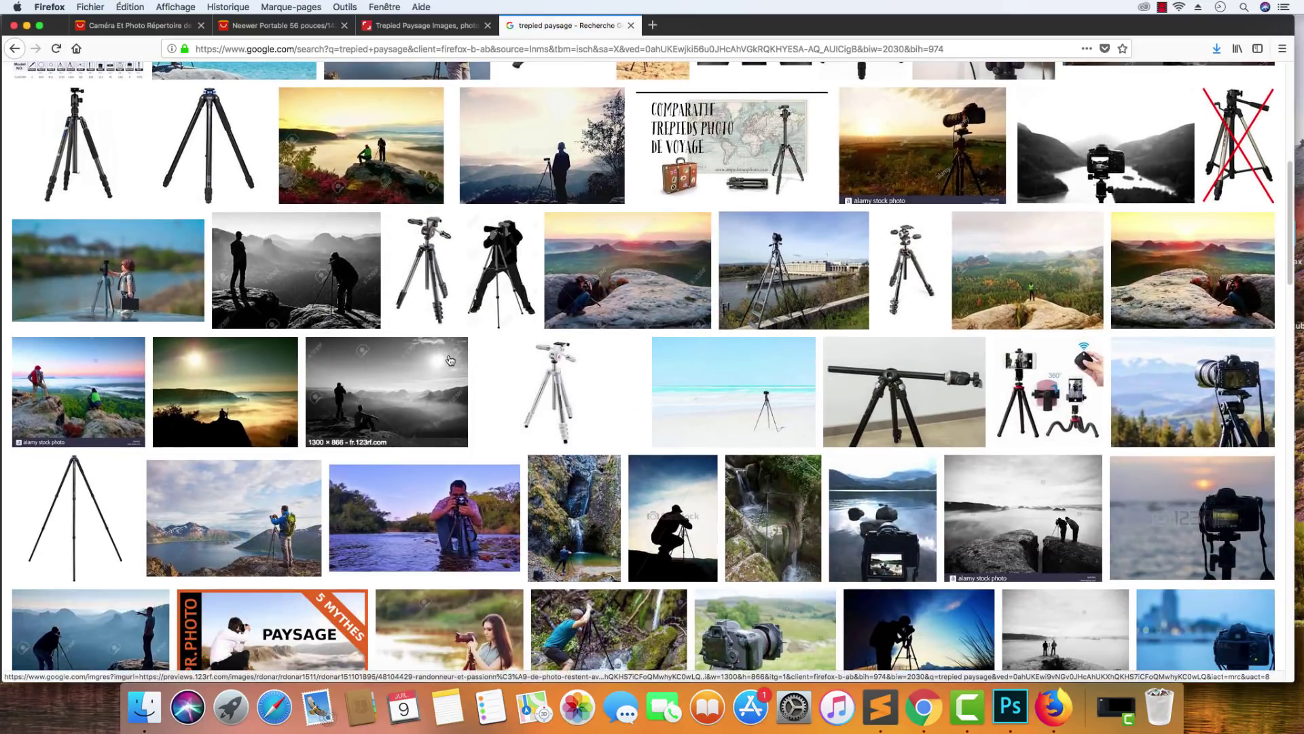
pyautogui.scroll(-5, 484, 368)
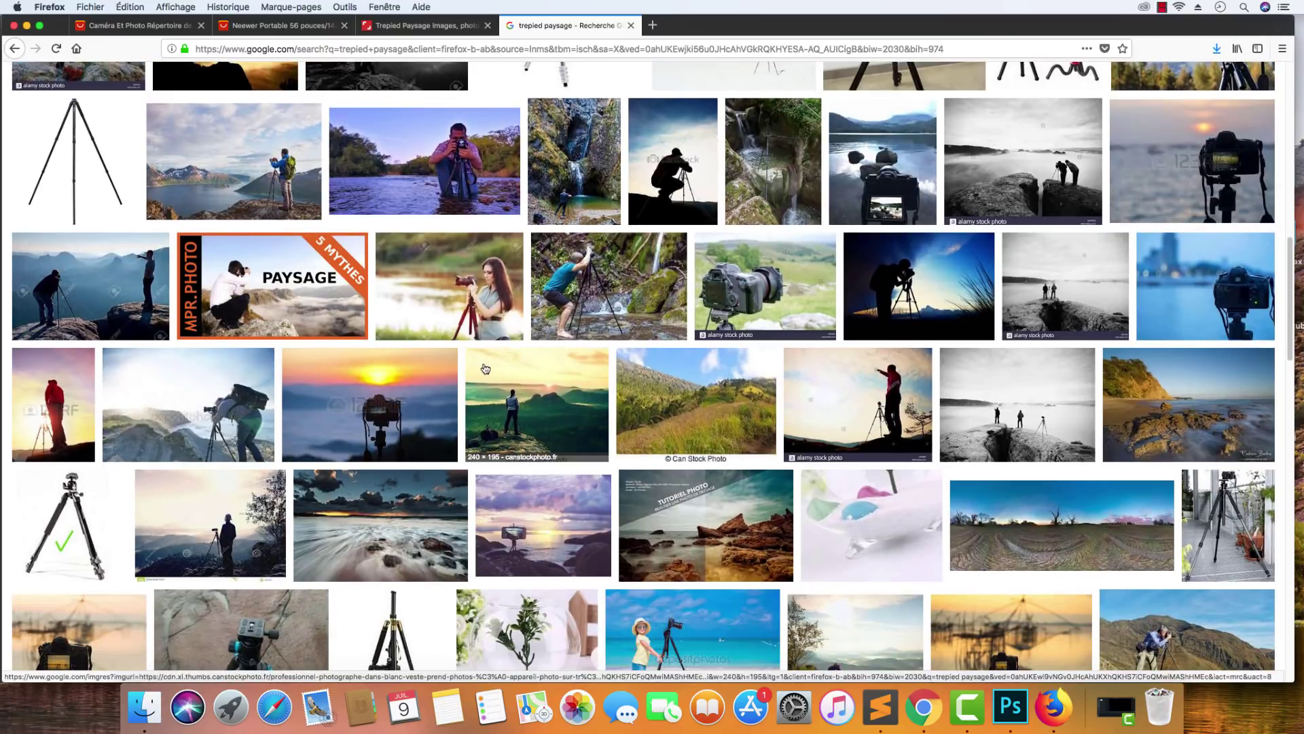
pyautogui.scroll(-5, 485, 369)
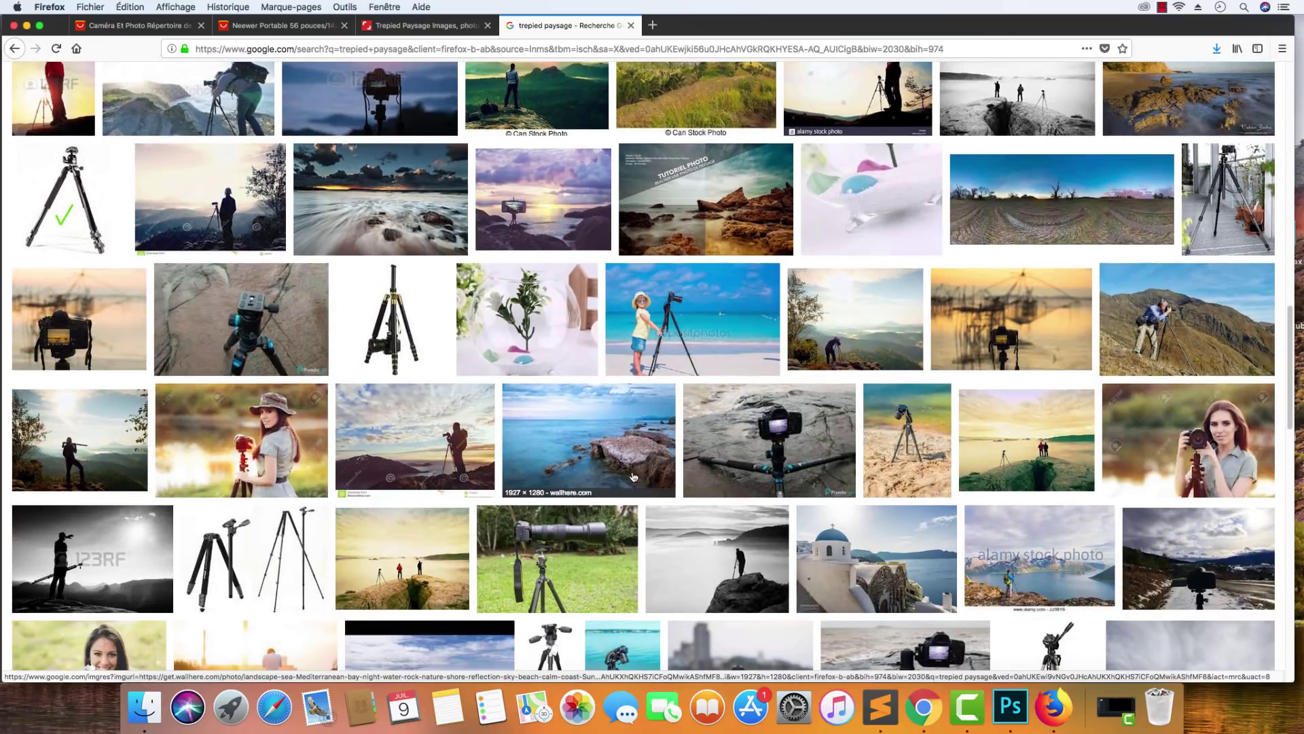
pyautogui.scroll(-3, 635, 472)
pyautogui.scroll(-10, 645, 460)
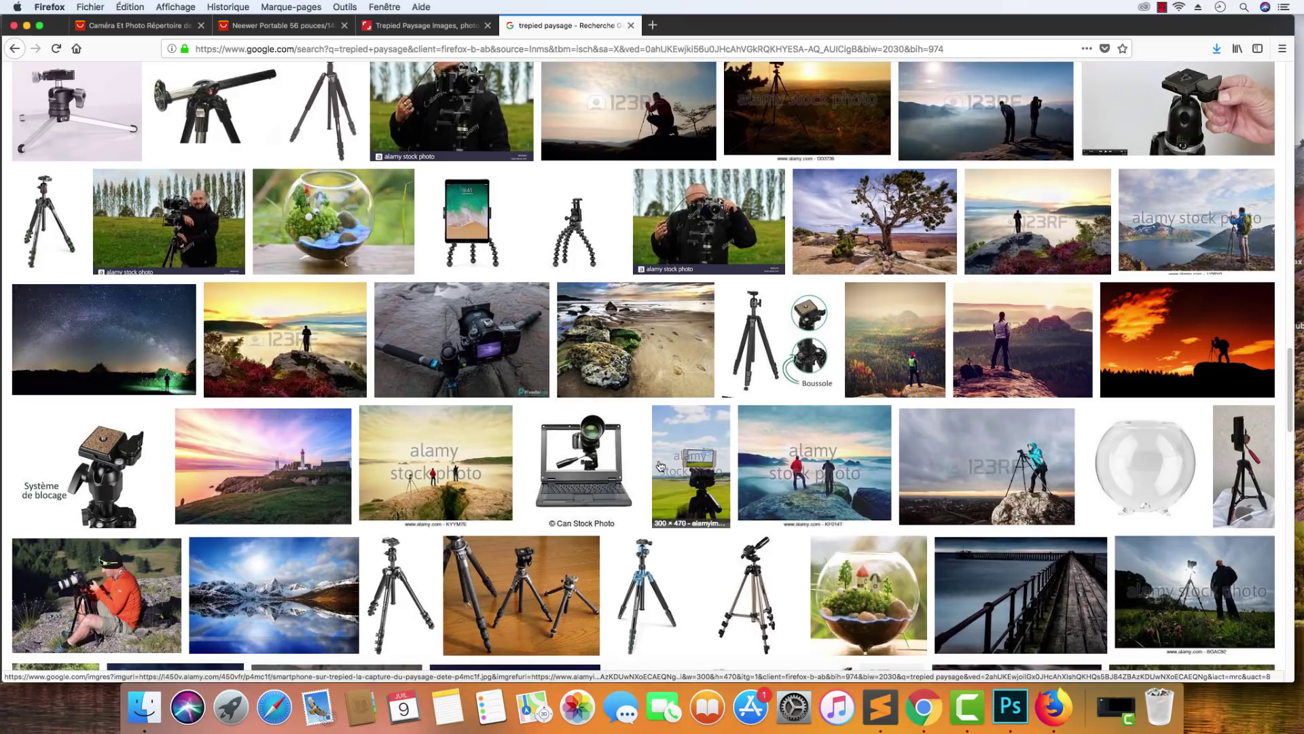
pyautogui.scroll(-7, 659, 466)
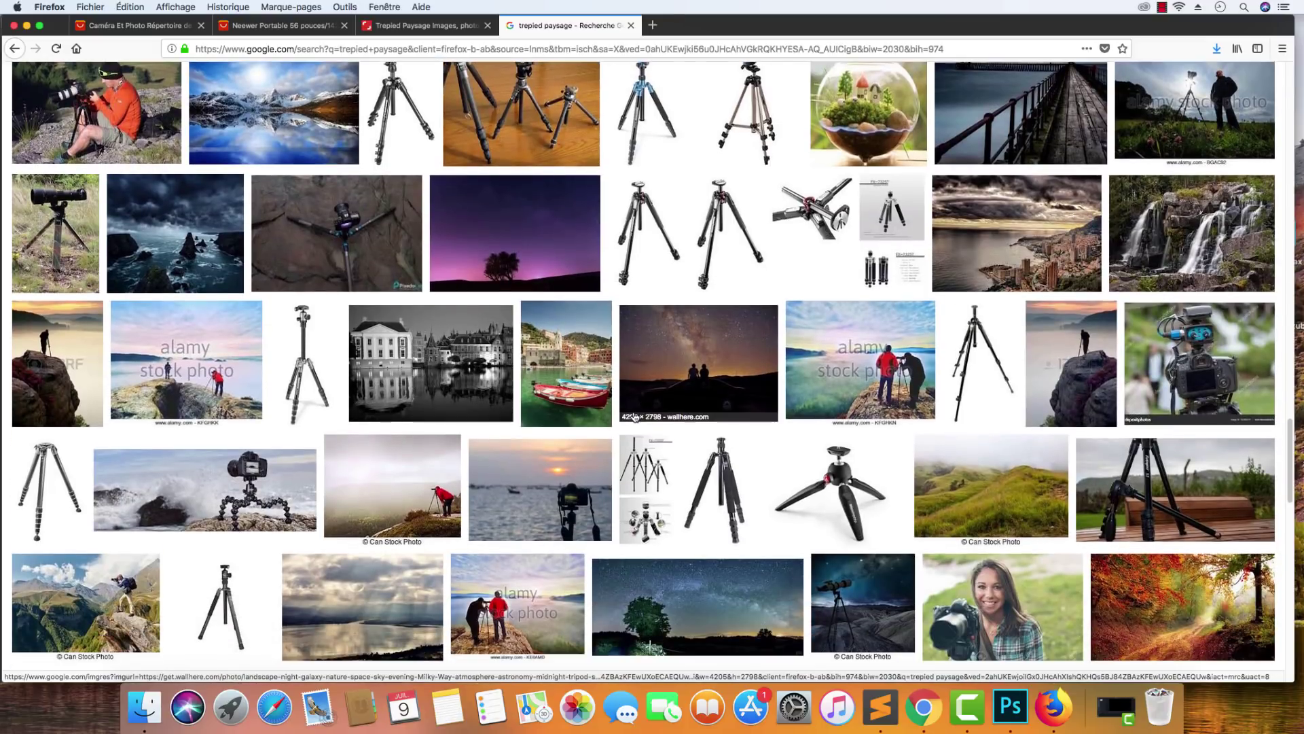
pyautogui.scroll(-4, 517, 376)
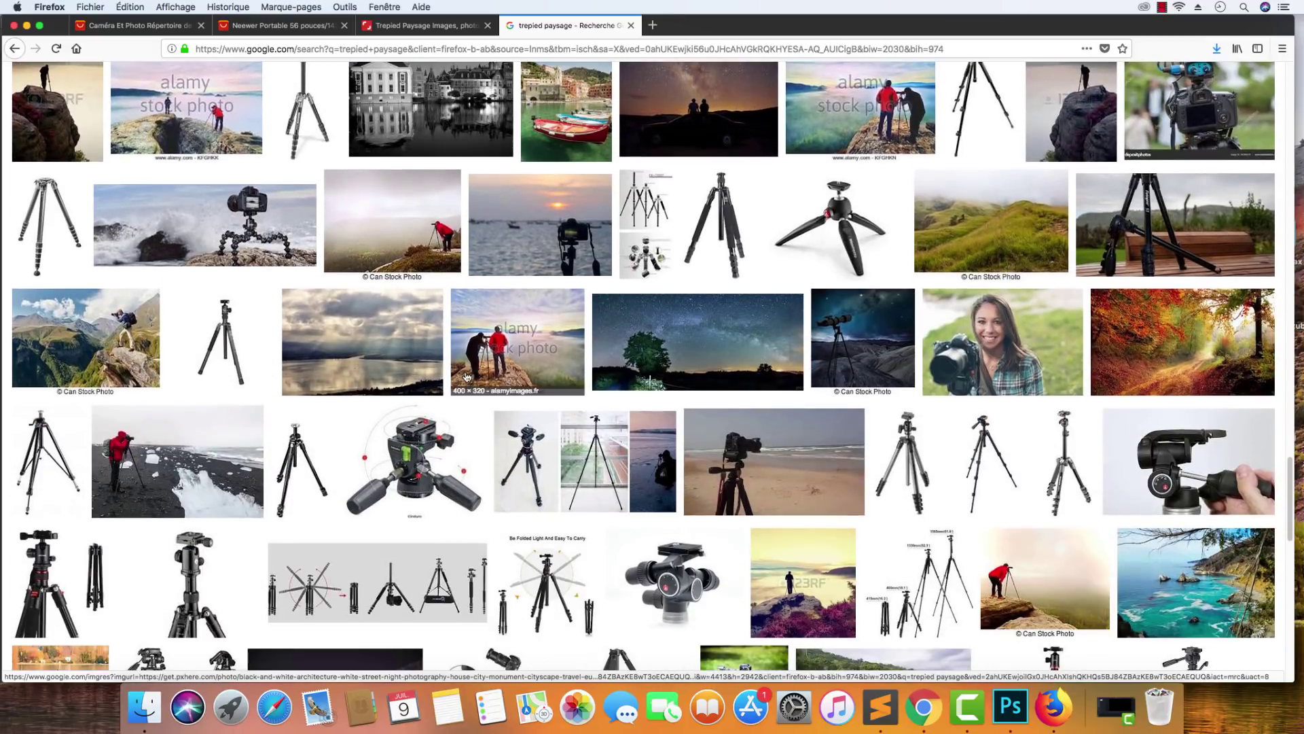
pyautogui.scroll(-5, 268, 363)
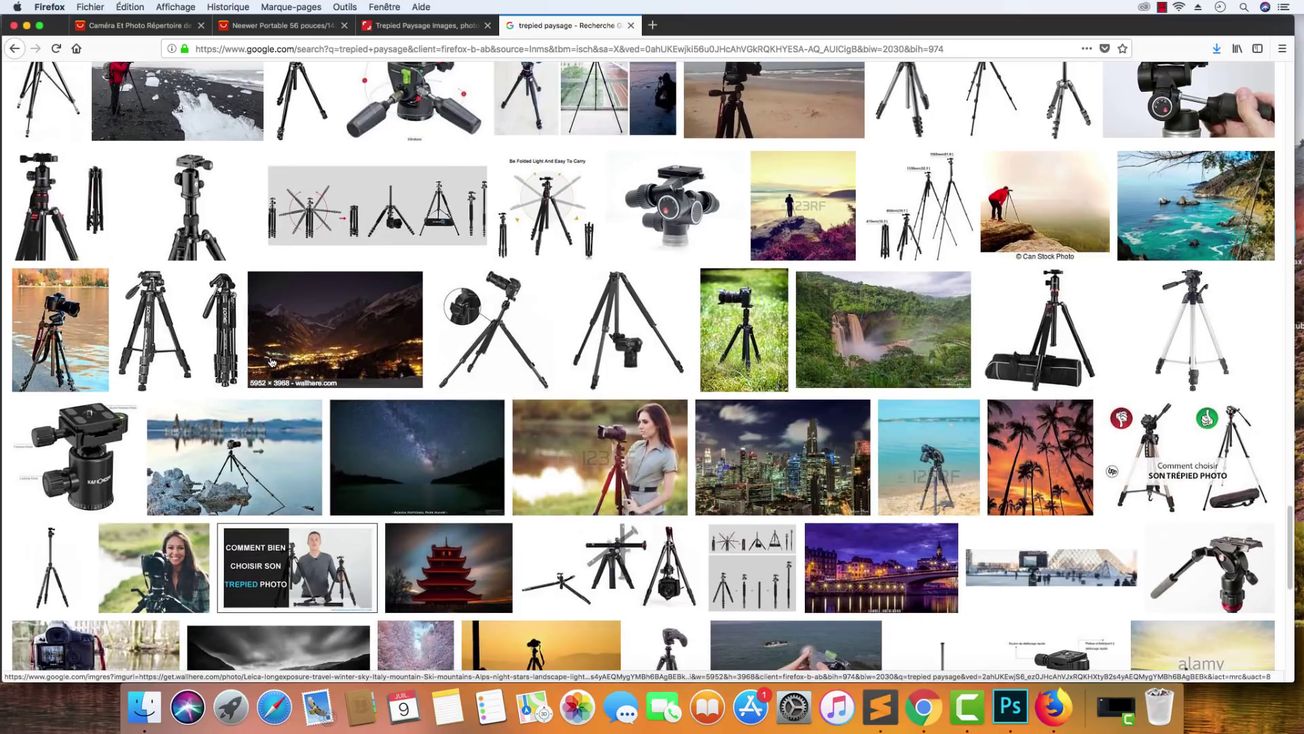
pyautogui.scroll(-5, 296, 299)
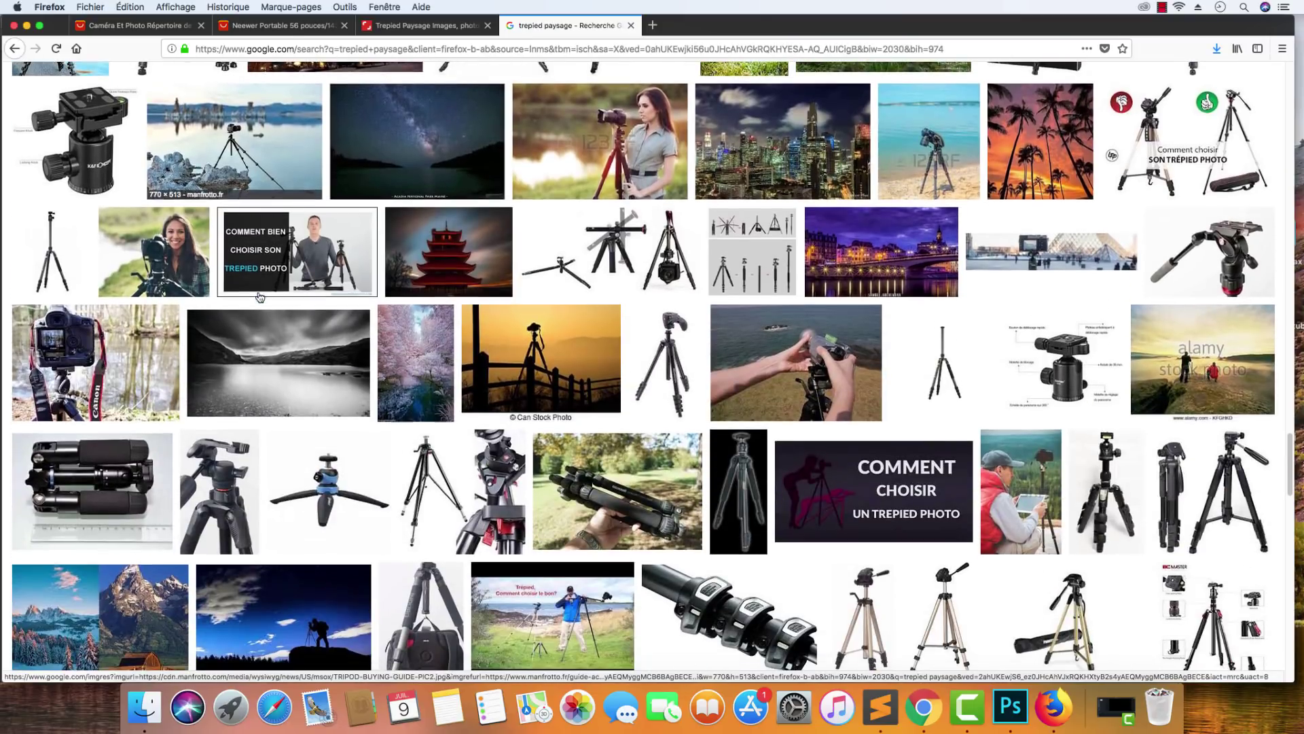
pyautogui.scroll(-1, 315, 547)
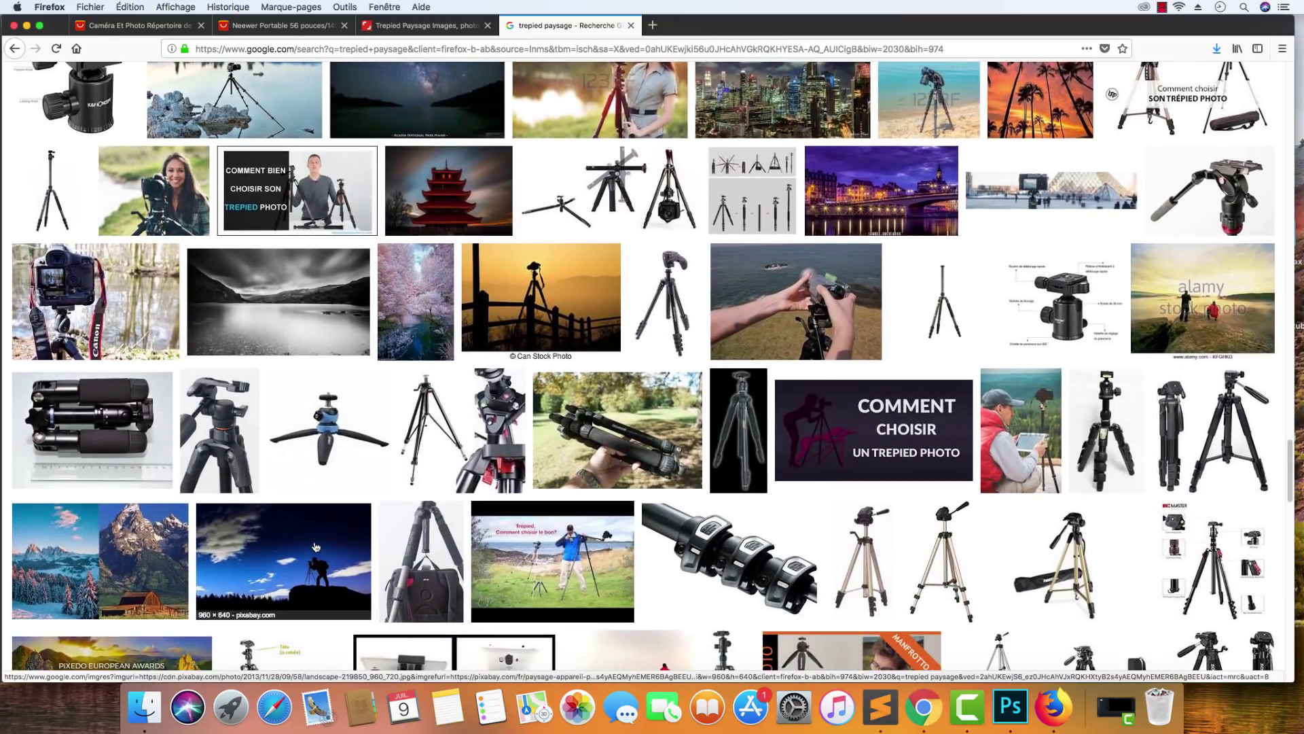
pyautogui.click(315, 547)
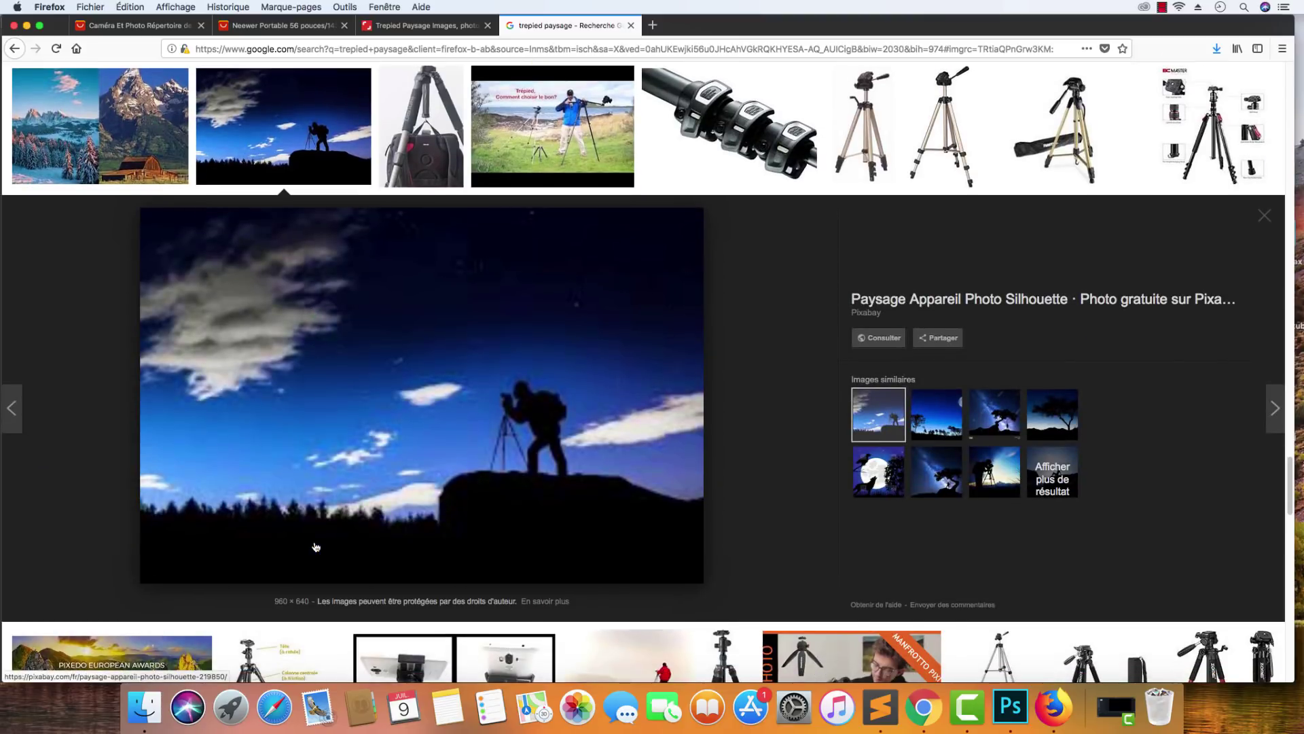
pyautogui.scroll(-8, 481, 436)
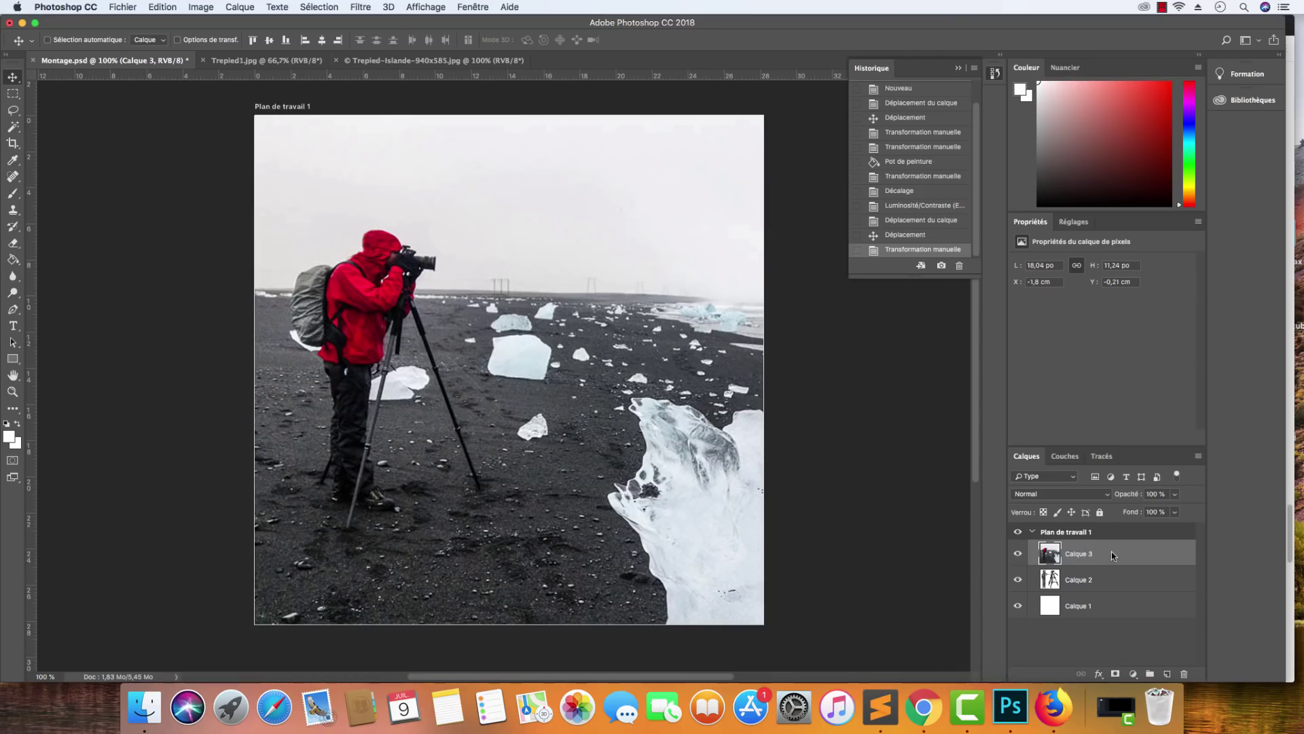
# Switch to Photoshop and flatten Montage.psd with the Iceland photo into a single background layer.
pyautogui.rightClick(1113, 556)
pyautogui.click(1046, 524)
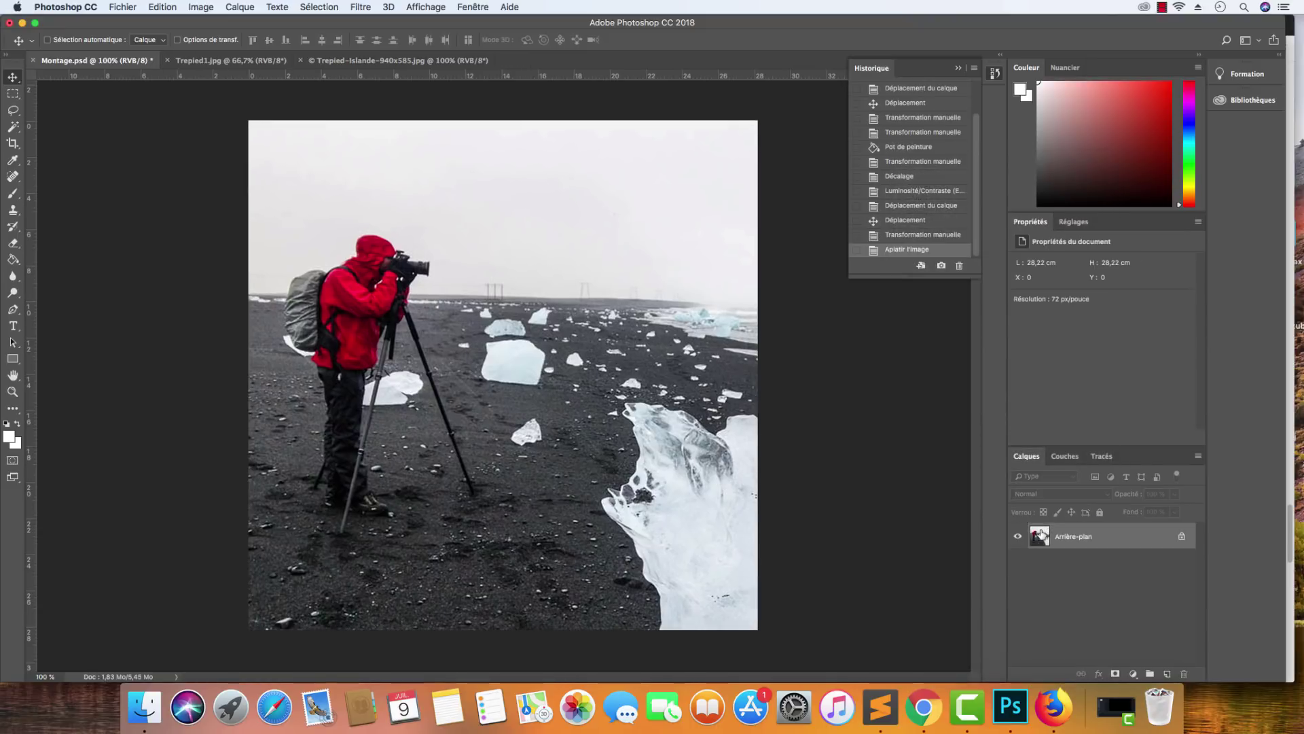
pyautogui.press('super')
# Start a Save for Web JPEG export of the flattened image, choosing the AliExpress > Images > Trepied folder on the Desktop as destination.
pyautogui.press('super+alt+shift+s')
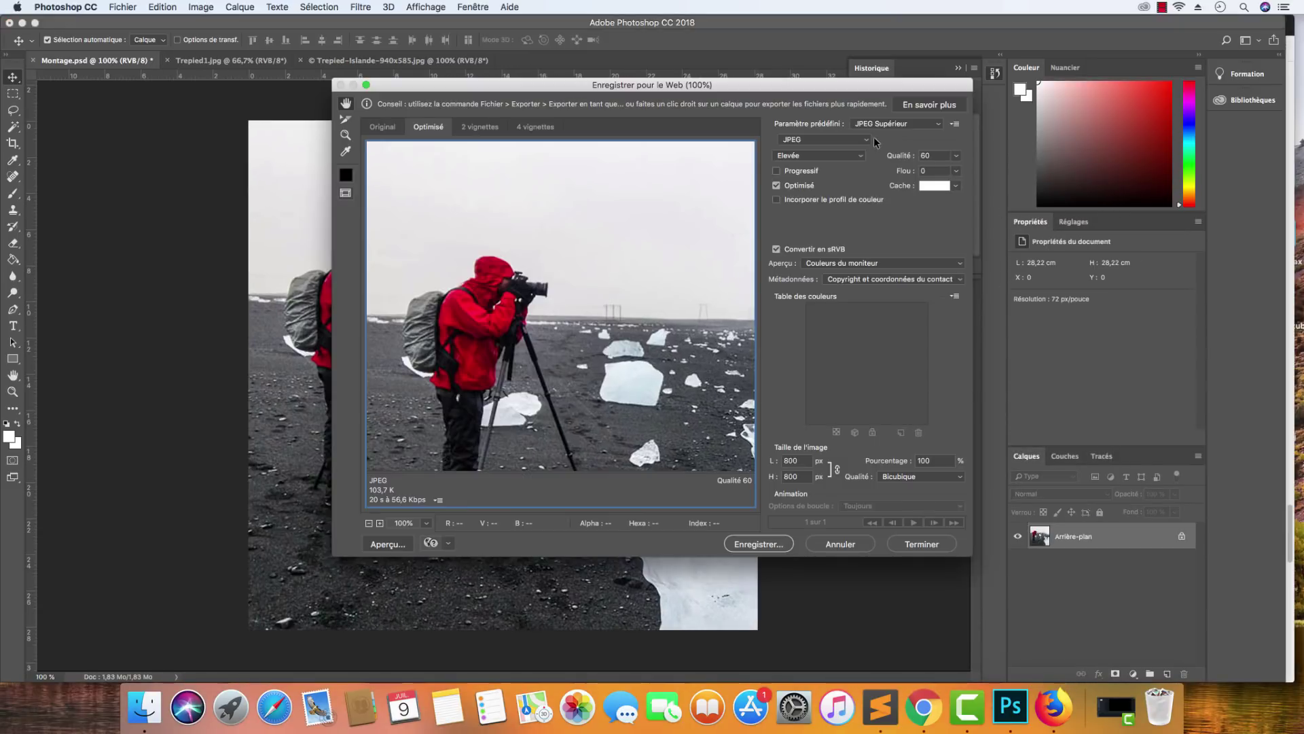
pyautogui.click(780, 549)
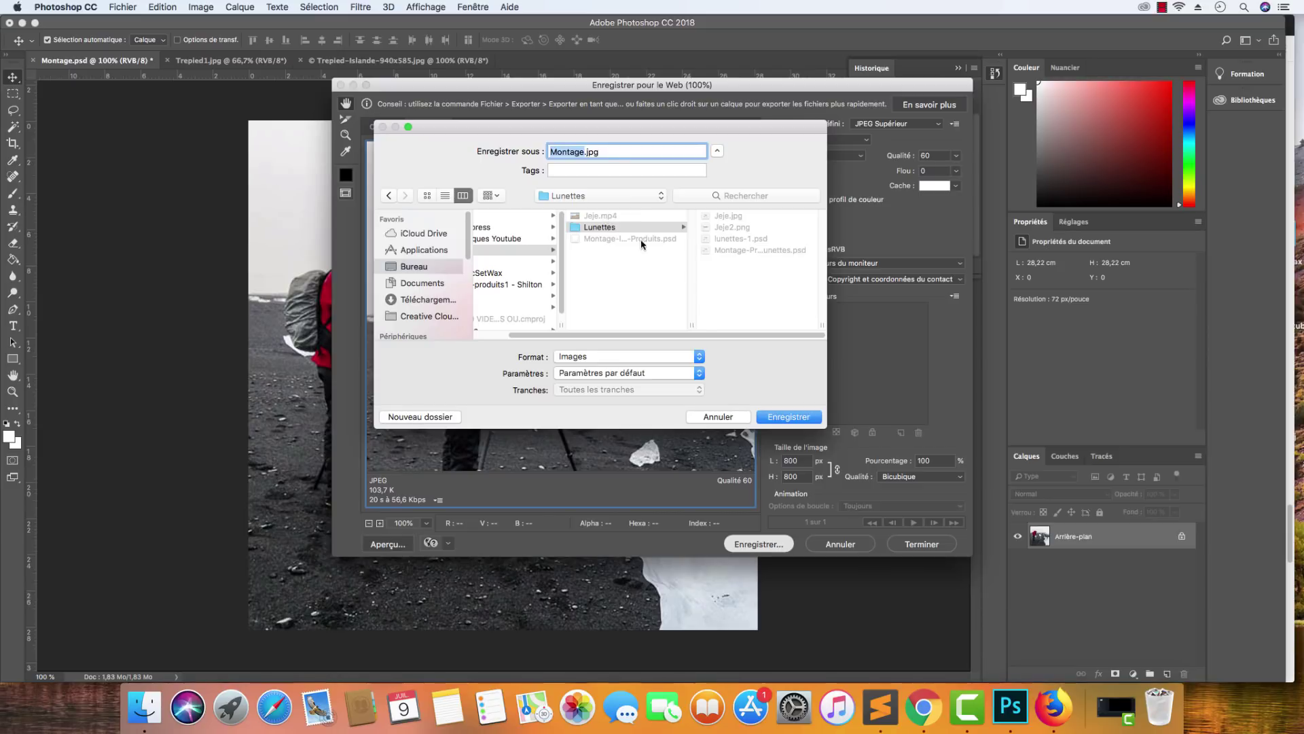
pyautogui.click(432, 266)
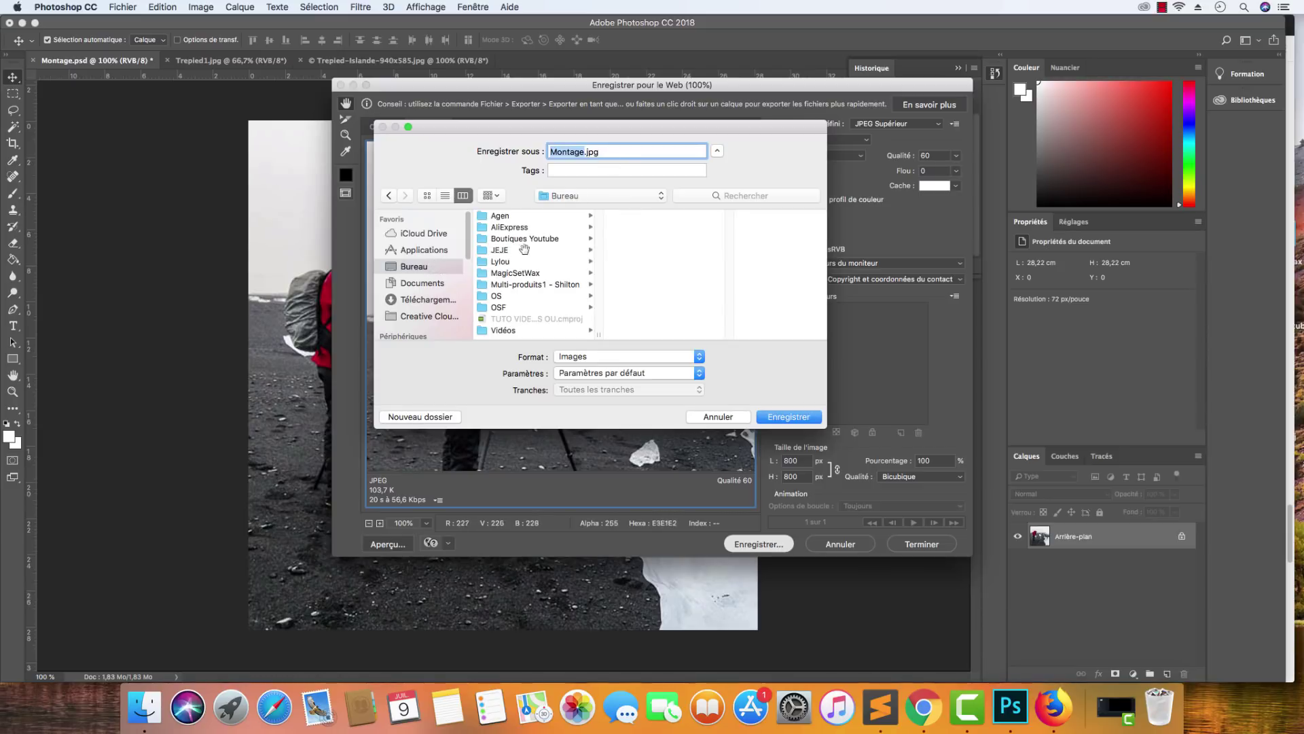
pyautogui.click(539, 228)
pyautogui.click(662, 219)
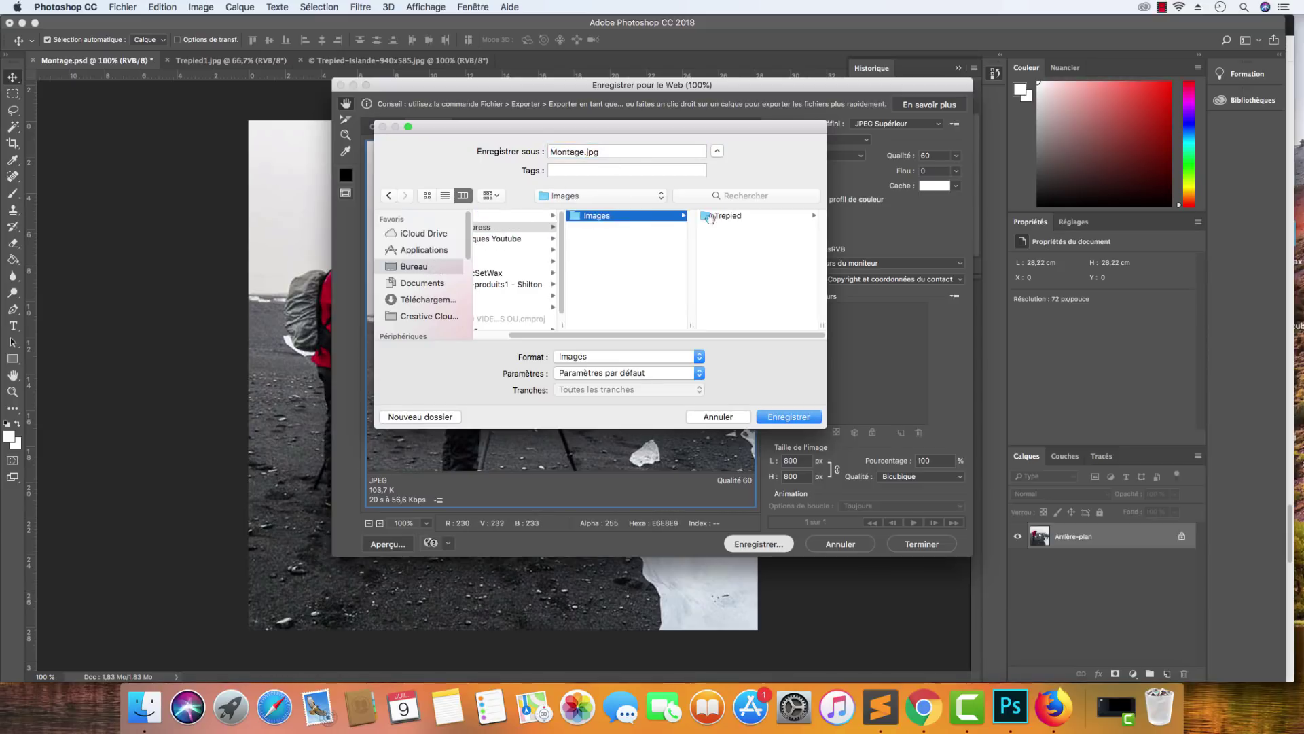
pyautogui.click(712, 216)
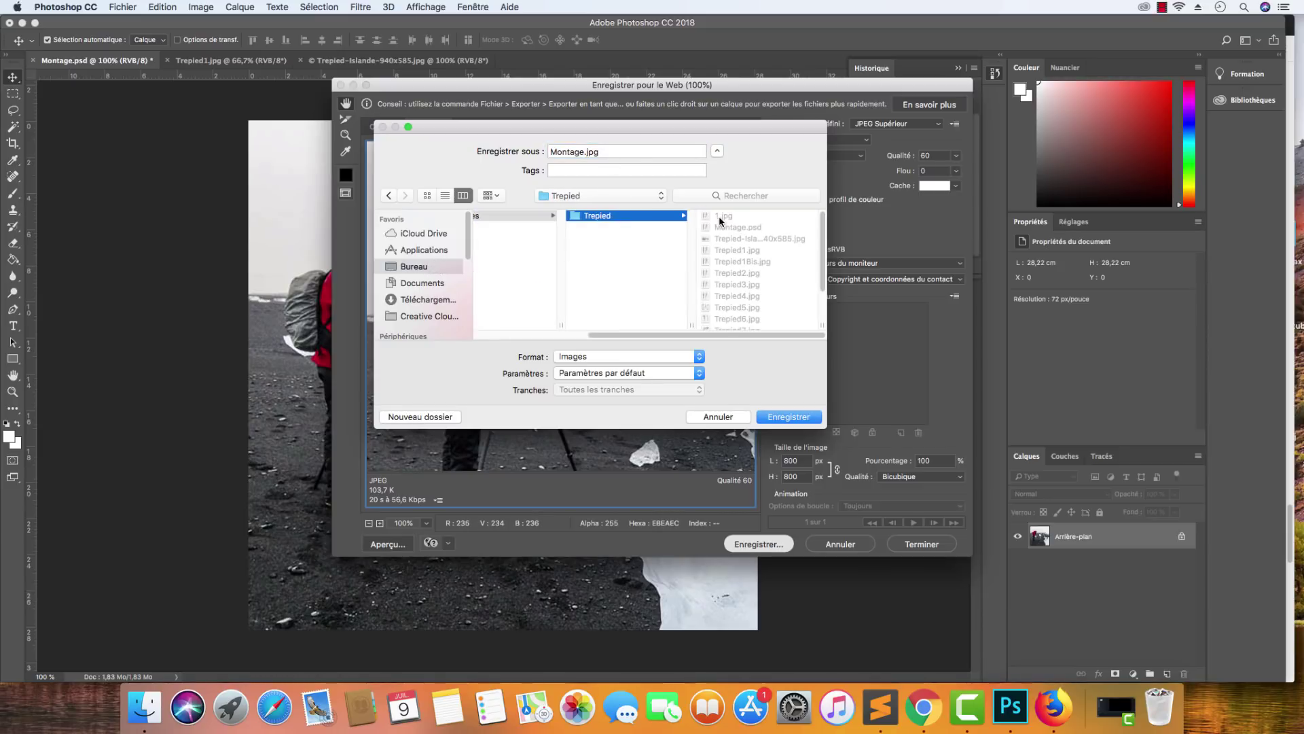
# Replace the file name Montage with a name ending in "Pano" and save the JPG.
pyautogui.doubleClick(582, 152)
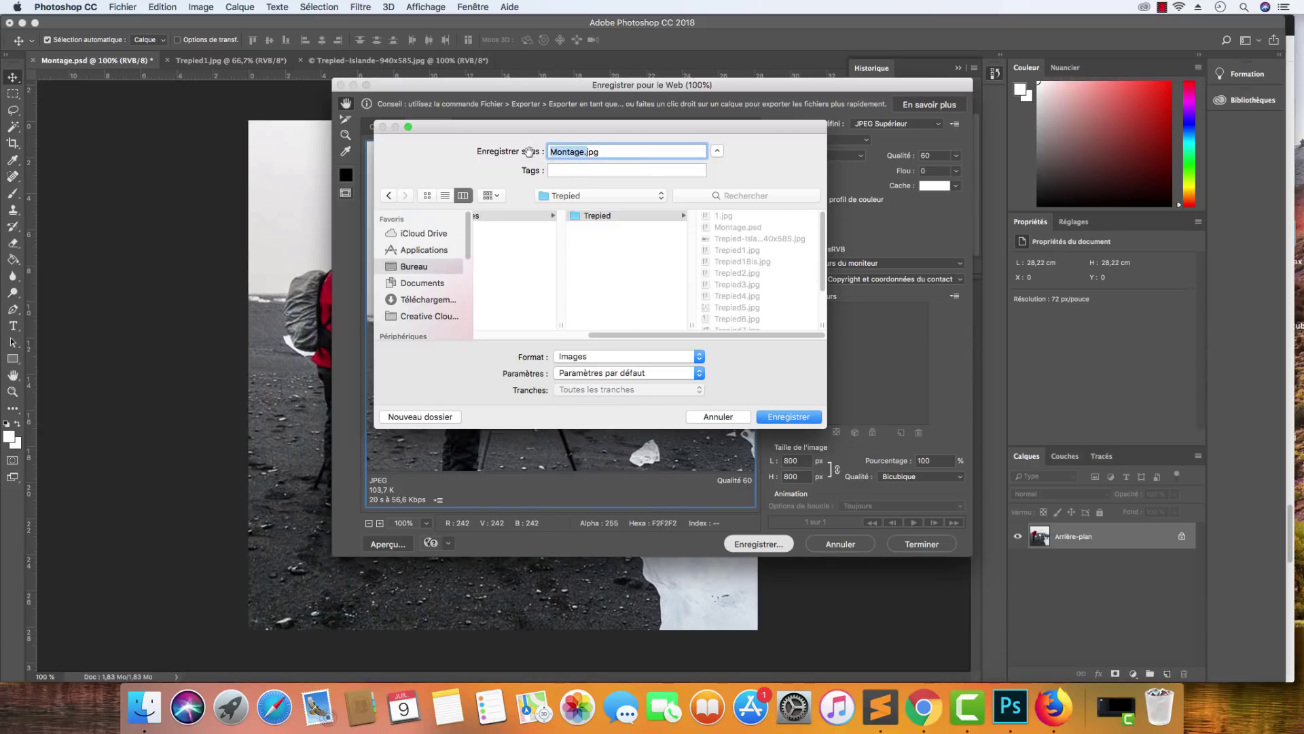
pyautogui.press('Right')
pyautogui.press('BackSpace')
pyautogui.press('BackSpace')
pyautogui.press('BackSpace')
pyautogui.press('BackSpace')
pyautogui.press('BackSpace')
pyautogui.press('BackSpace')
pyautogui.write('epeididPano')
pyautogui.press('Return')
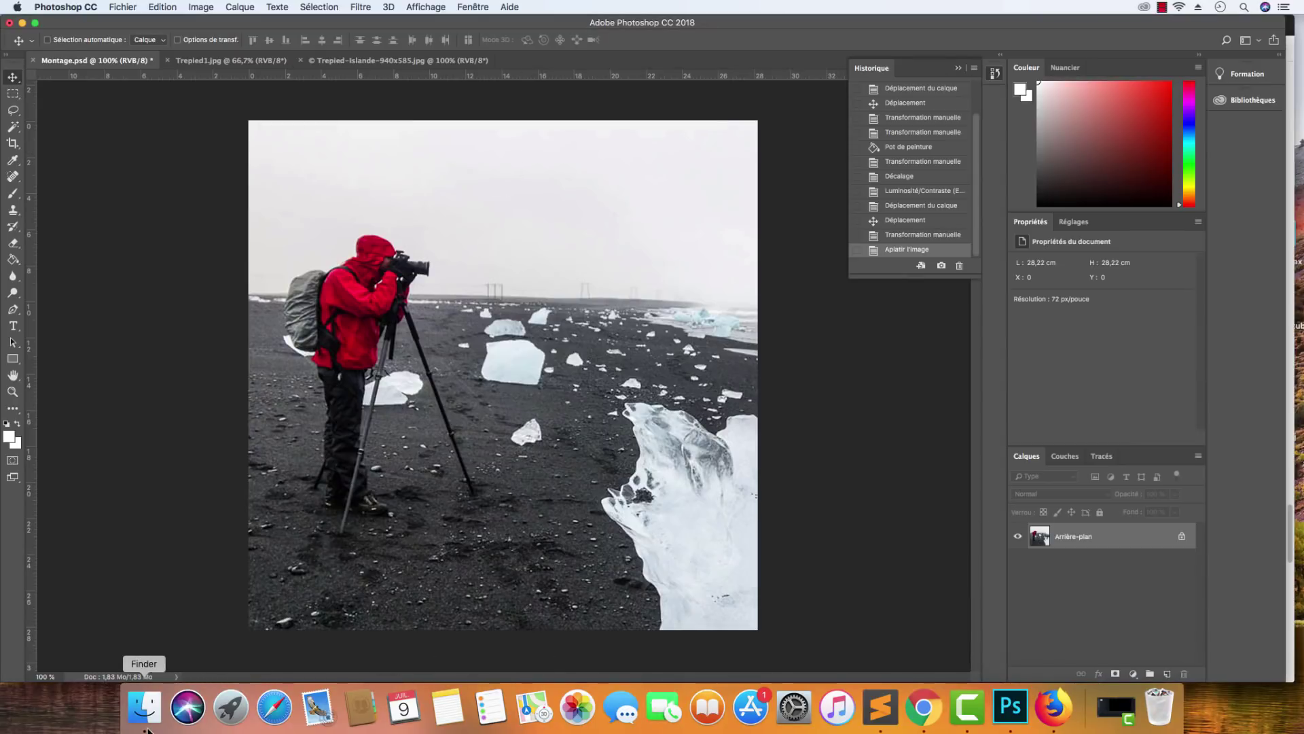
# Open Trepied5.jpg from the Trepied folder in Photoshop, keeping its embedded color profile.
pyautogui.click(145, 707)
pyautogui.click(765, 289)
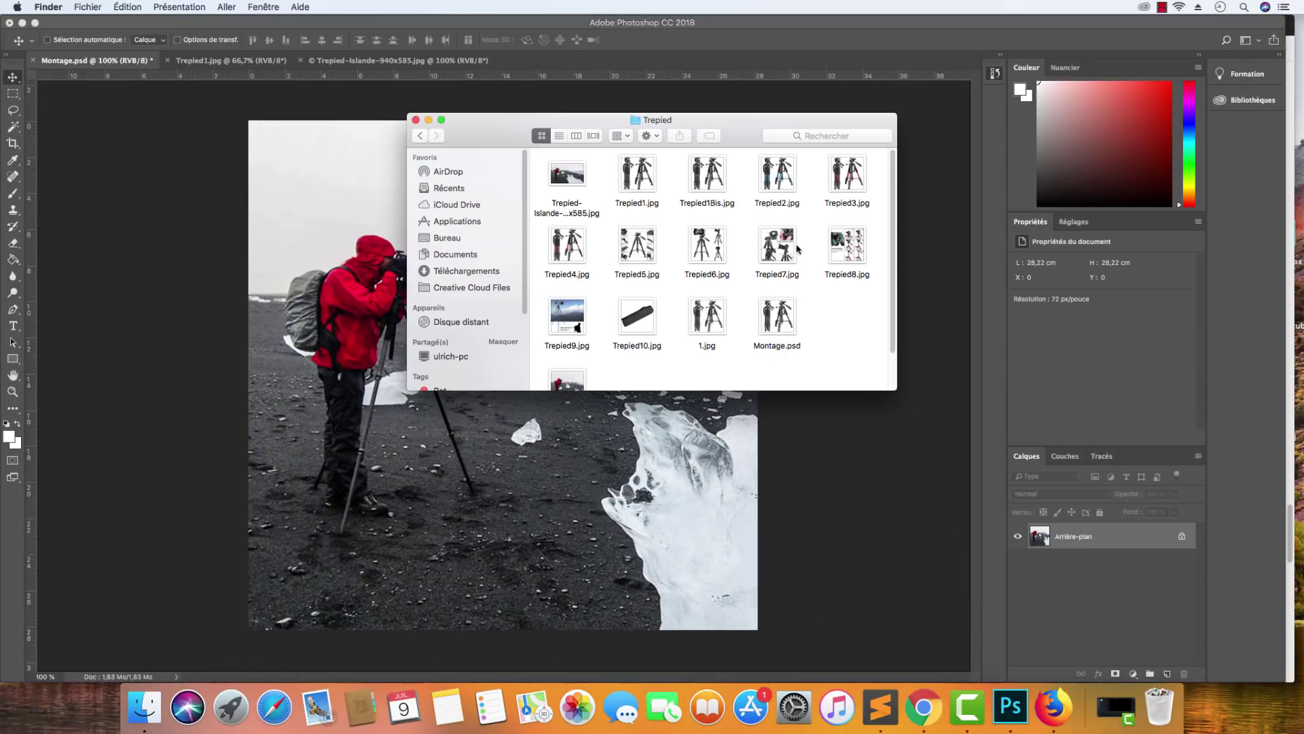
pyautogui.moveTo(645, 246); pyautogui.dragTo(1005, 707)
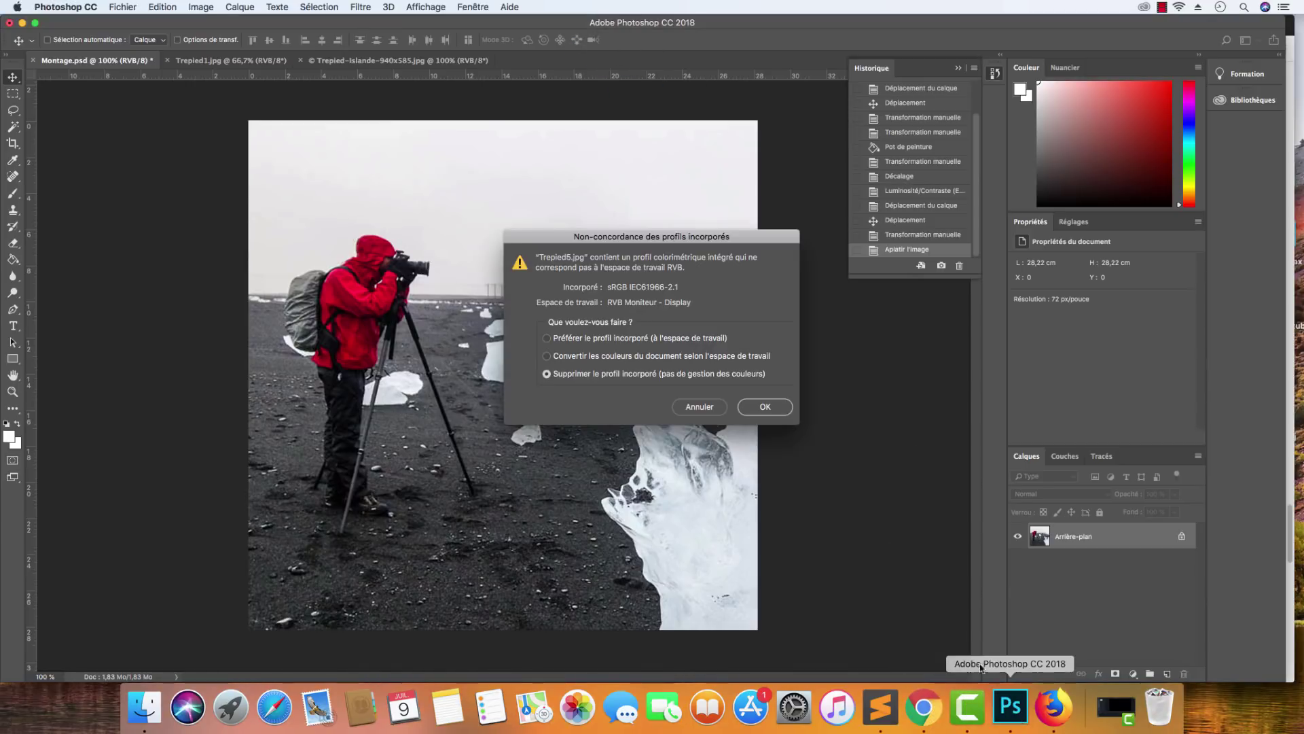
pyautogui.click(665, 339)
pyautogui.click(763, 405)
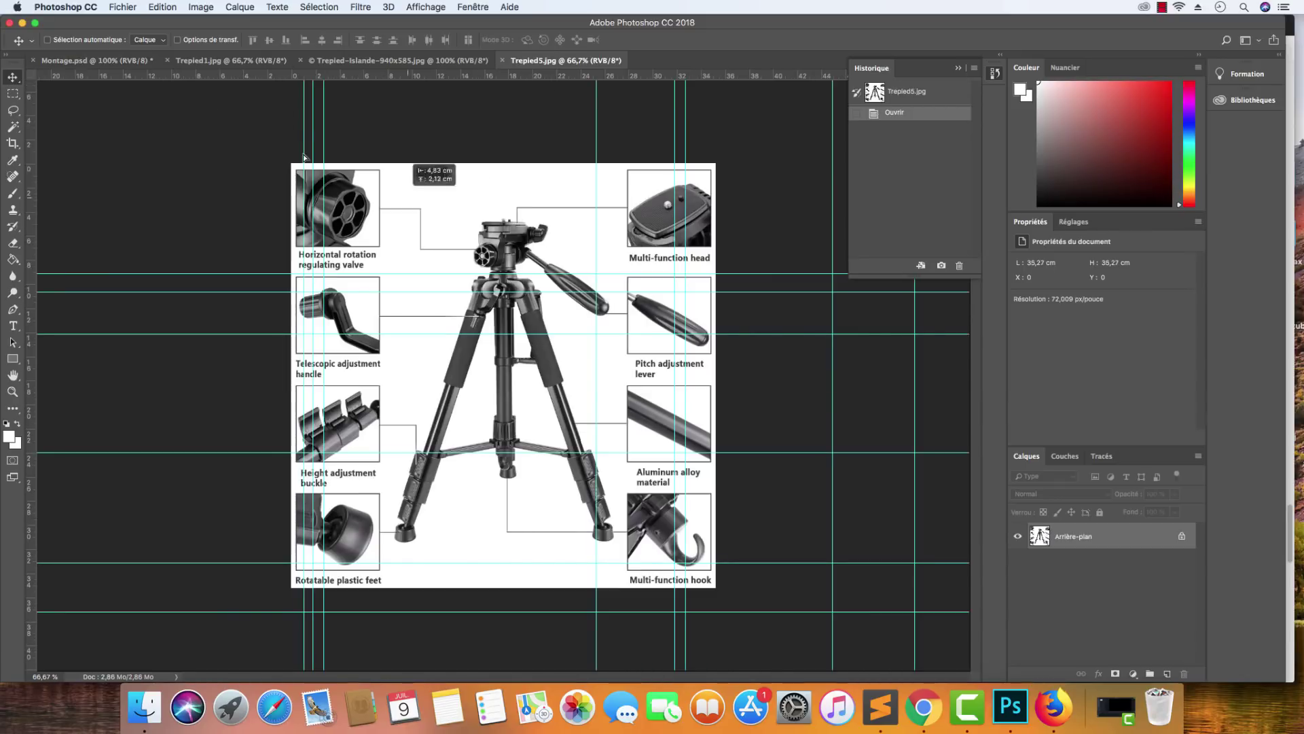
# Revert Montage.psd to its history state before the flattening, restoring the artboard layers, and save the document.
pyautogui.moveTo(303, 158); pyautogui.dragTo(632, 384)
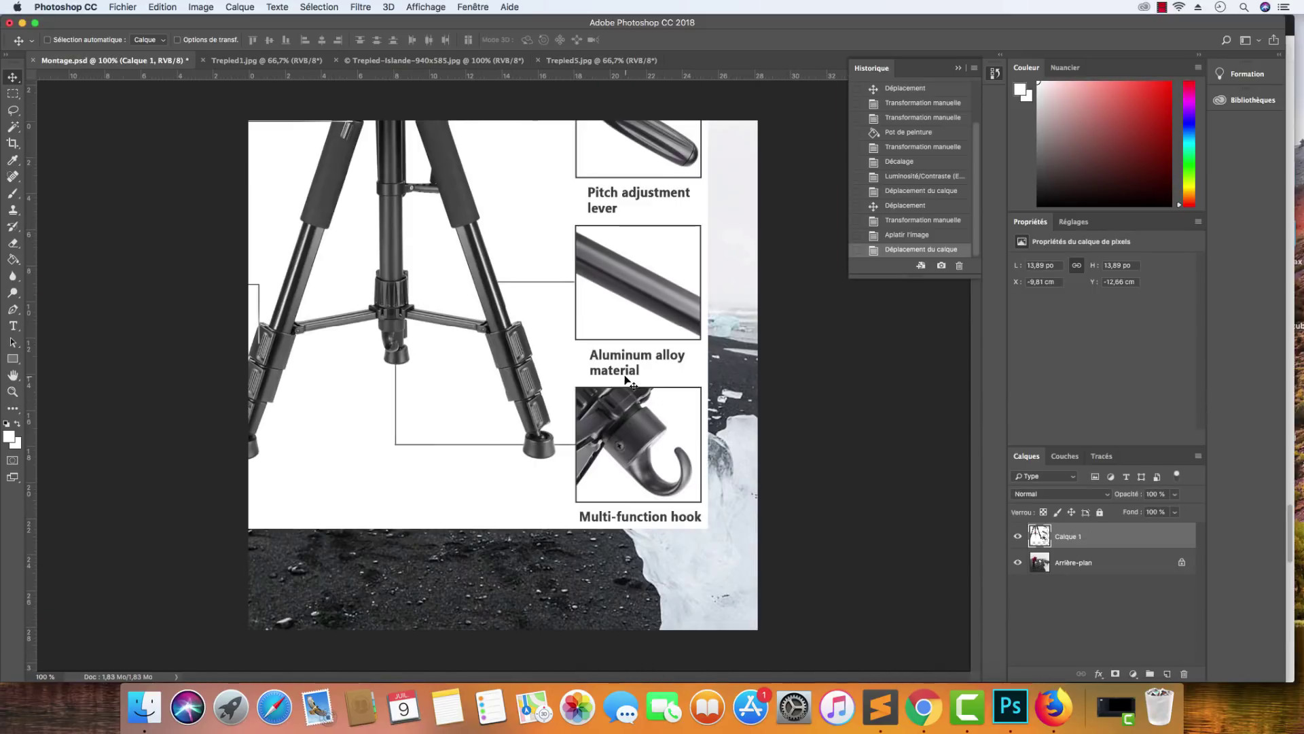
pyautogui.press('super+z')
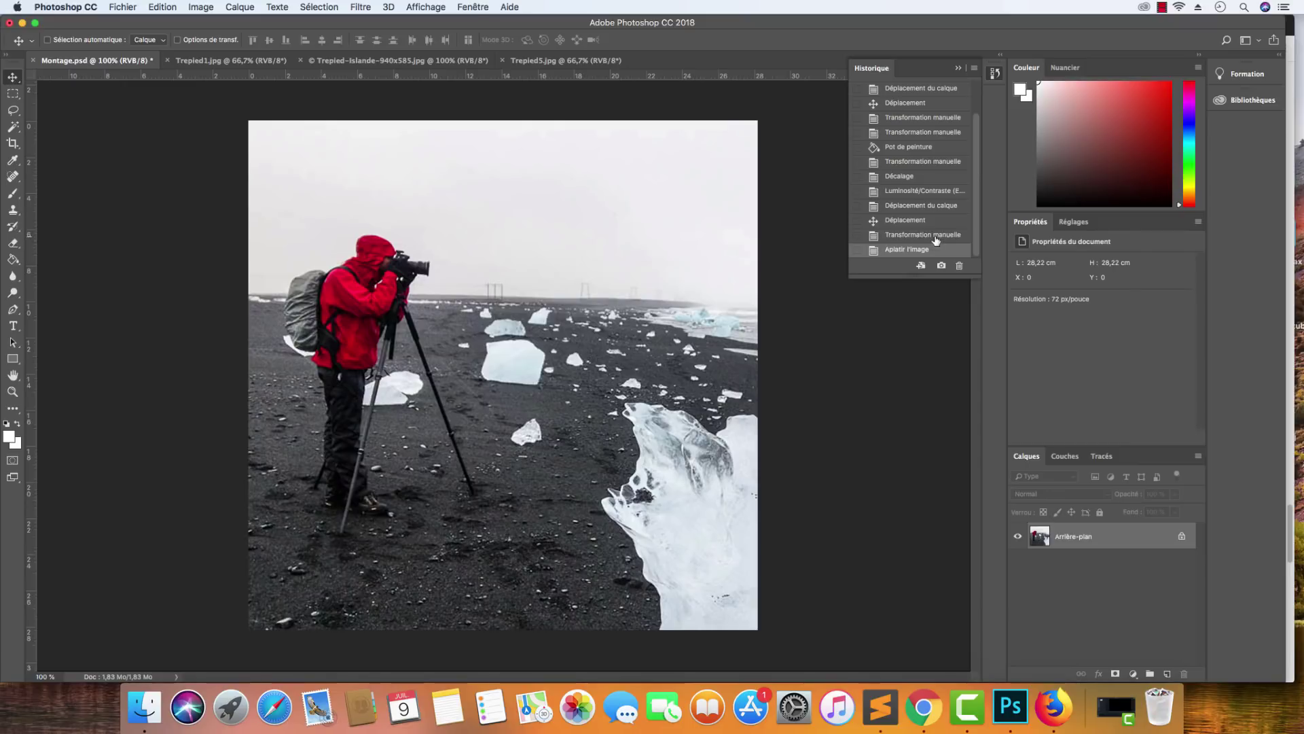
pyautogui.click(931, 235)
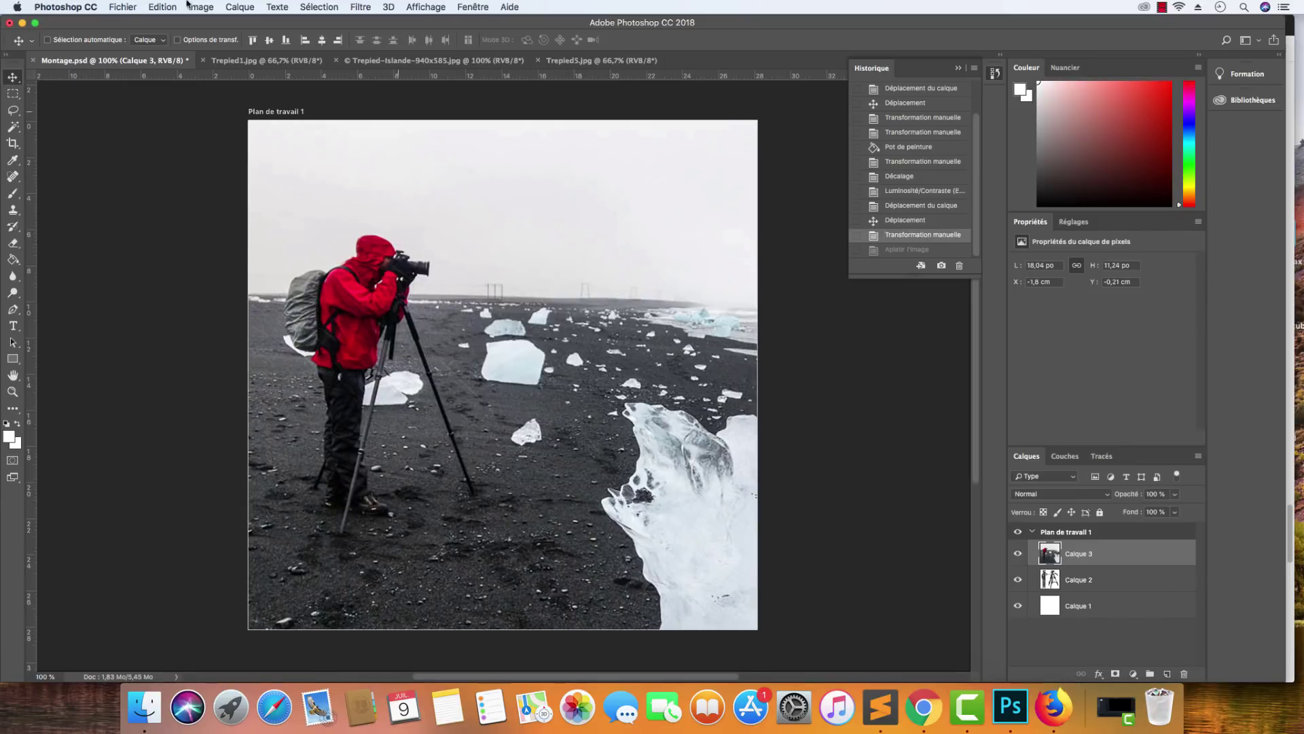
pyautogui.click(121, 8)
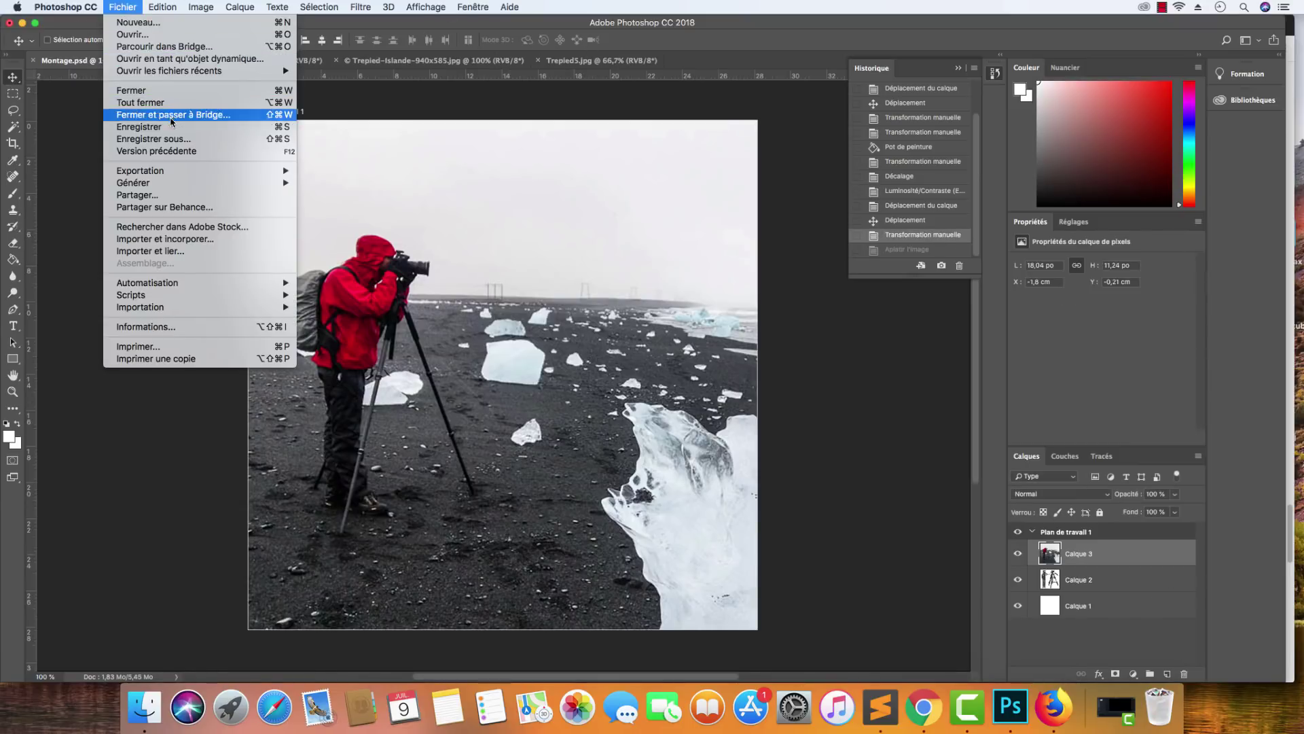
pyautogui.press('Return')
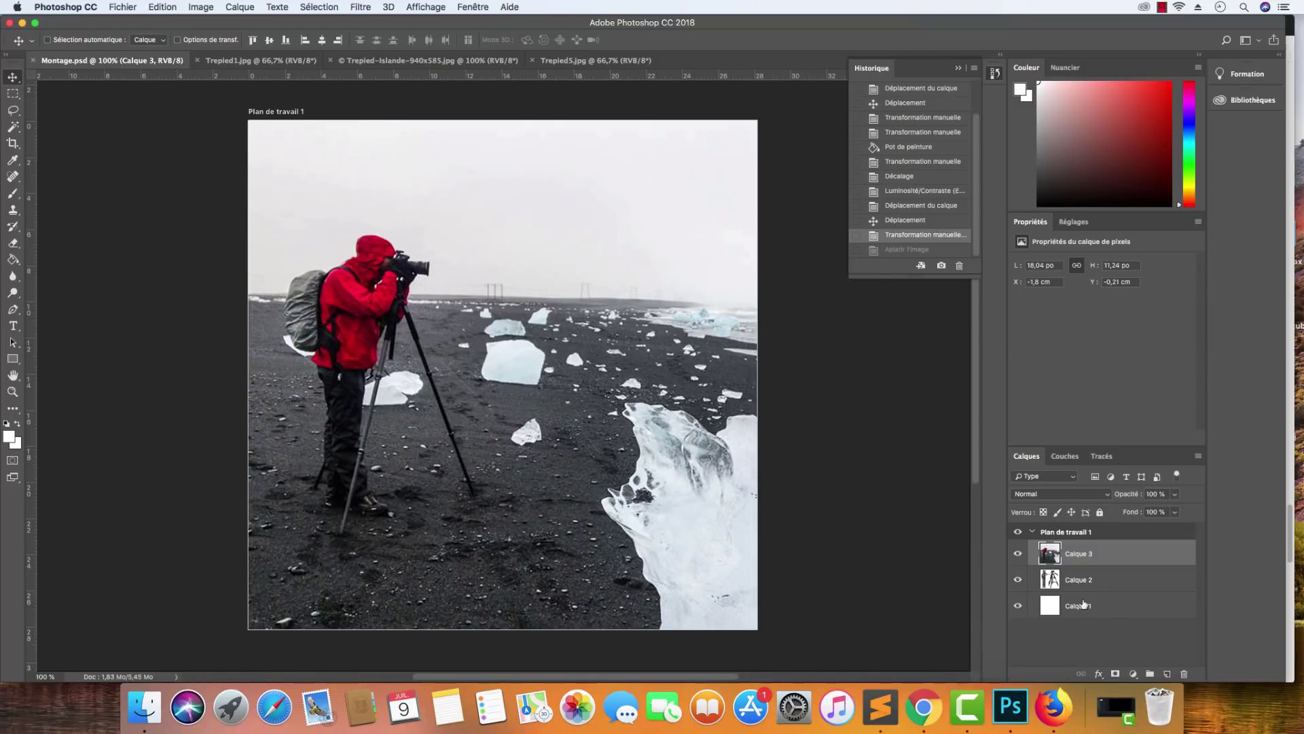
# Copy the Trepied5.jpg diagram into Montage.psd as a new layer above the Iceland photo.
pyautogui.click(572, 61)
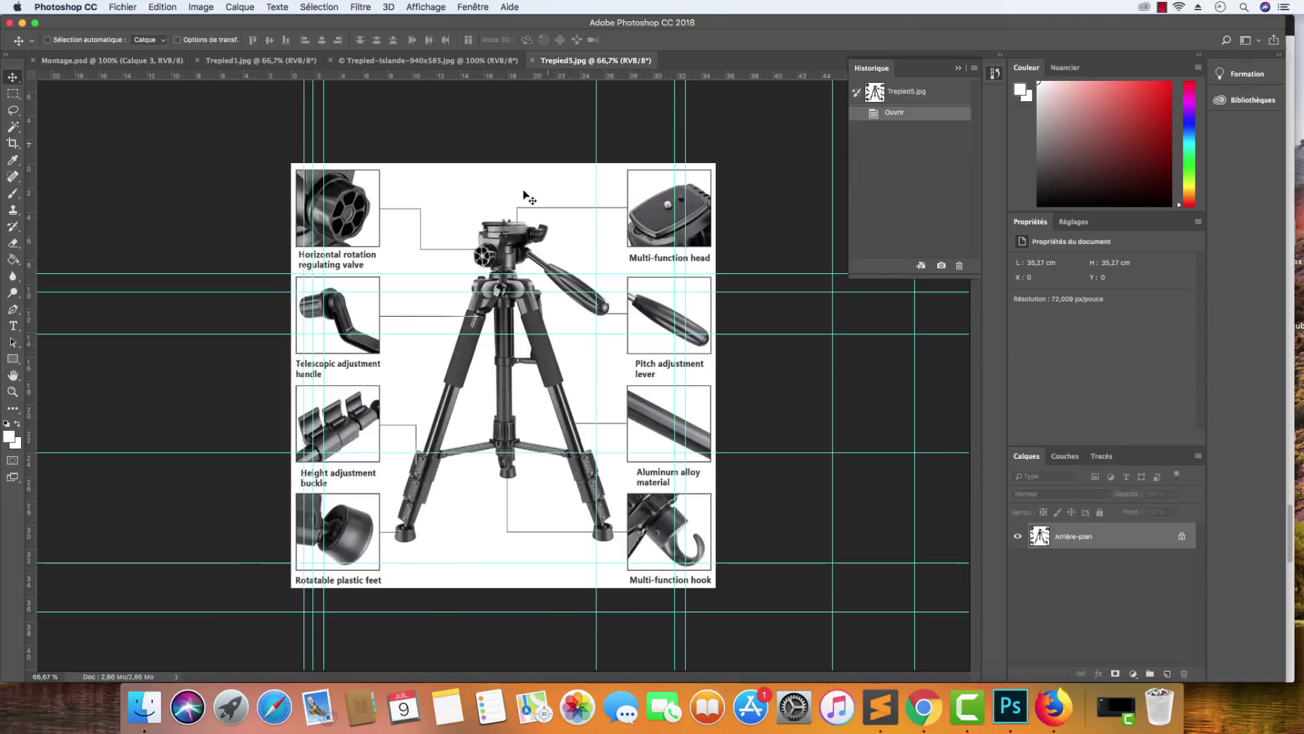
pyautogui.moveTo(97, 71); pyautogui.dragTo(539, 342)
pyautogui.scroll(3, 572, 341)
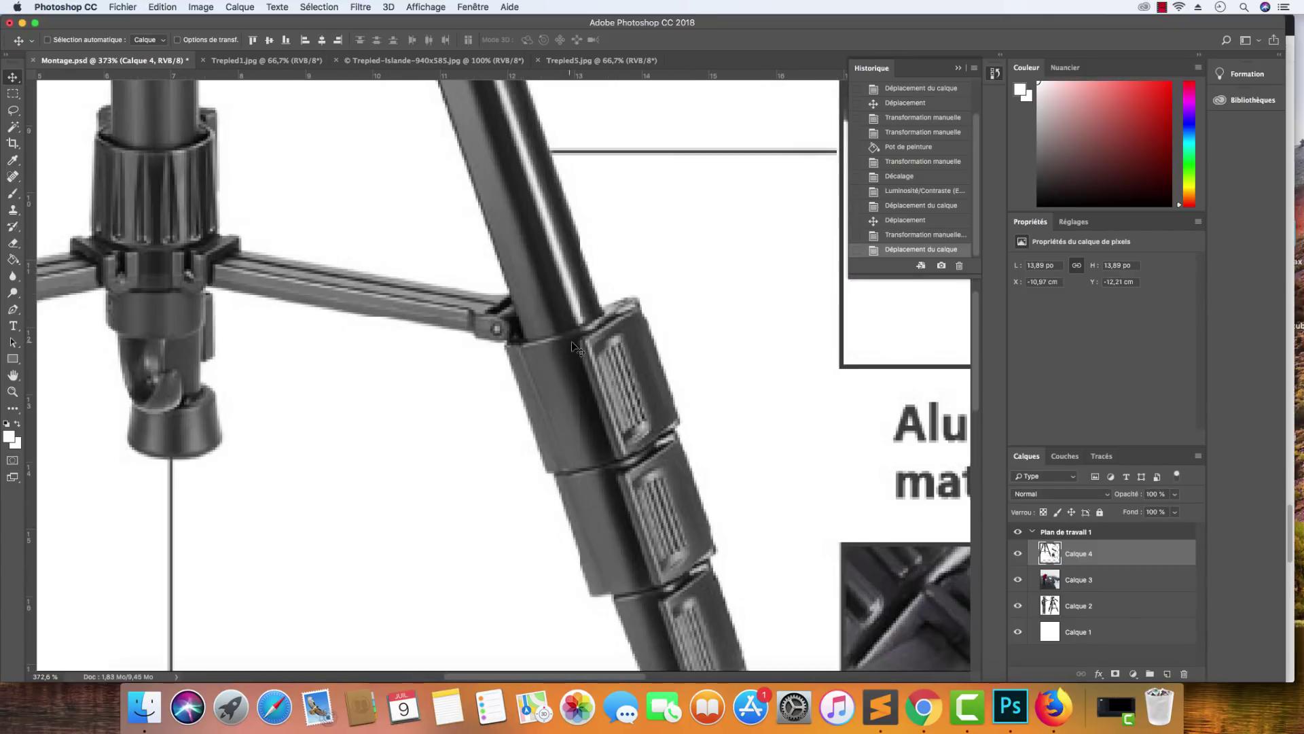
pyautogui.scroll(-8, 572, 341)
# Scale the diagram layer to about 80% and move it flush with the artboard's upper edge.
pyautogui.press('super+t')
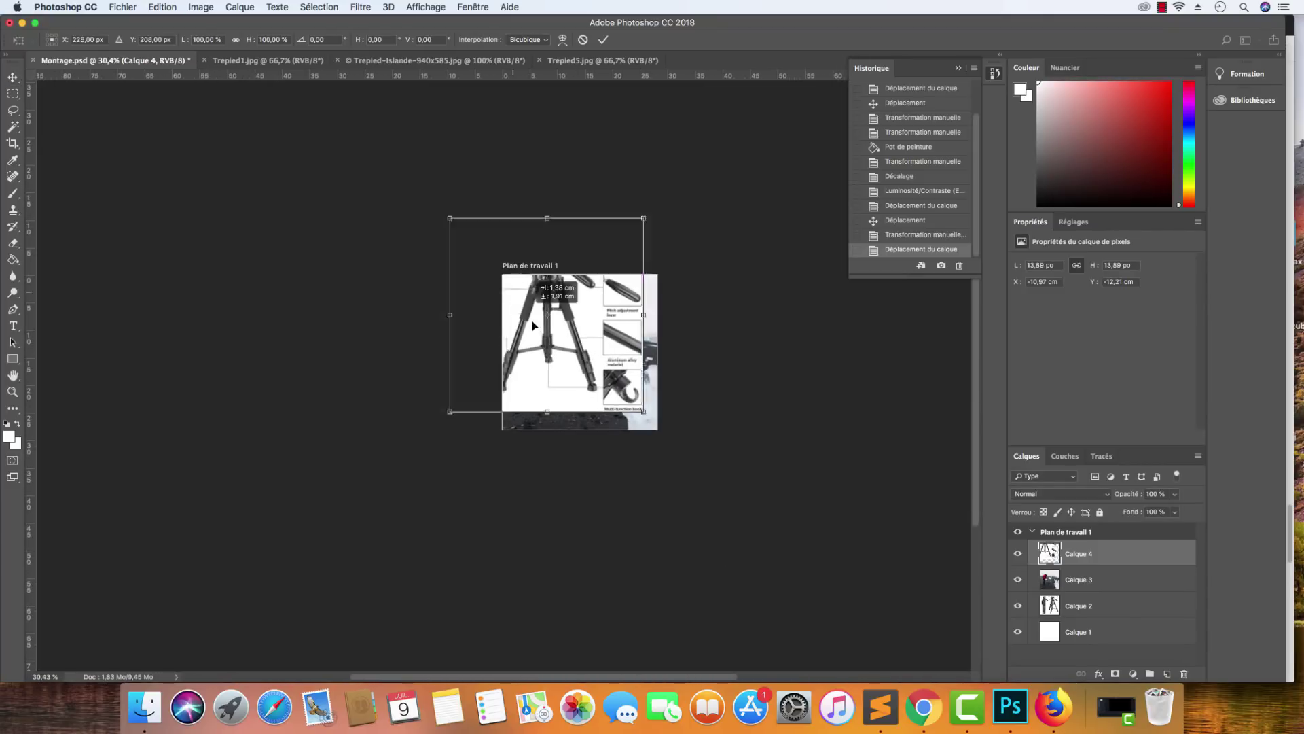
pyautogui.moveTo(460, 217); pyautogui.dragTo(508, 273)
pyautogui.moveTo(671, 450); pyautogui.dragTo(657, 435)
pyautogui.scroll(5, 591, 377)
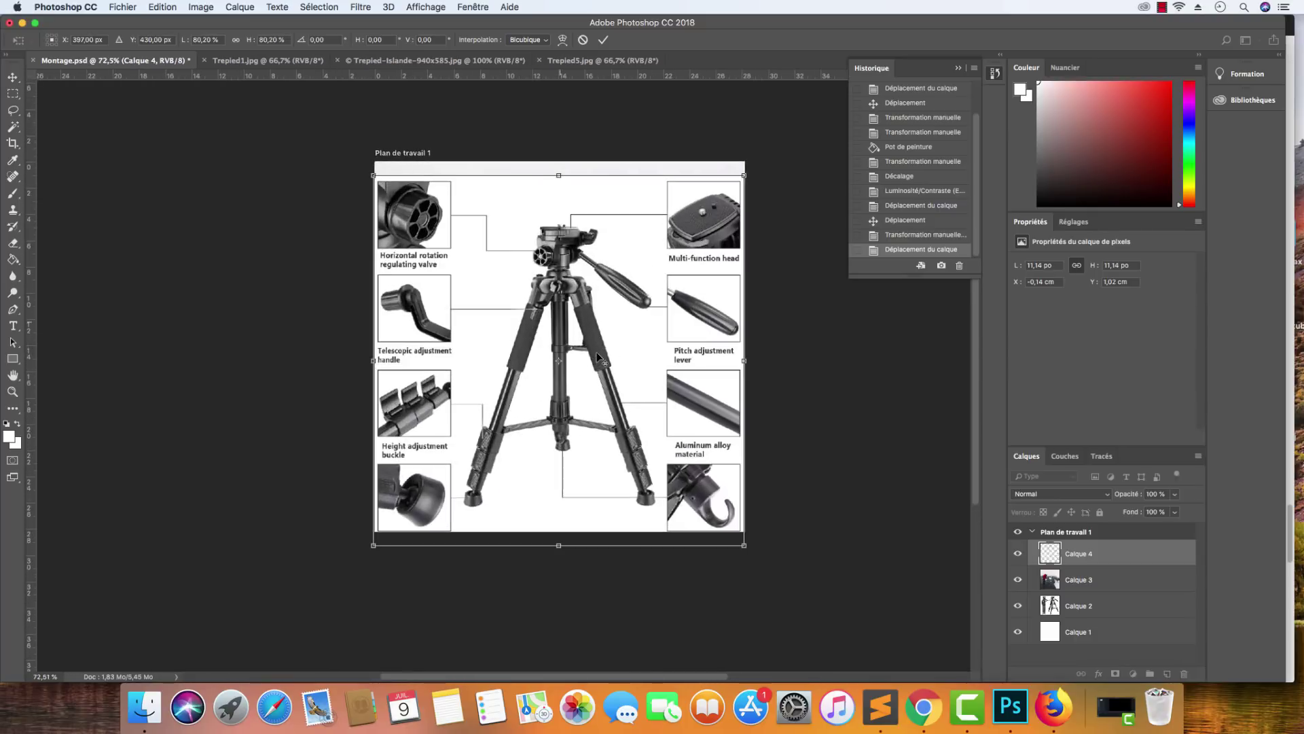
pyautogui.moveTo(607, 330); pyautogui.dragTo(607, 316)
pyautogui.press('Return')
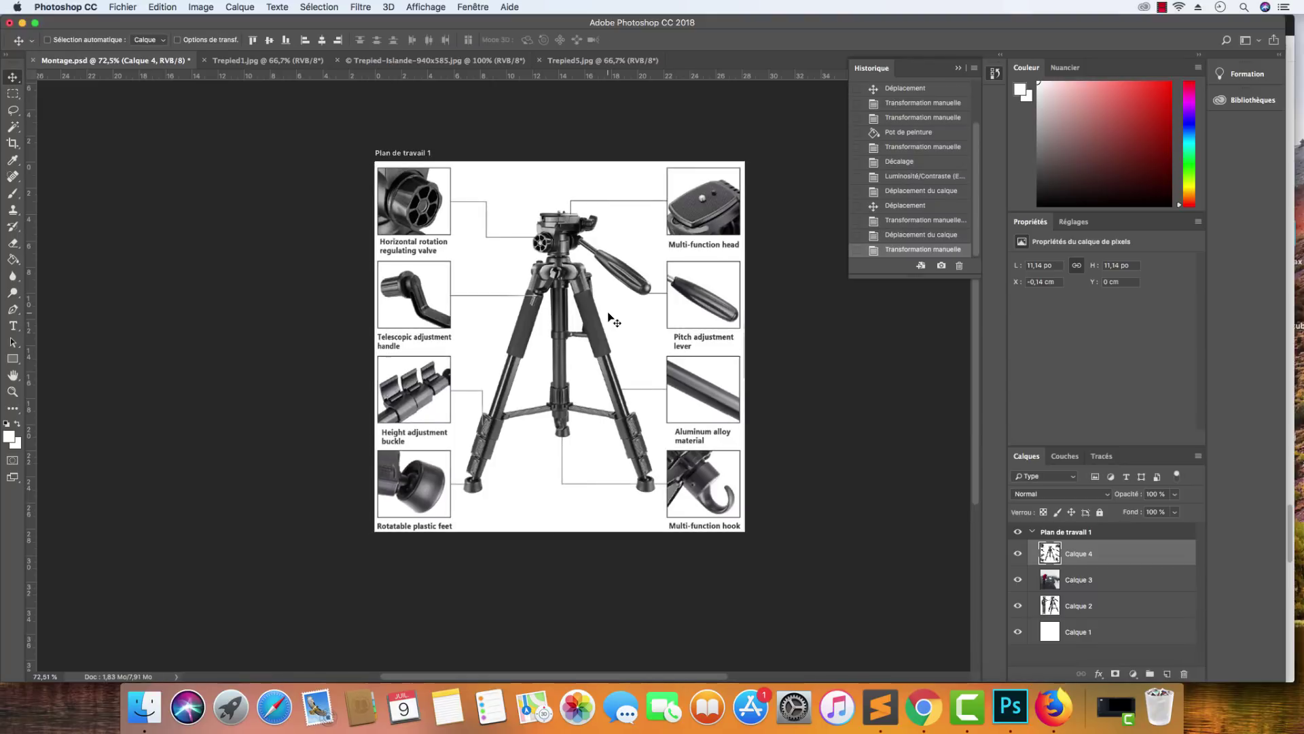
# Shrink the diagram layer to about 98.5% from two opposite corners, leaving a narrow margin inside the artboard.
pyautogui.press('super+t')
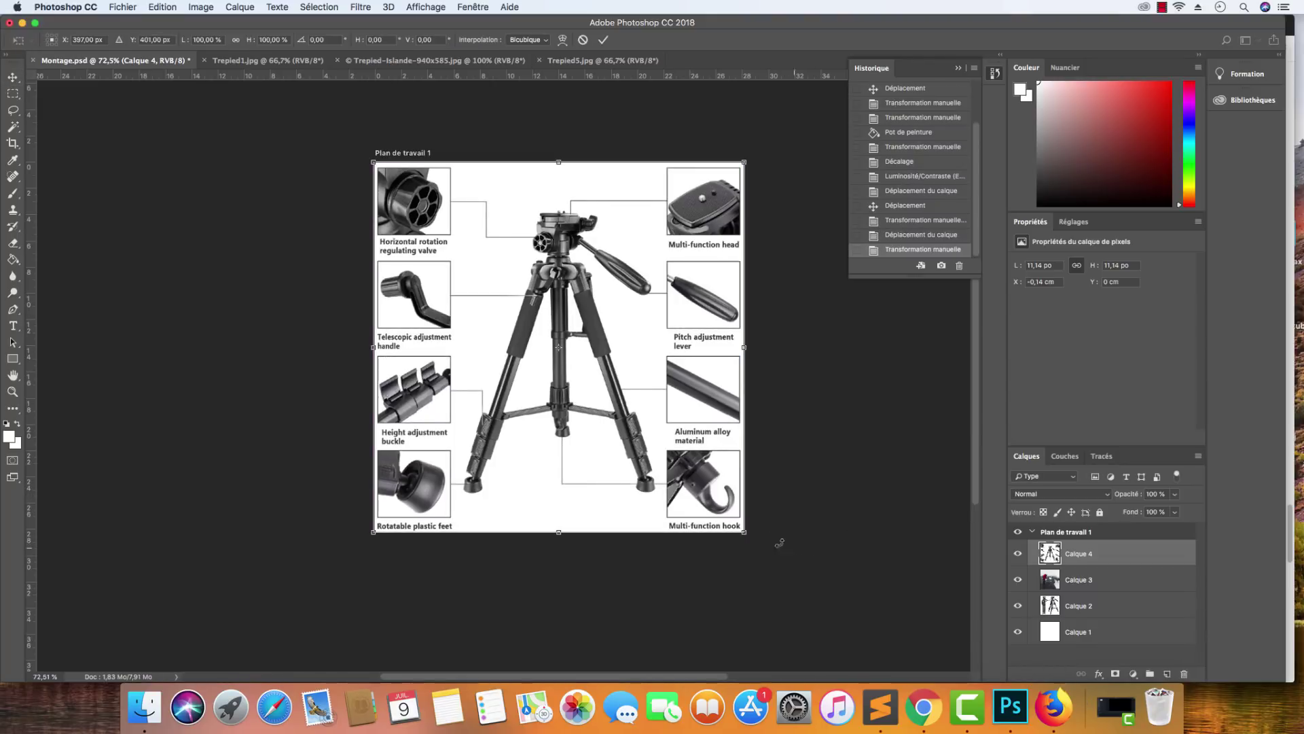
pyautogui.moveTo(744, 532); pyautogui.dragTo(741, 529)
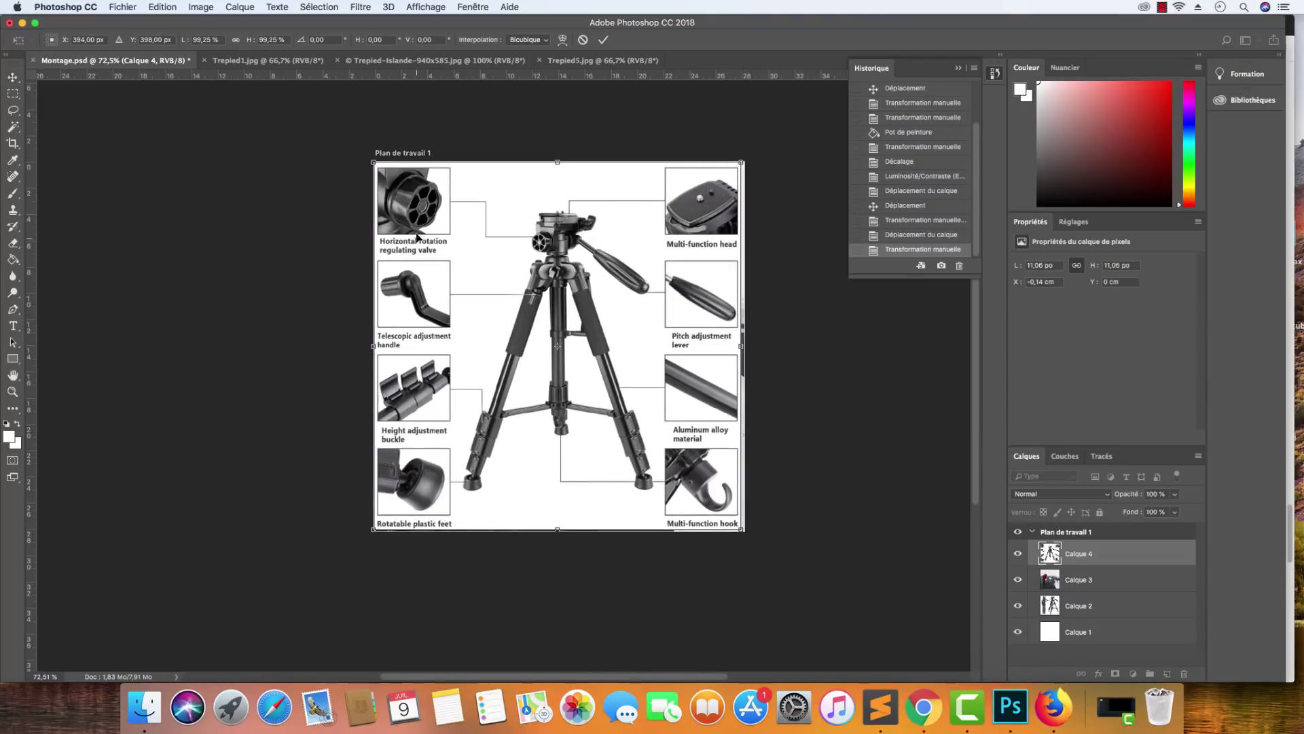
pyautogui.moveTo(373, 162); pyautogui.dragTo(376, 165)
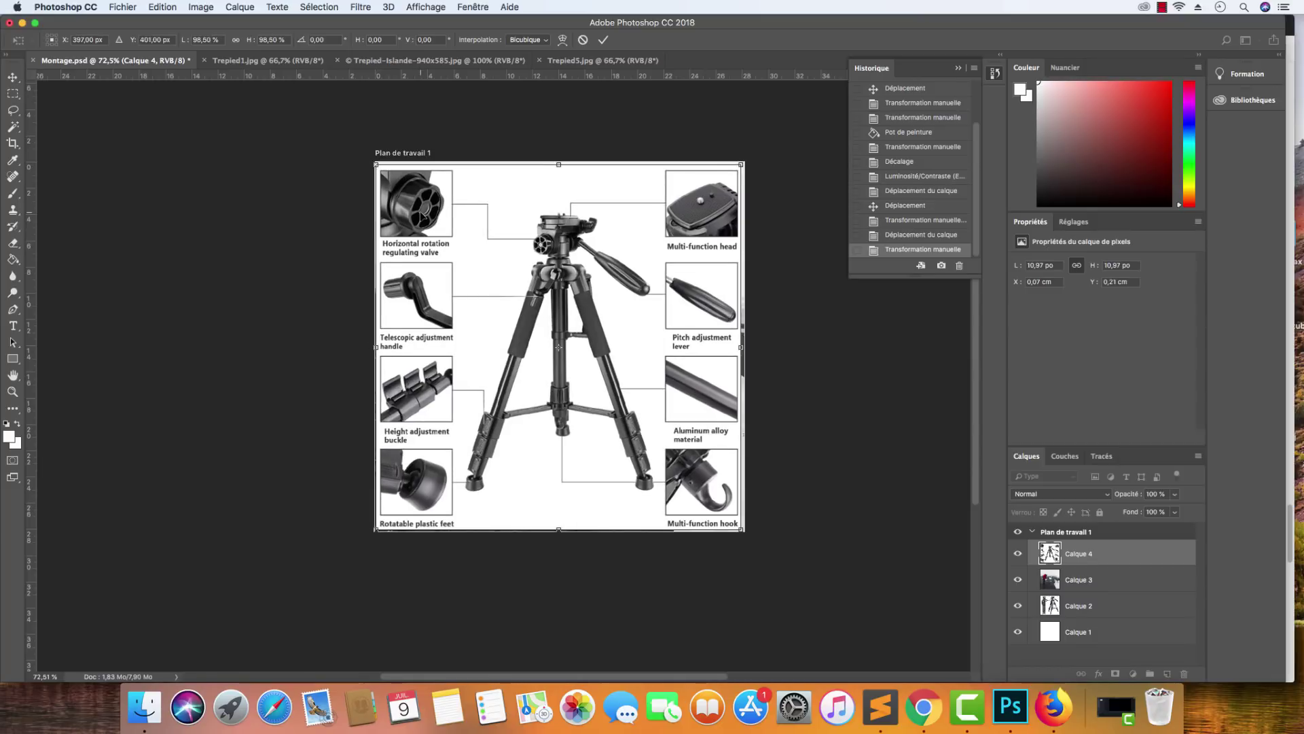
pyautogui.press('Return')
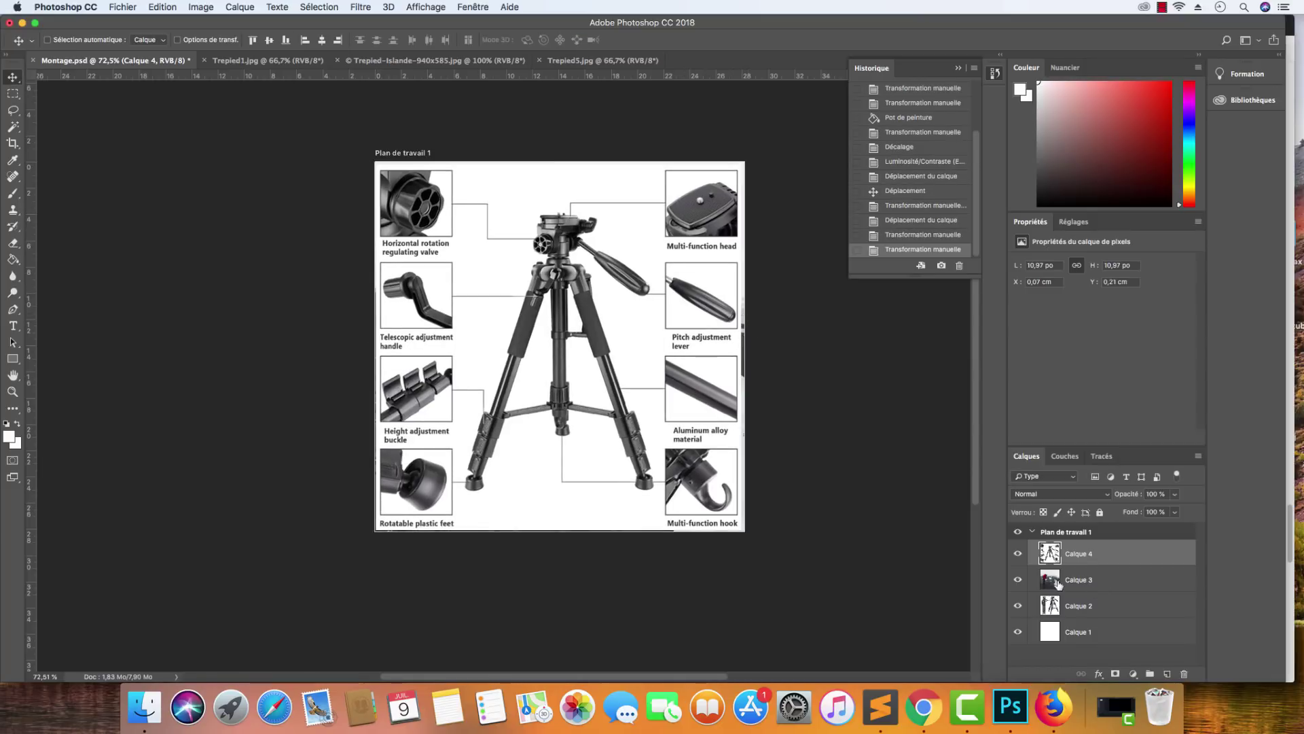
# Hide layers Calque 3 and Calque 2 so the diagram sits over the white Calque 1 background.
pyautogui.click(1018, 581)
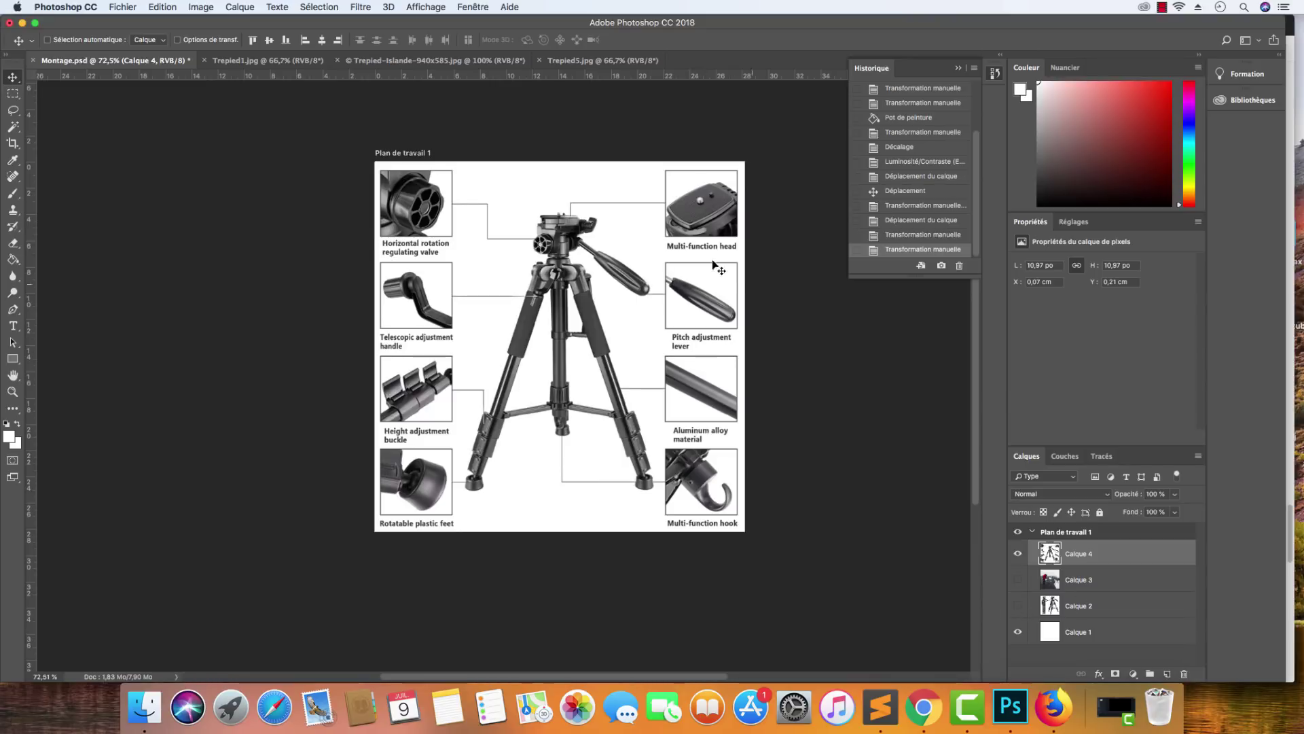
pyautogui.click(1085, 638)
pyautogui.click(1017, 605)
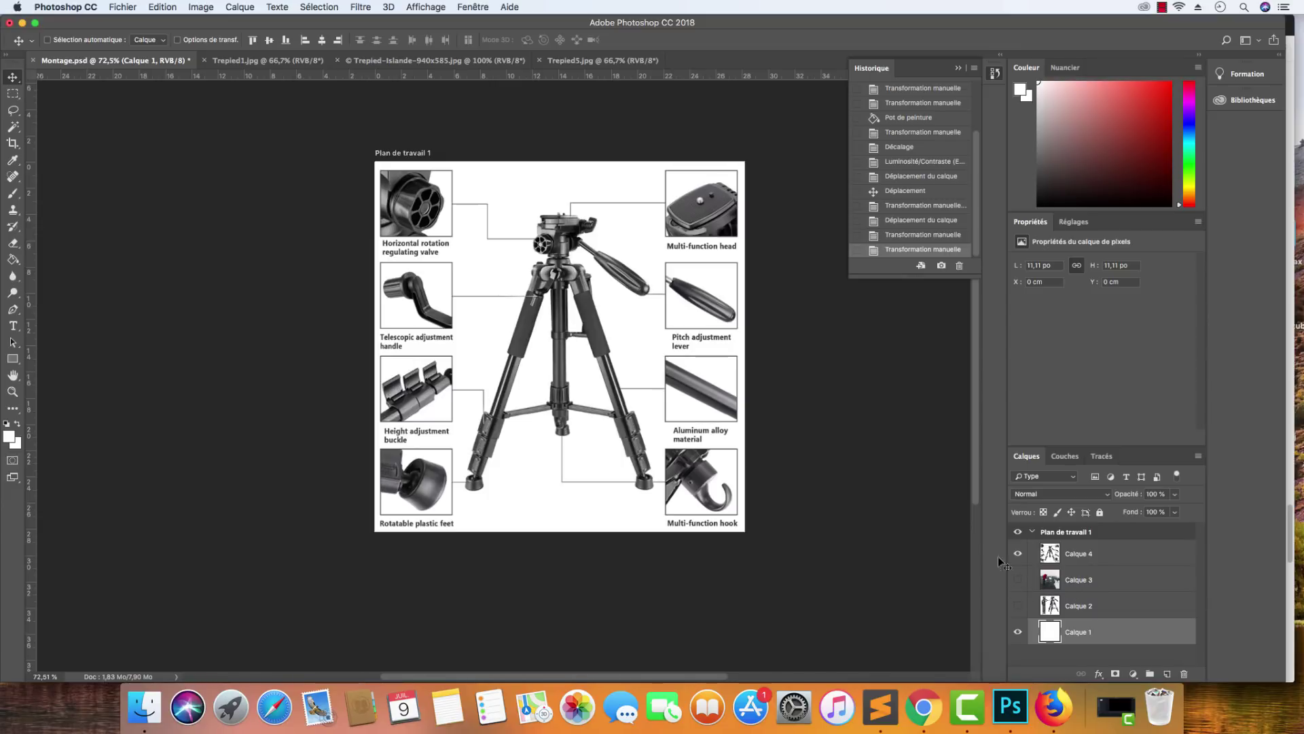
pyautogui.scroll(3, 571, 360)
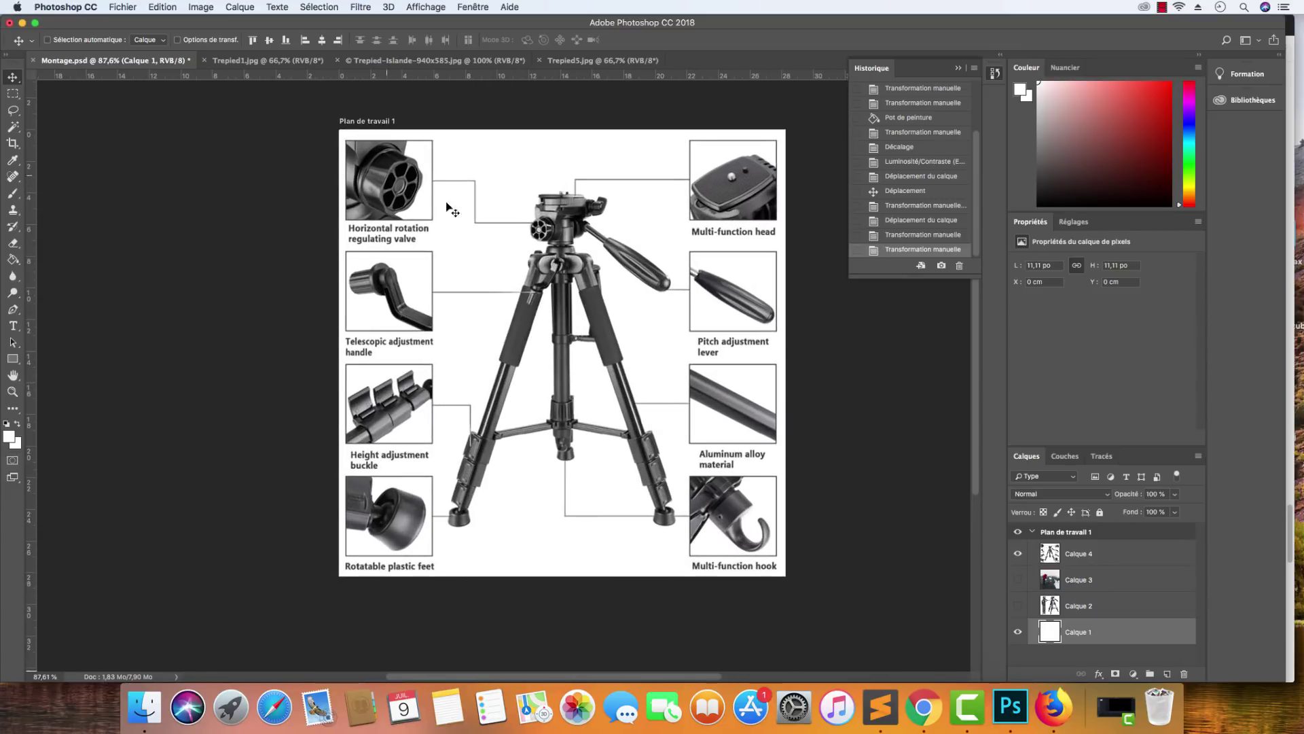
# Erase the "Horizontal rotation regulating valve" caption from Calque 4 using a rectangular selection and deselect.
pyautogui.click(1076, 553)
pyautogui.scroll(2, 353, 146)
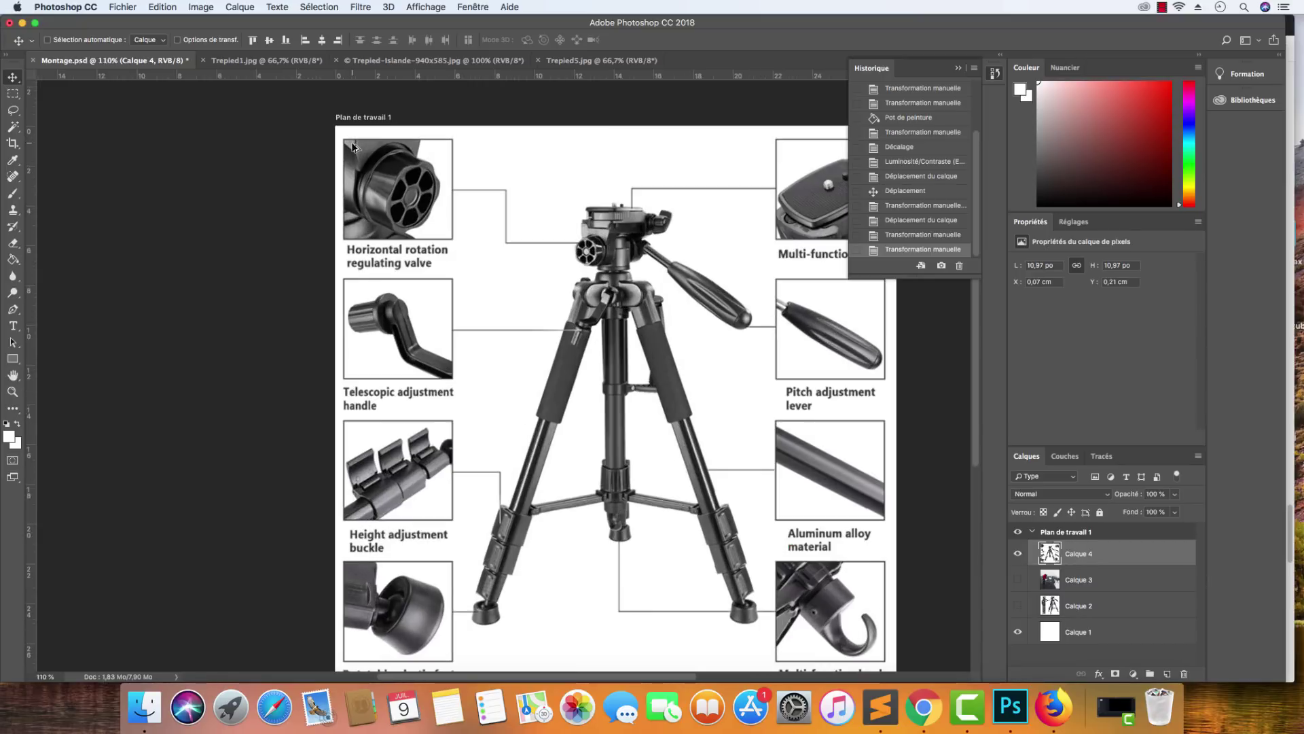
pyautogui.scroll(5, 353, 146)
pyautogui.scroll(-6, 349, 275)
pyautogui.scroll(3, 413, 303)
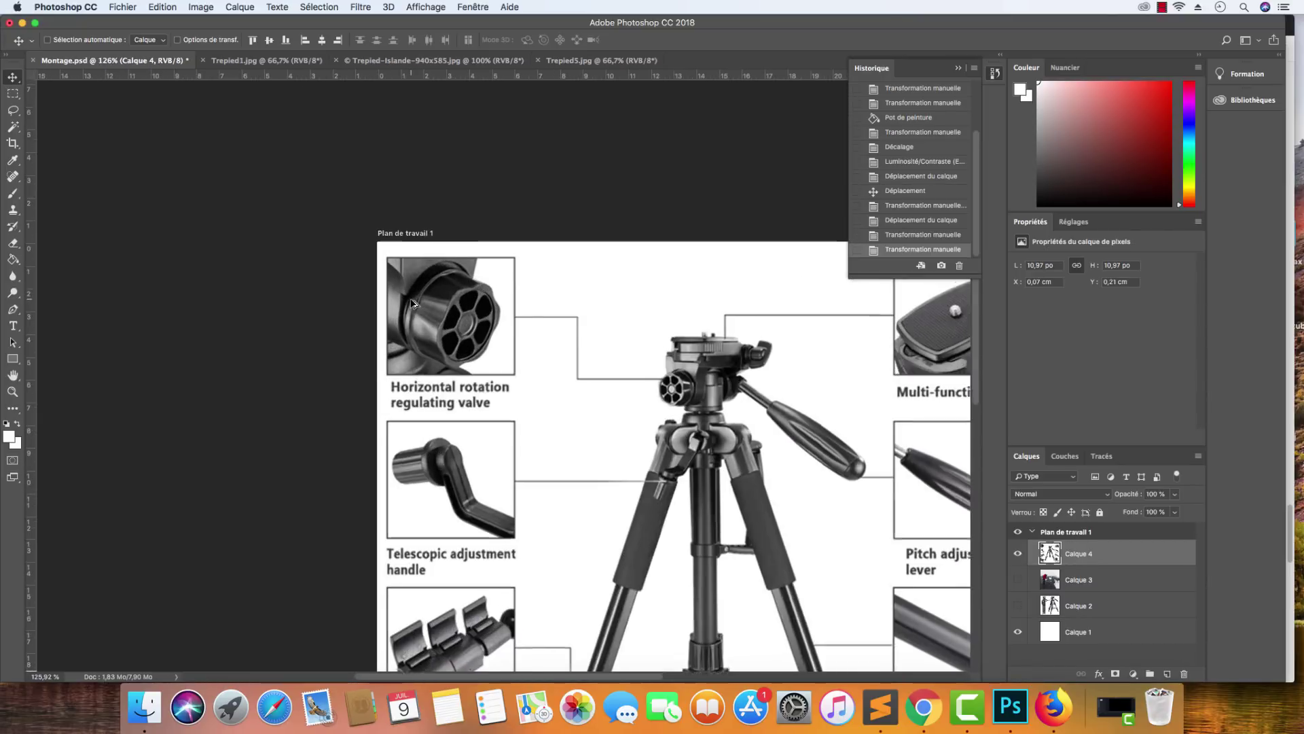
pyautogui.scroll(1, 413, 303)
pyautogui.press('m')
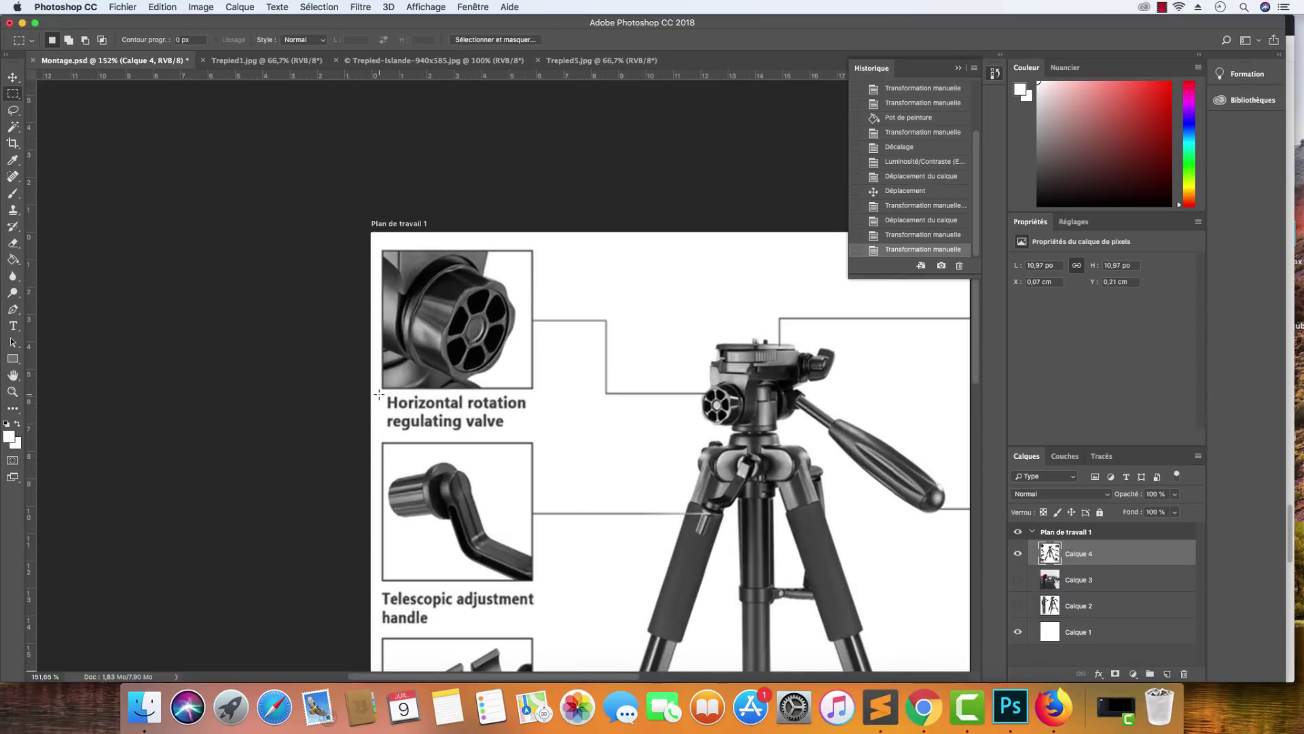
pyautogui.moveTo(378, 394); pyautogui.dragTo(527, 423)
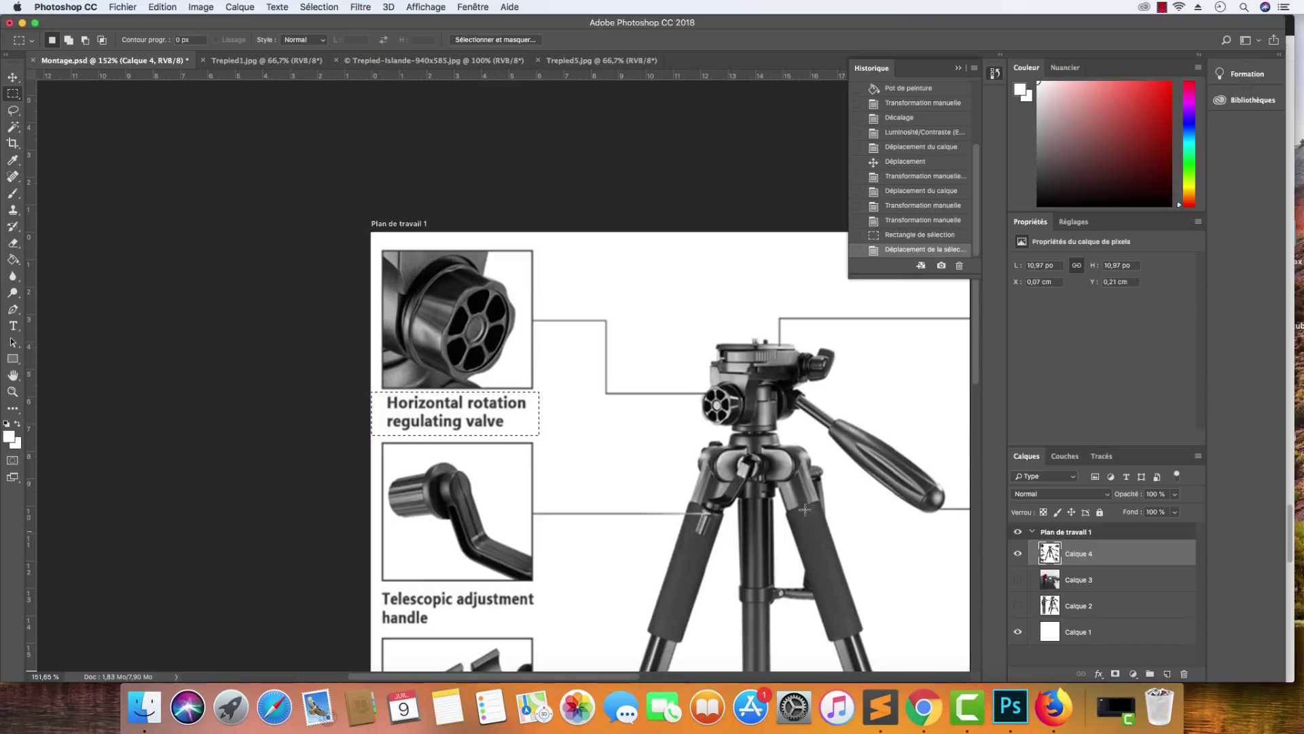
pyautogui.press('Delete')
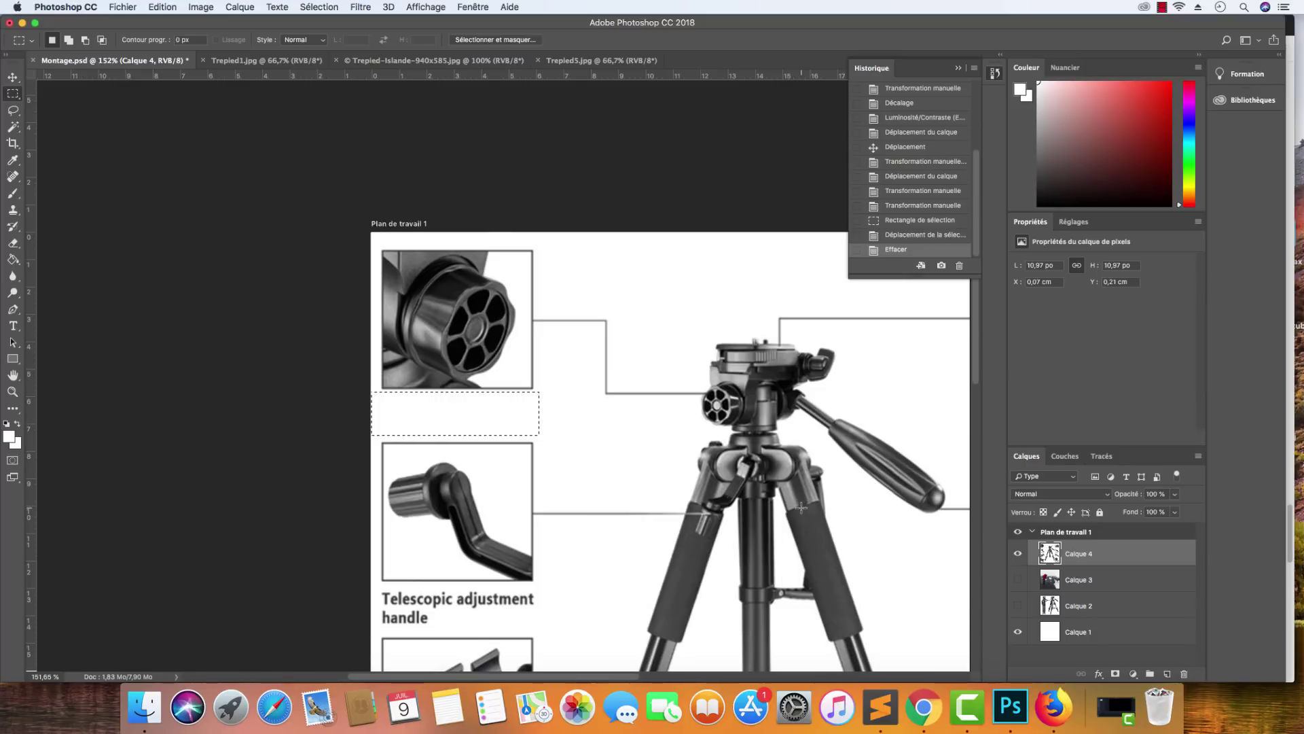
pyautogui.click(363, 484)
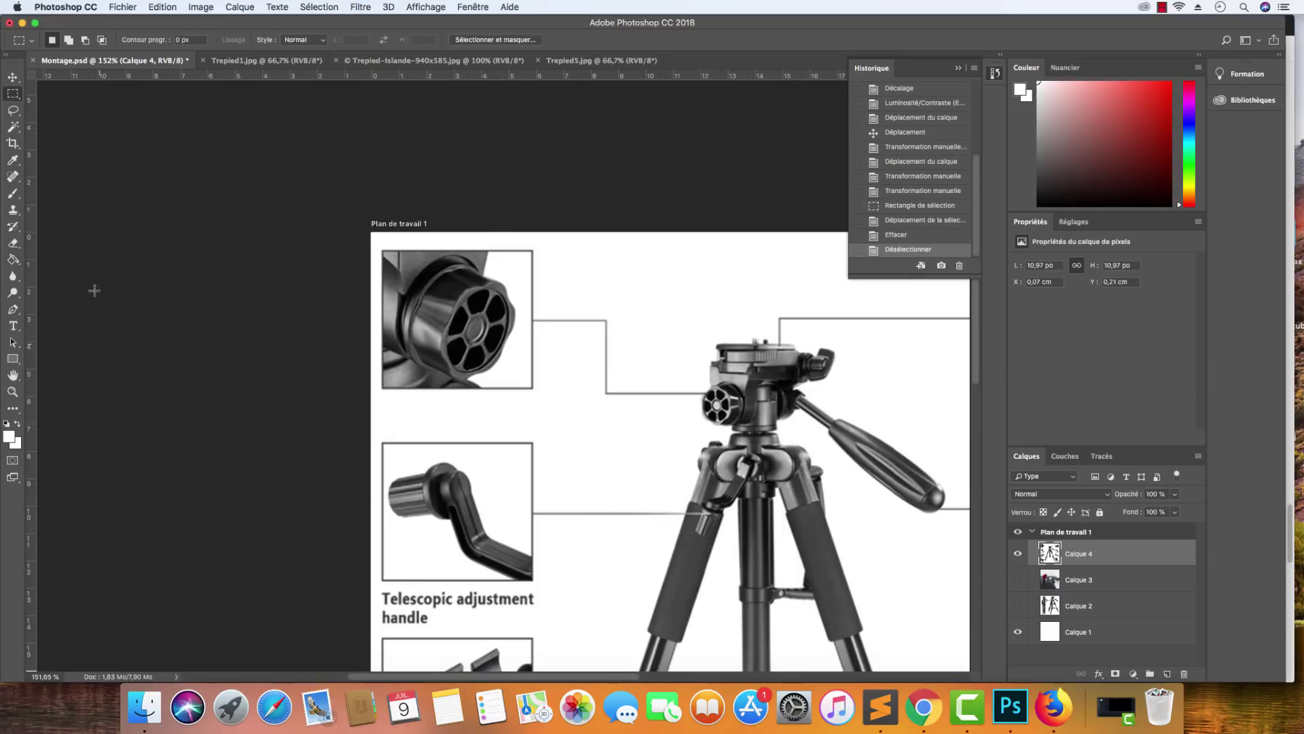
# Set the Type tool's text color to a near-black gray.
pyautogui.click(13, 326)
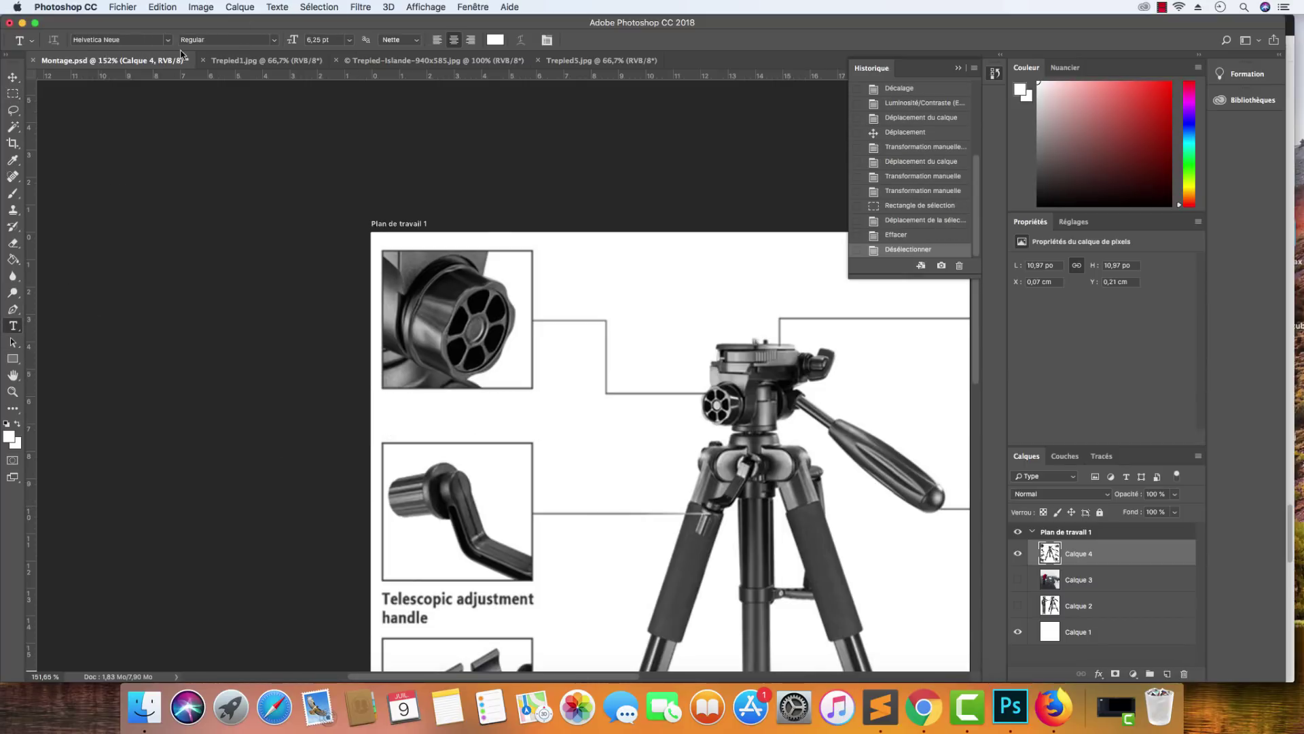
pyautogui.click(495, 39)
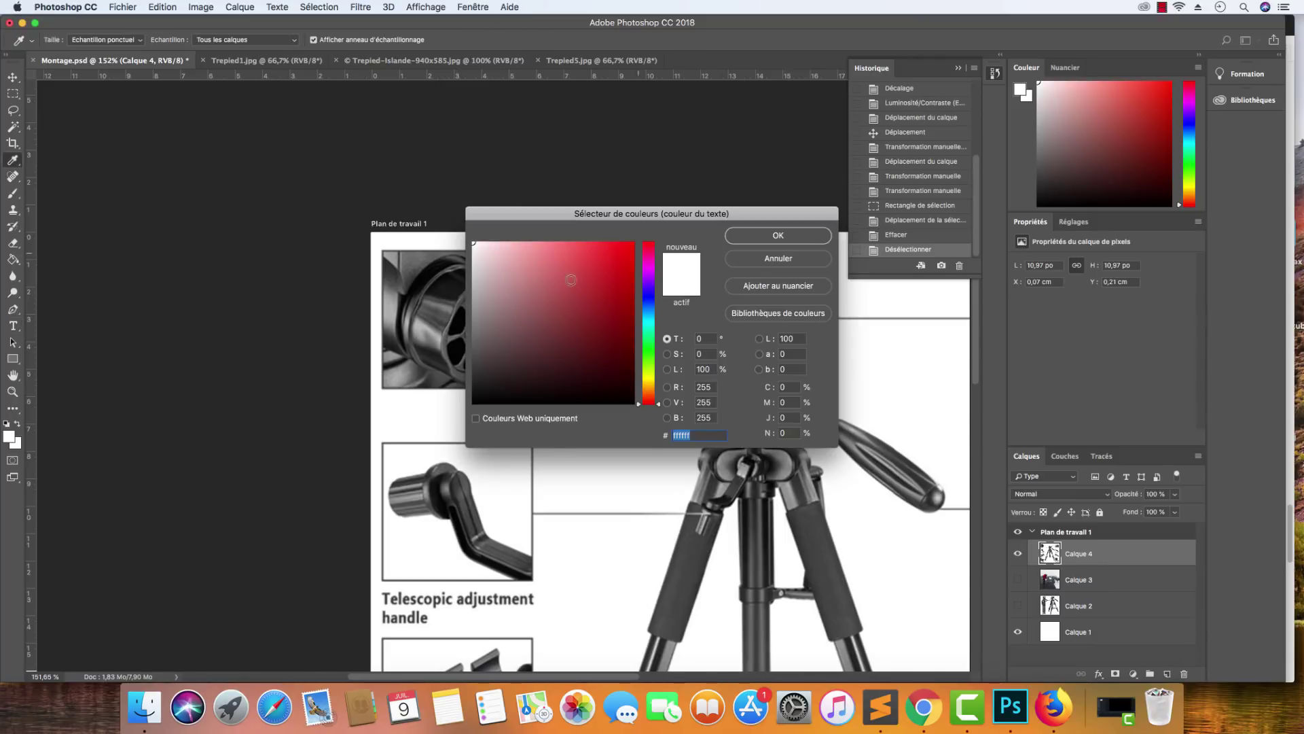
pyautogui.moveTo(540, 302); pyautogui.dragTo(473, 383)
pyautogui.click(779, 235)
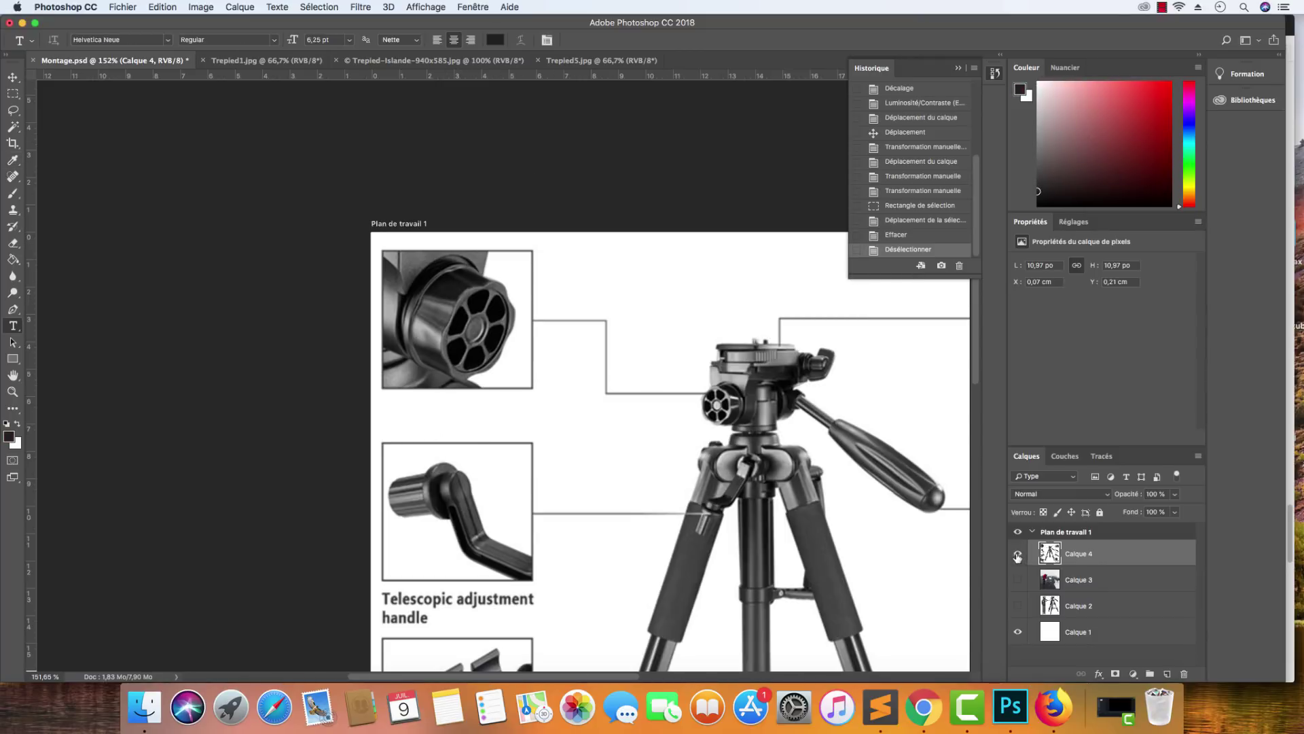
# Step back in the history to view the erased English caption, reapply the erasure and deselect.
pyautogui.click(945, 242)
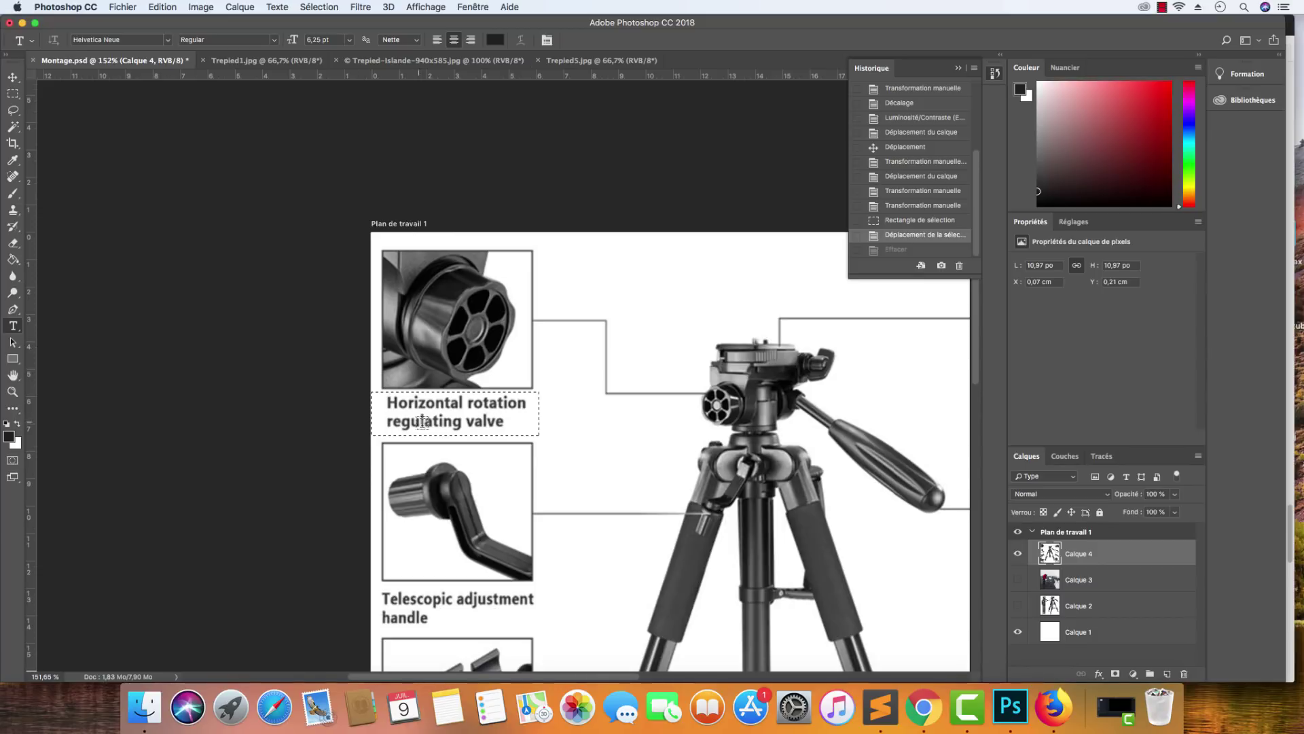
pyautogui.click(928, 254)
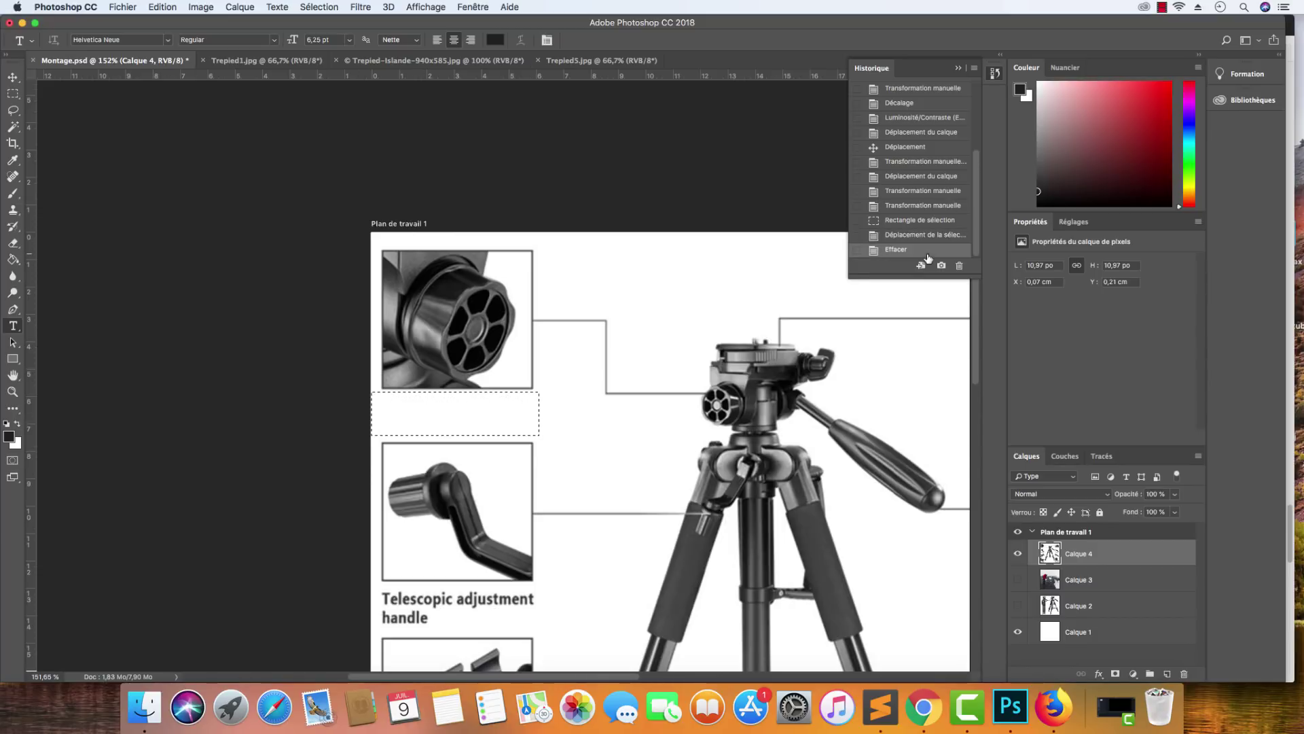
pyautogui.press('super+d')
# Add a text layer reading "Oration Horizontale" in the blank space below the first detail picture.
pyautogui.click(478, 417)
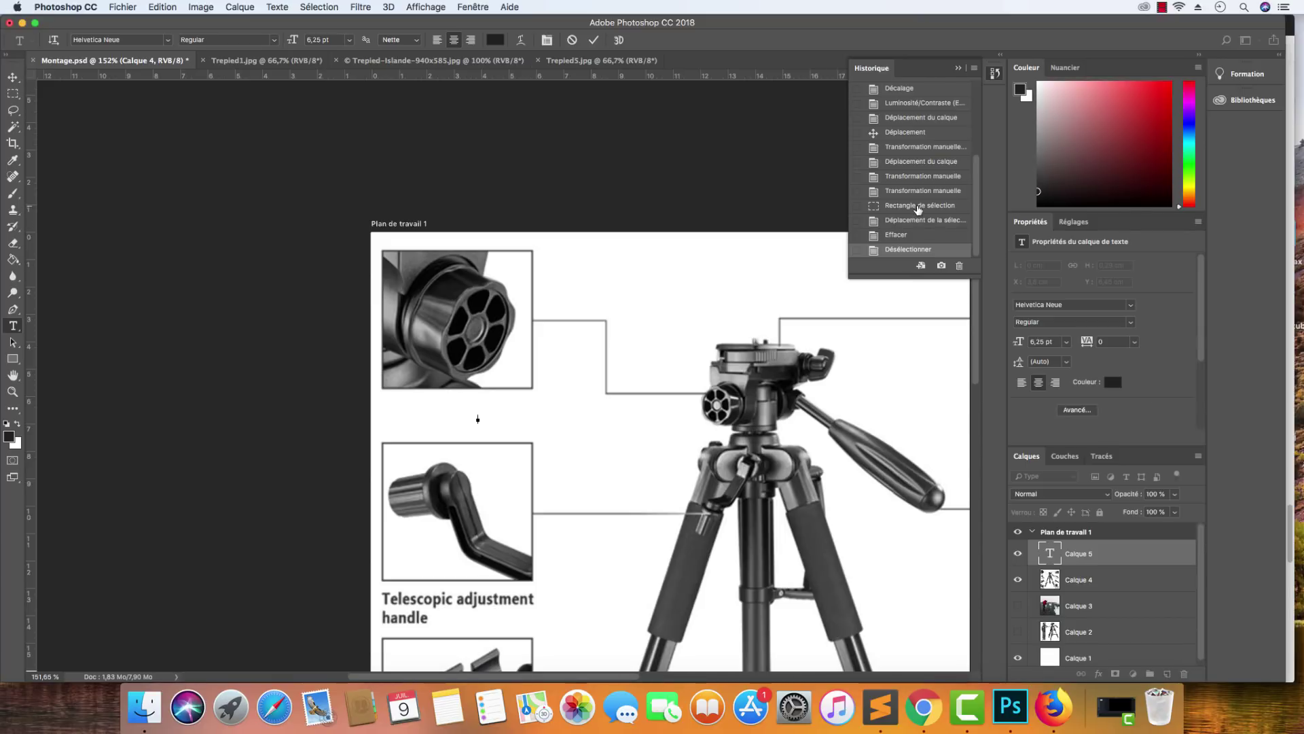
pyautogui.press('super+v')
pyautogui.press('Escape')
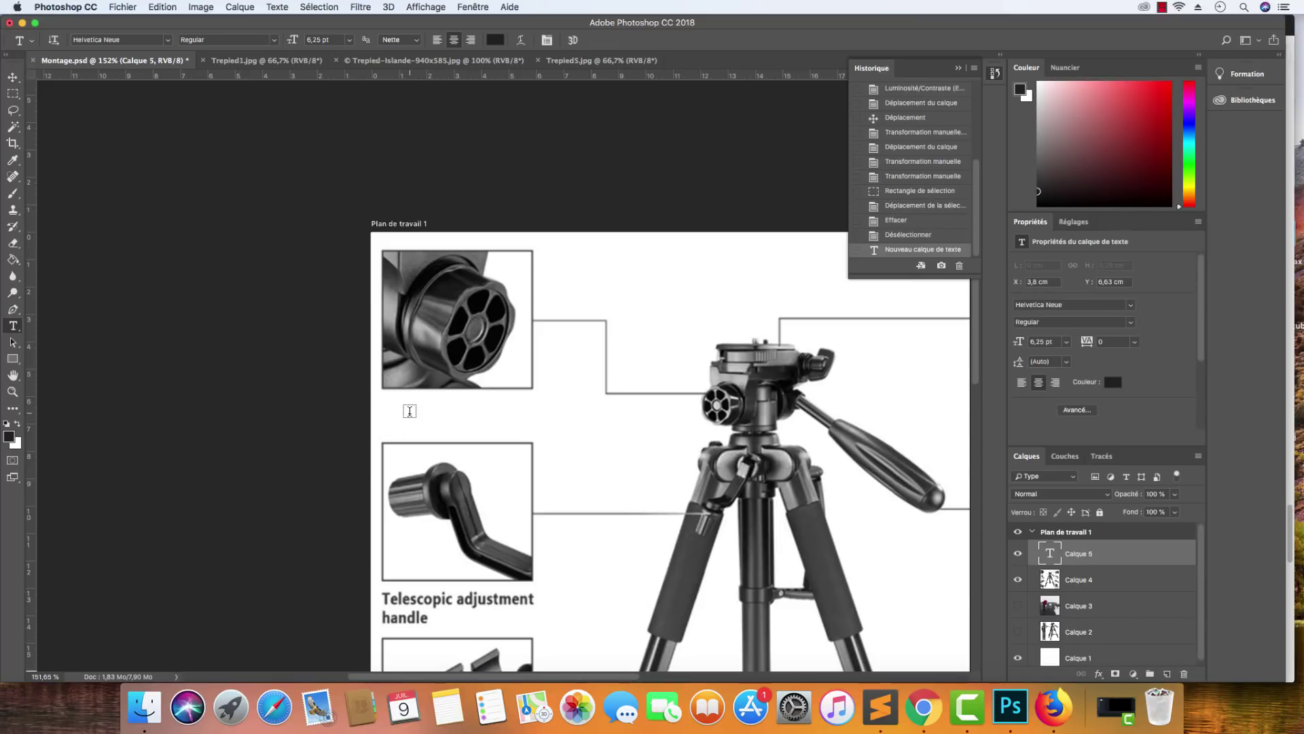
pyautogui.click(410, 411)
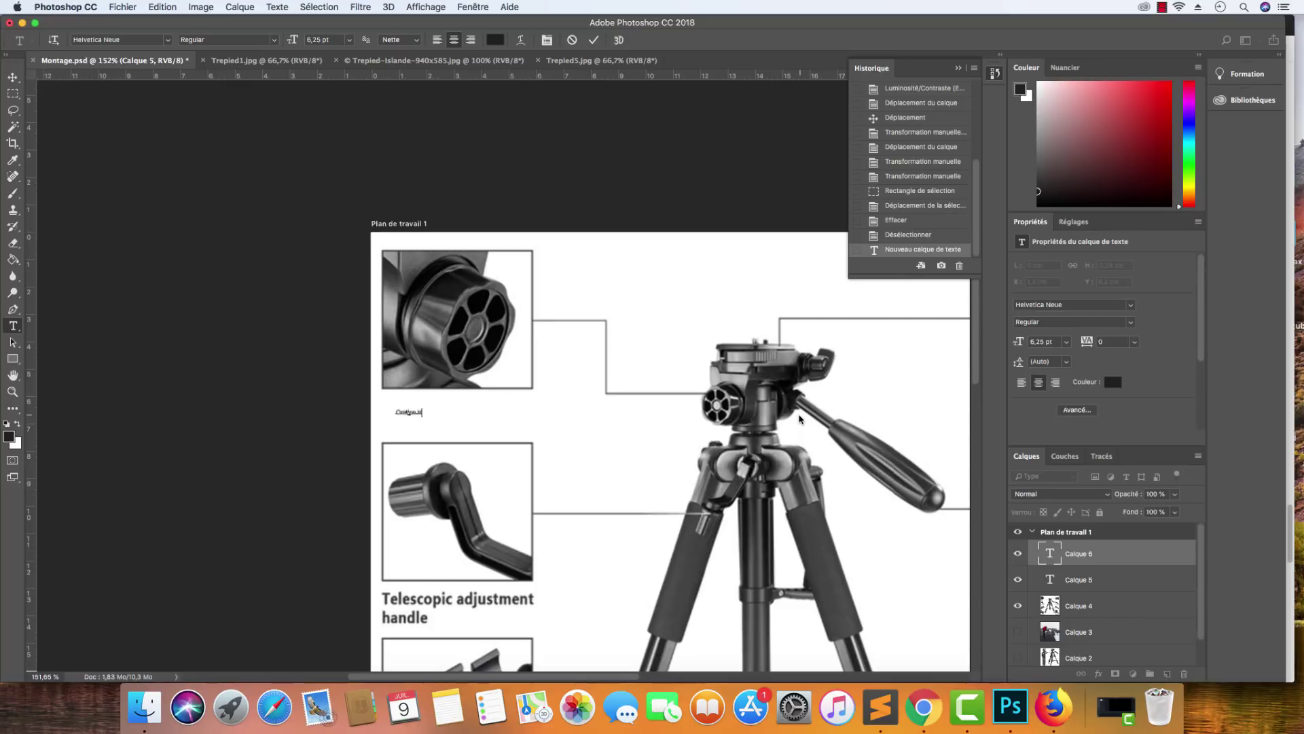
pyautogui.write('Cooling Ventilated')
pyautogui.press('super+Return')
# Enlarge the new caption to about 24 pt with a free transform.
pyautogui.press('super+t')
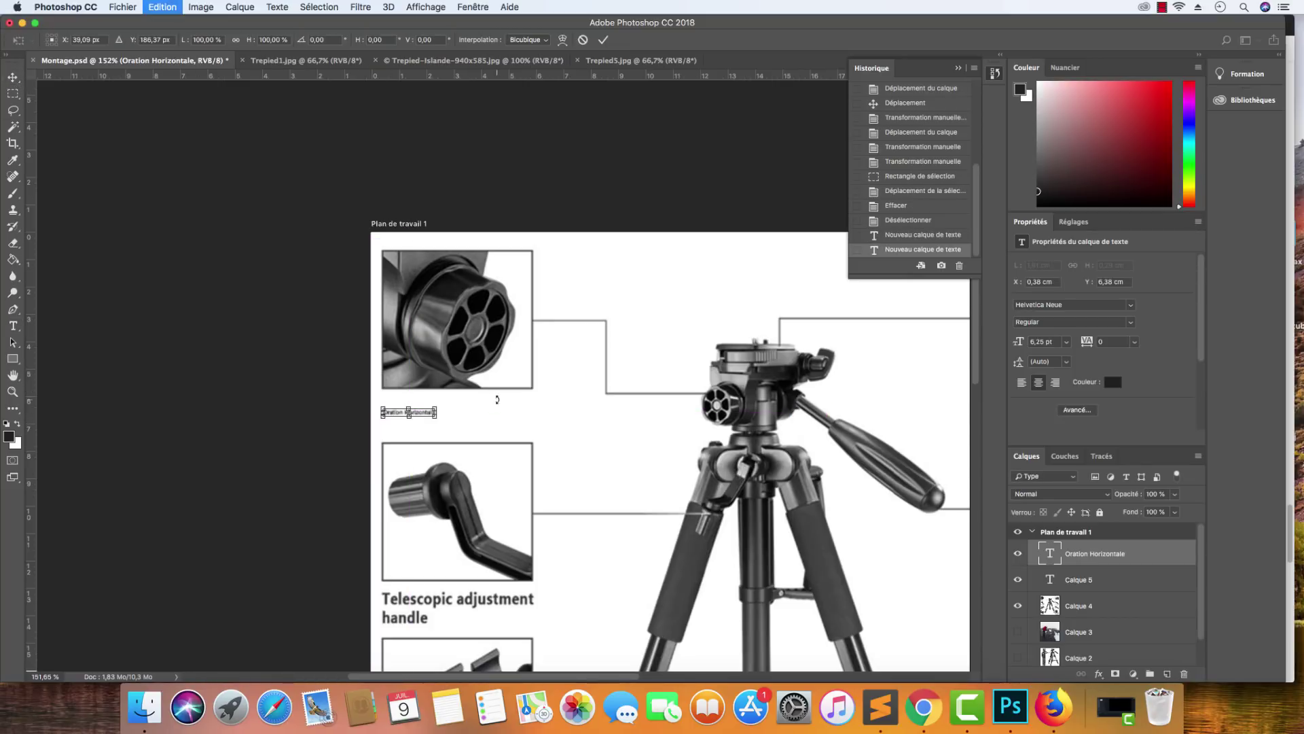
pyautogui.moveTo(438, 419); pyautogui.dragTo(575, 503)
pyautogui.press('Return')
# Correct the caption's first word so the text reads "Rotation Horizontale".
pyautogui.click(13, 325)
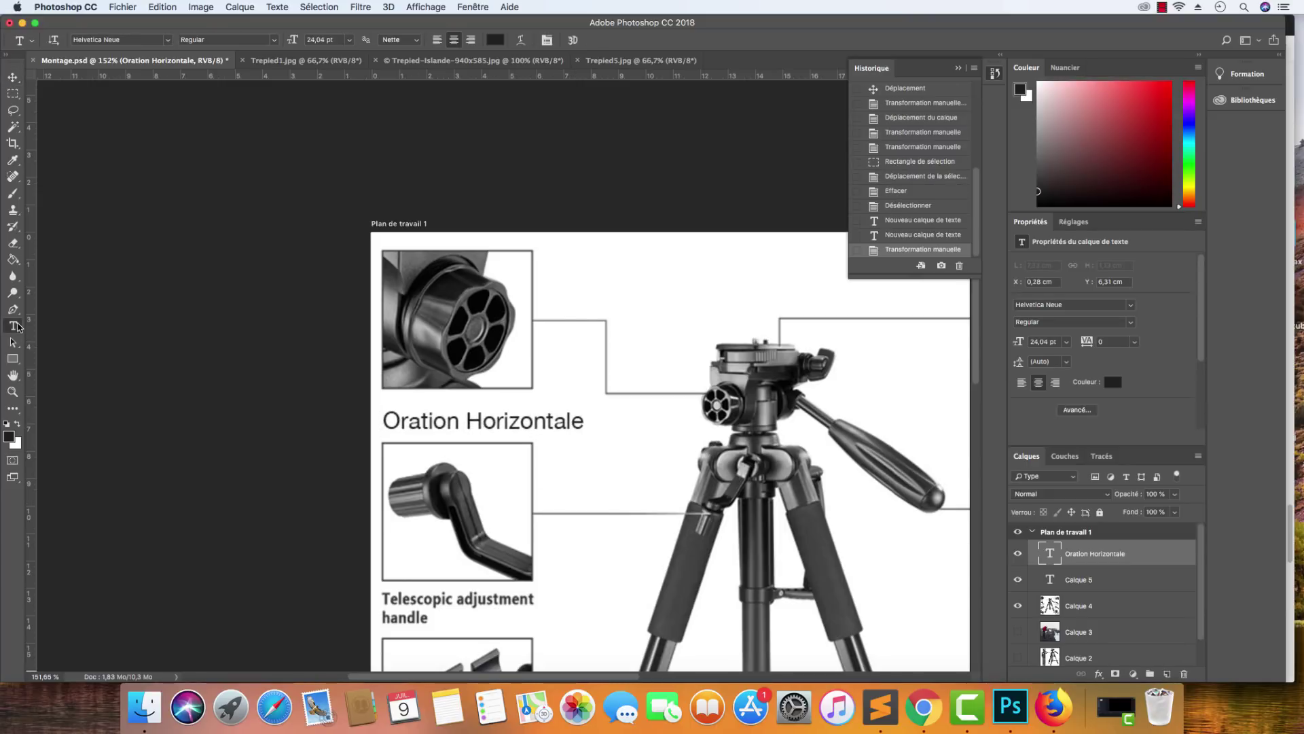
pyautogui.moveTo(417, 421); pyautogui.dragTo(297, 431)
pyautogui.write('Tot')
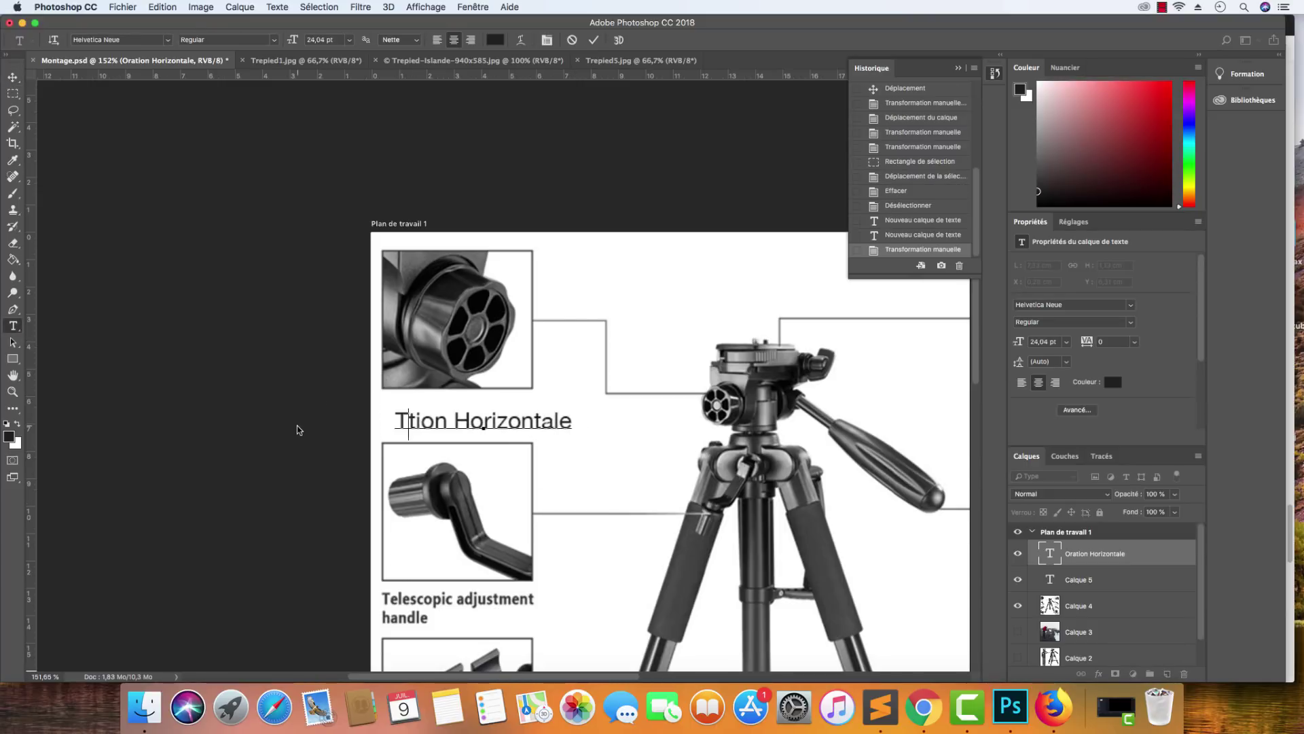
pyautogui.press('BackSpace')
pyautogui.press('BackSpace')
pyautogui.press('BackSpace')
pyautogui.write('R')
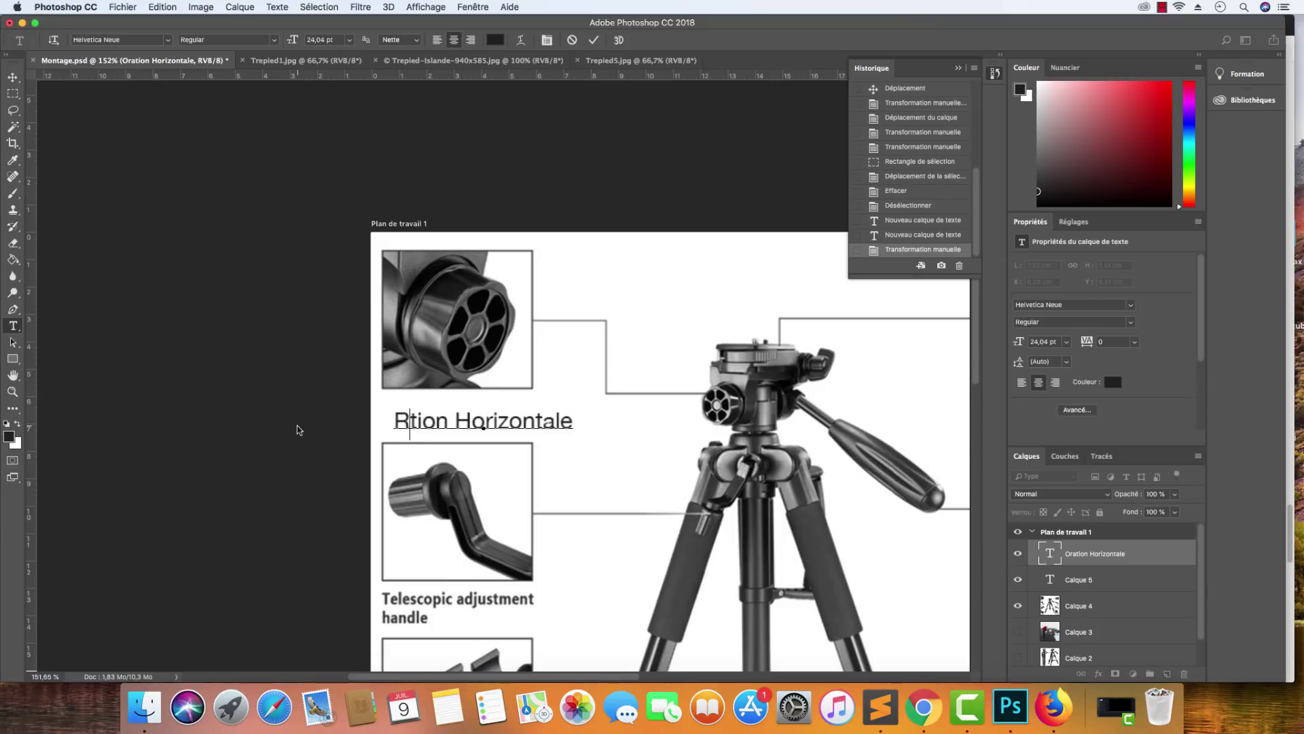
pyautogui.write('ota')
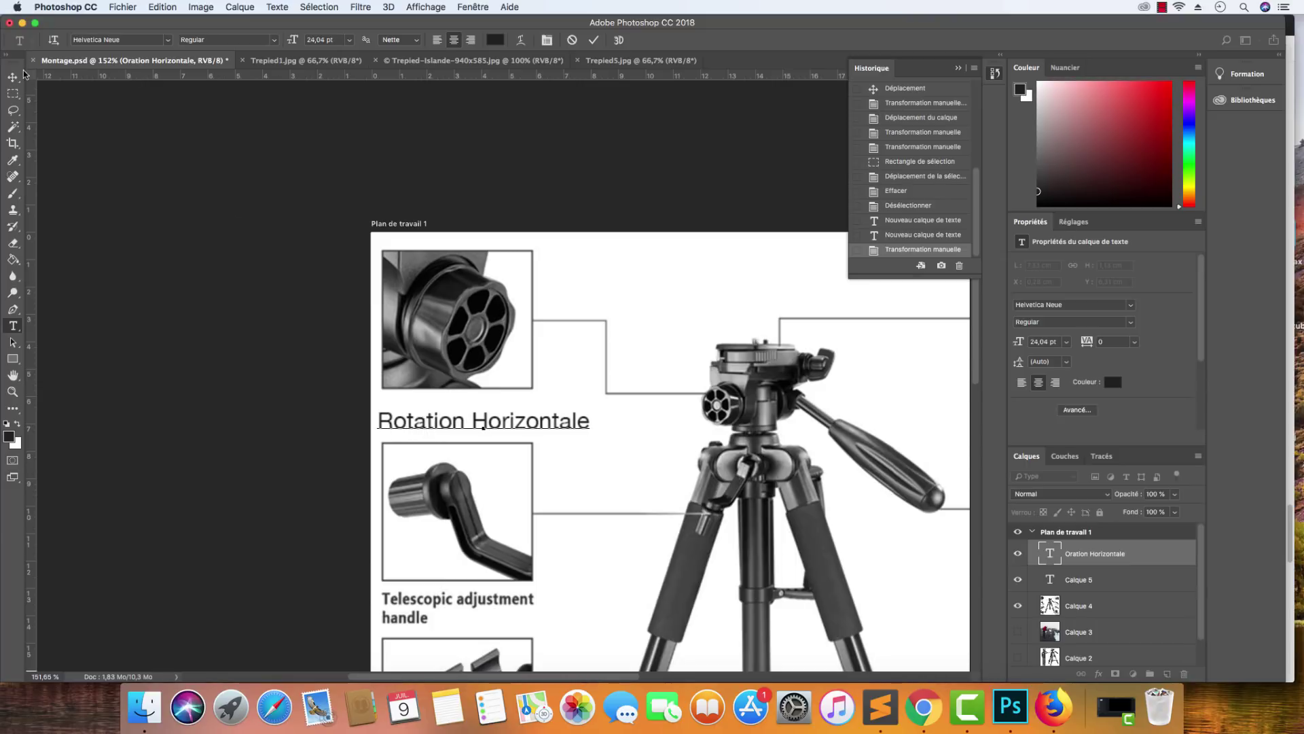
pyautogui.click(13, 76)
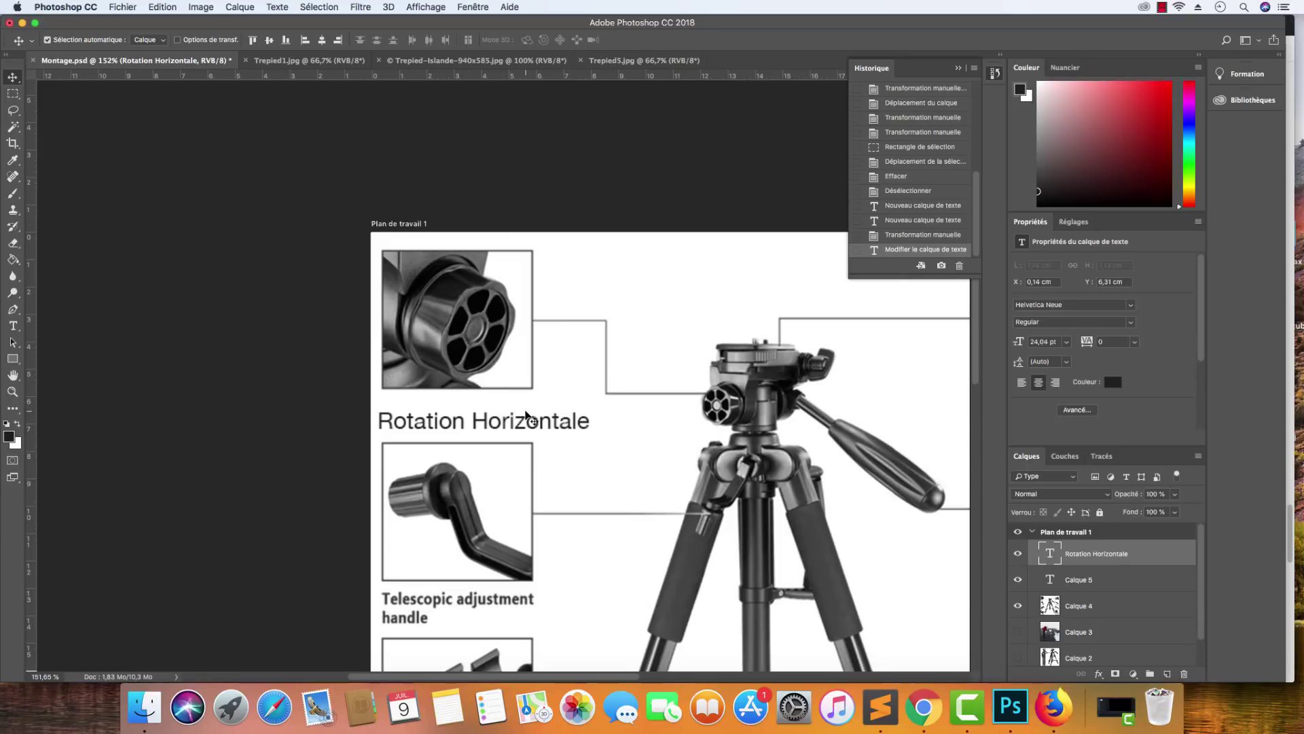
# Scale the "Rotation Horizontale" caption down to about 17.2 pt, matching the picture's width just above it.
pyautogui.press('super+t')
pyautogui.moveTo(582, 431); pyautogui.dragTo(502, 417)
pyautogui.moveTo(376, 421); pyautogui.dragTo(381, 420)
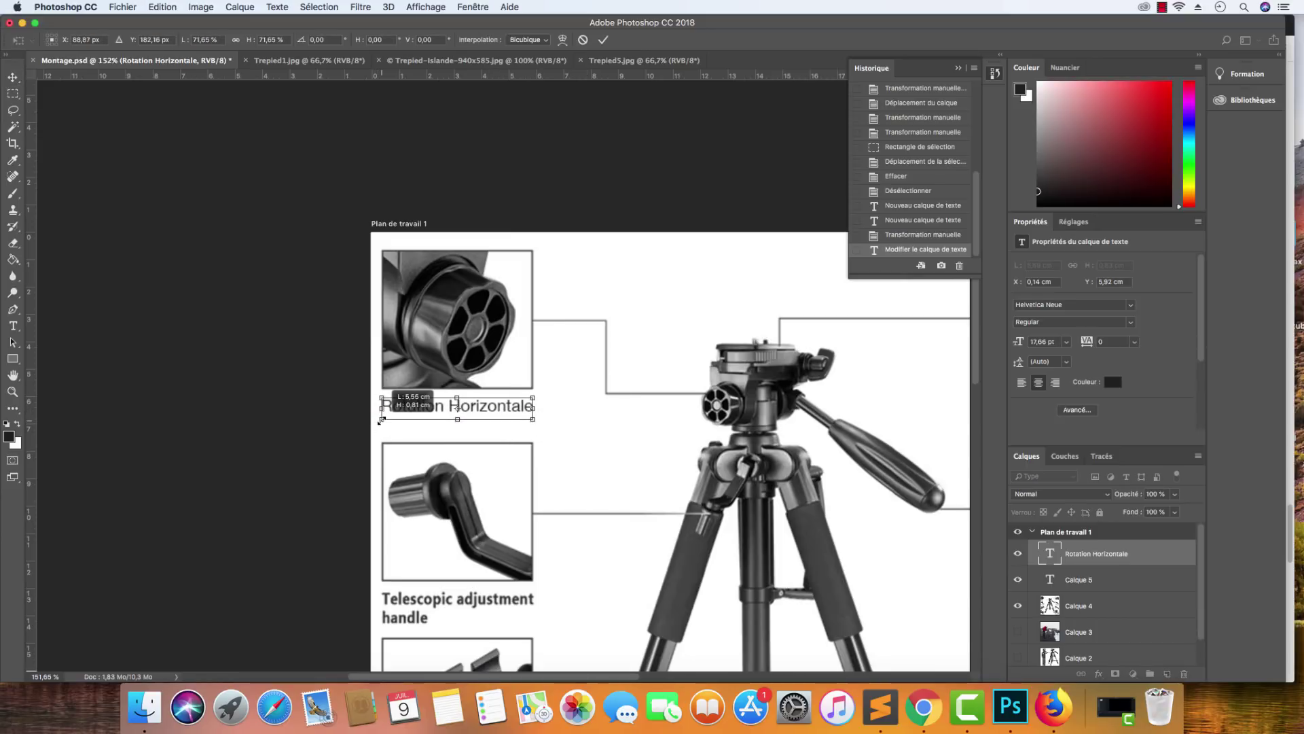
pyautogui.press('Return')
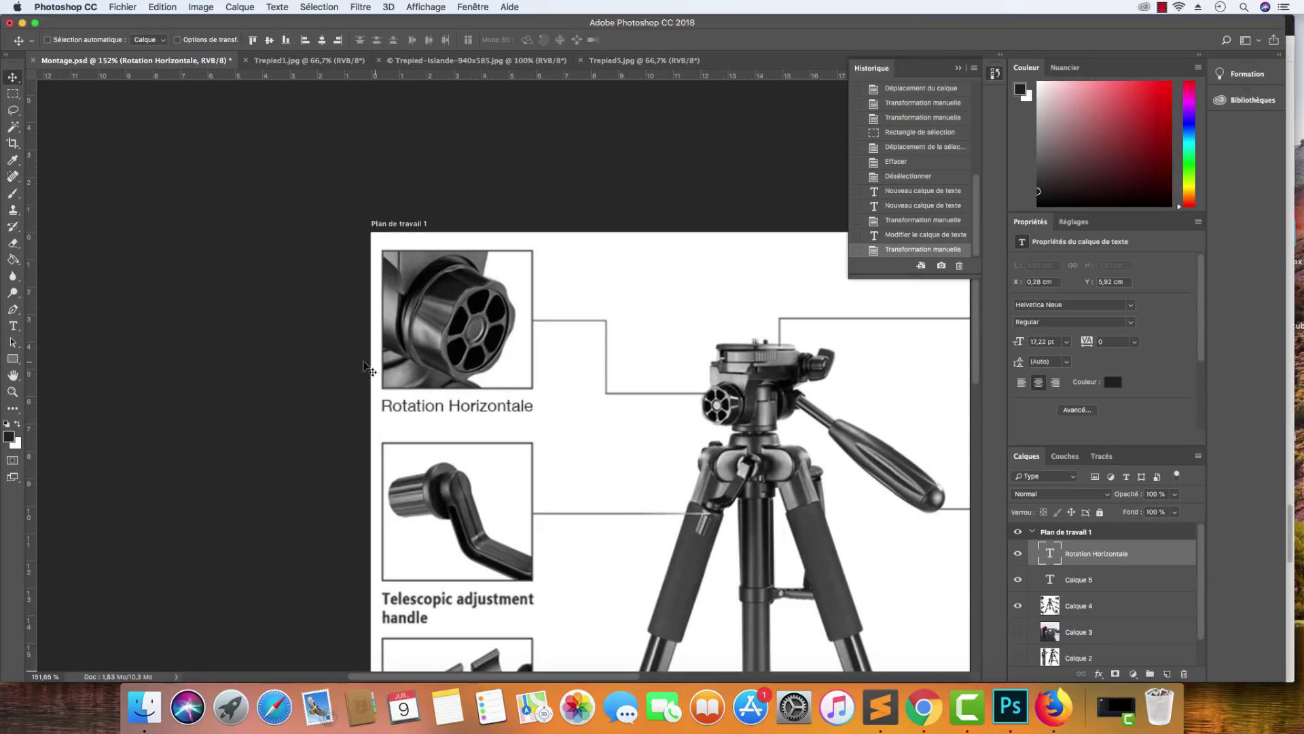
# Change the whole "Rotation Horizontale" caption from Regular to the Bold style of Helvetica Neue.
pyautogui.click(12, 326)
pyautogui.click(457, 410)
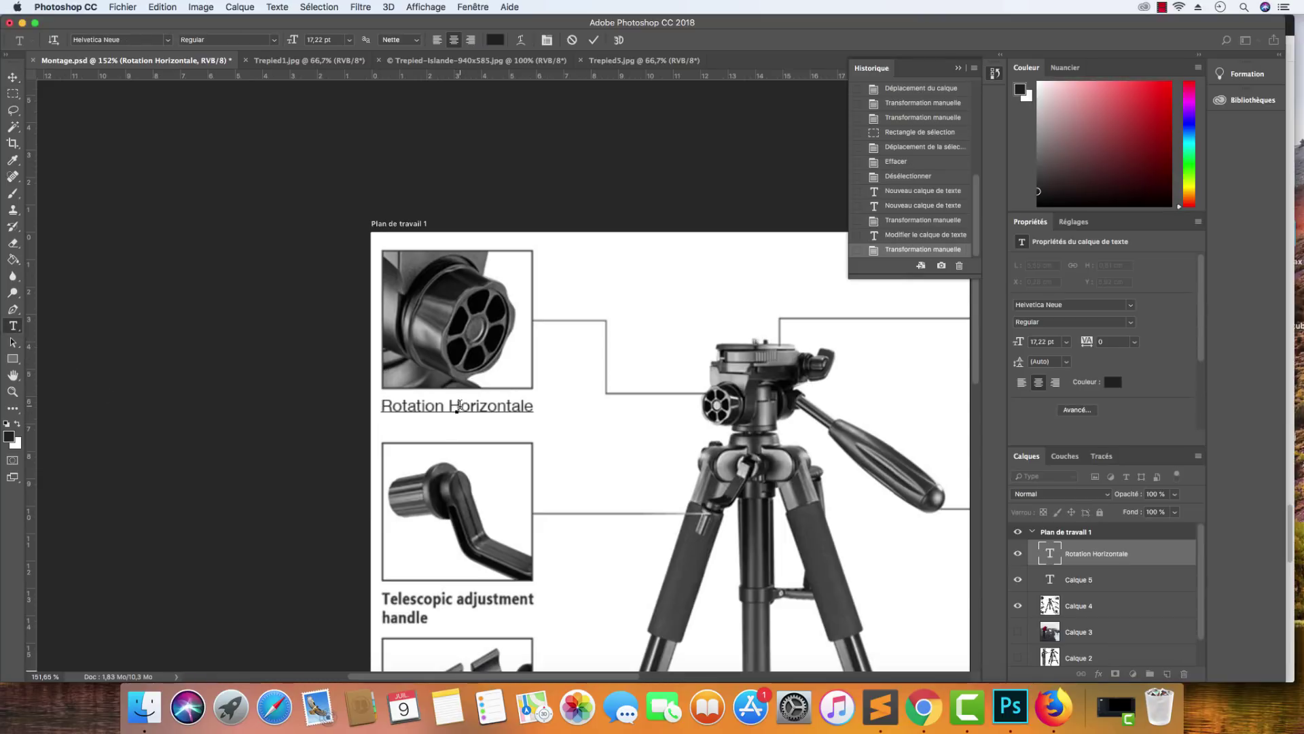
pyautogui.press('super+a')
pyautogui.click(274, 43)
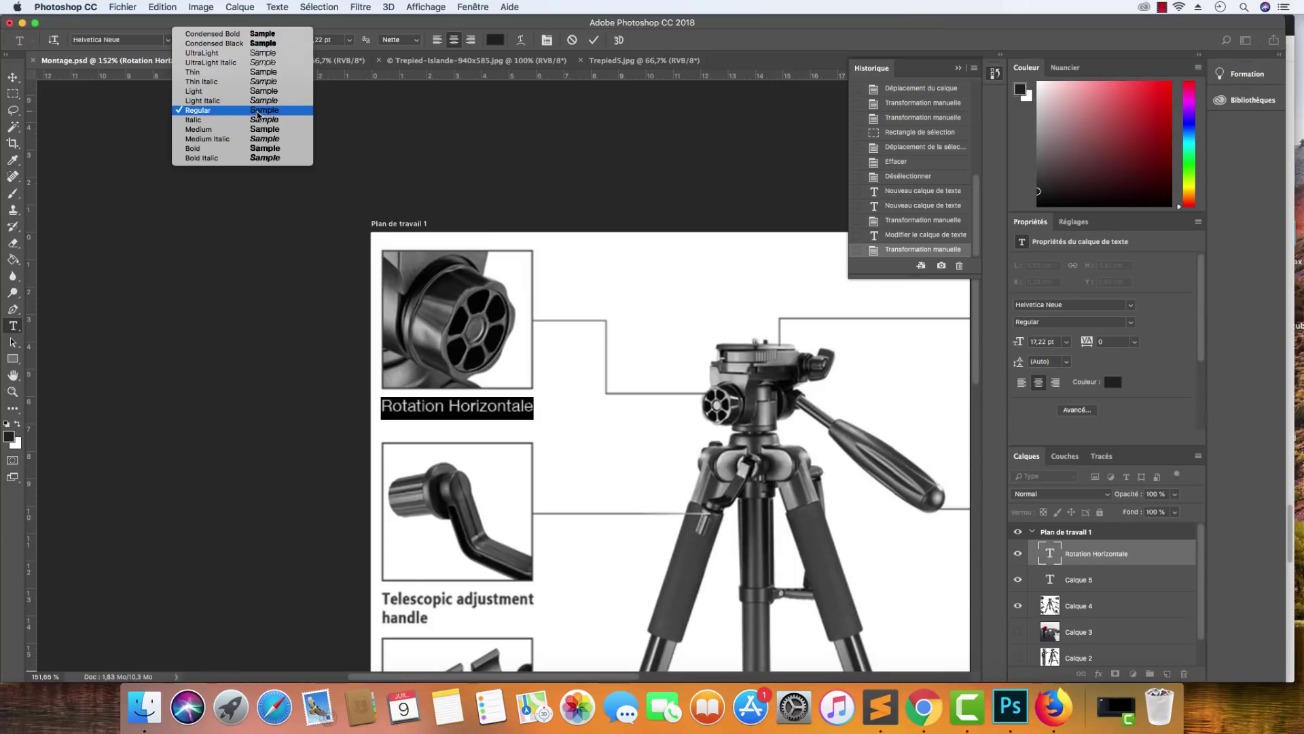
pyautogui.click(258, 148)
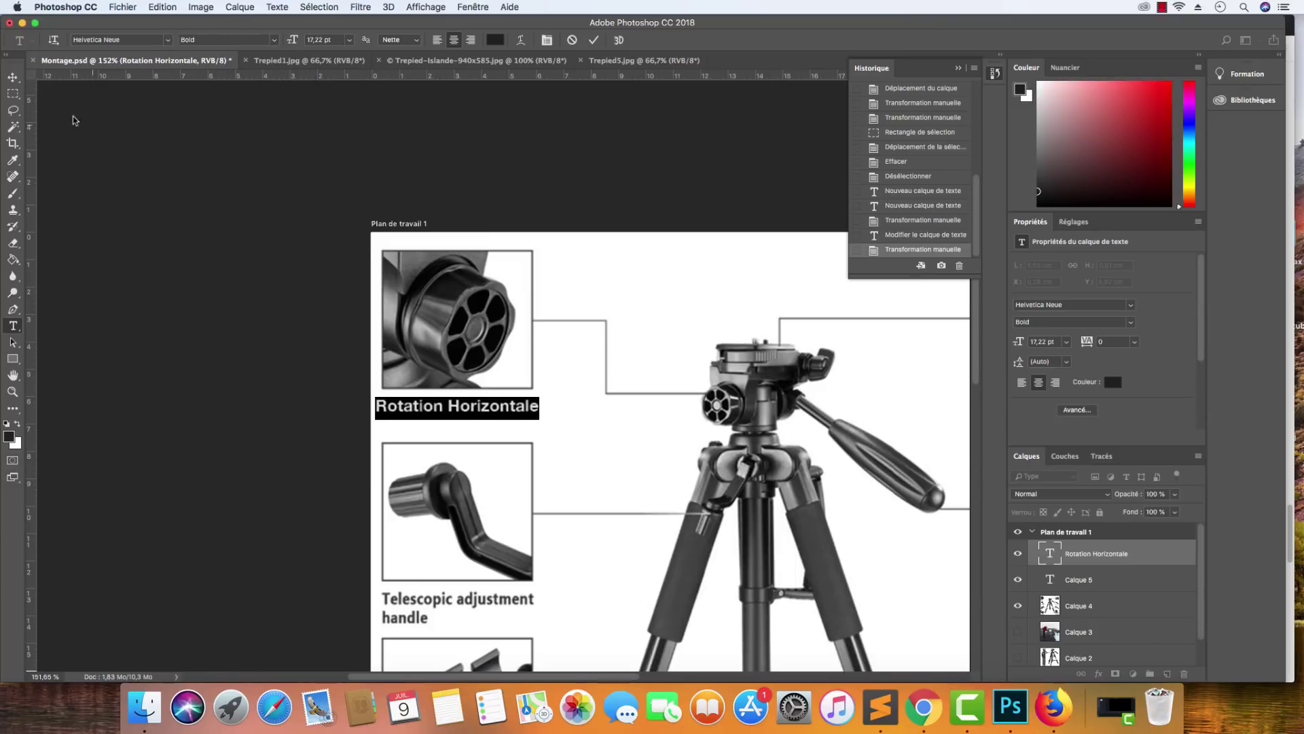
# Scale the bold "Rotation Horizontale" caption down to about 15.9 pt so both ends align with the picture above it.
pyautogui.click(12, 77)
pyautogui.press('super+t')
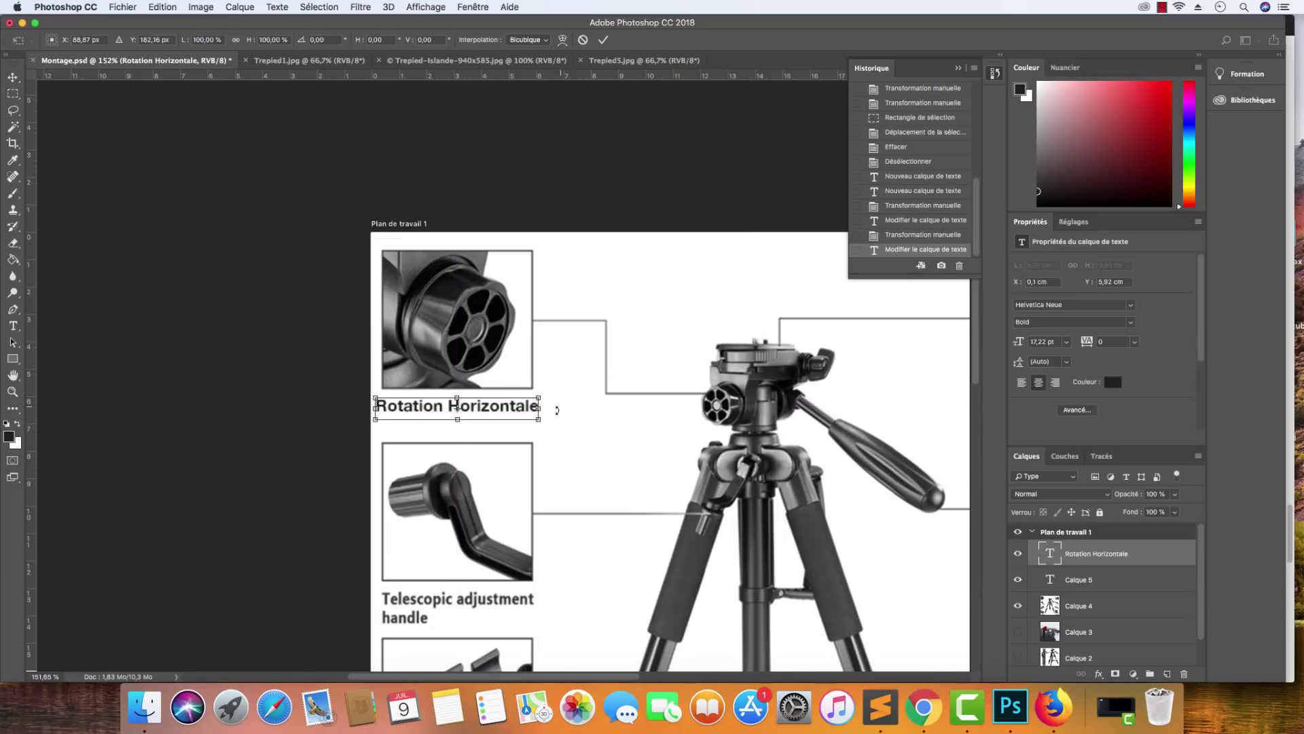
pyautogui.moveTo(542, 420); pyautogui.dragTo(533, 417)
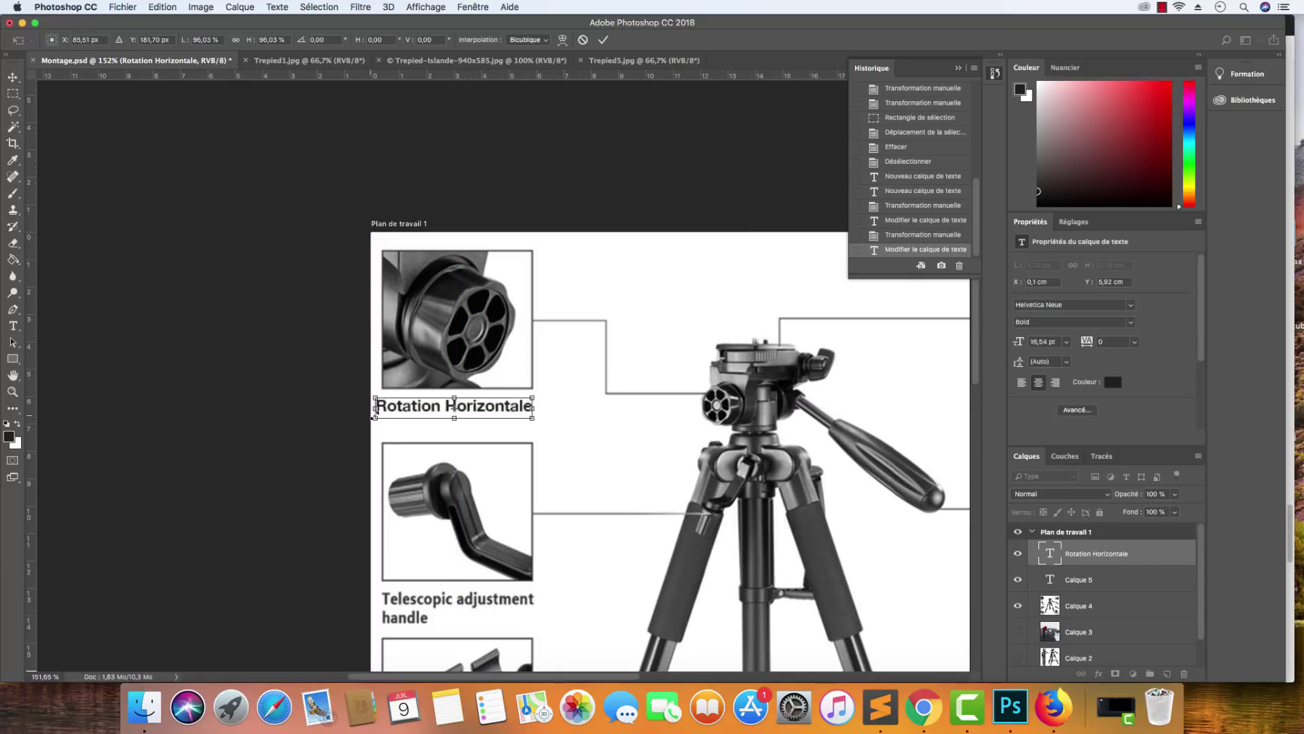
pyautogui.moveTo(376, 420); pyautogui.dragTo(386, 415)
pyautogui.press('Return')
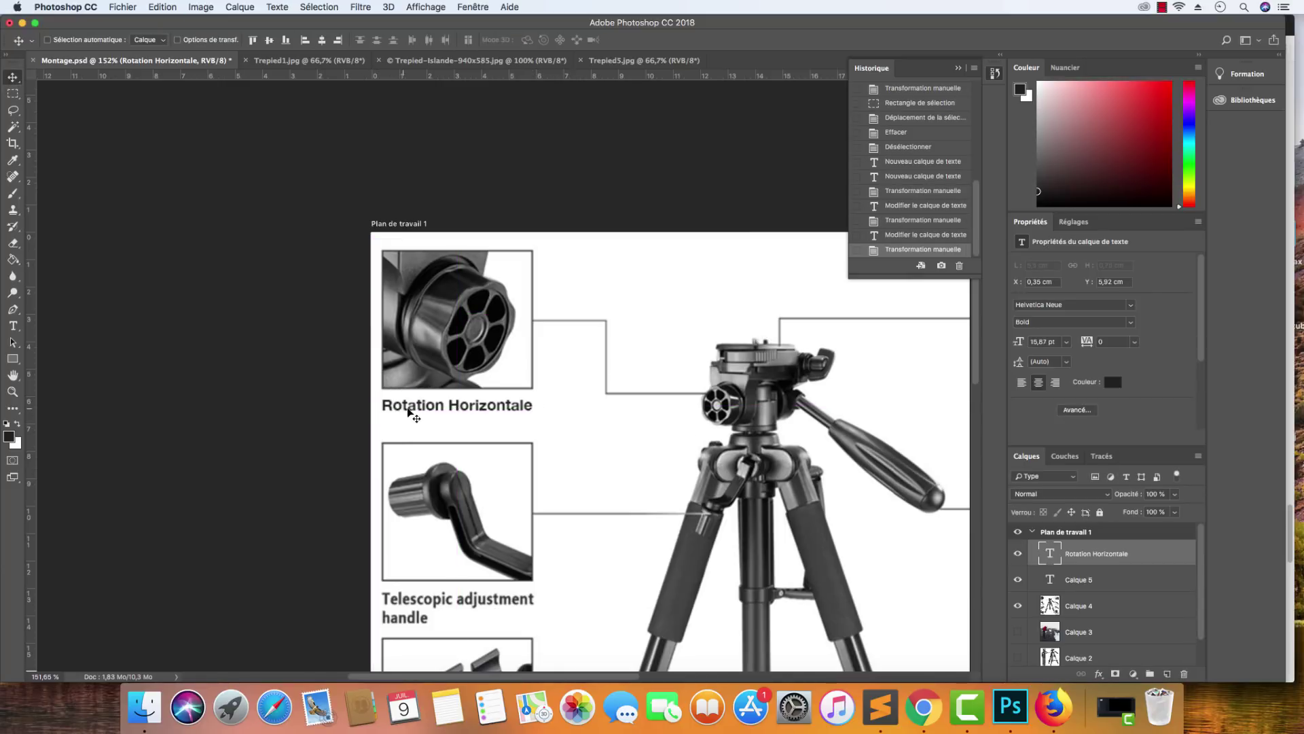
# Flatten the whole image into a single background layer, discarding the hidden layers.
pyautogui.hscroll(2, 557, 391)
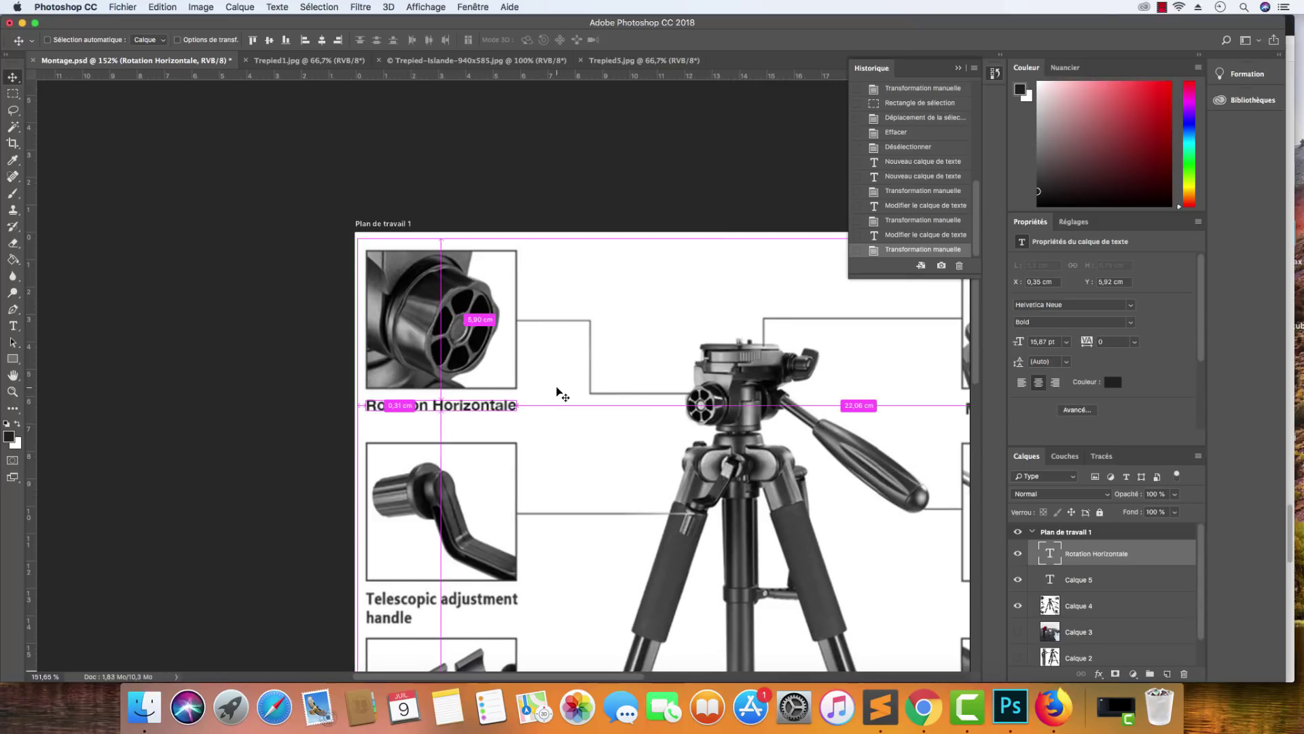
pyautogui.scroll(1, 568, 395)
pyautogui.scroll(-5, 568, 395)
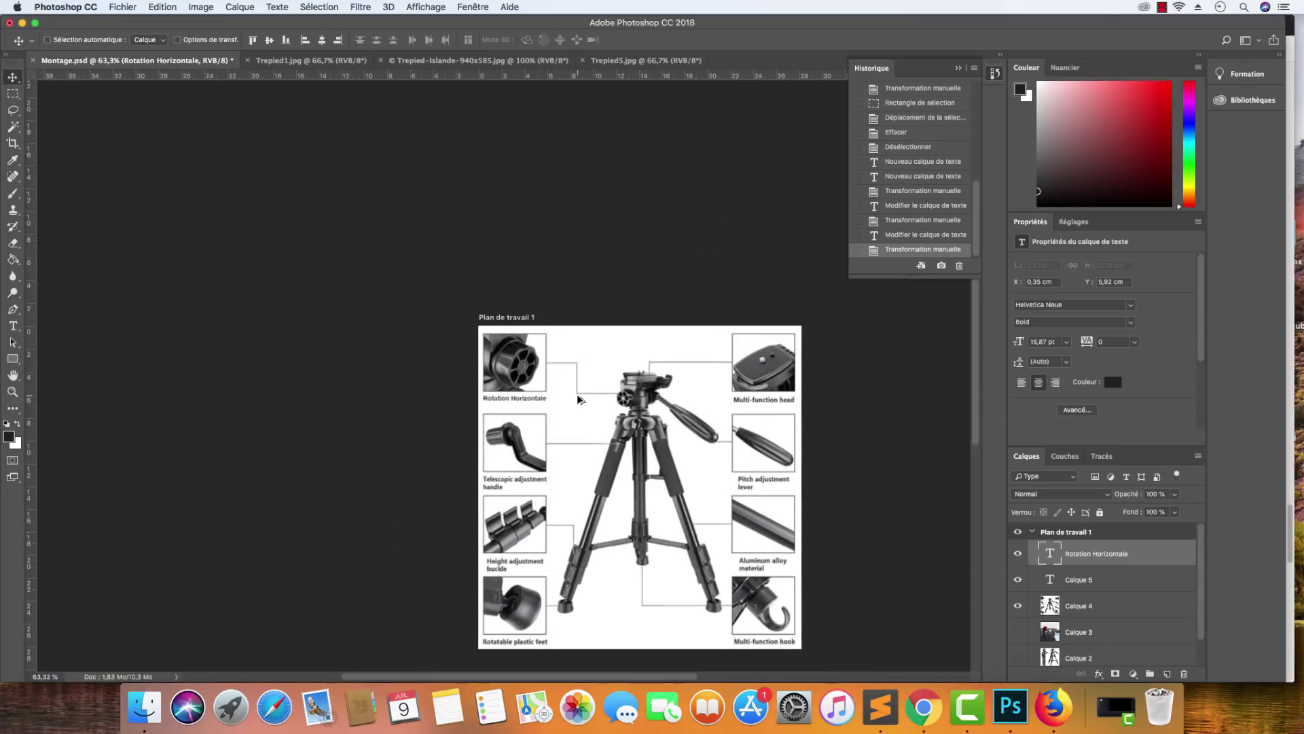
pyautogui.rightClick(1128, 629)
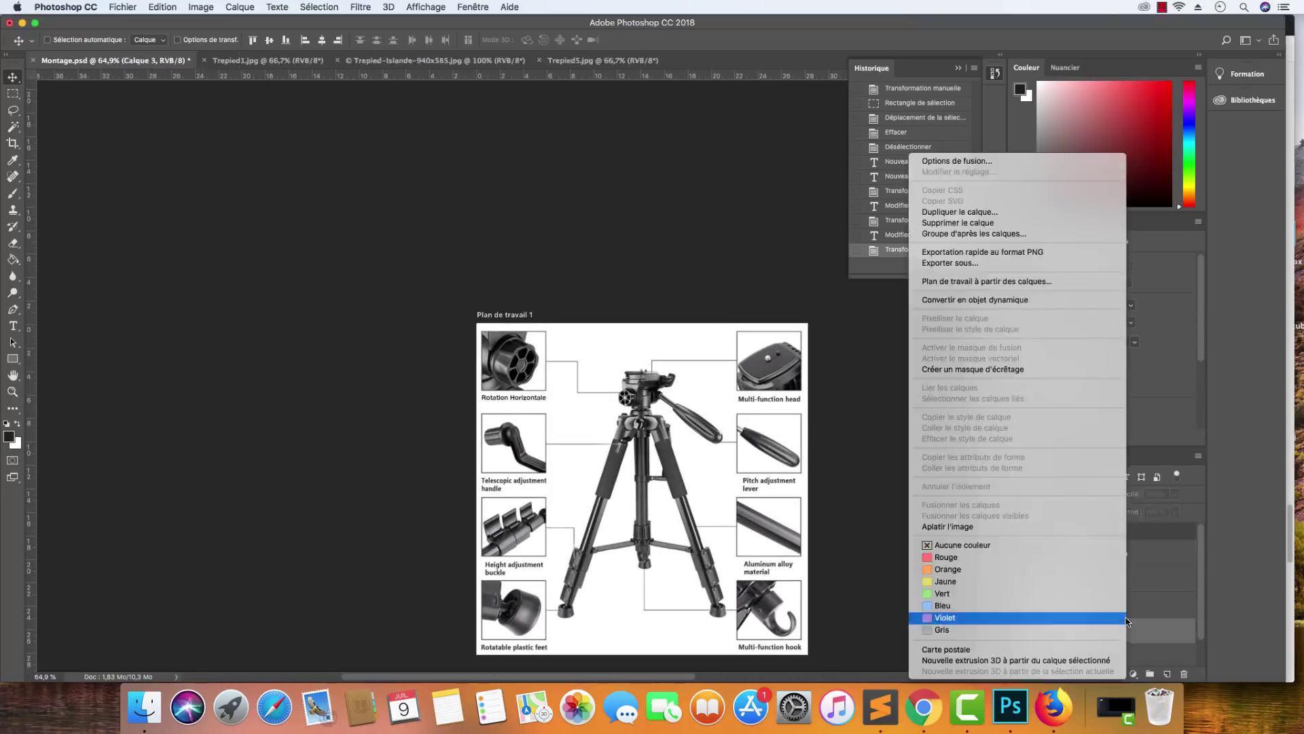
pyautogui.click(1030, 529)
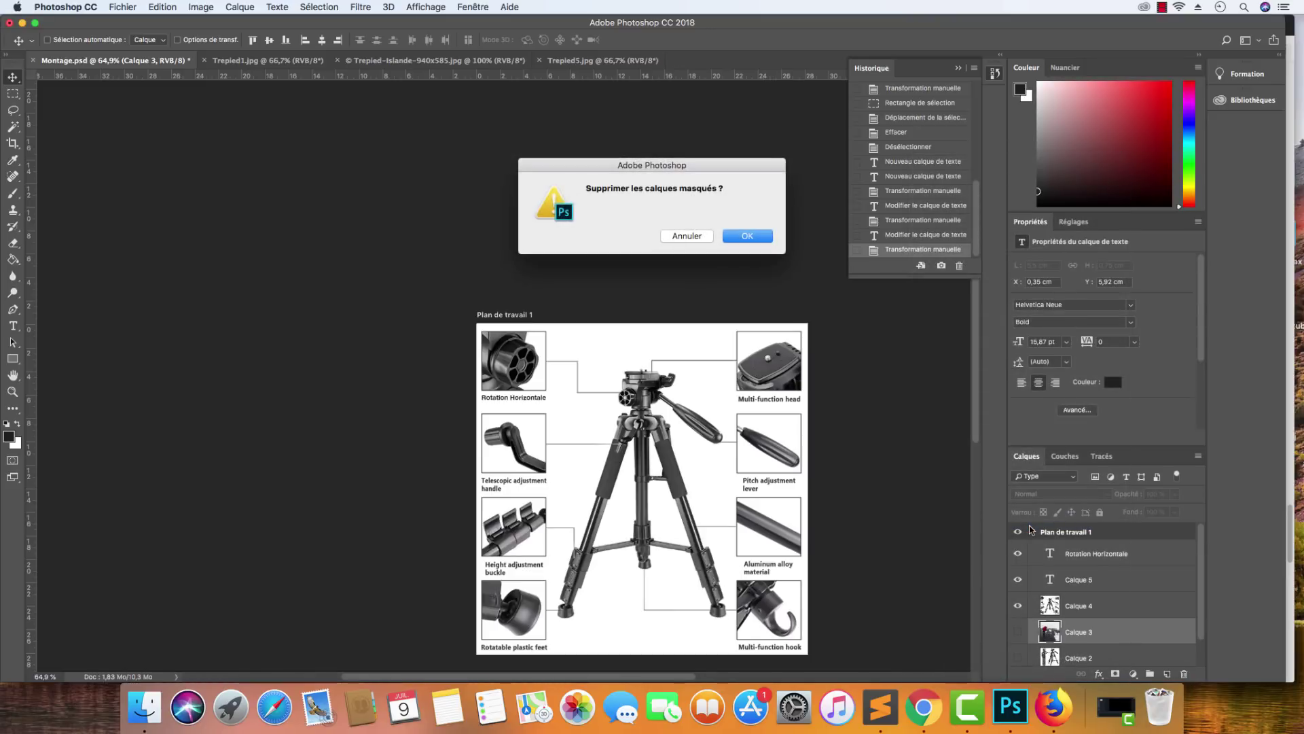
pyautogui.press('Return')
# Export the flattened 800 x 800 px diagram as a JPG named 2.jpg in the Trepied folder.
pyautogui.press('alt+shift+super+w')
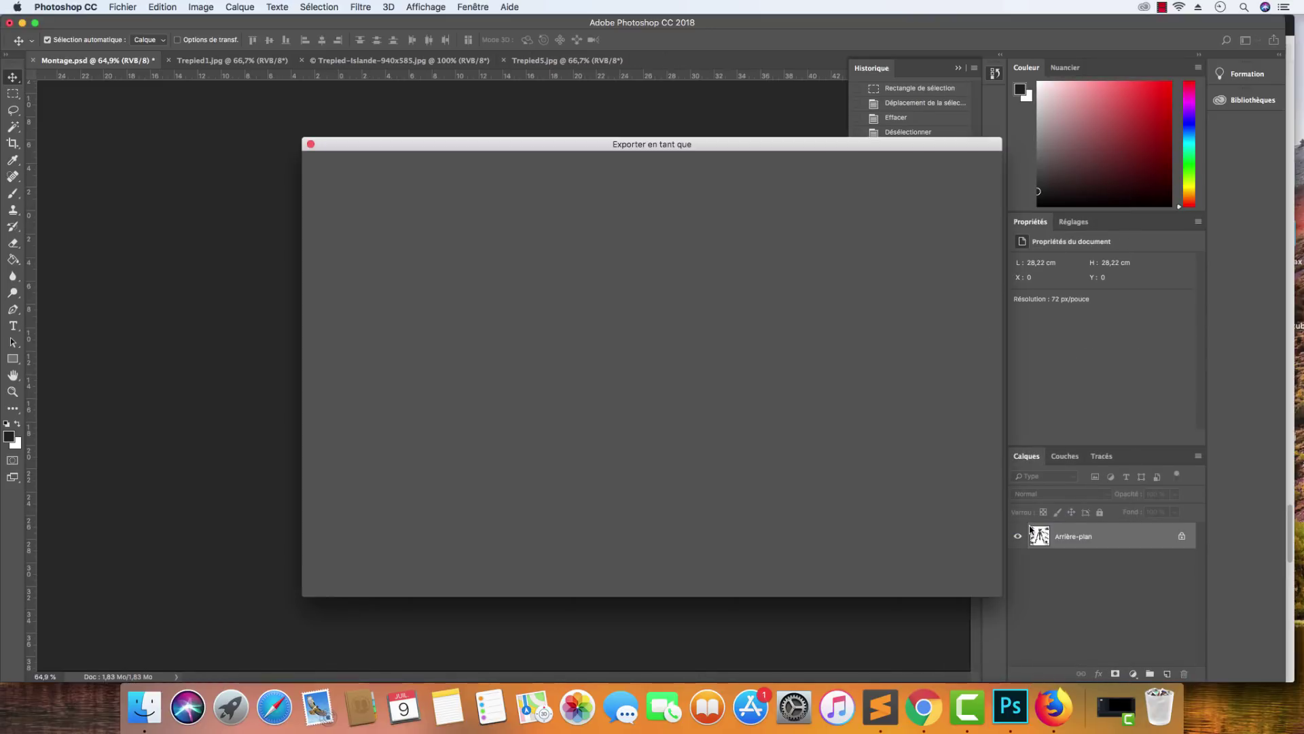
pyautogui.click(958, 582)
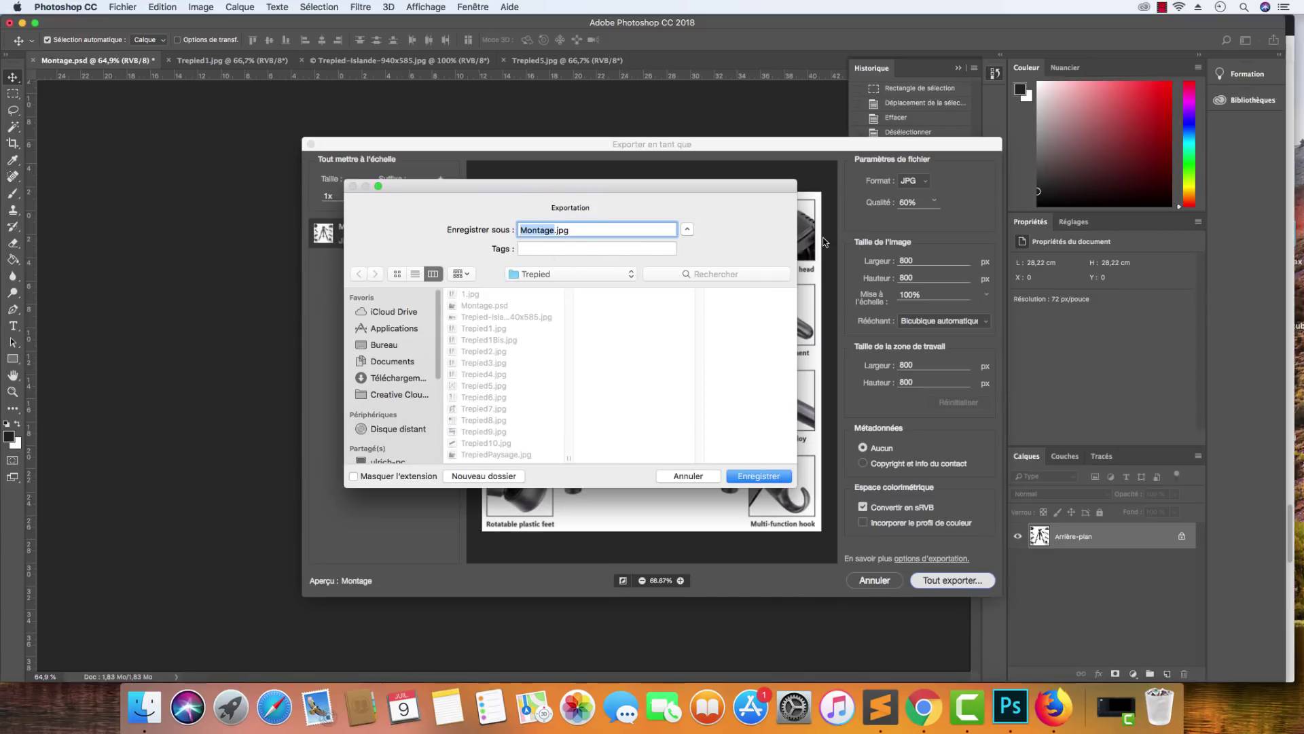
pyautogui.press('BackSpace')
pyautogui.press('Return')
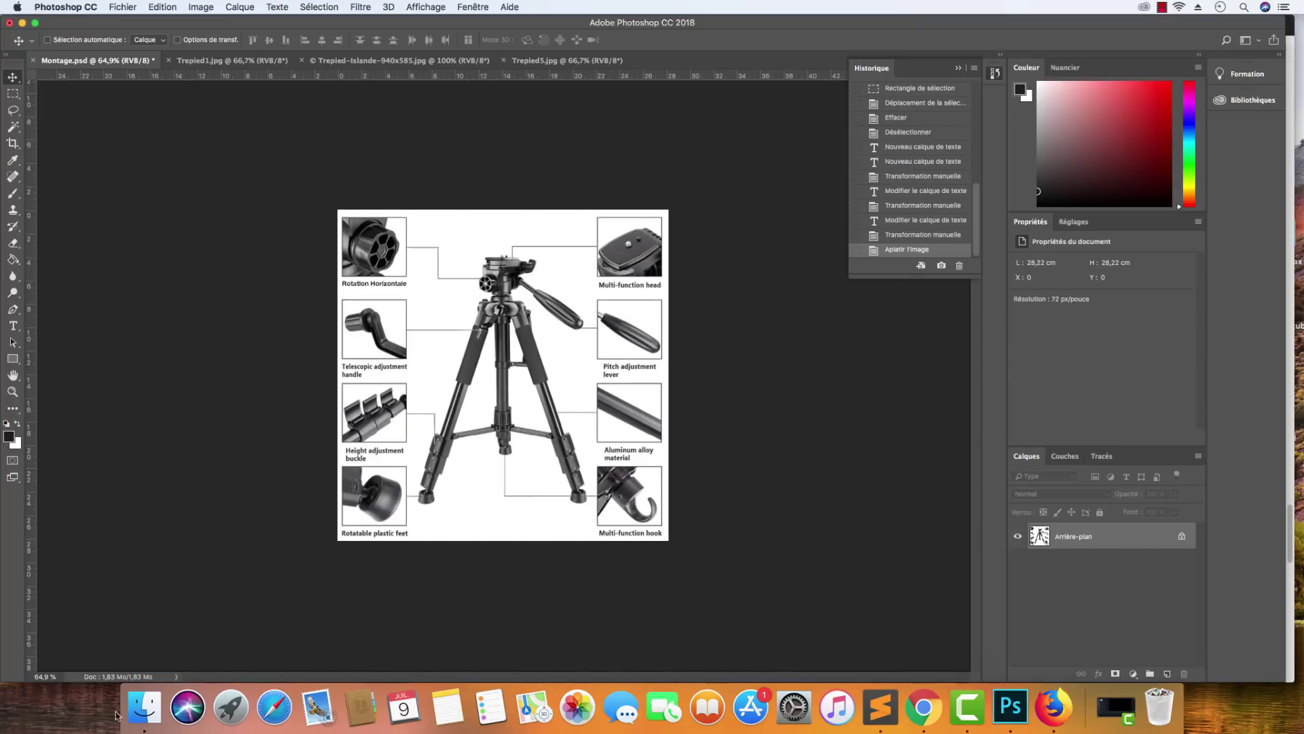
# Switch to Finder and open the exported 2.jpg from the Trepied folder in Preview to check it.
pyautogui.click(145, 707)
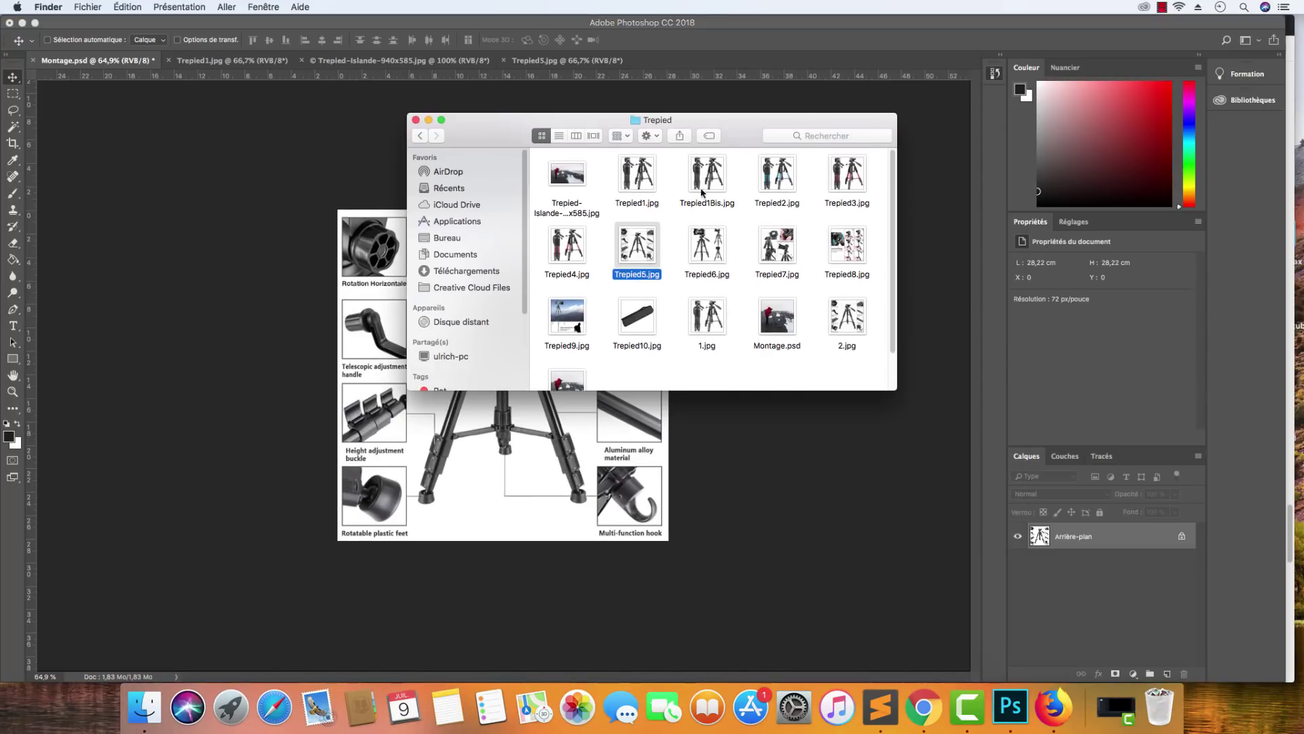
pyautogui.doubleClick(847, 318)
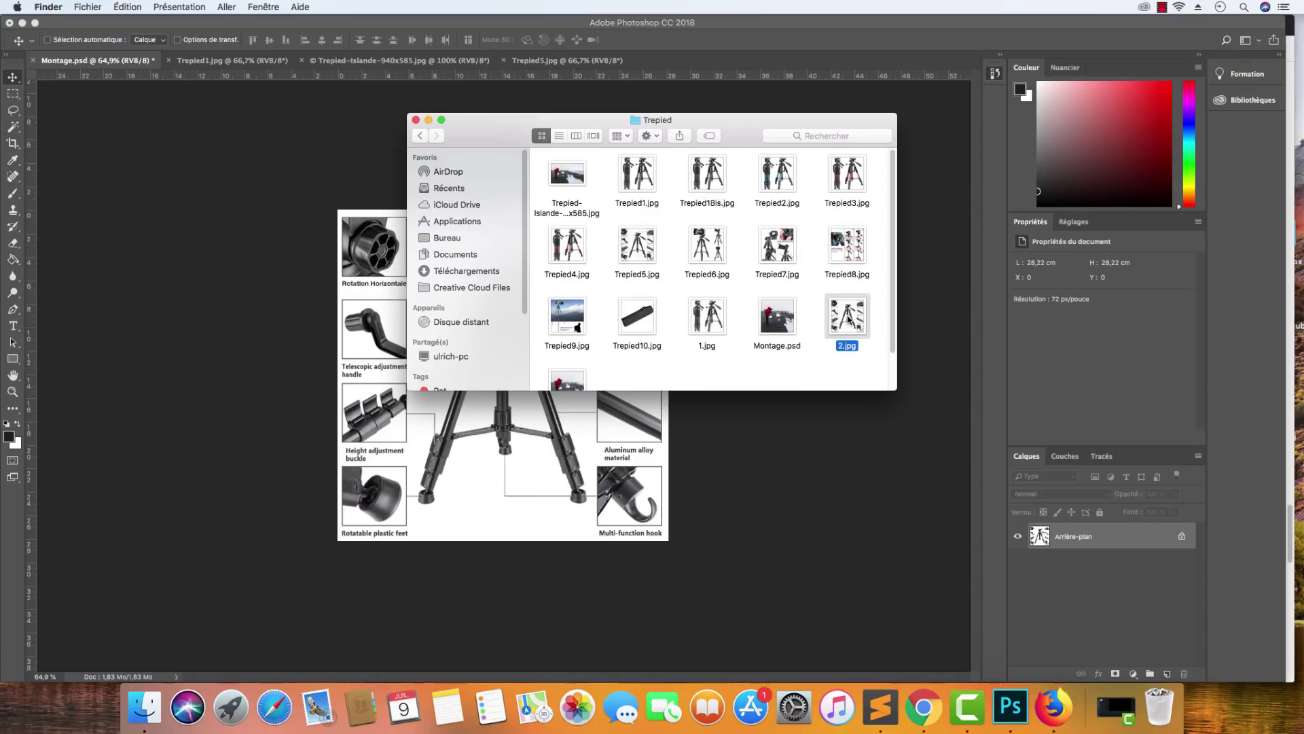
pyautogui.moveTo(382, 31); pyautogui.dragTo(746, 83)
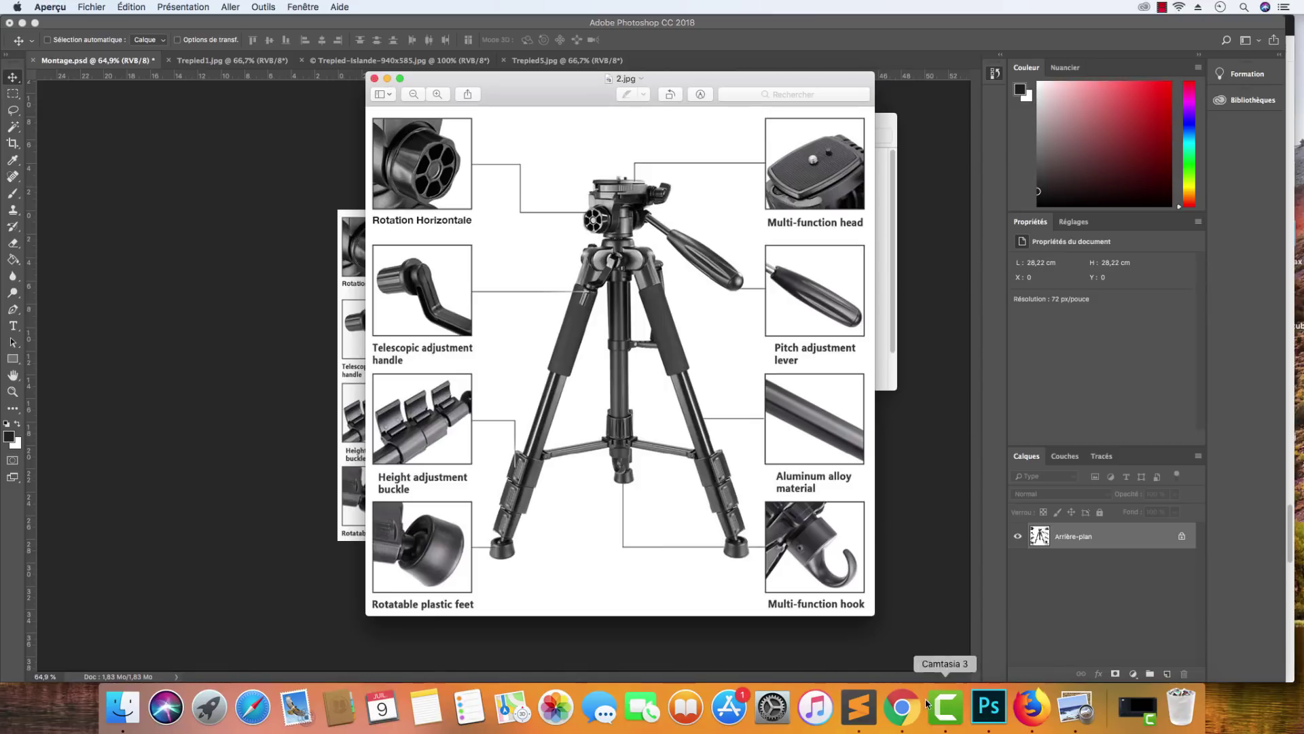
# Open TrepiedPaysage.jpg from the Trepied folder to review the landscape image, and close its preview.
pyautogui.click(125, 710)
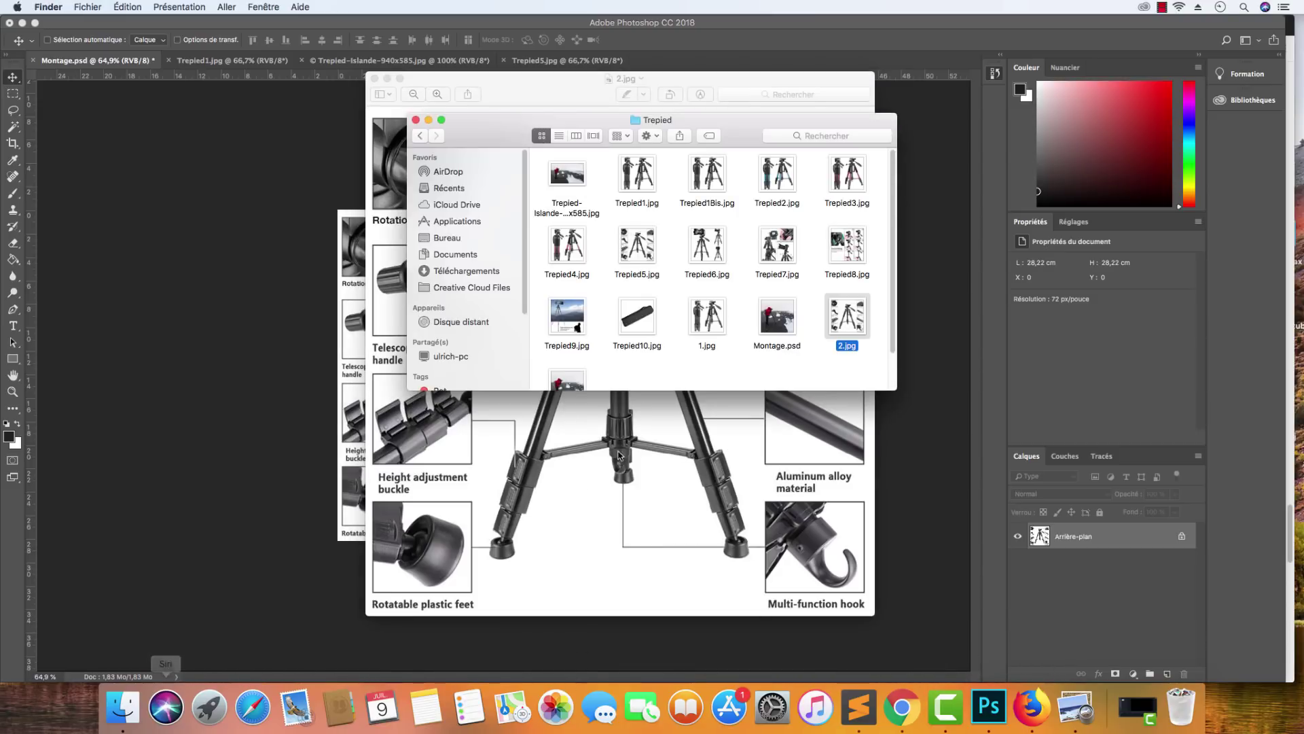
pyautogui.doubleClick(574, 383)
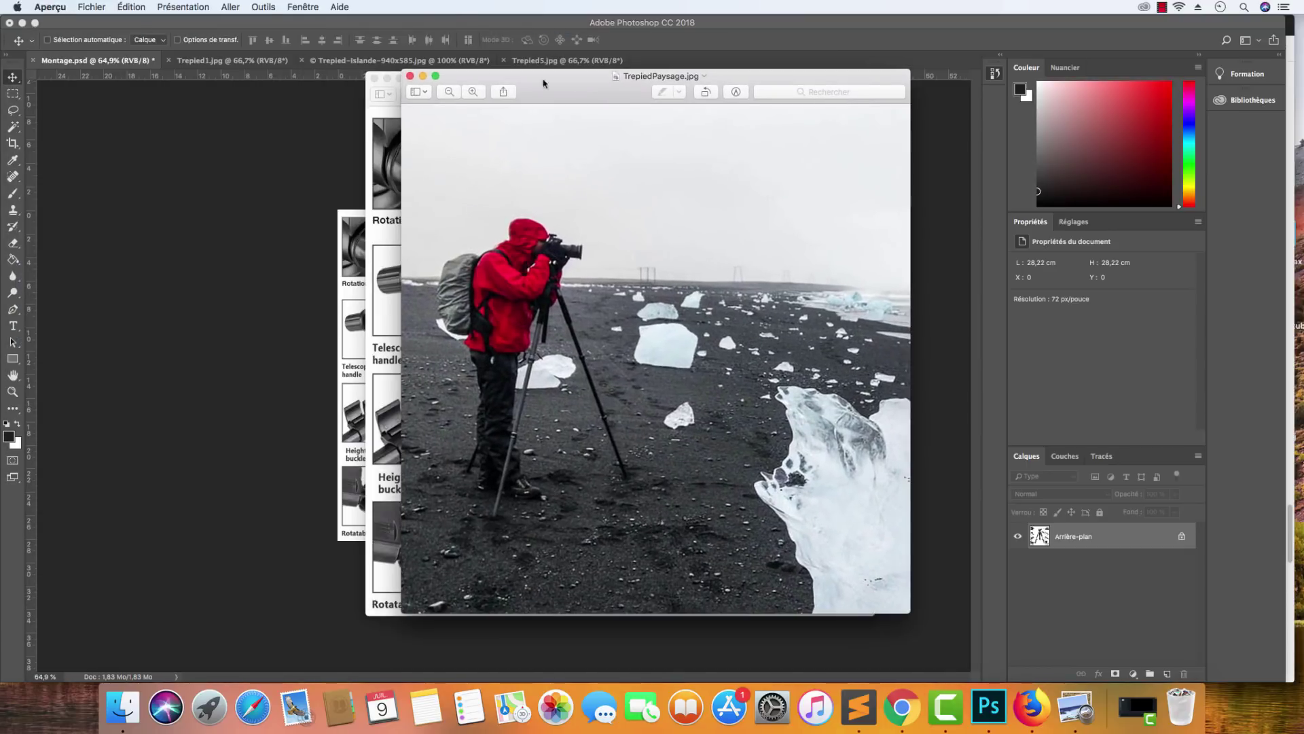
pyautogui.press('super+w')
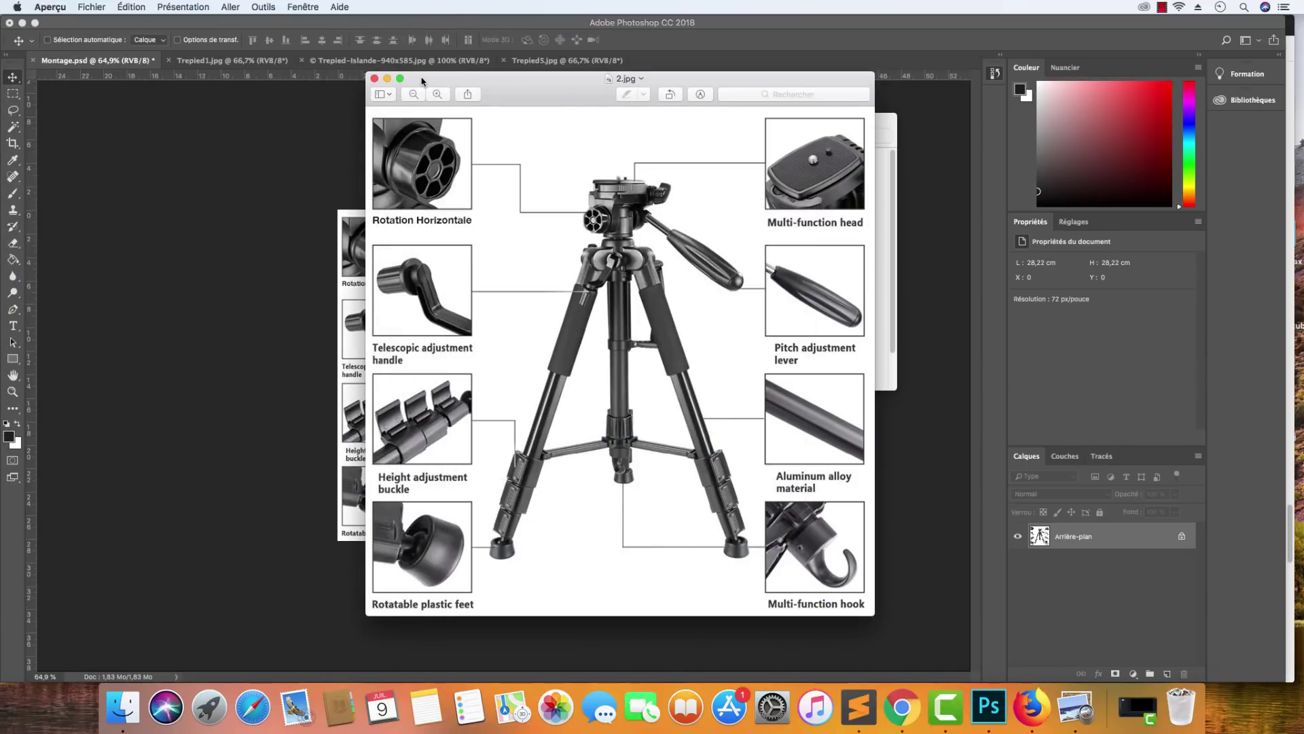